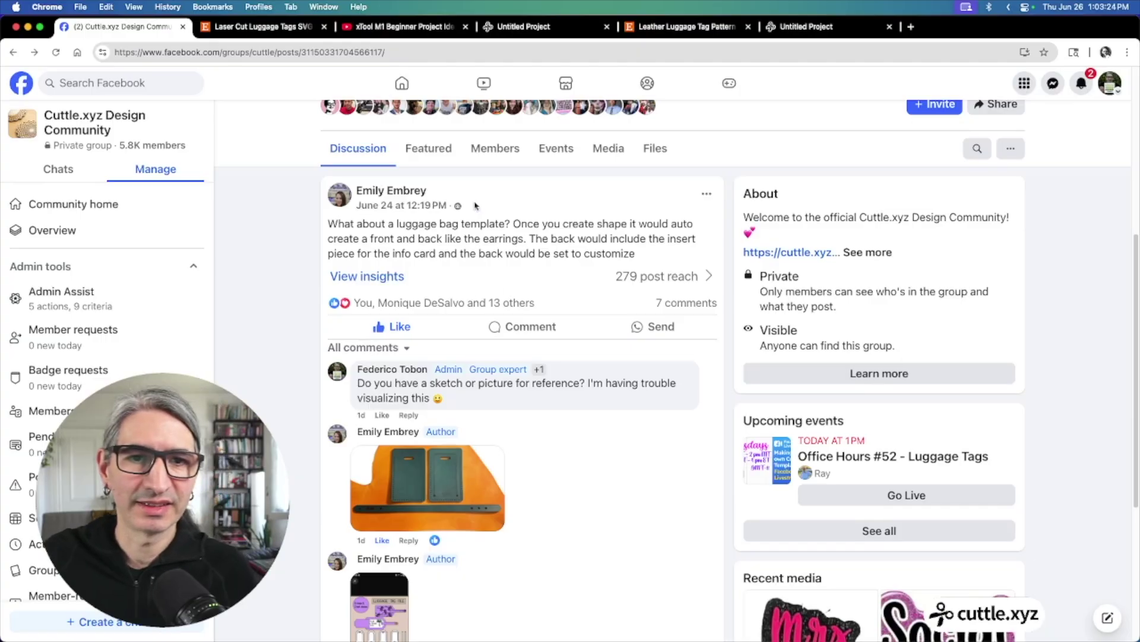
Read the community post suggesting a luggage bag template, along with the reference pictures in its comments
scroll(532, 430, down, 1)
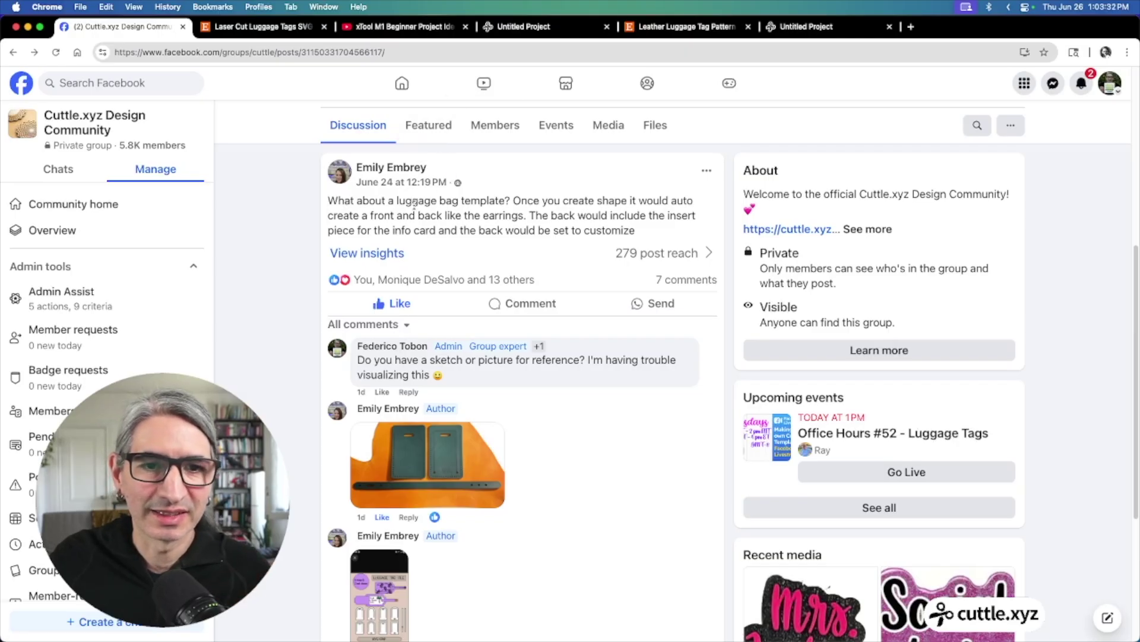
scroll(405, 230, down, 5)
scroll(406, 230, up, 1)
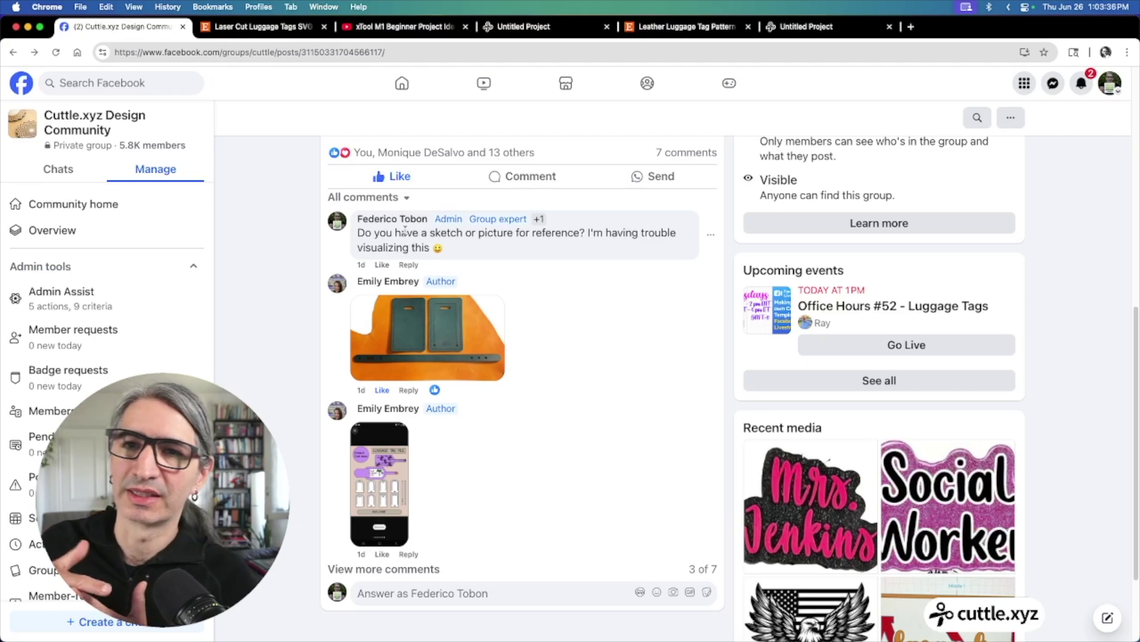
scroll(416, 208, up, 3)
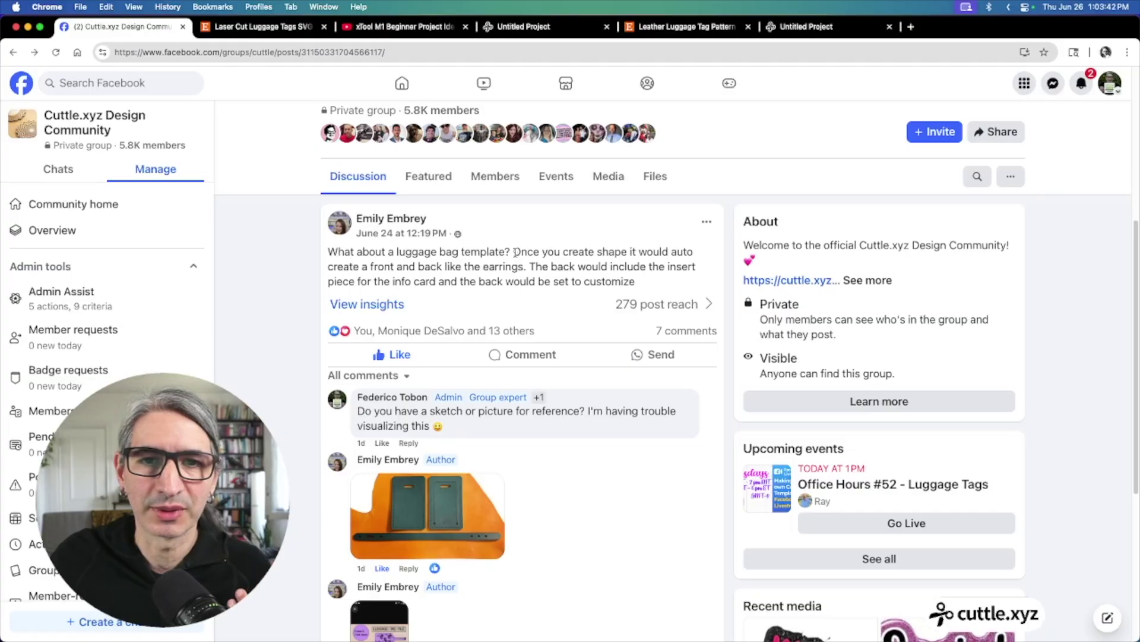
drag(514, 252, 456, 268)
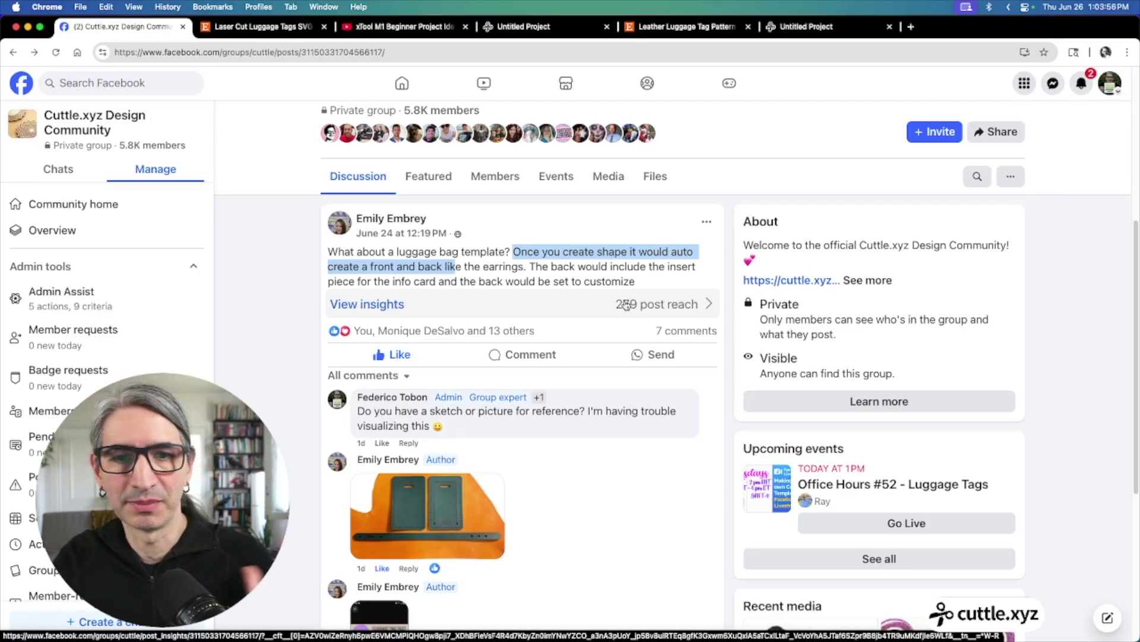
scroll(528, 425, down, 1)
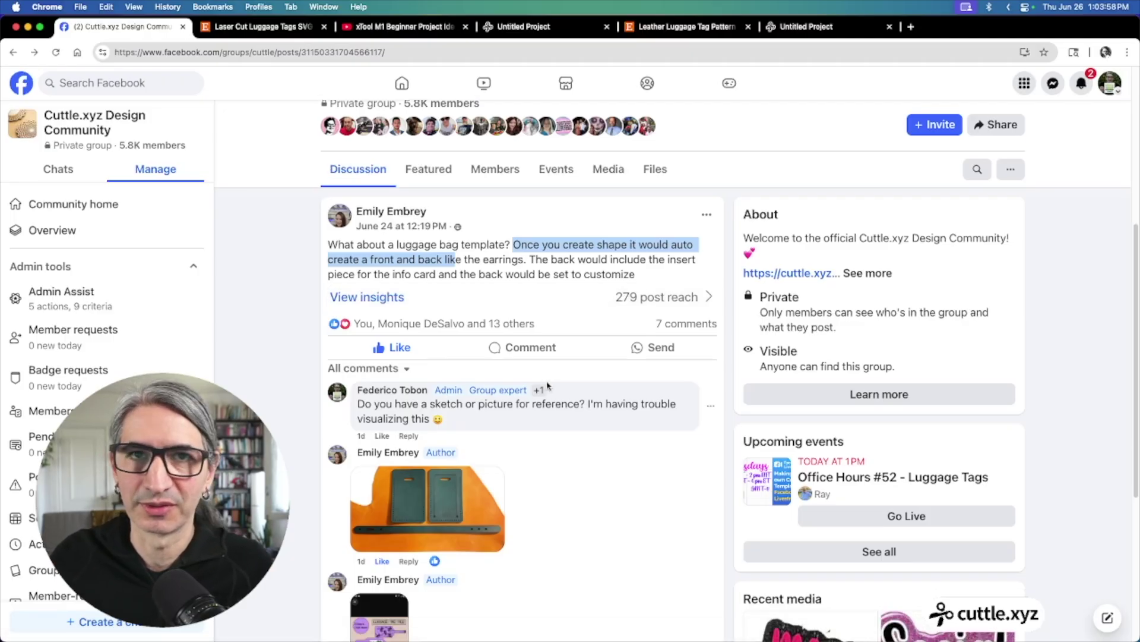
scroll(527, 424, down, 1)
scroll(530, 426, down, 5)
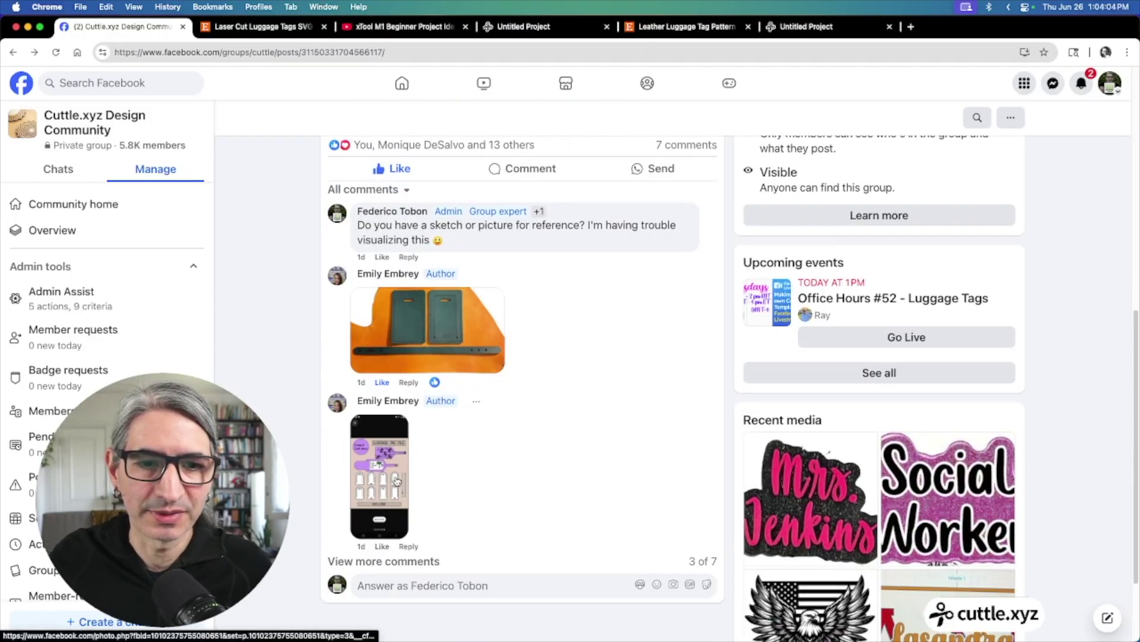
Show the remaining comments and examine the enlarged picture of tags with a cut-out info window and front designs
click(399, 562)
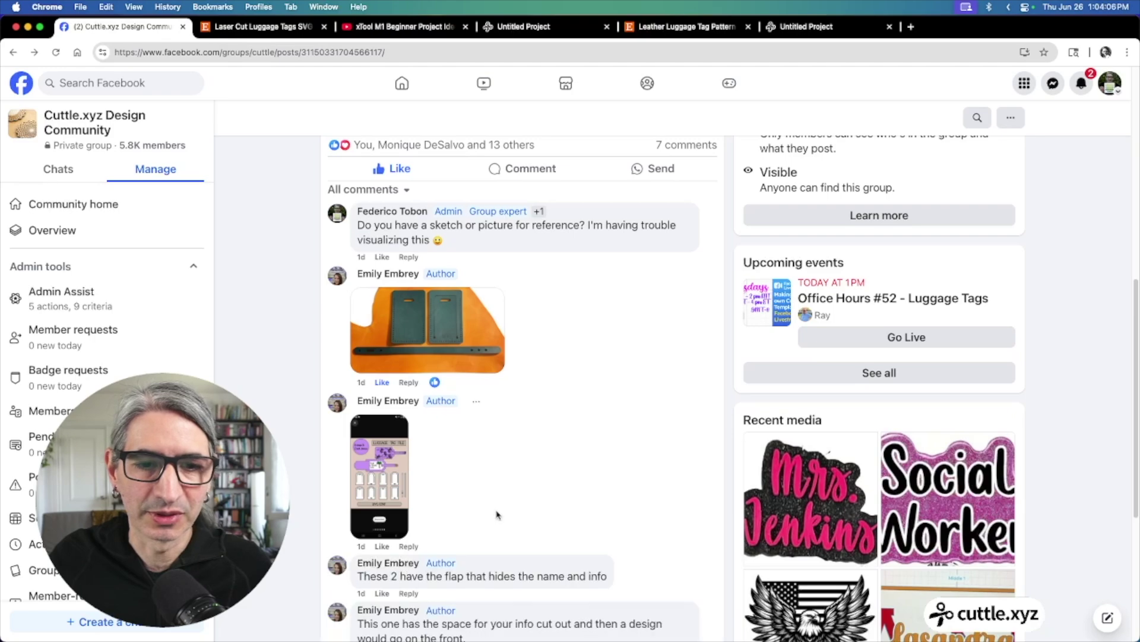
scroll(497, 514, down, 3)
click(400, 472)
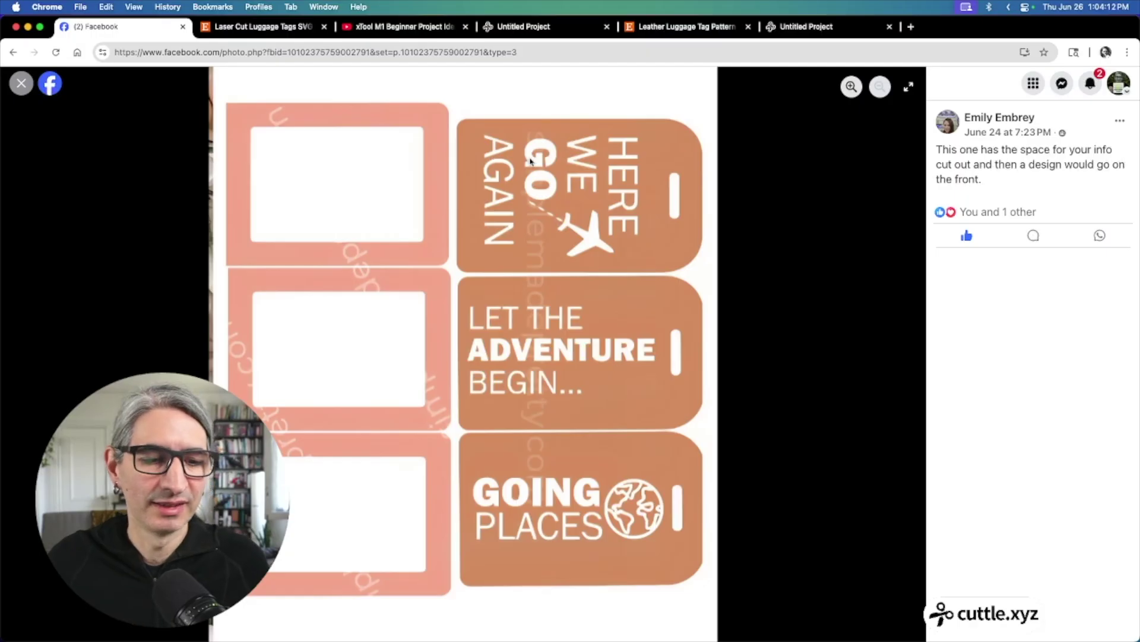
key(Escape)
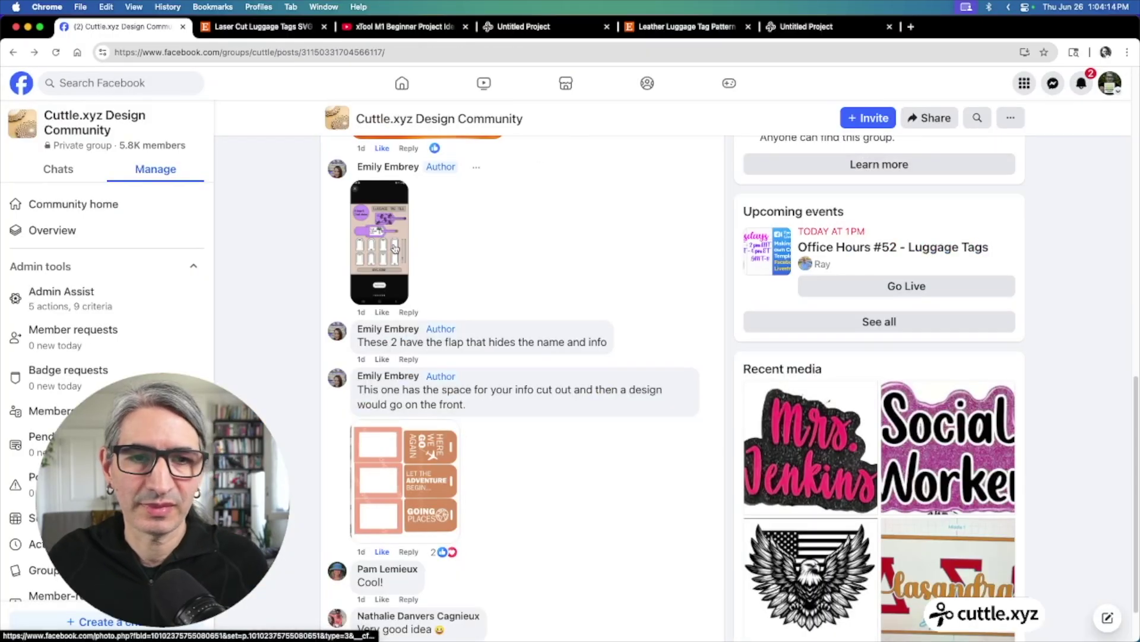
View the leather tag photo with the flap, and the "Luggage Tag File" picture of shape and belt choices, at full size
scroll(397, 243, up, 3)
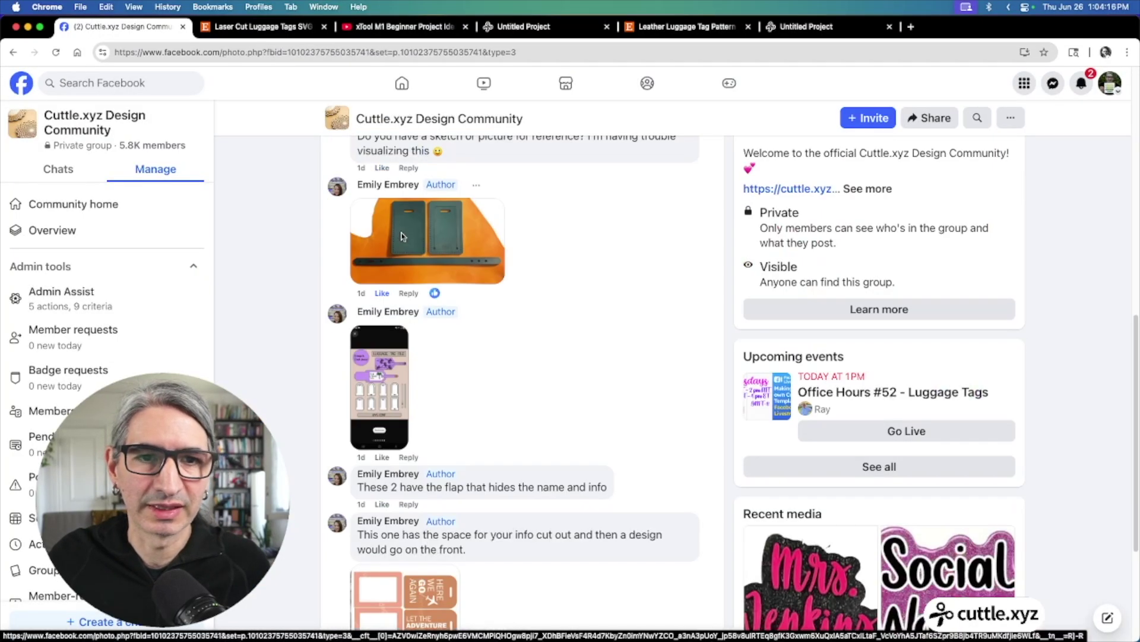
click(403, 237)
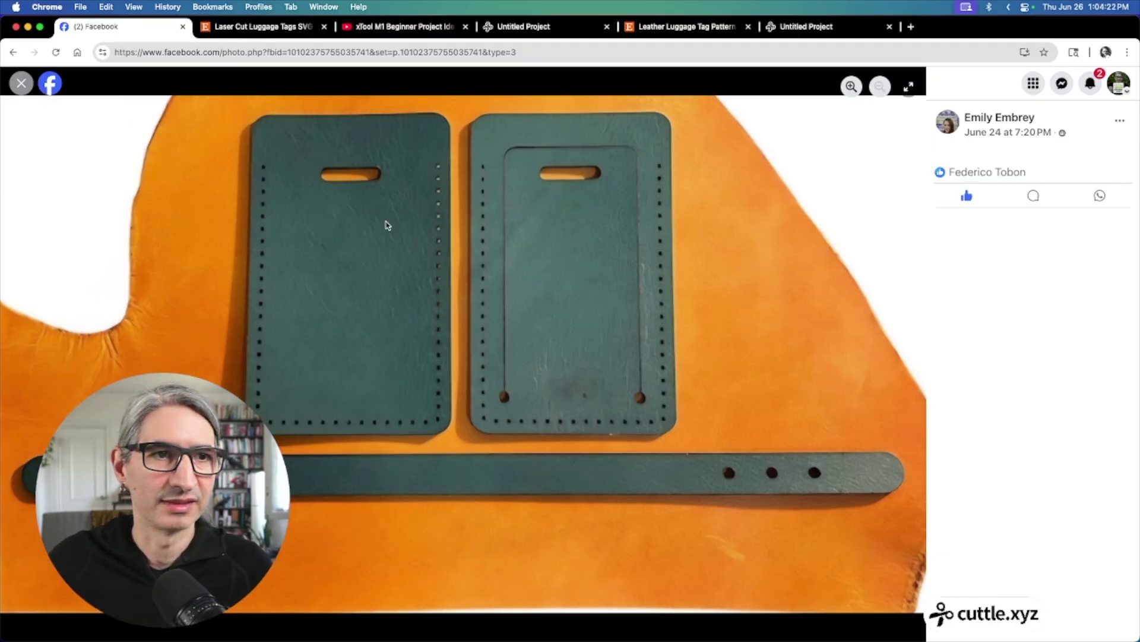
click(20, 84)
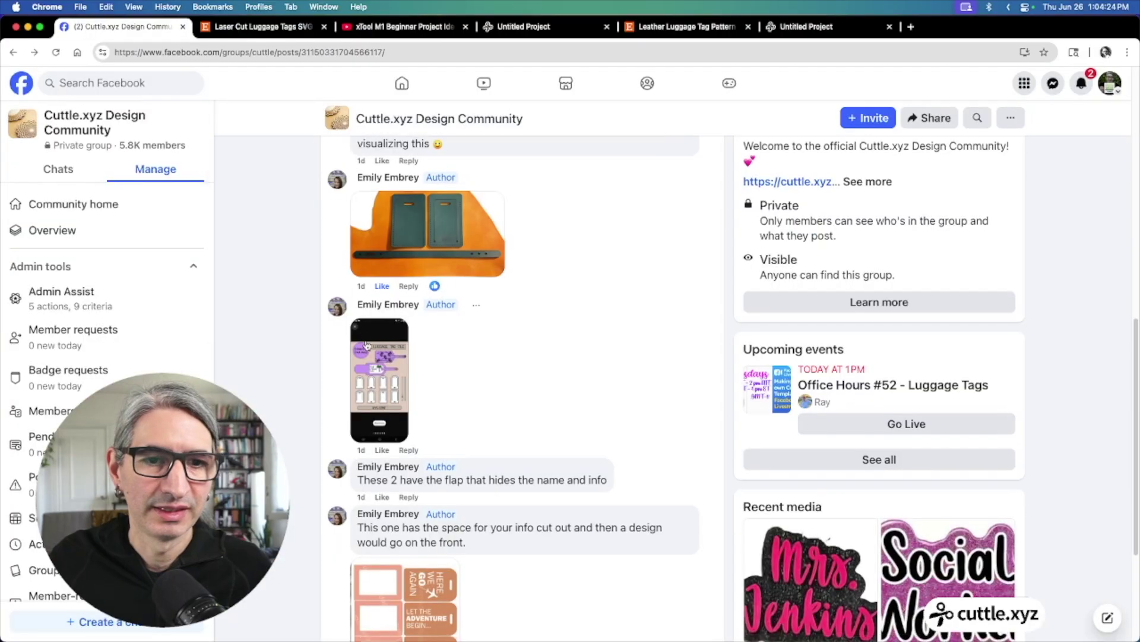
scroll(401, 312, down, 5)
scroll(401, 312, up, 2)
click(401, 312)
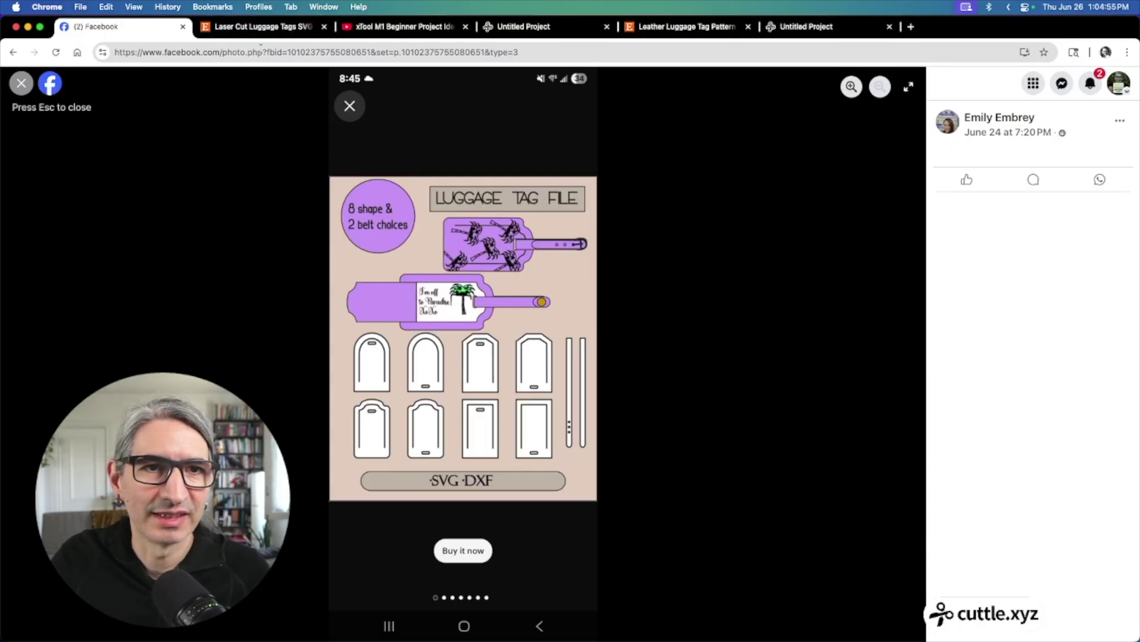
Look through the images of the laser cut luggage tags listing on Etsy and check the xTool M1 luggage tag tutorial on YouTube
click(262, 26)
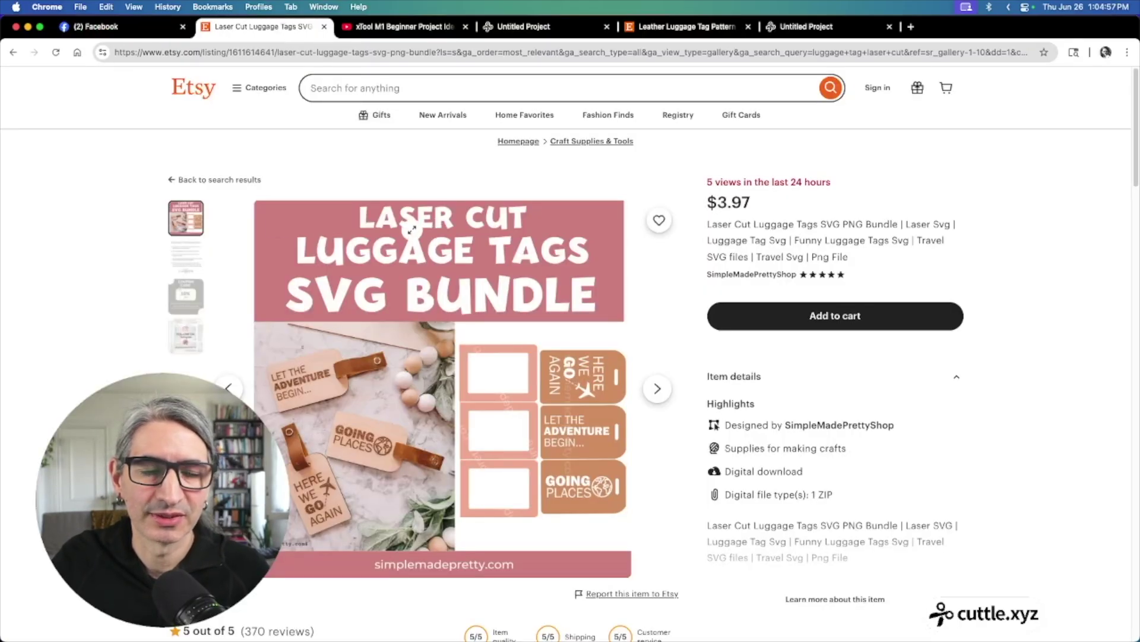
click(200, 257)
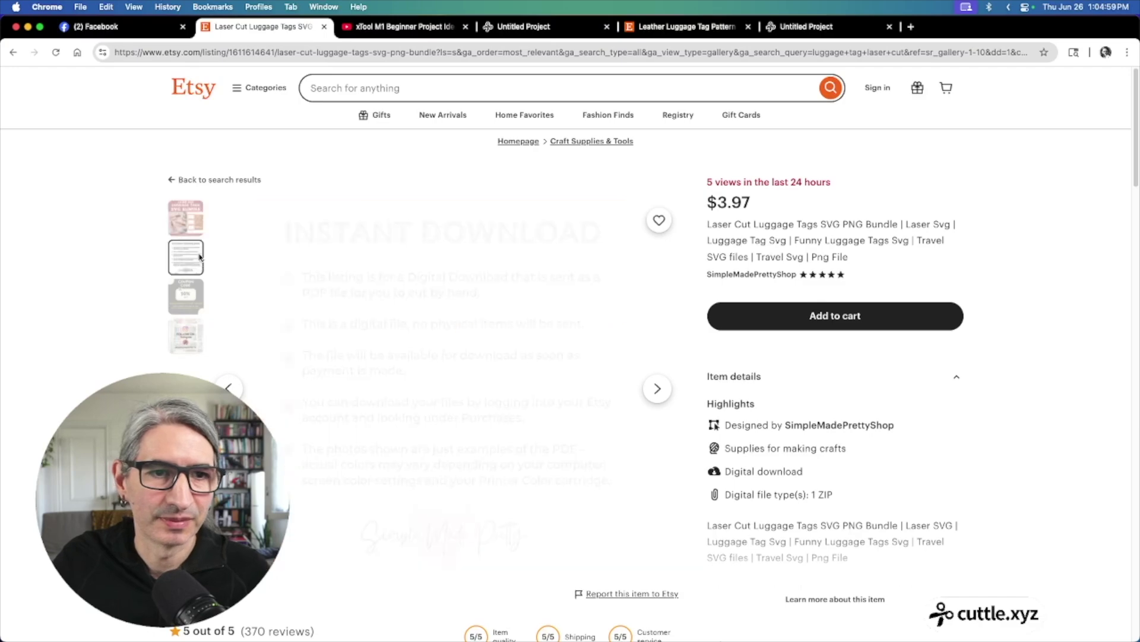
click(193, 296)
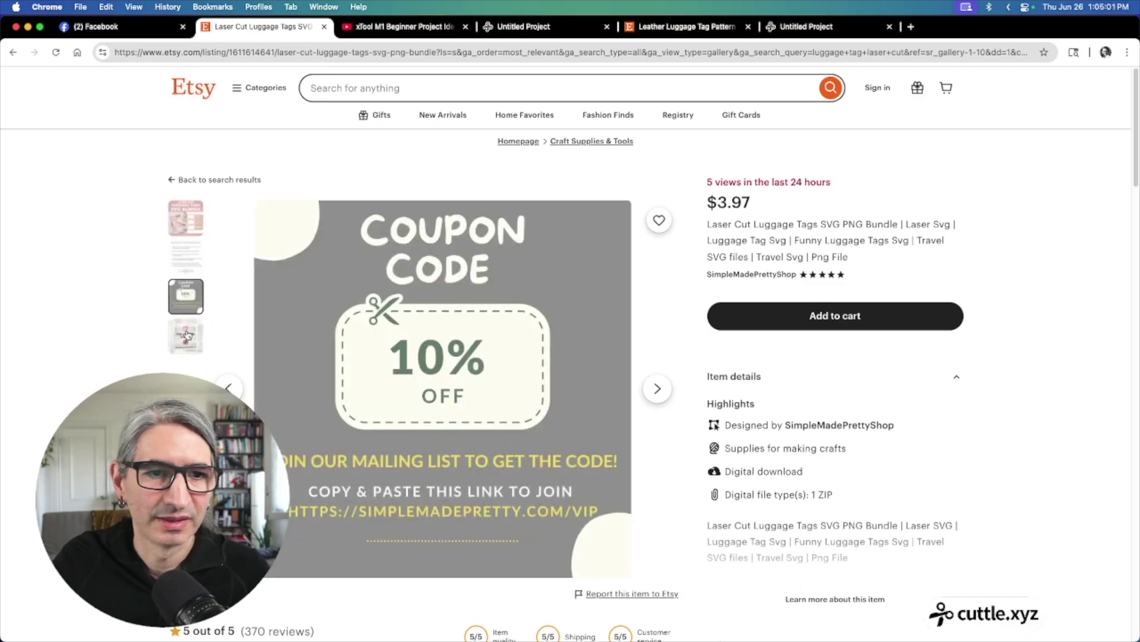
click(189, 335)
click(194, 216)
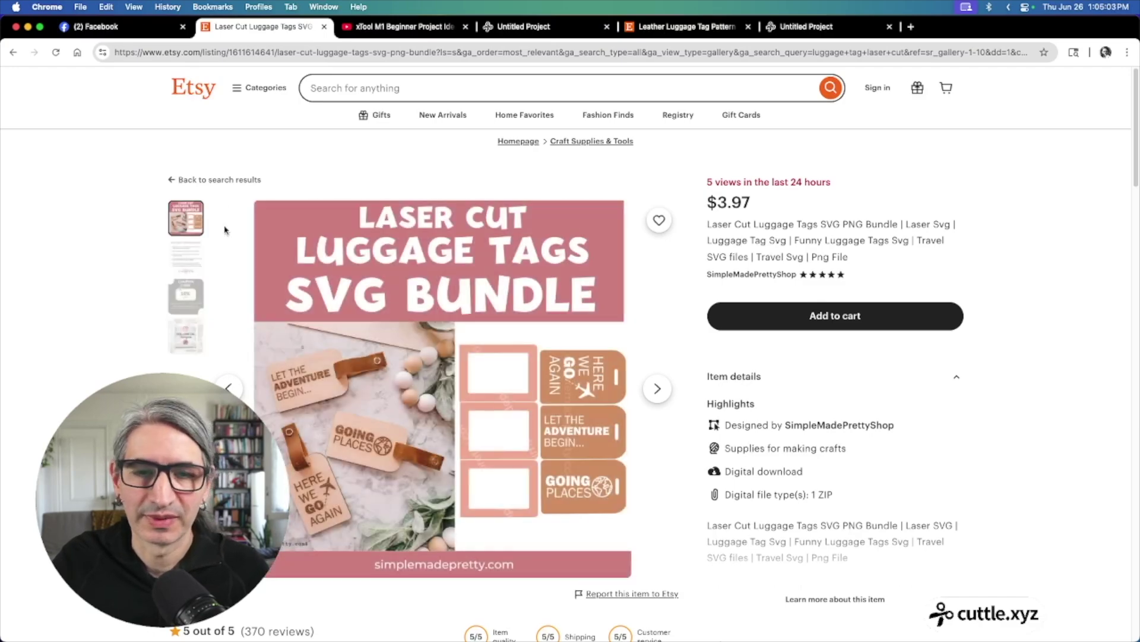
click(392, 35)
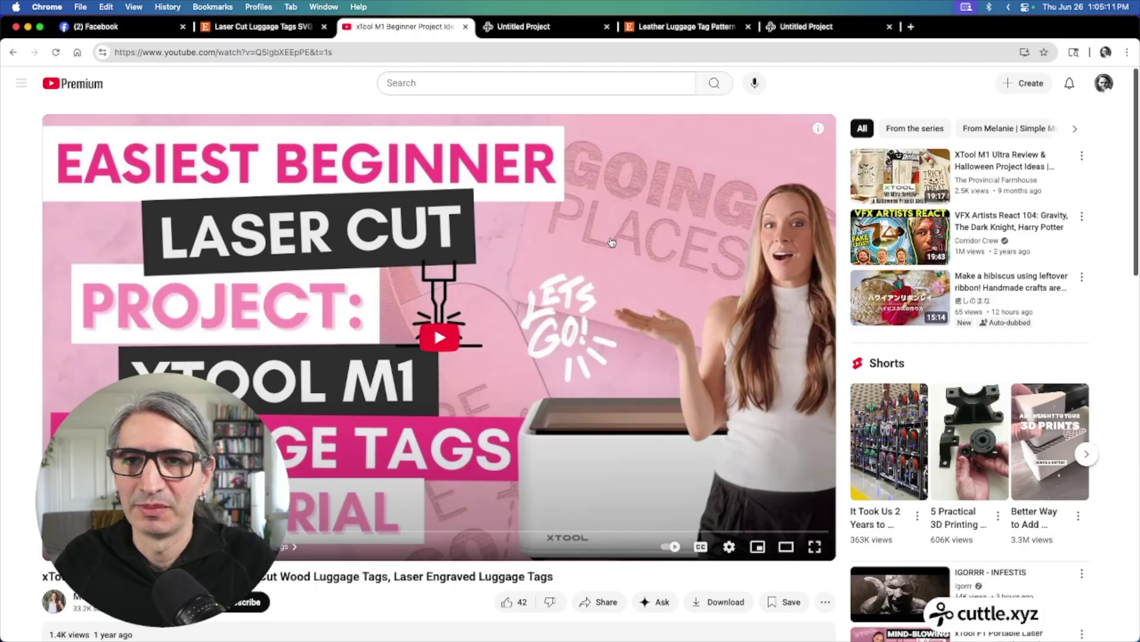
click(277, 29)
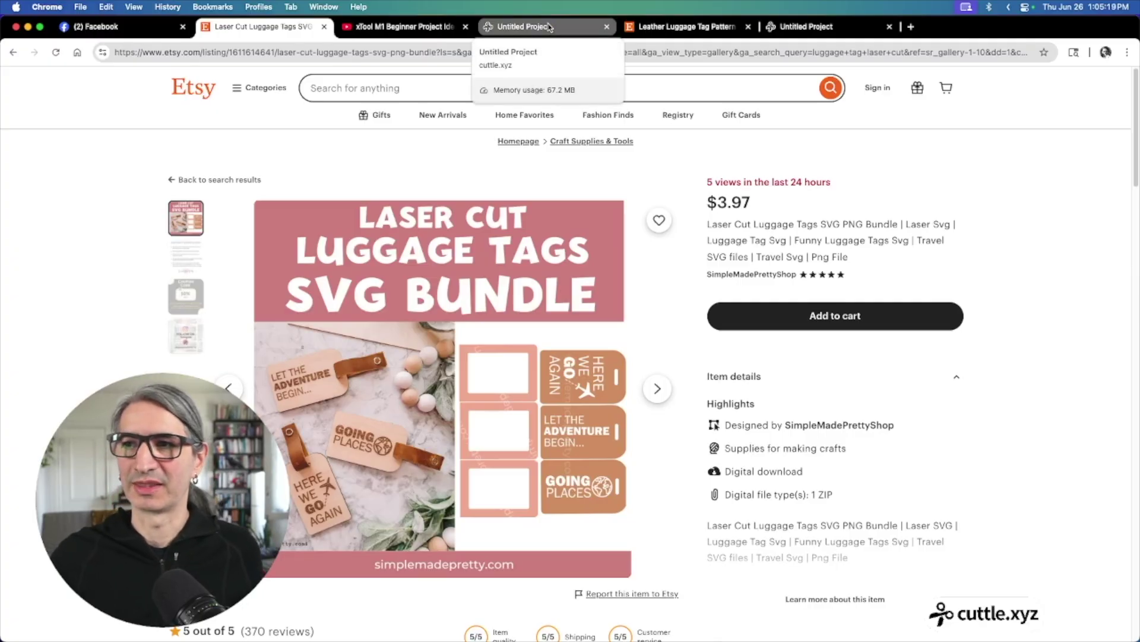
Switch to Cuttle, close the "Making Luggage Tags" example project and go to the blank project
click(799, 33)
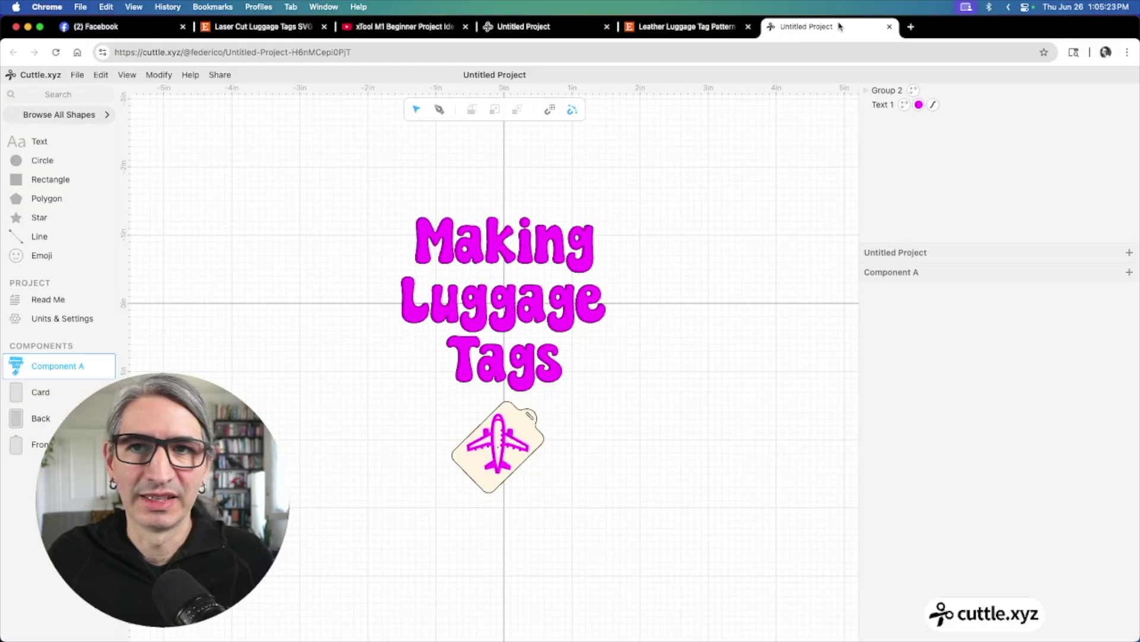
click(889, 26)
click(572, 28)
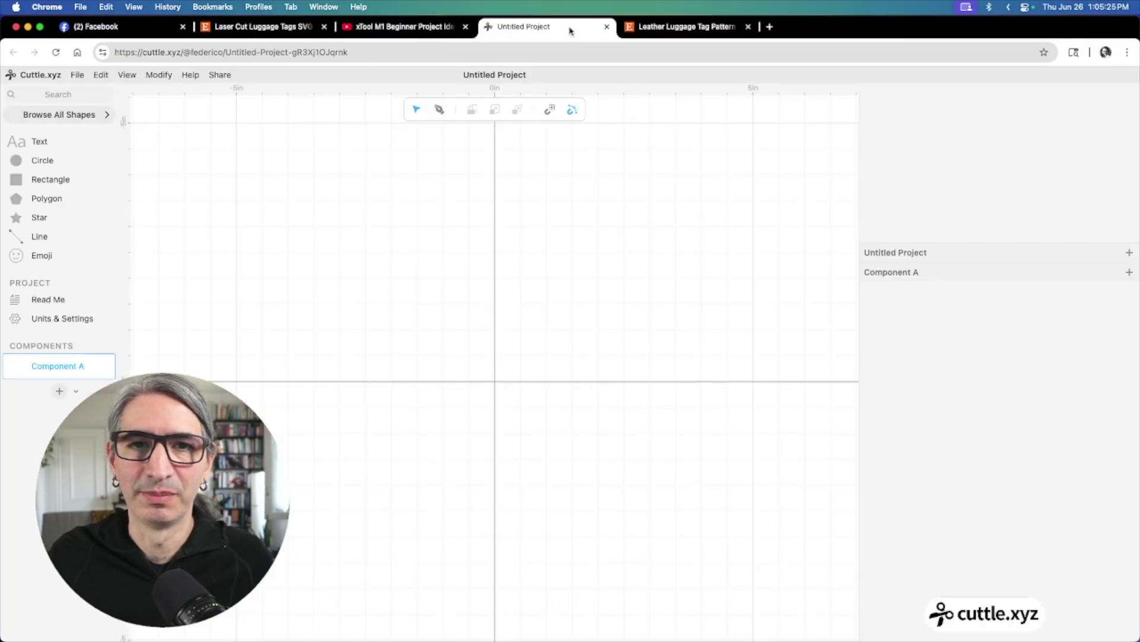
Rename the blank project as Luggage Tag
click(502, 75)
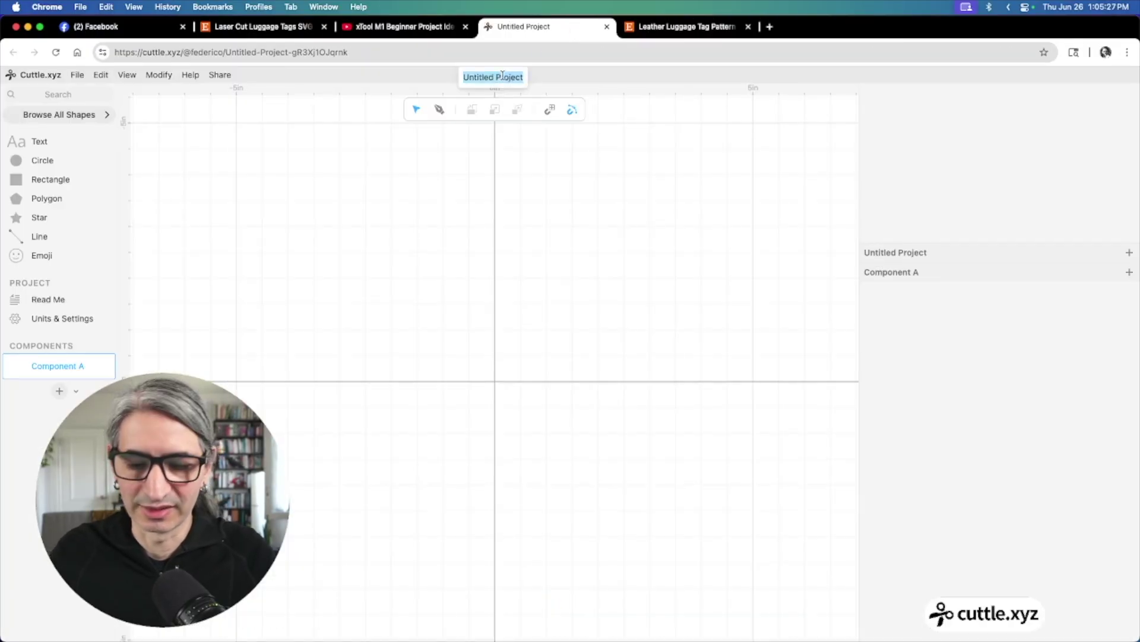
text(Luggage Tag)
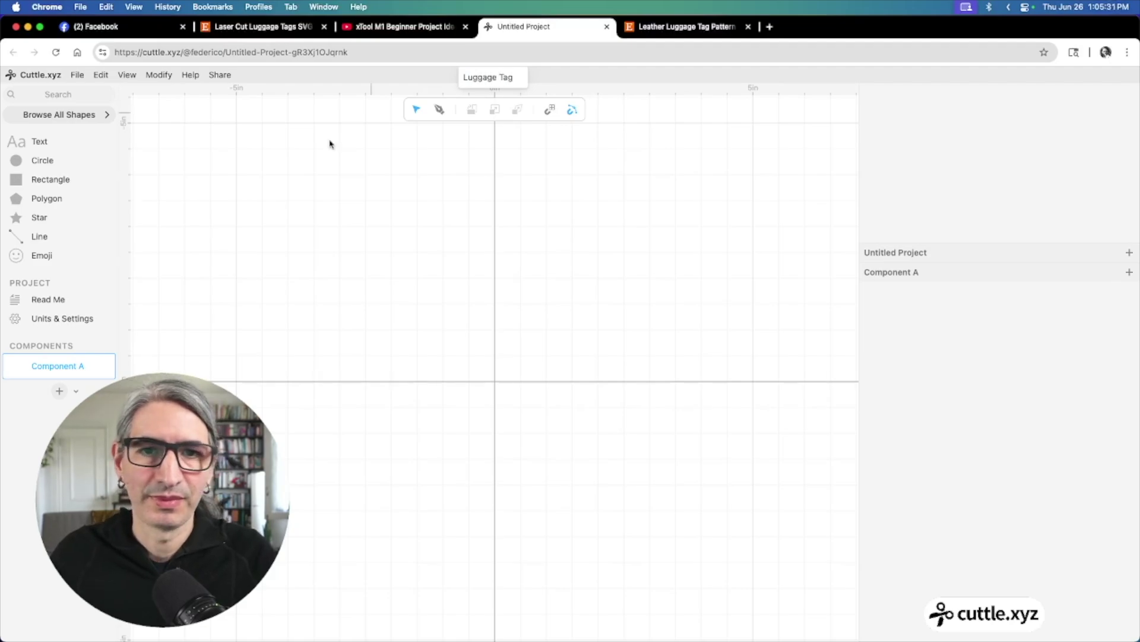
key(Return)
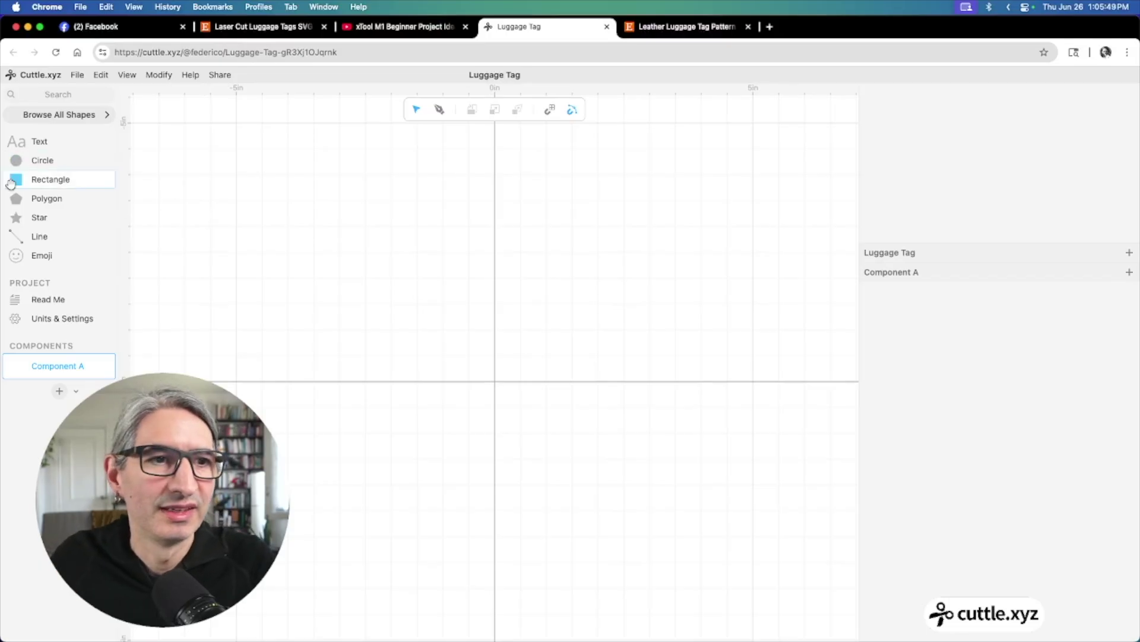
Add a 1 in square at x 0, y -0.50 and move its transform center to the bottom edge's midpoint at the canvas origin
drag(13, 180, 498, 377)
scroll(499, 380, up, 5)
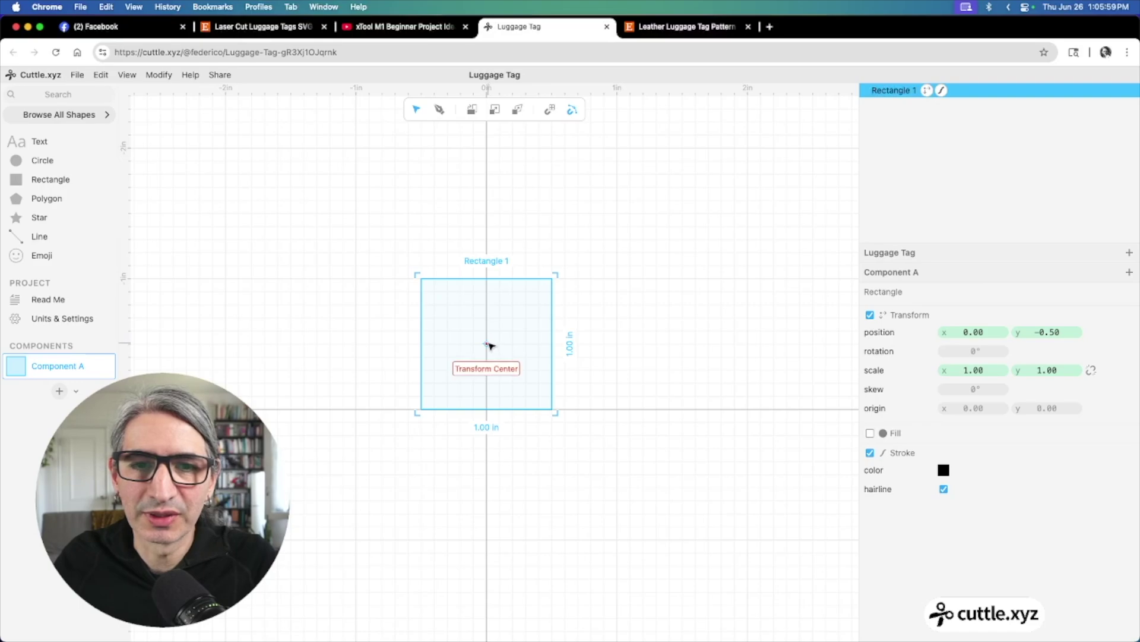
drag(488, 344, 488, 409)
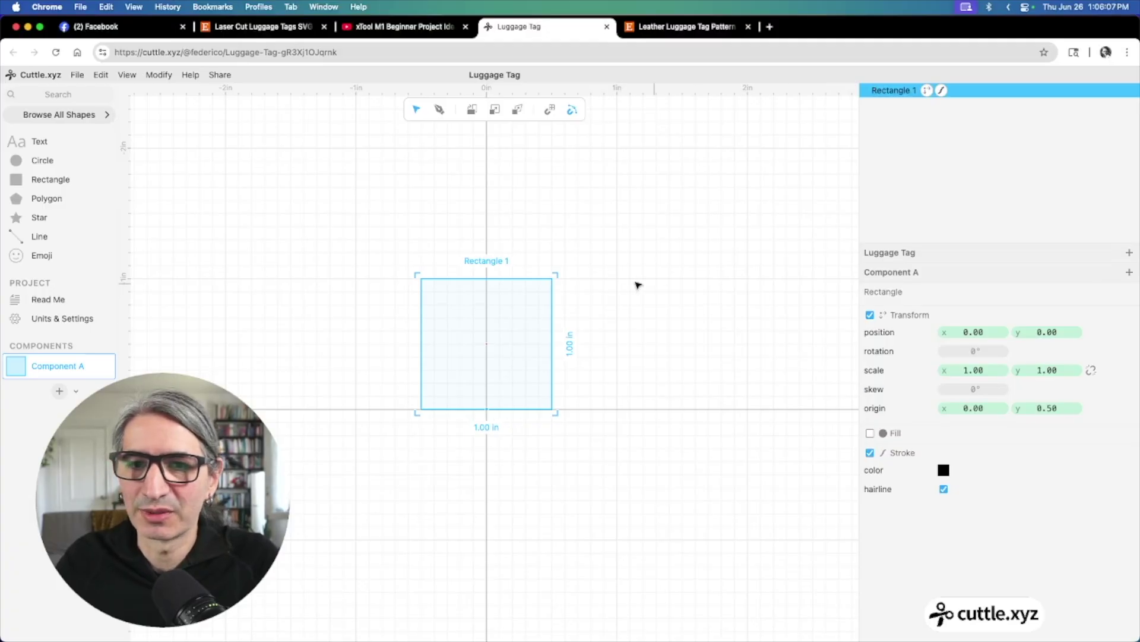
Try rotating the rectangle about its transform center, and stretch its vertical scale to 1.22
drag(557, 265, 546, 300)
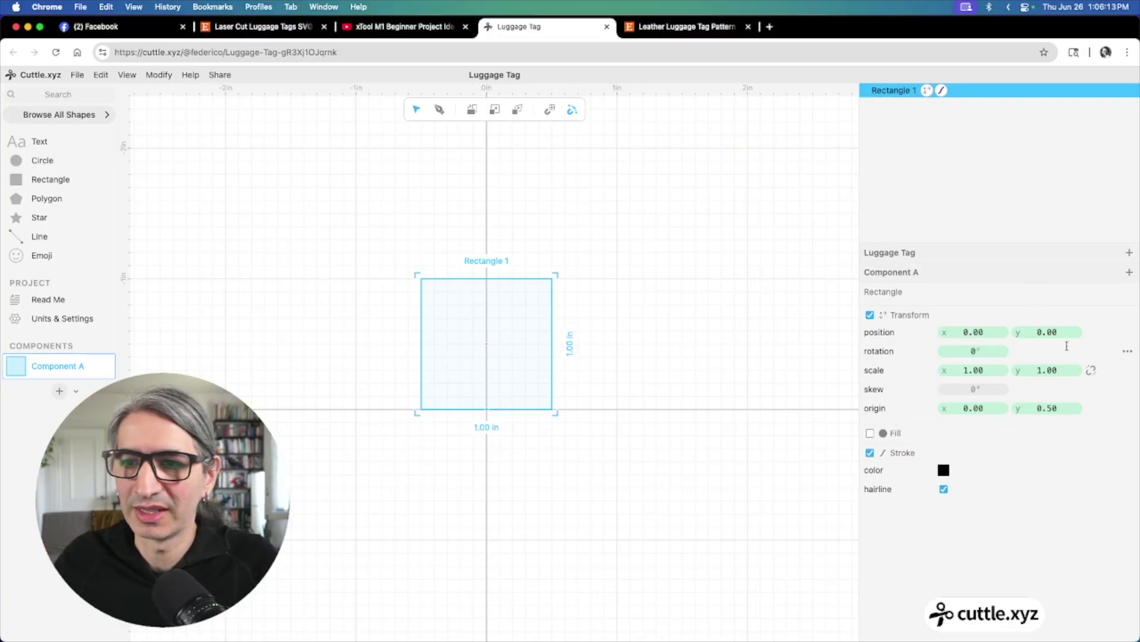
drag(1040, 371, 1080, 365)
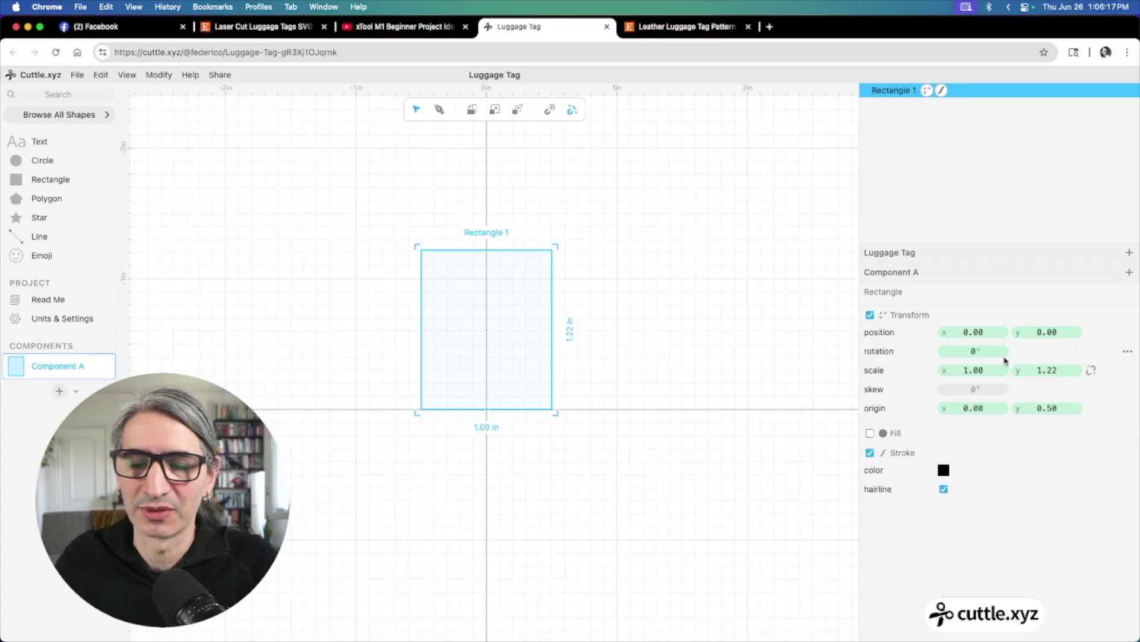
Set the rectangle's horizontal scale to the expression 2 + 1/8
scroll(613, 347, up, 5)
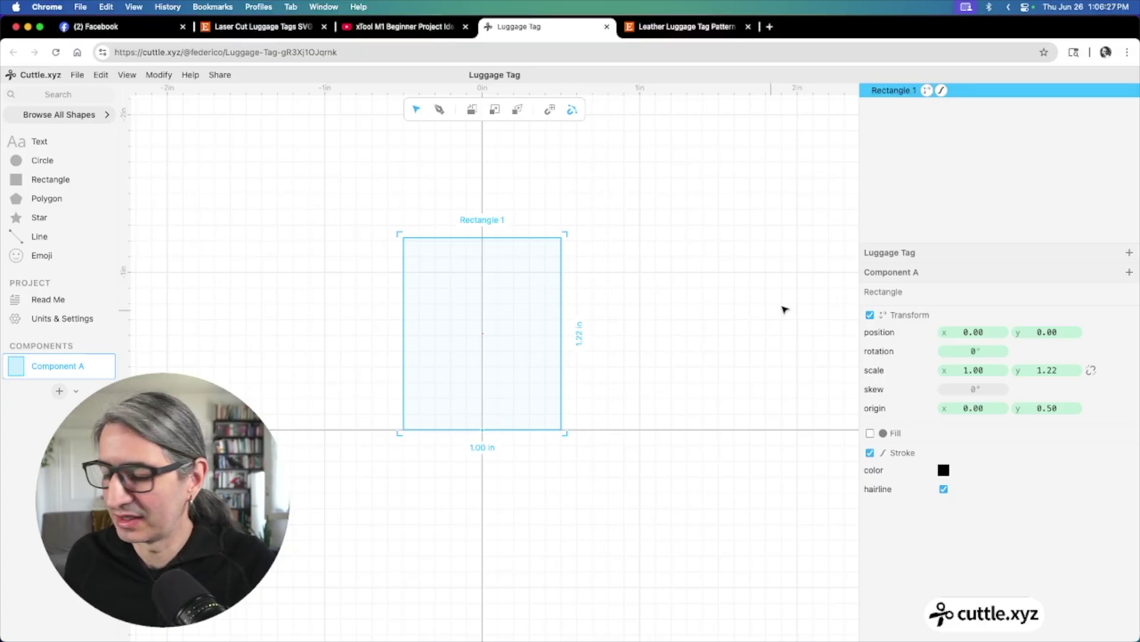
click(482, 446)
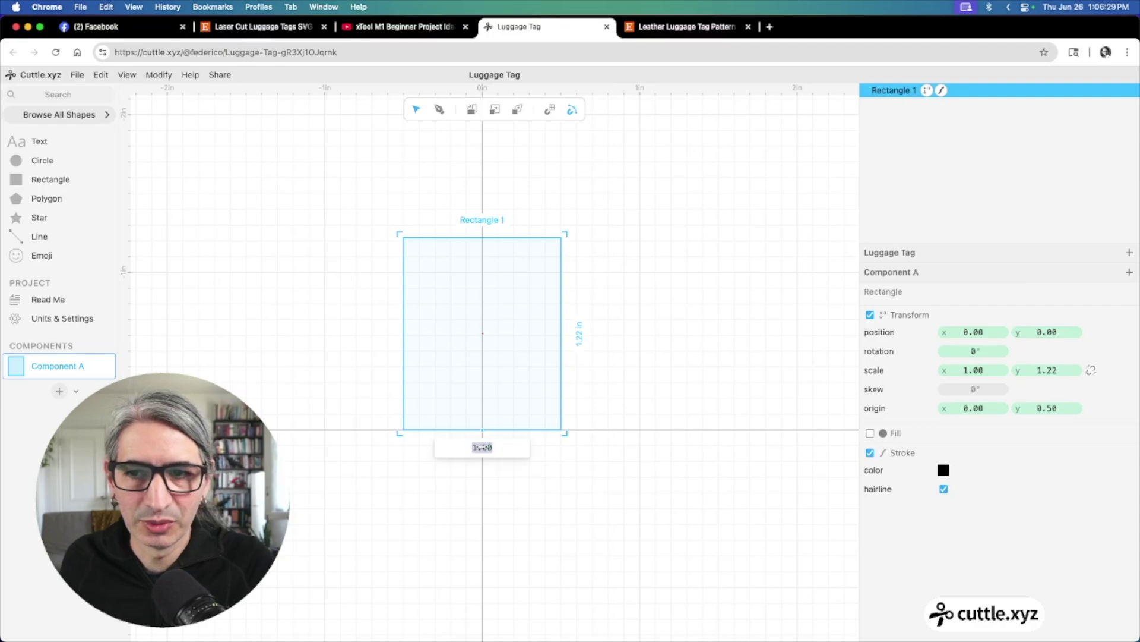
click(972, 368)
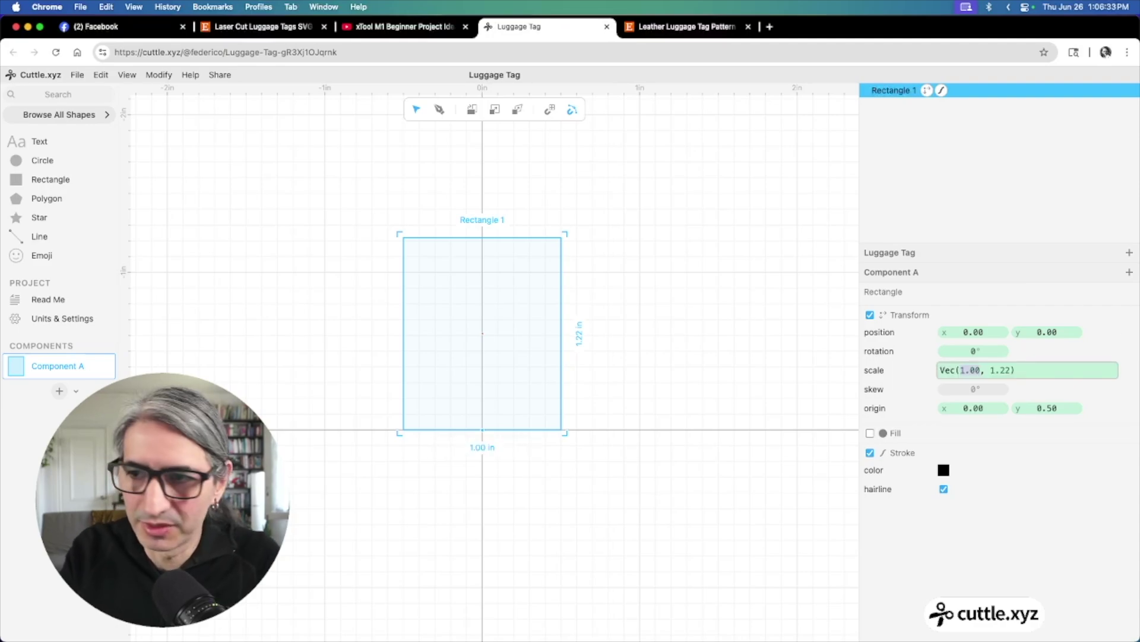
text(2)
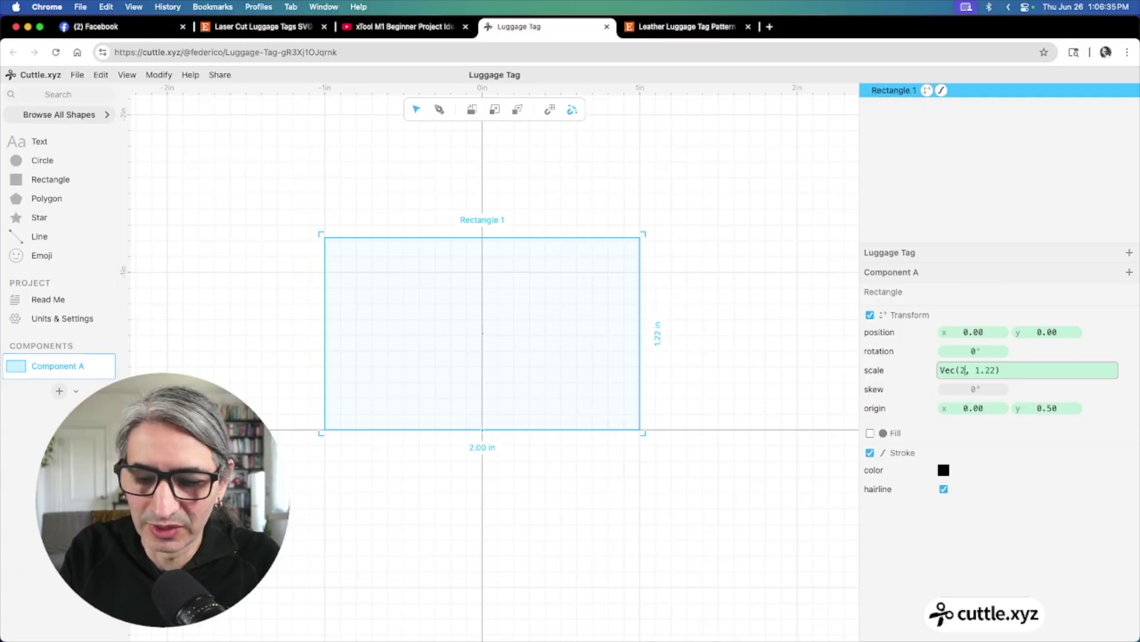
text( + 1/8)
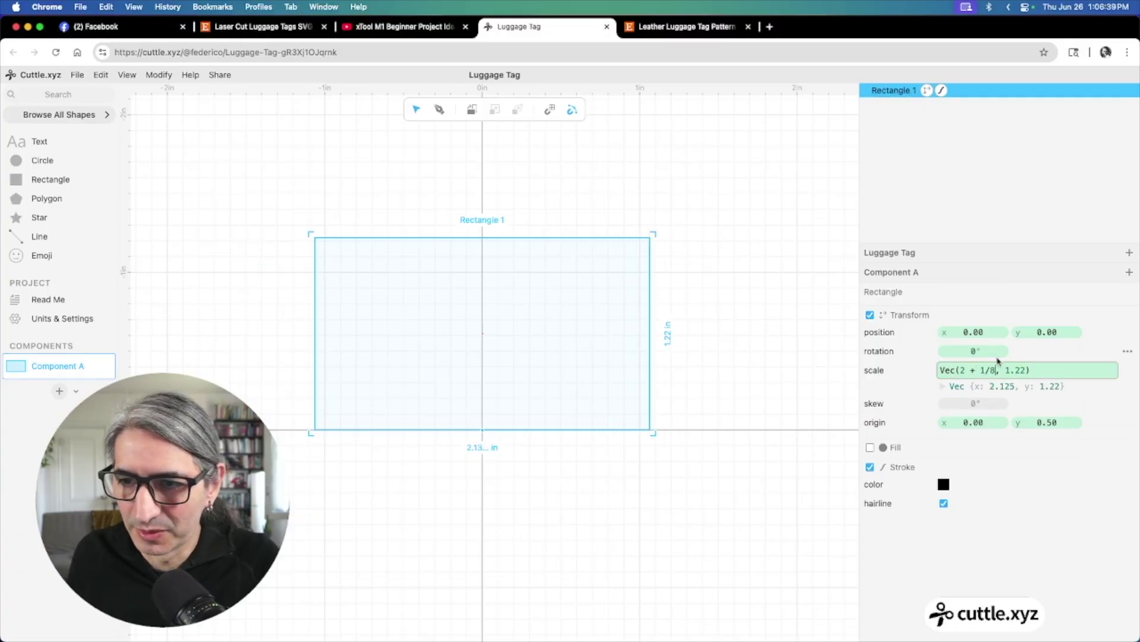
drag(1000, 386, 1013, 386)
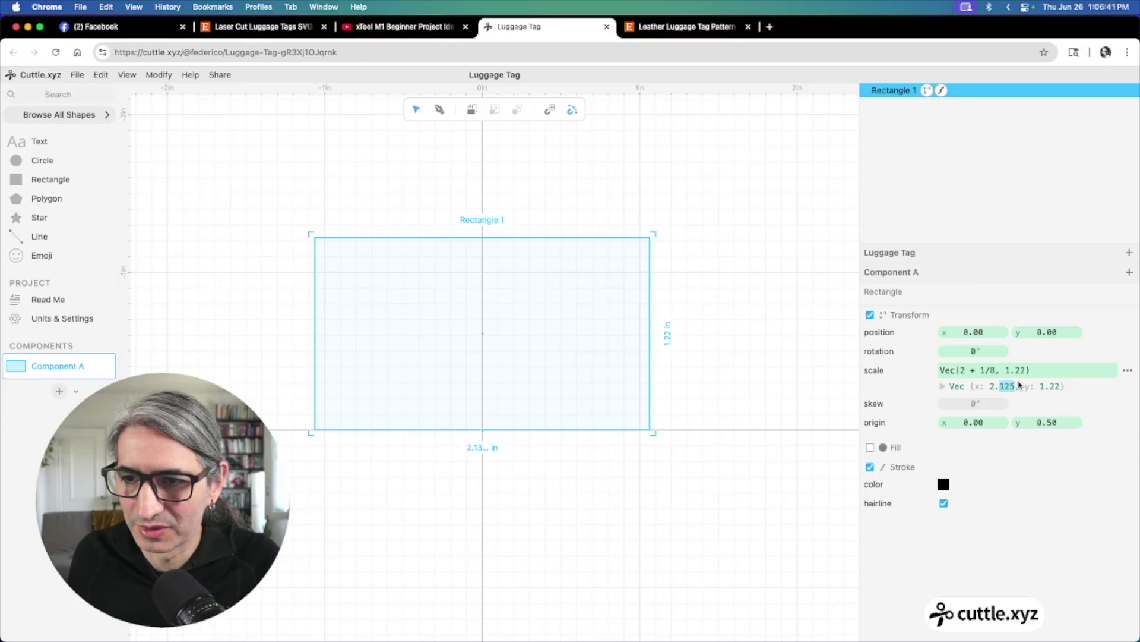
Set the rectangle's vertical scale to the expression 3 + 3/8
double_click(1020, 371)
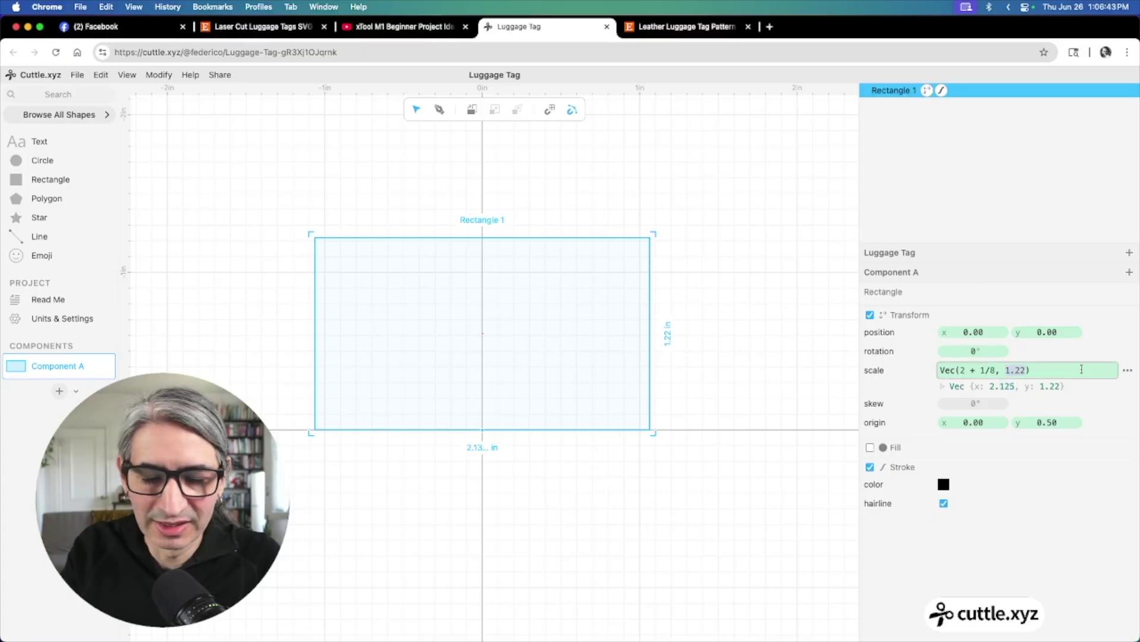
text(3 + )
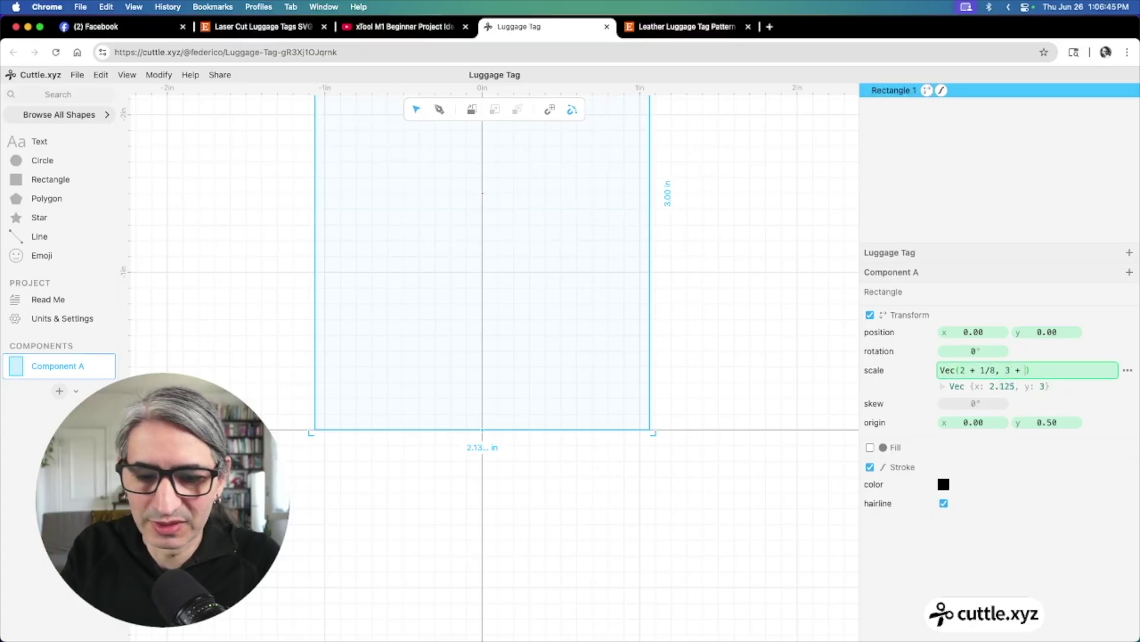
text(3/8)
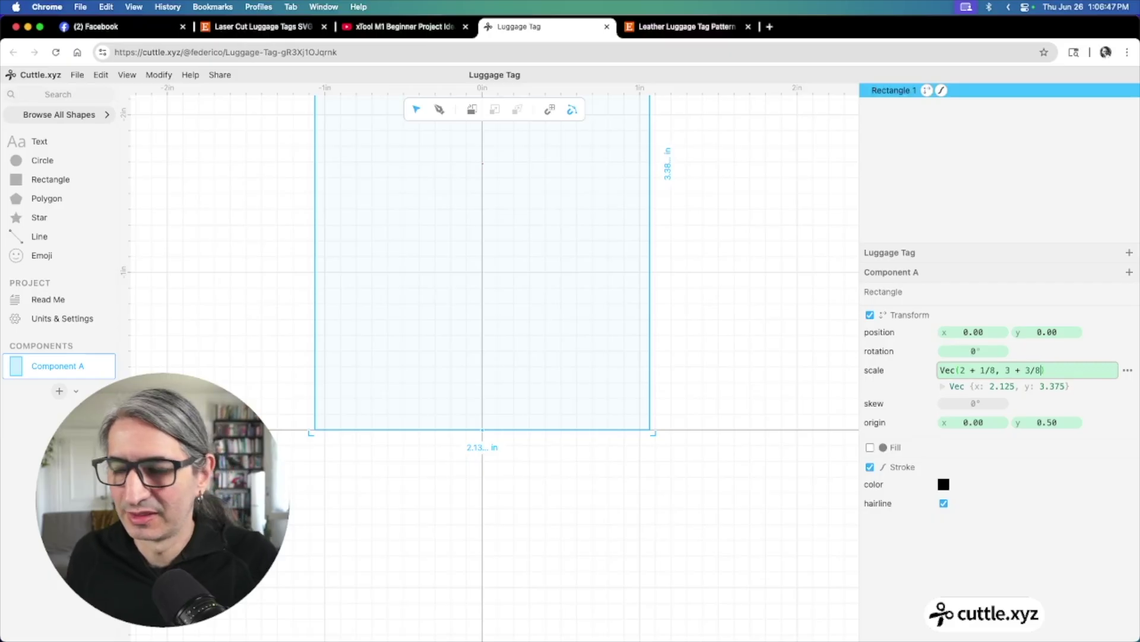
scroll(772, 380, down, 5)
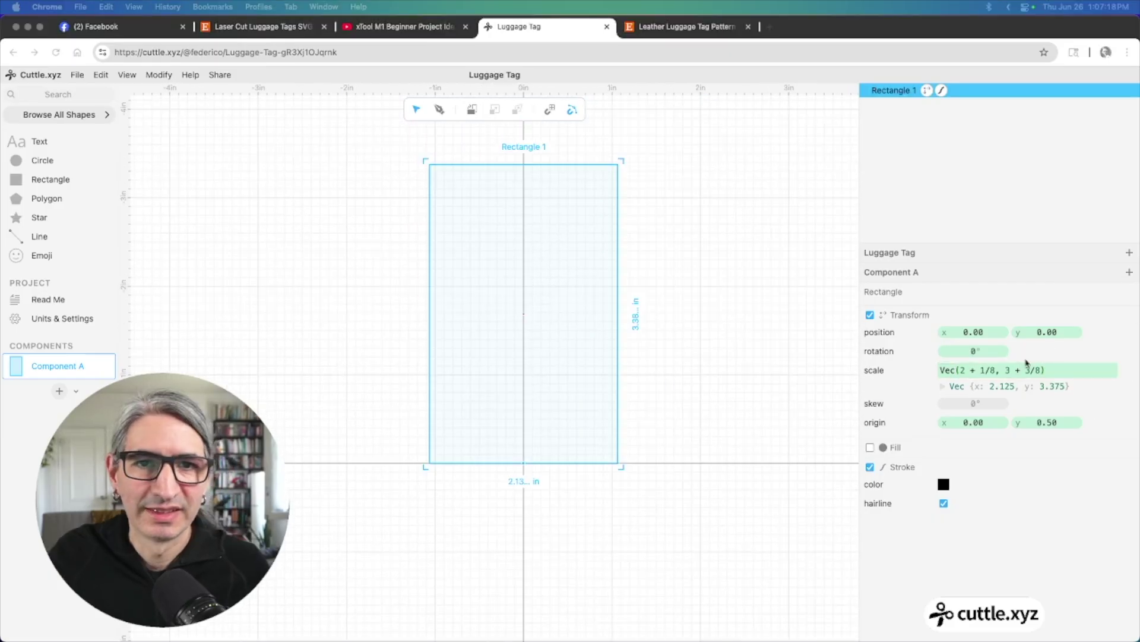
scroll(677, 323, down, 2)
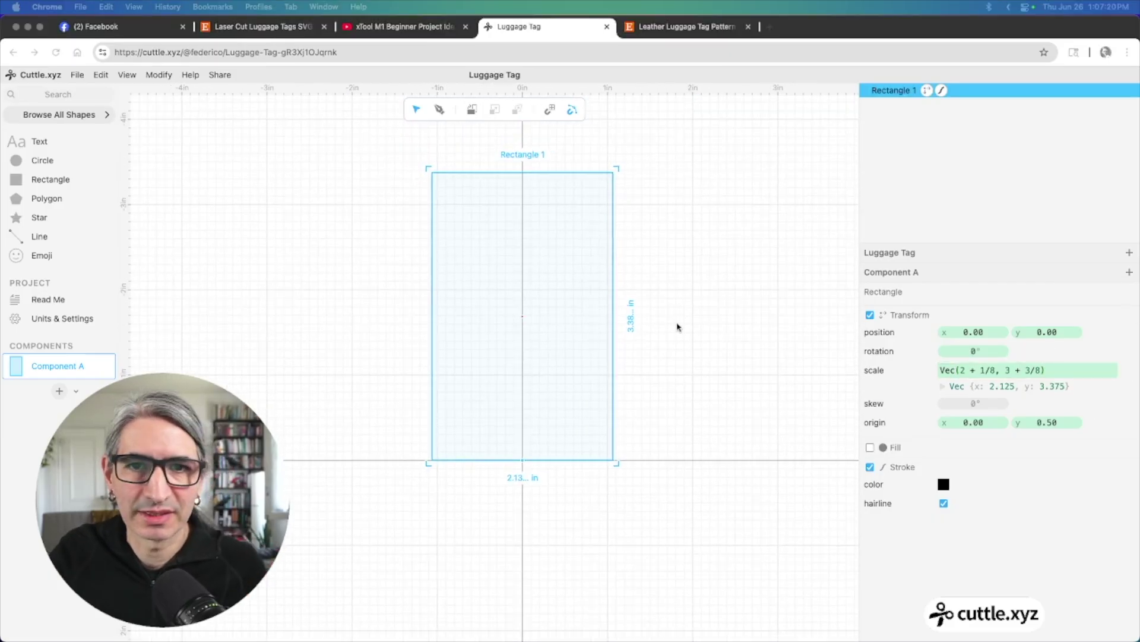
drag(696, 327, 677, 322)
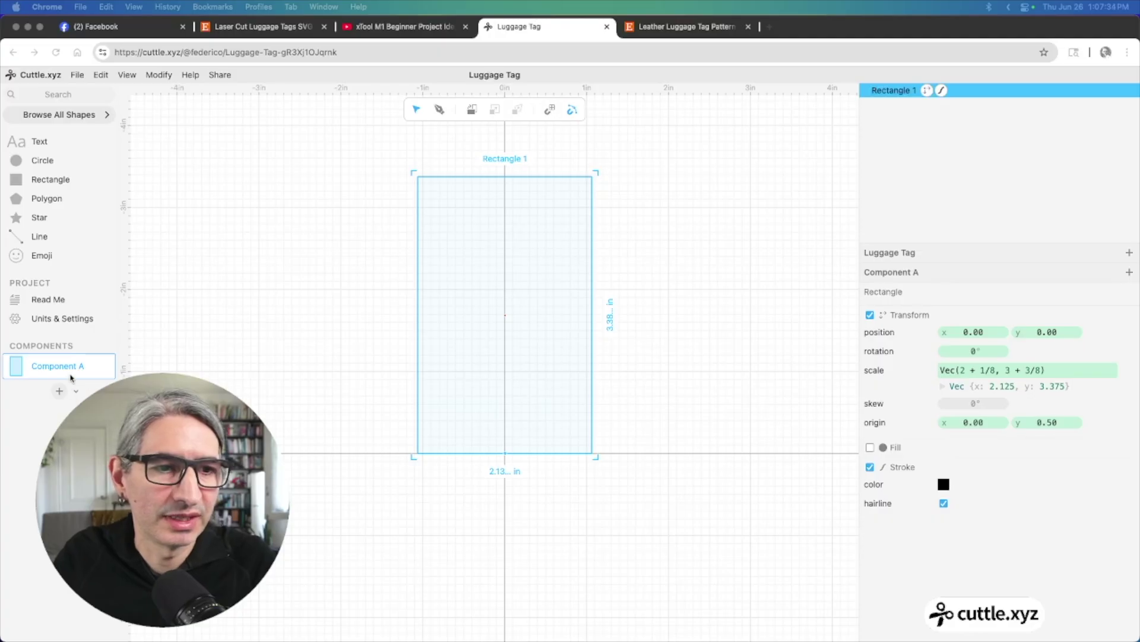
Rename the component containing the rectangle as Card
double_click(73, 366)
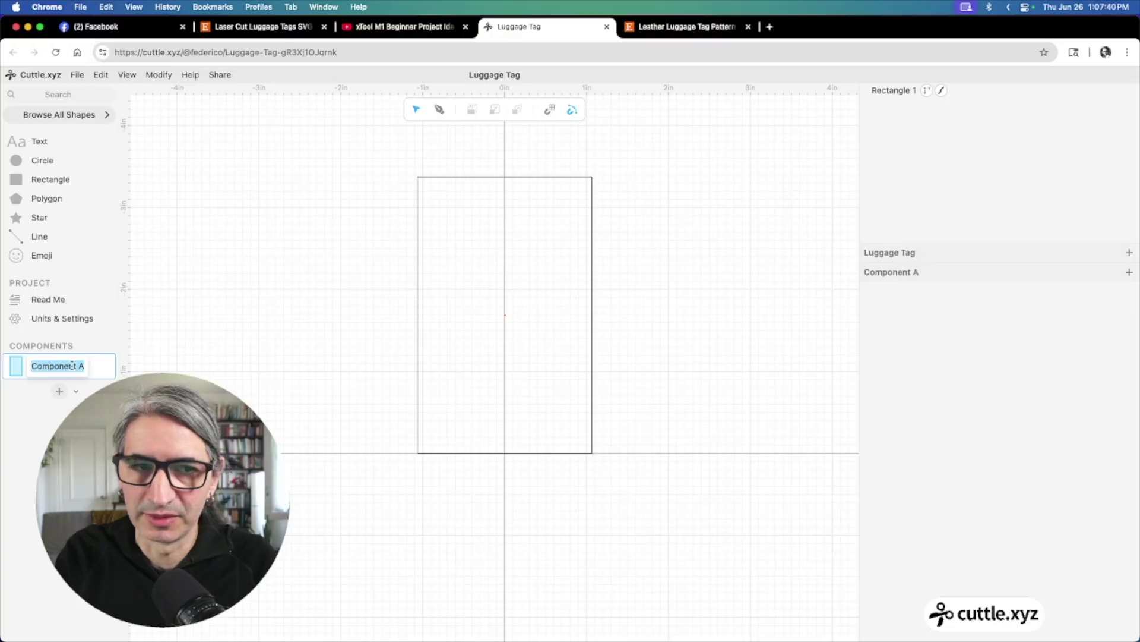
text(Card)
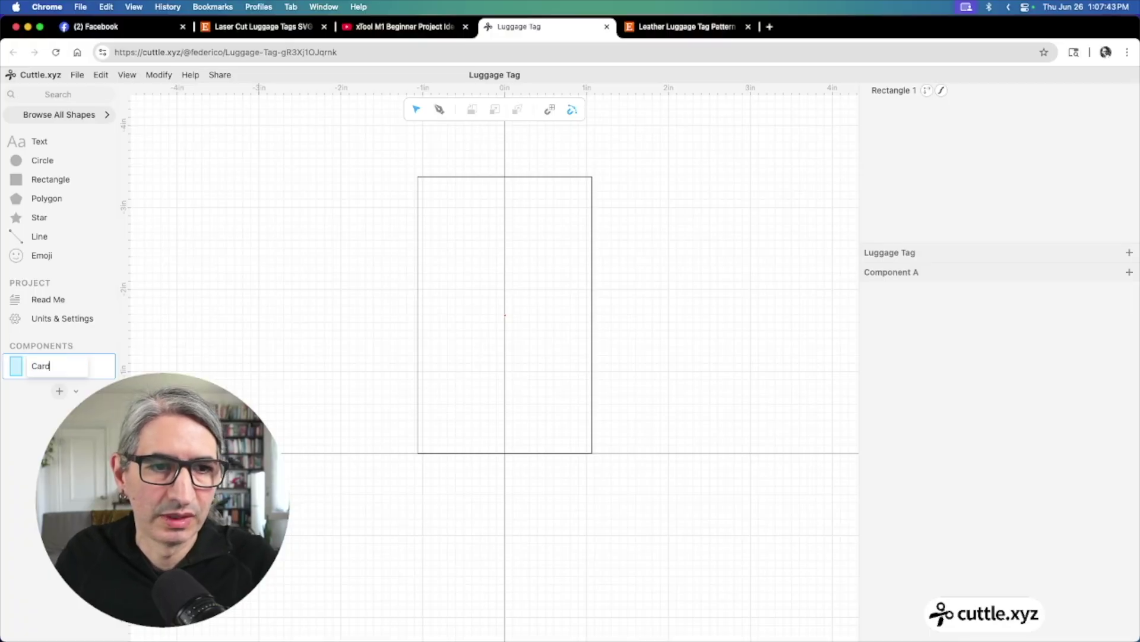
key(Return)
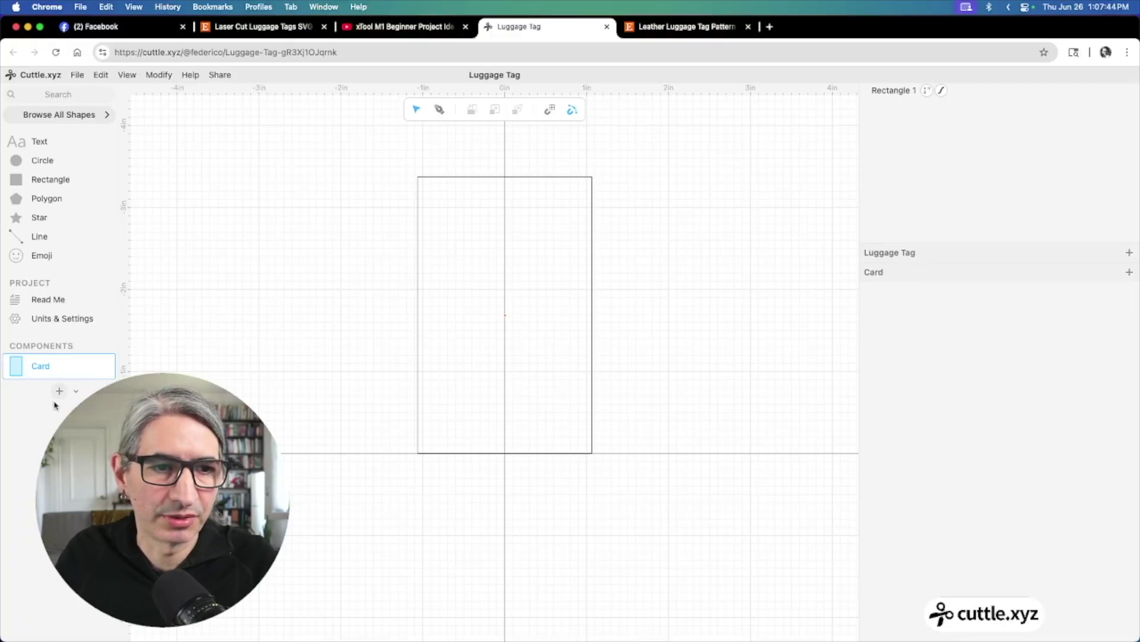
Add a new component to the project and name it Back
click(59, 391)
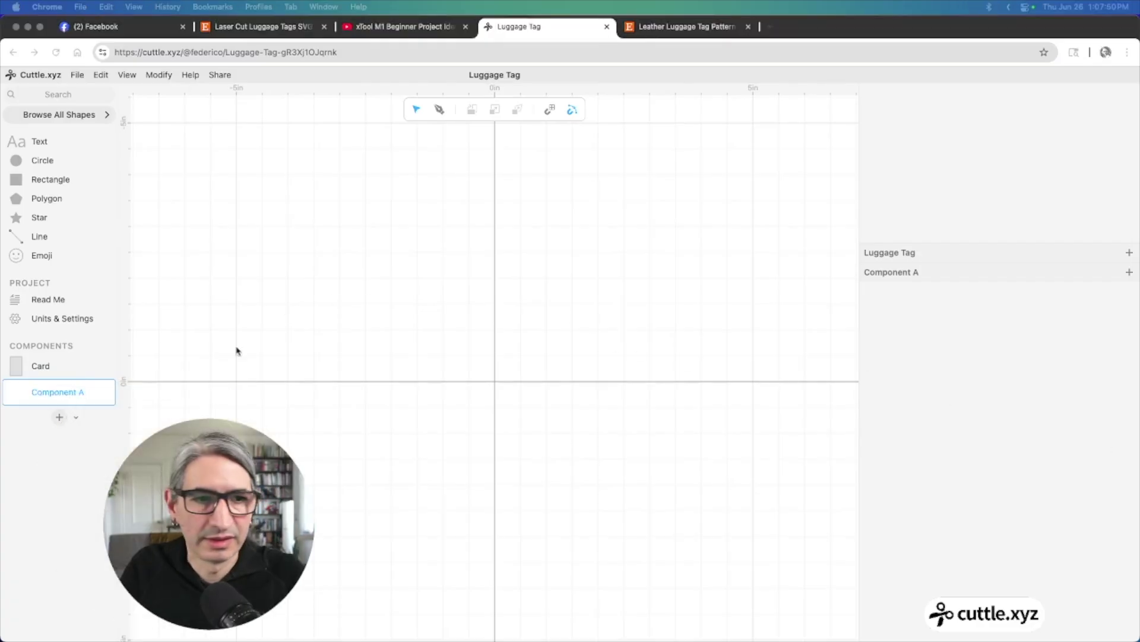
double_click(66, 393)
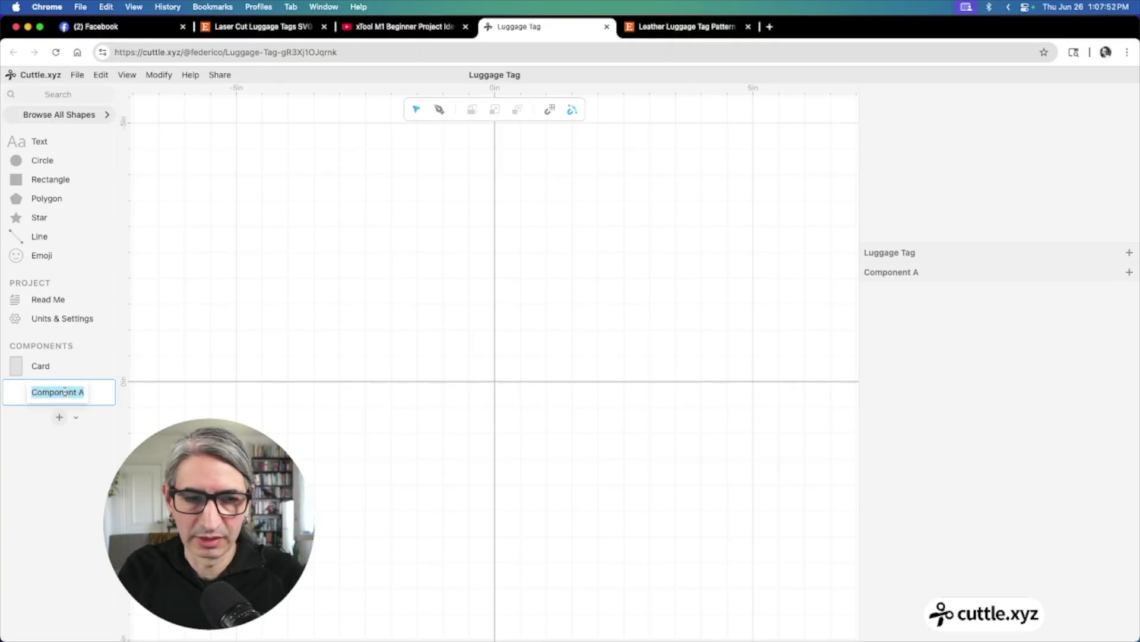
text(Back)
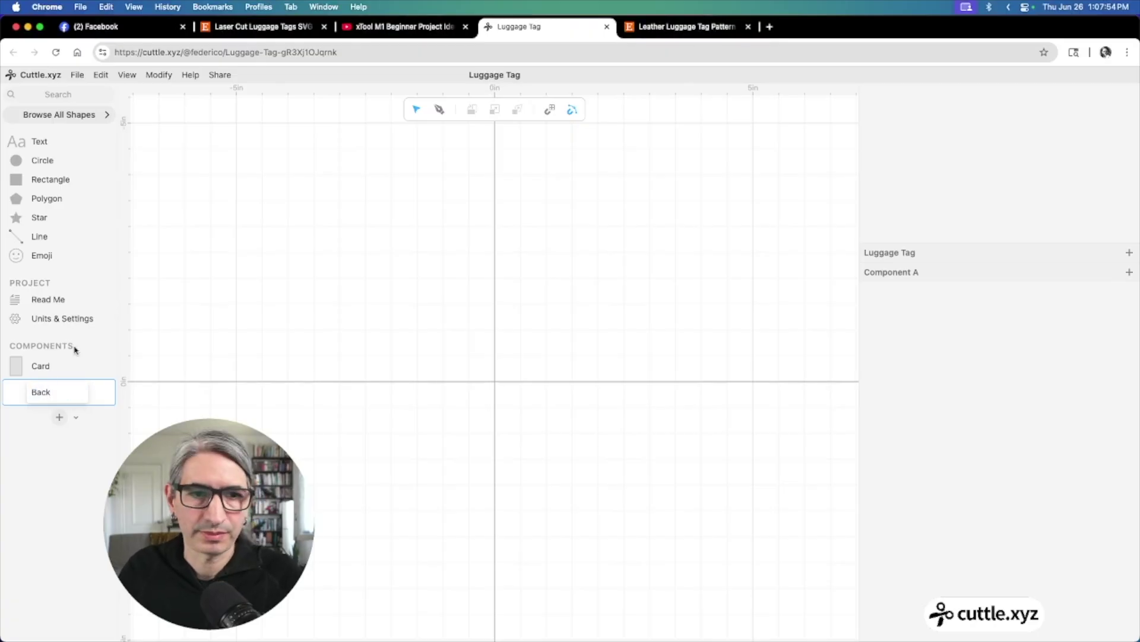
key(Return)
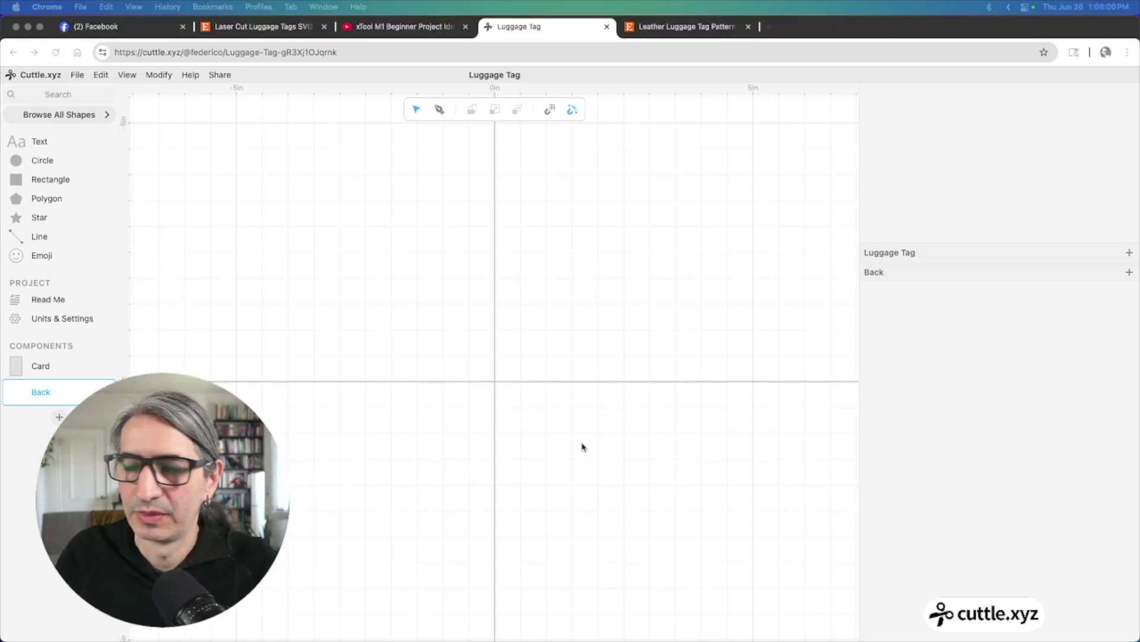
Place an instance of the Card component in Back at the canvas origin
drag(16, 376, 495, 381)
click(556, 427)
scroll(547, 424, up, 3)
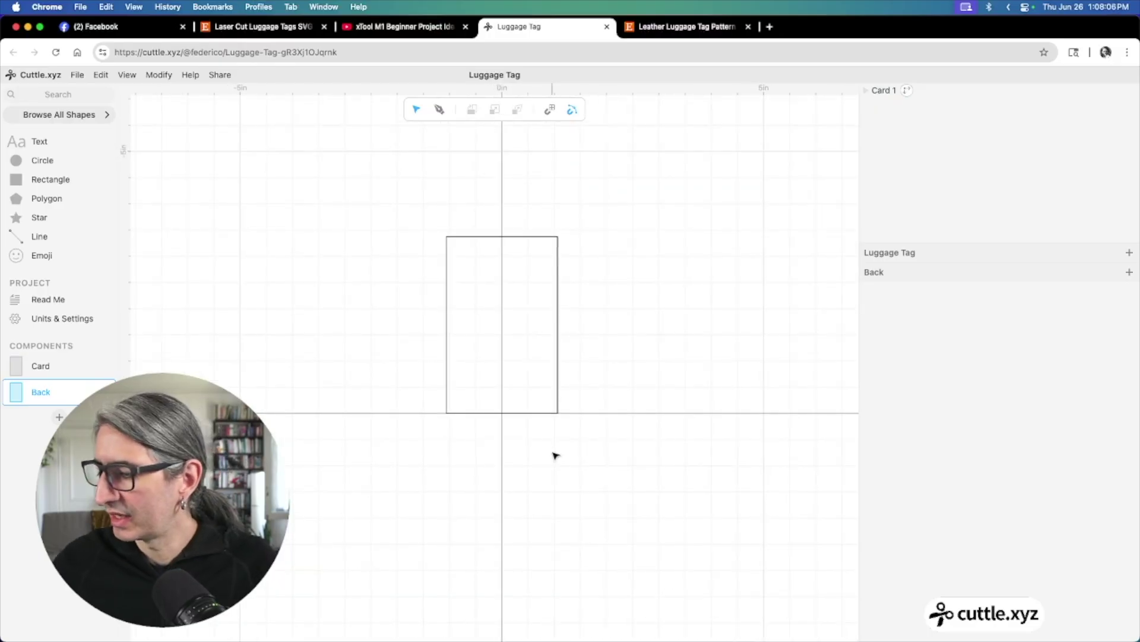
Apply an Expand (Offset) modifier to the card instance with a distance of 3/8
drag(665, 192, 553, 291)
click(162, 76)
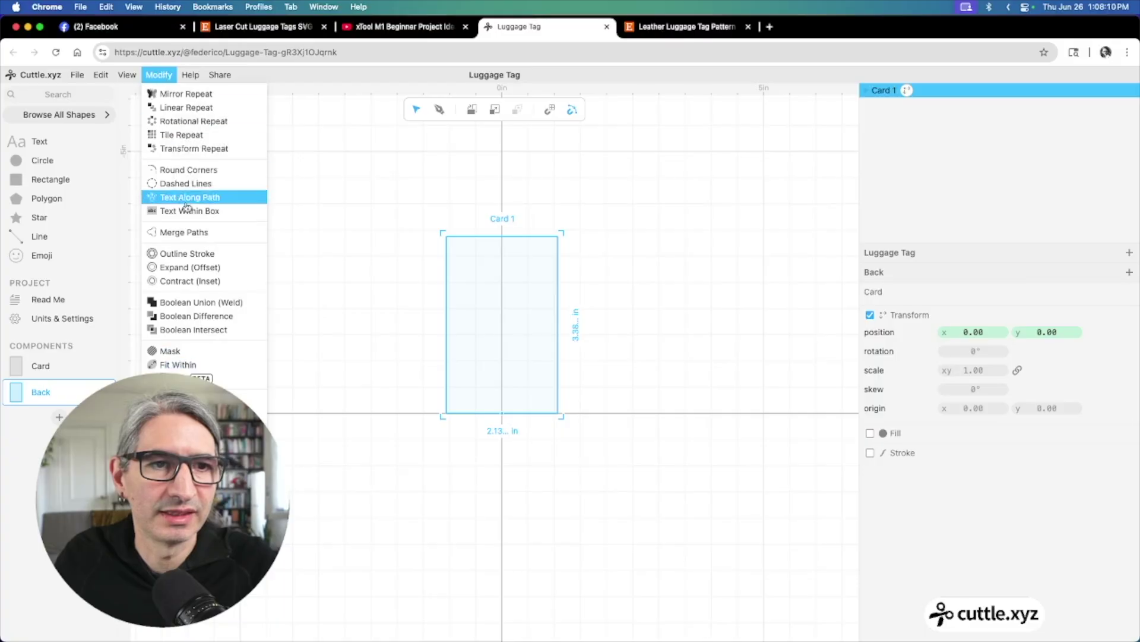
click(183, 271)
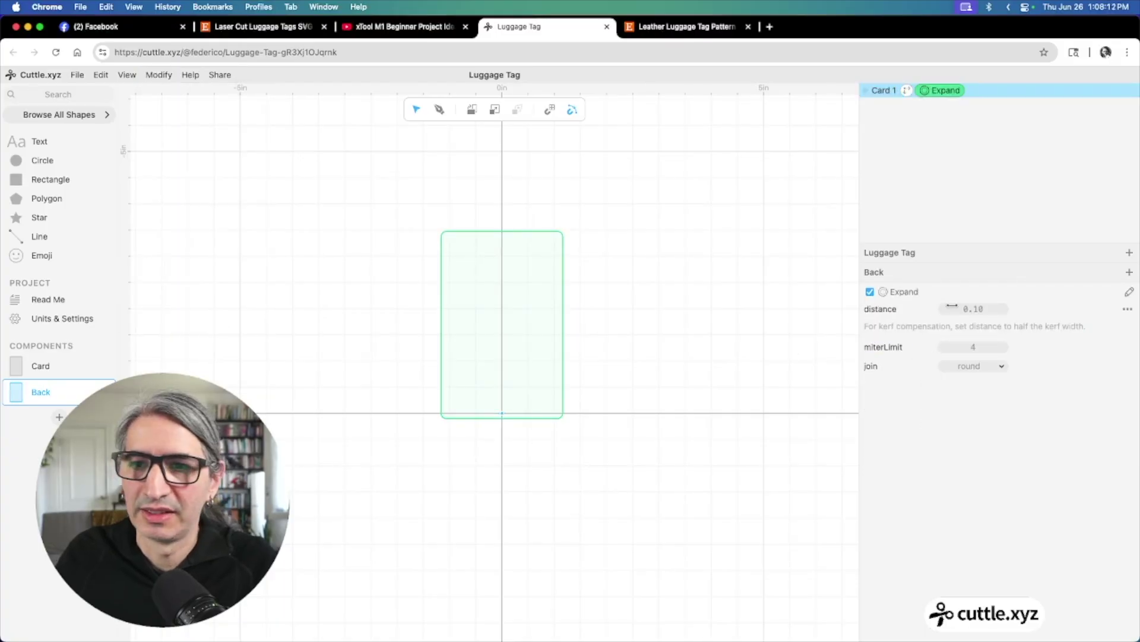
mouse_move(969, 309)
mouse_down()
mouse_move(1043, 311)
mouse_move(986, 310)
mouse_up()
click(966, 305)
text(3/8)
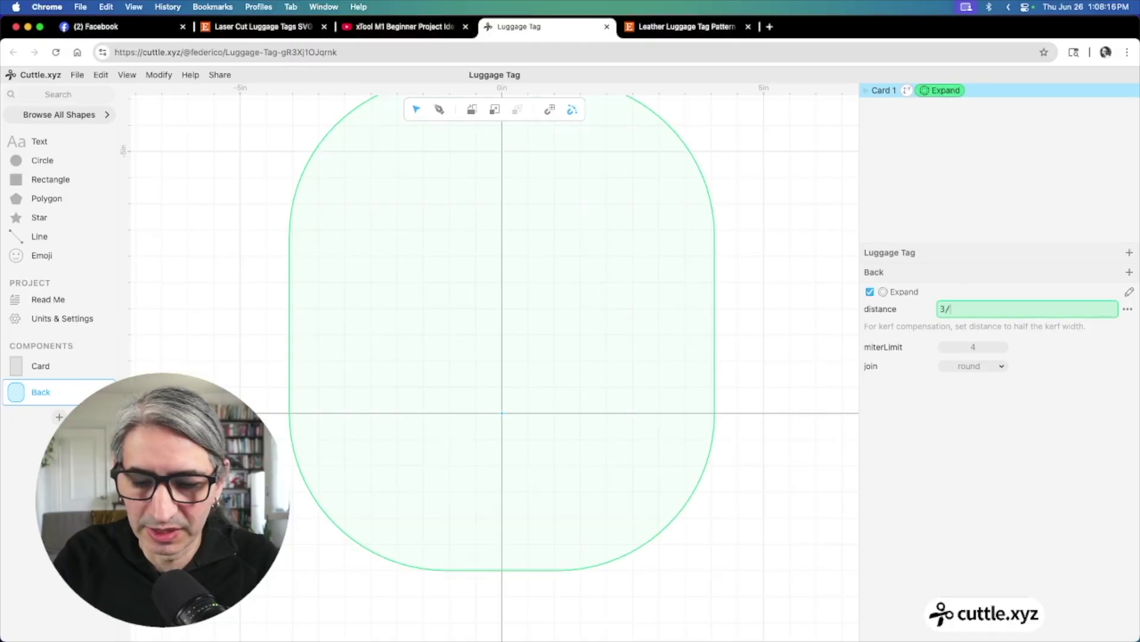
click(730, 253)
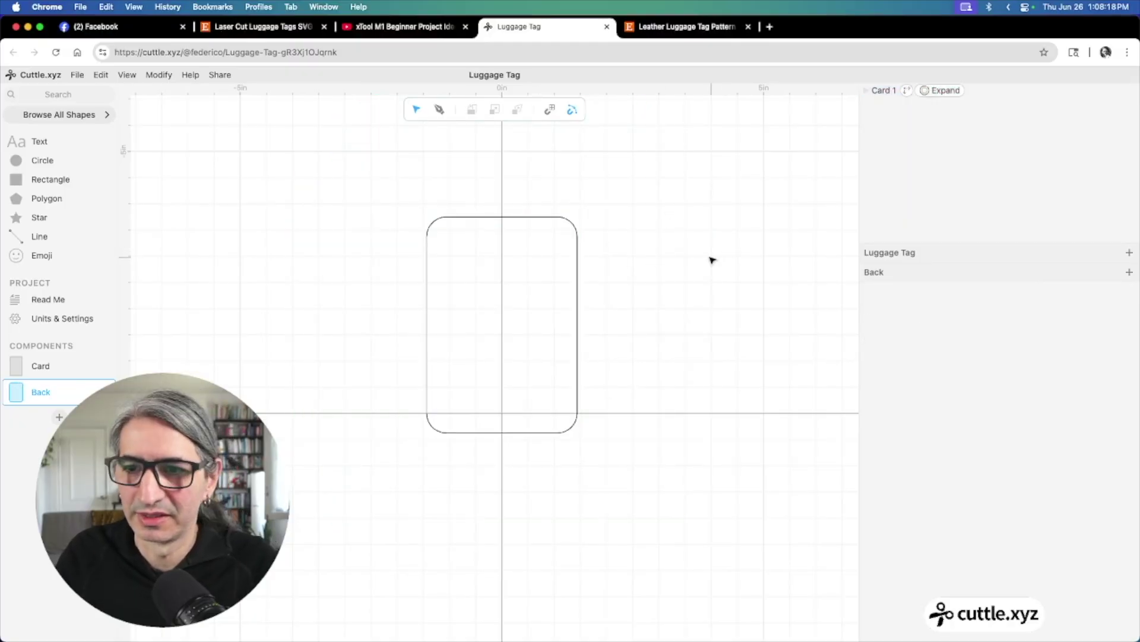
scroll(634, 268, up, 5)
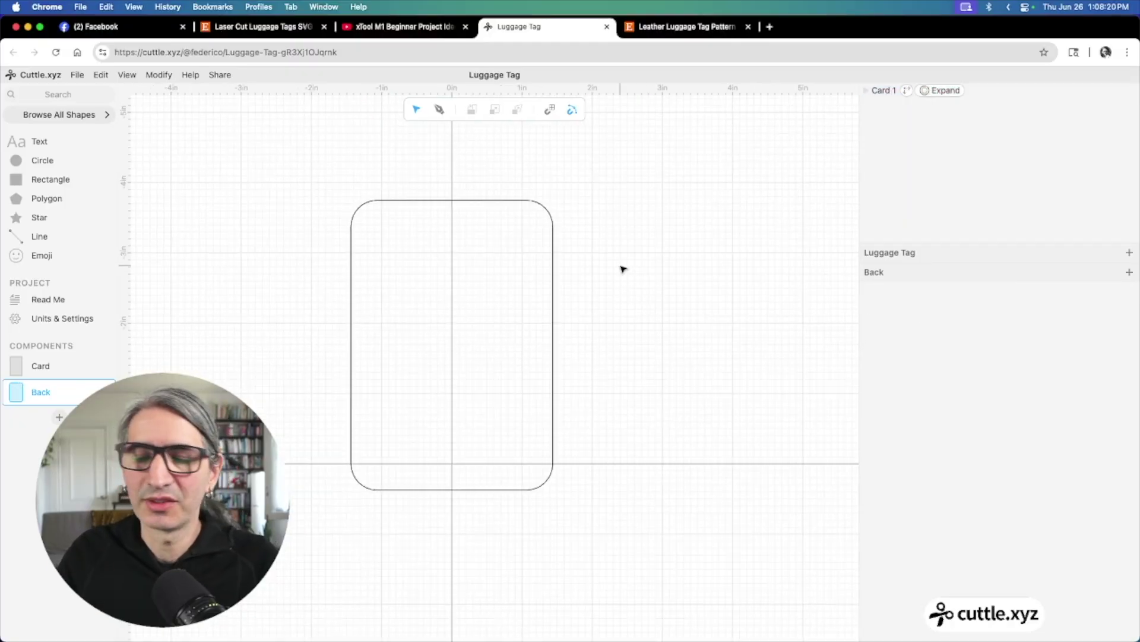
Place a second Card instance at the origin of Back and apply a Contract (Inset) modifier with a 0.10 distance
drag(134, 347, 451, 464)
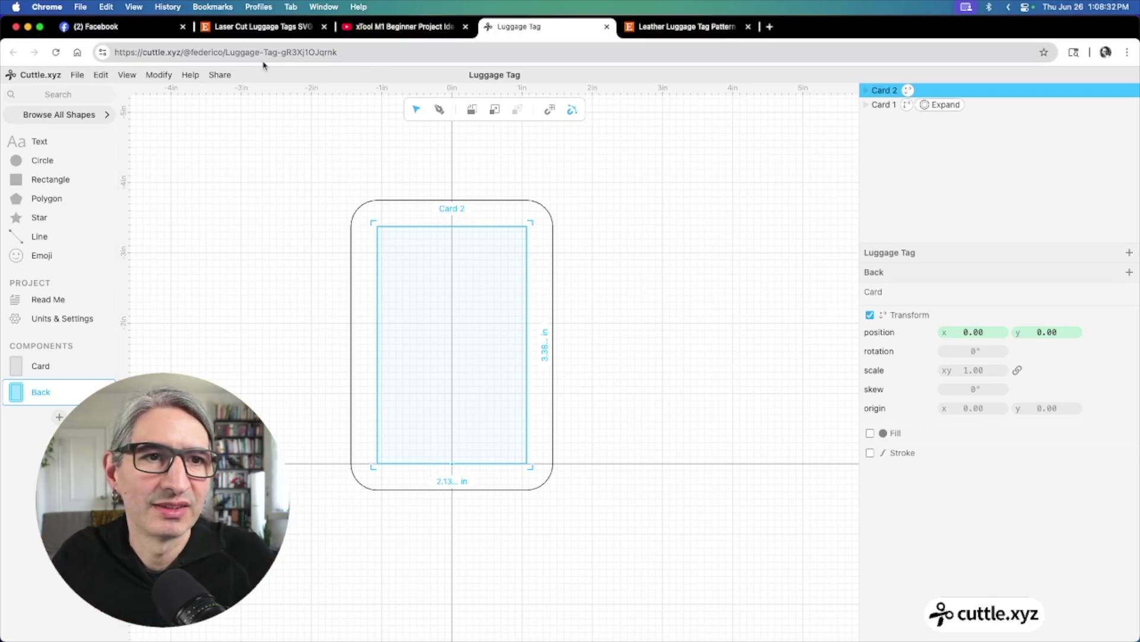
click(158, 75)
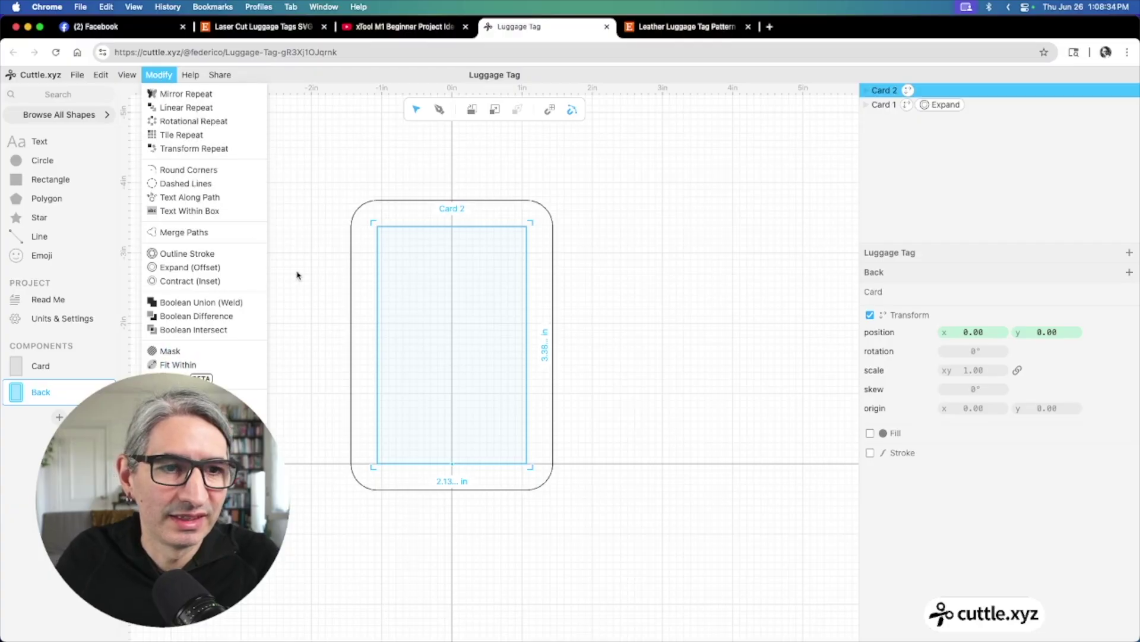
click(201, 280)
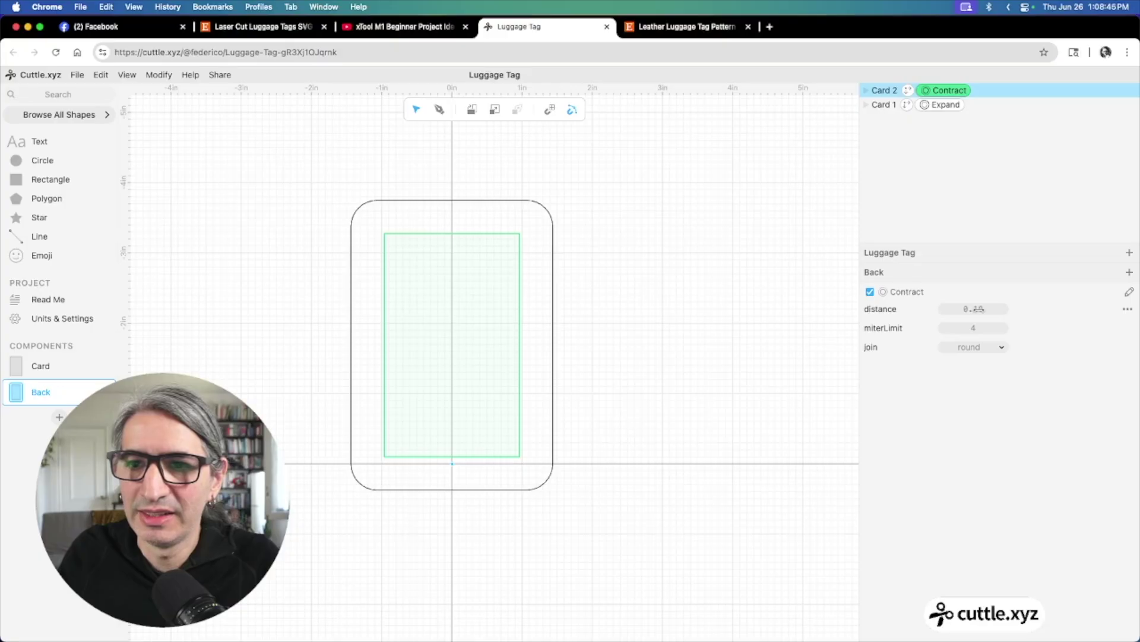
Add a Round Corners modifier to the contracted card with a radius of about 0.12
click(528, 233)
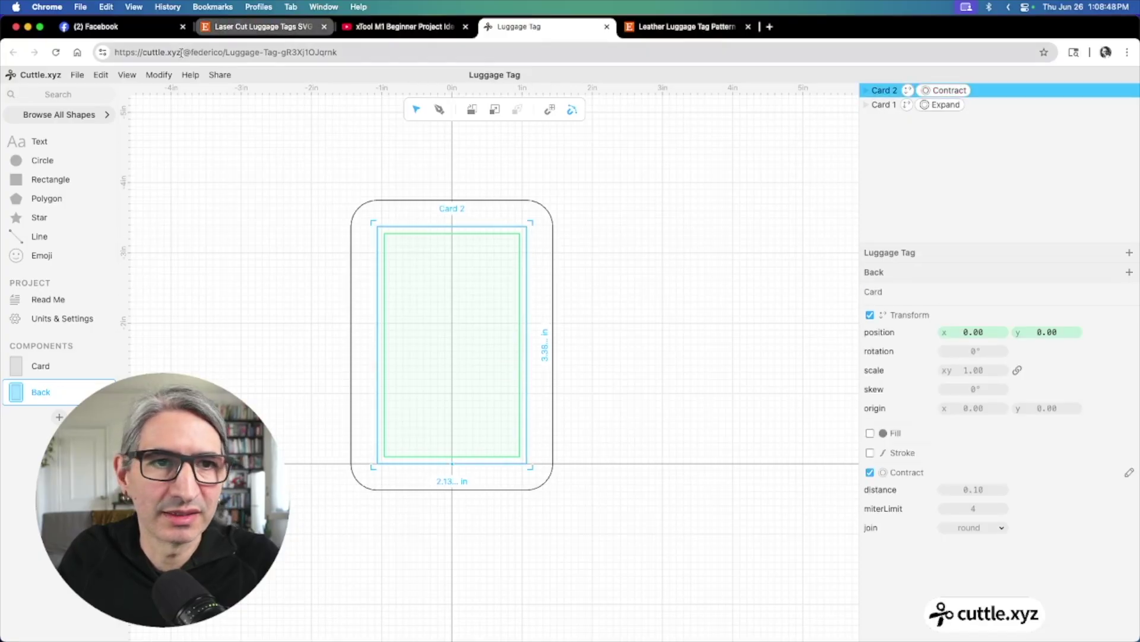
click(159, 75)
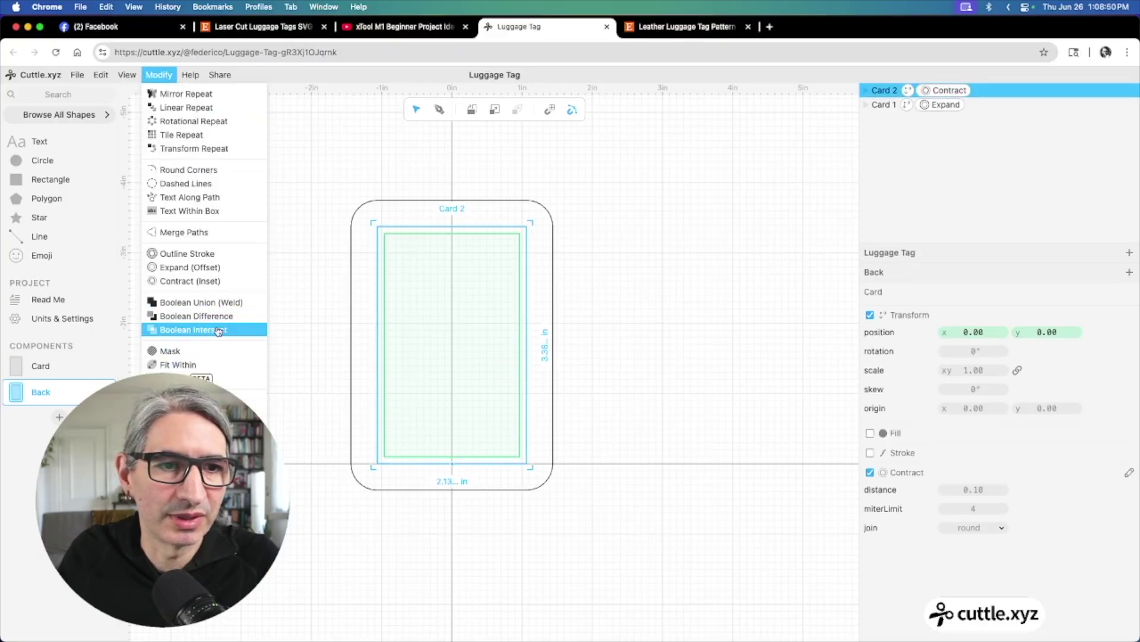
click(205, 170)
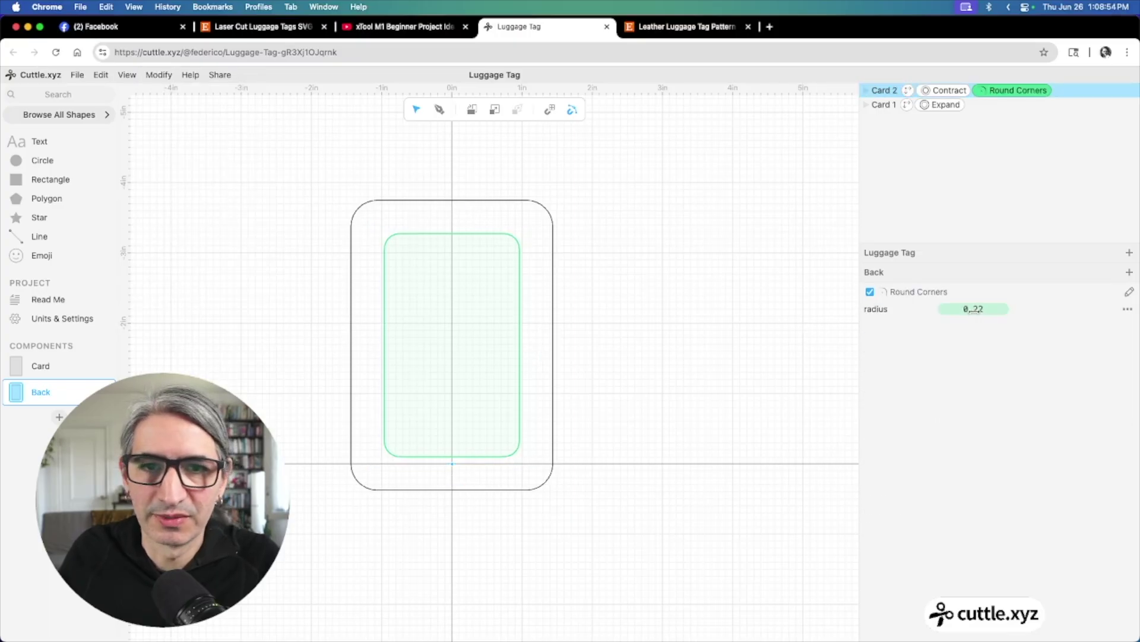
drag(974, 310, 965, 309)
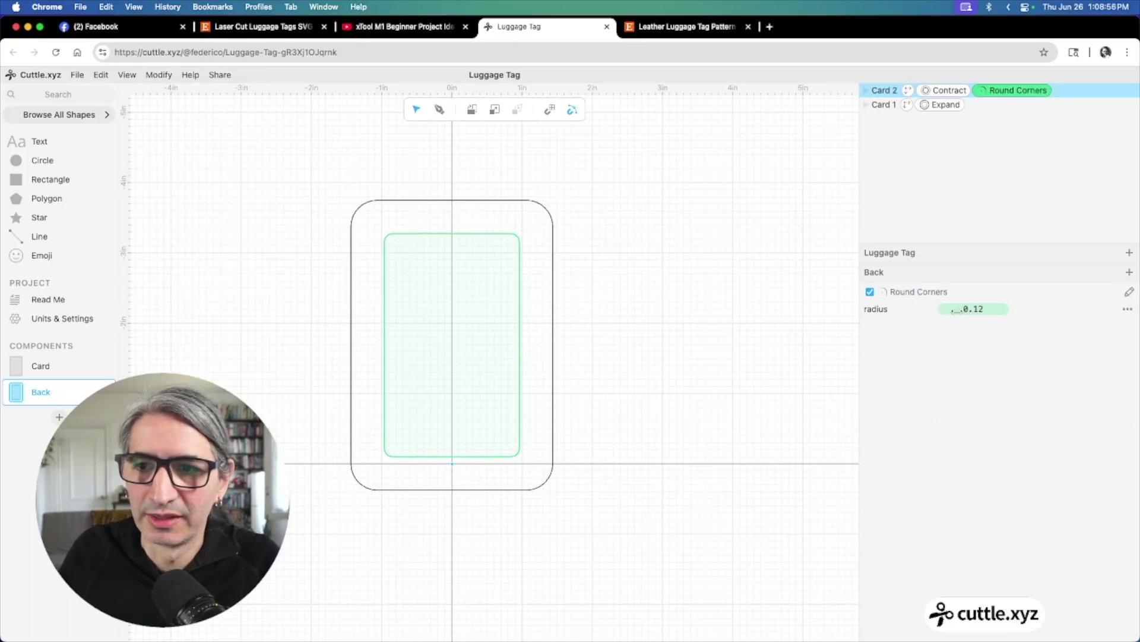
click(715, 335)
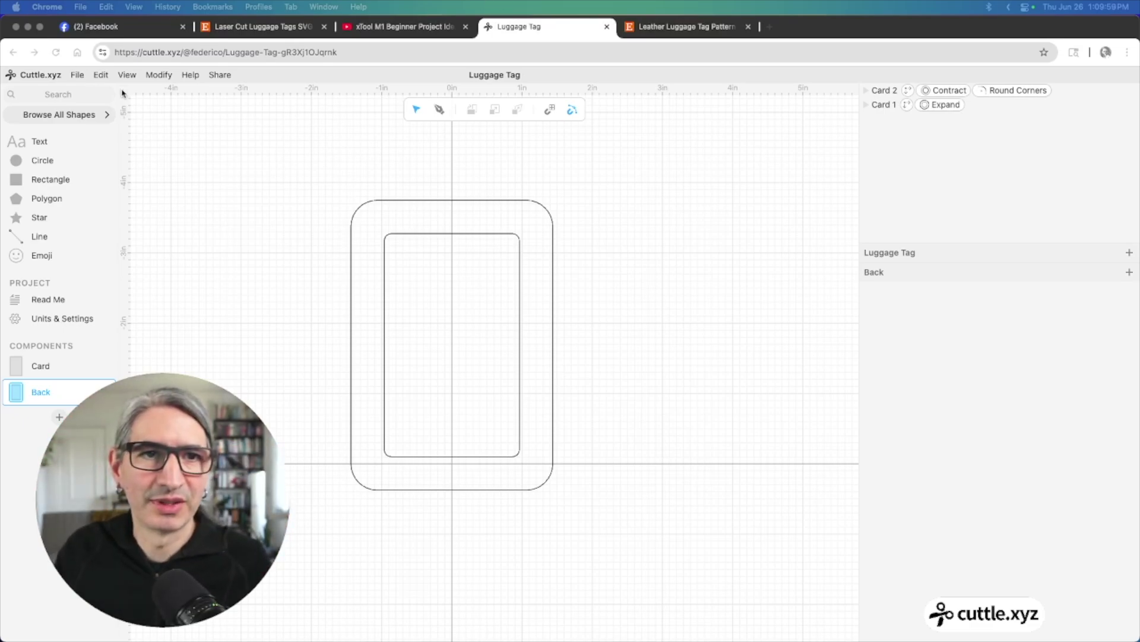
Check the Etsy laser-cut luggage tag listing for reference, and add a new Cuttle component named Front
click(274, 28)
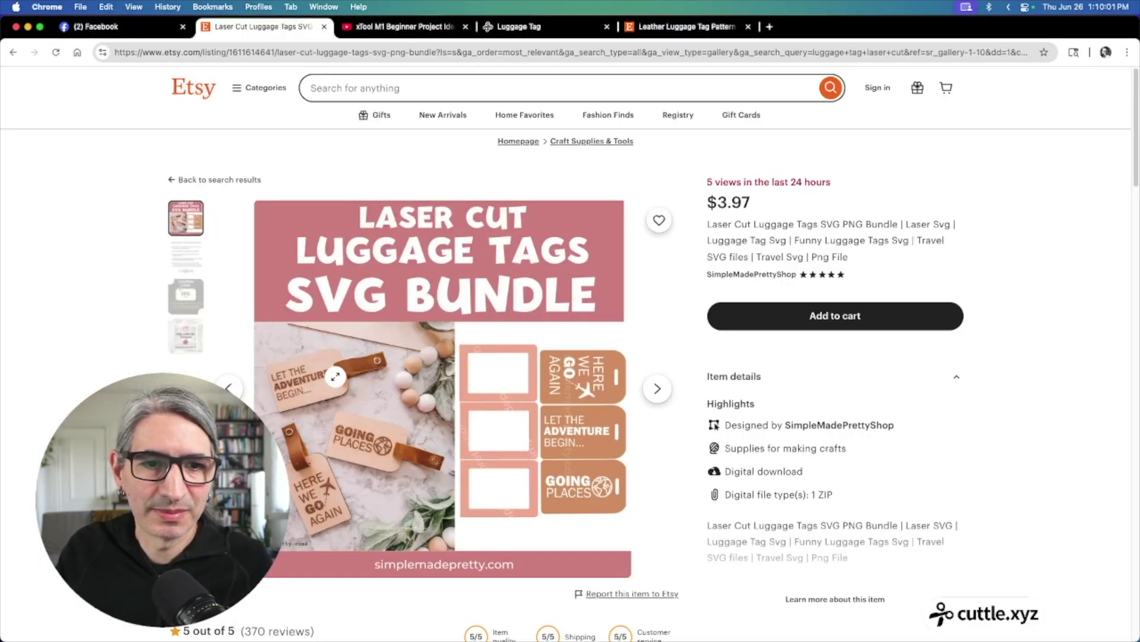
click(525, 26)
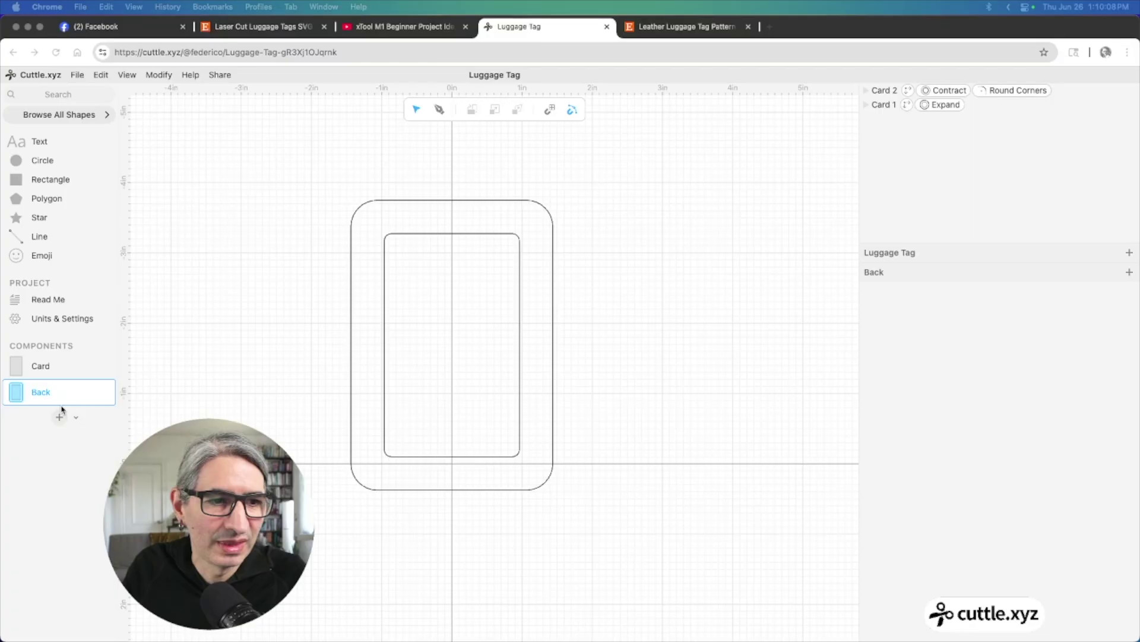
click(59, 417)
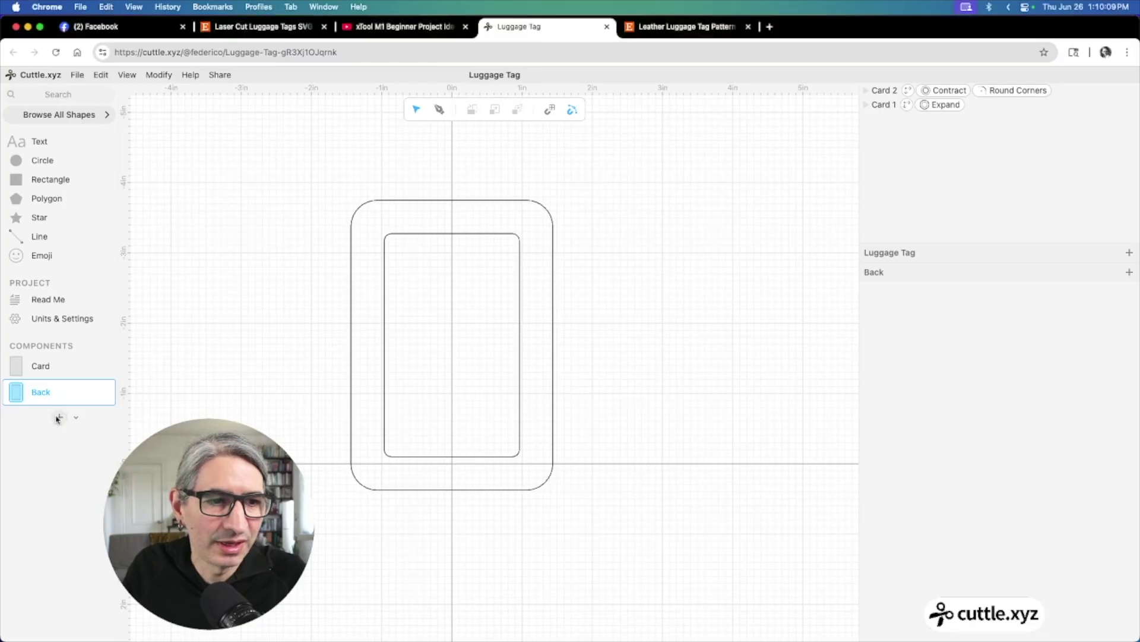
text(Front)
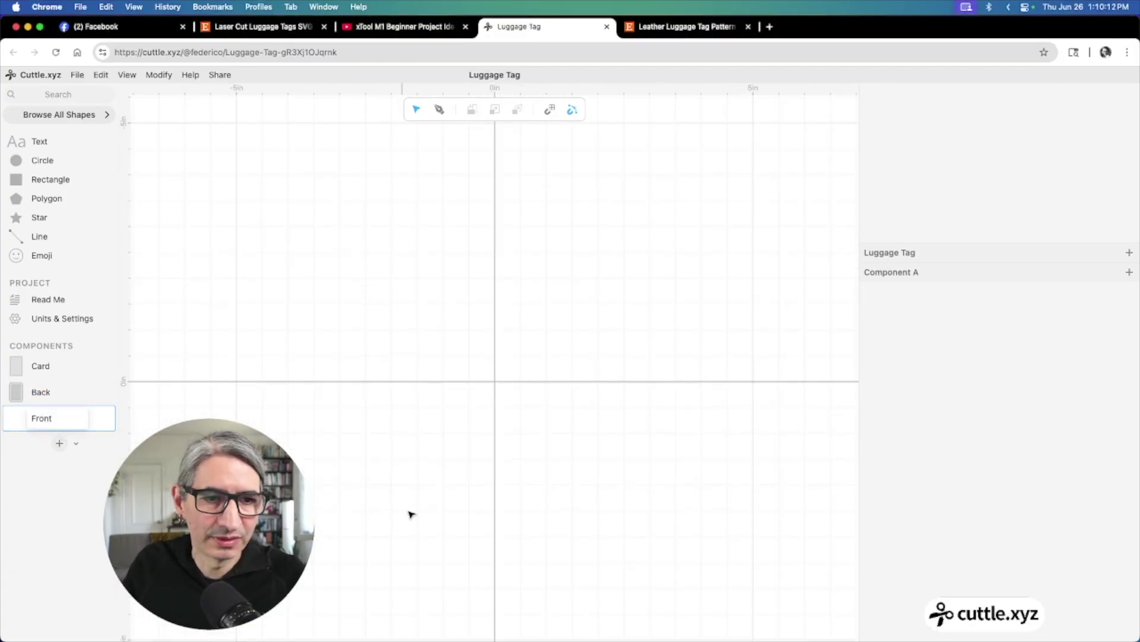
key(Return)
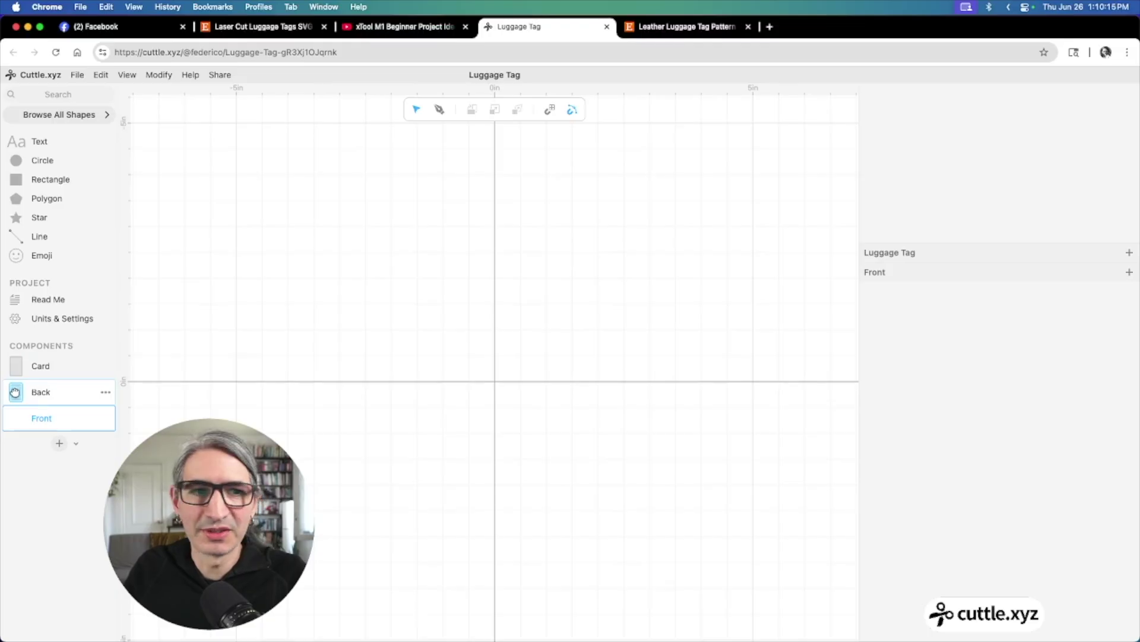
Place the Back component at the origin of Front and add a circle centered on the midpoint of its outer top edge
drag(15, 392, 495, 376)
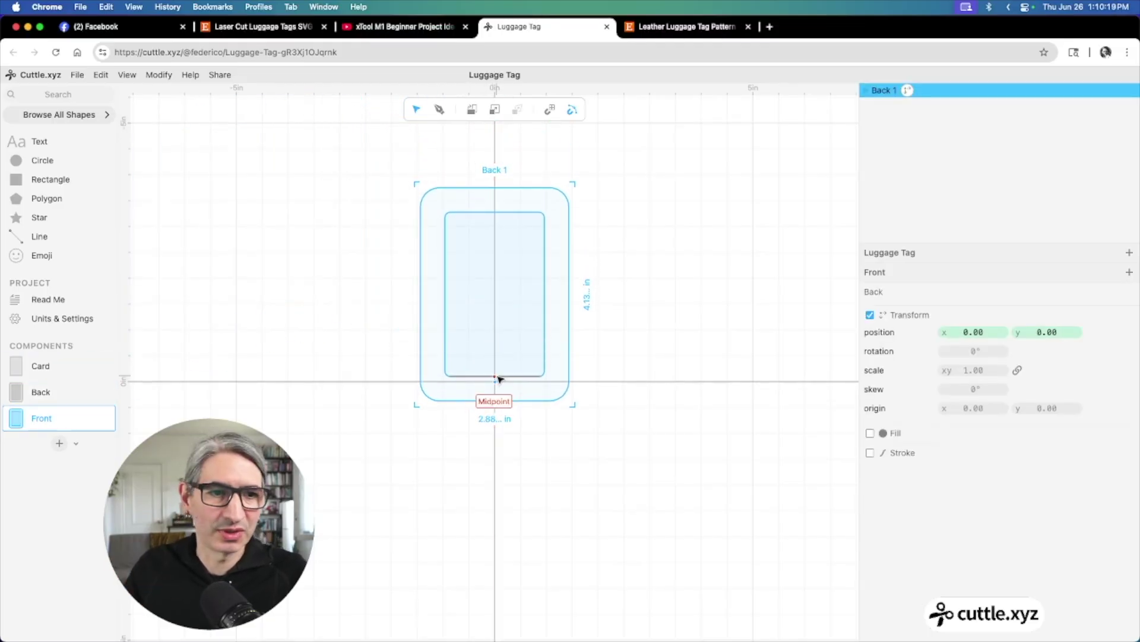
scroll(642, 377, up, 2)
drag(660, 354, 654, 419)
scroll(660, 410, up, 1)
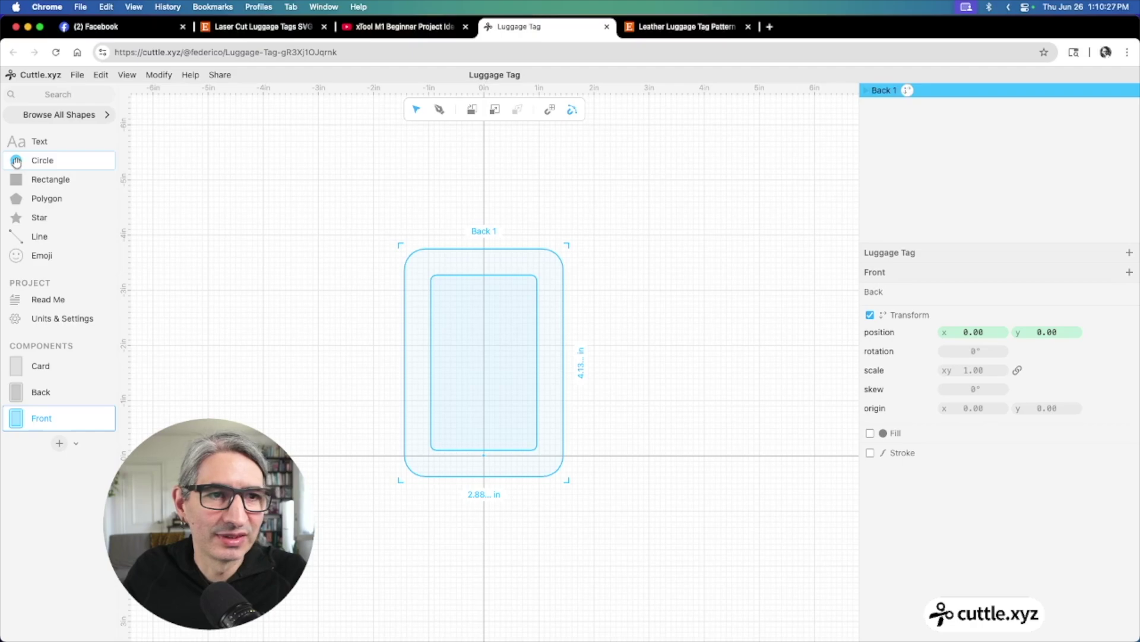
drag(16, 161, 483, 248)
click(617, 286)
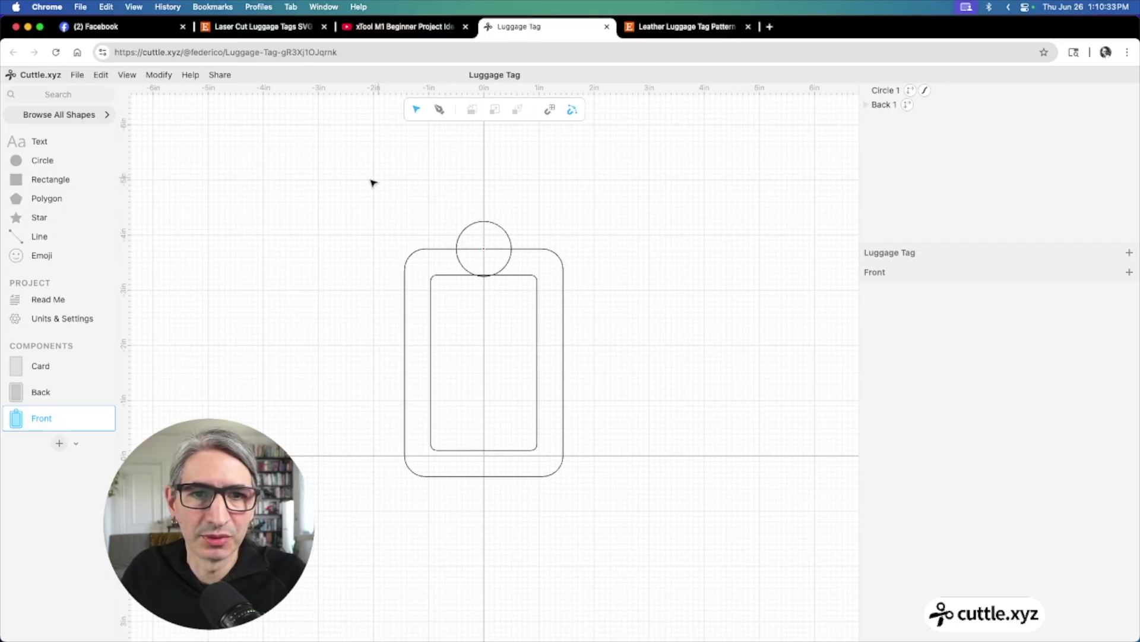
Combine the circle and the Back instance in Front into one outline with a Boolean Union
drag(359, 180, 674, 520)
click(158, 75)
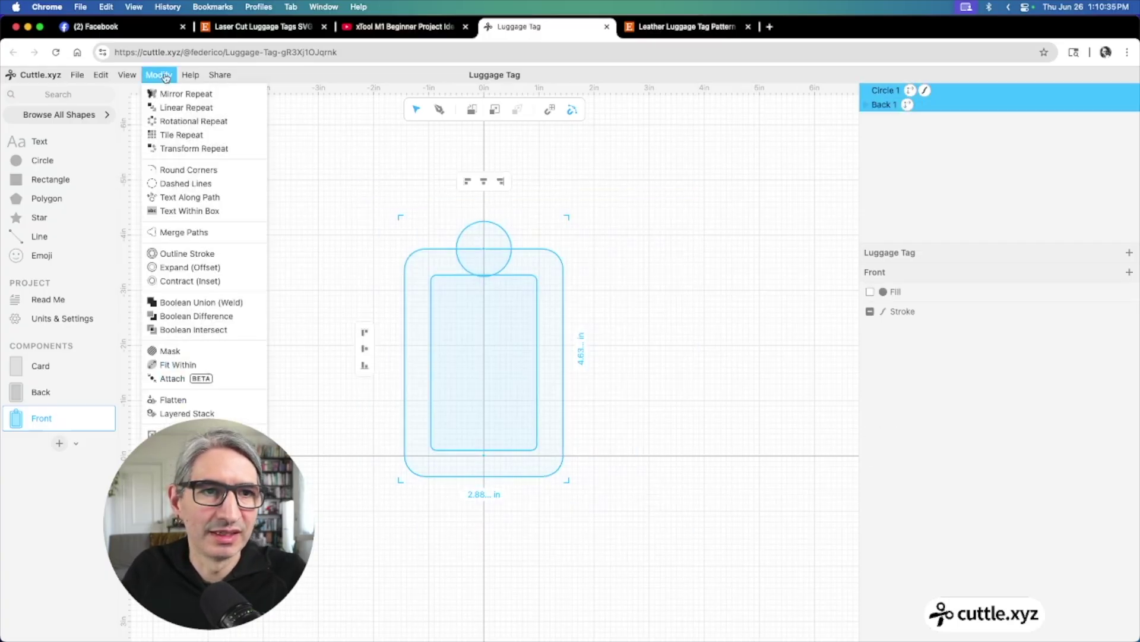
click(221, 301)
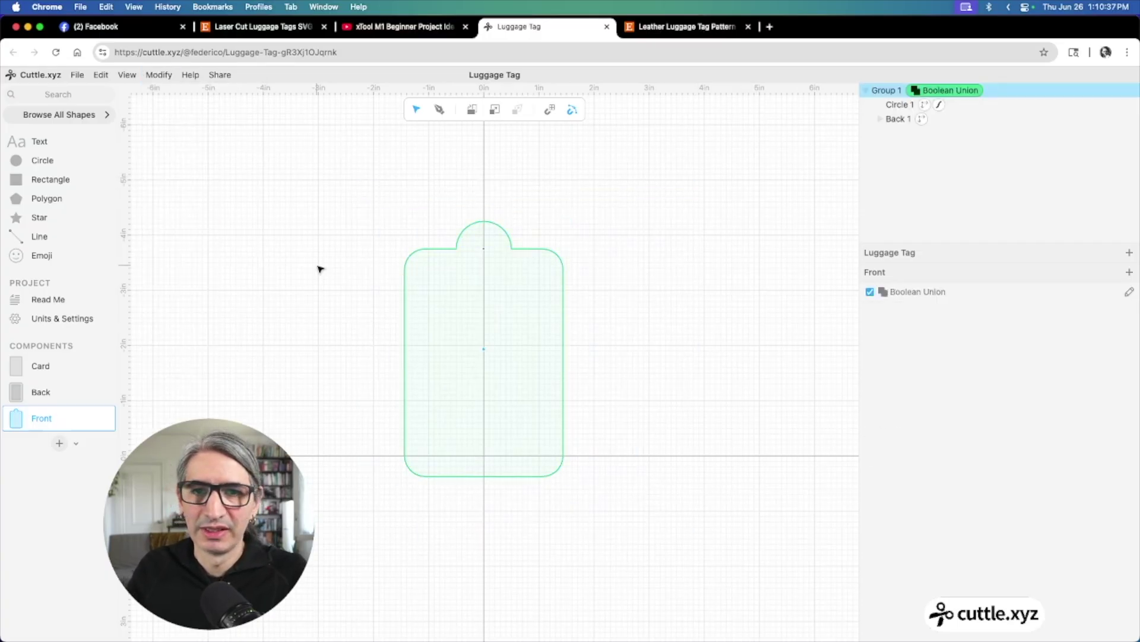
click(319, 267)
scroll(338, 279, up, 1)
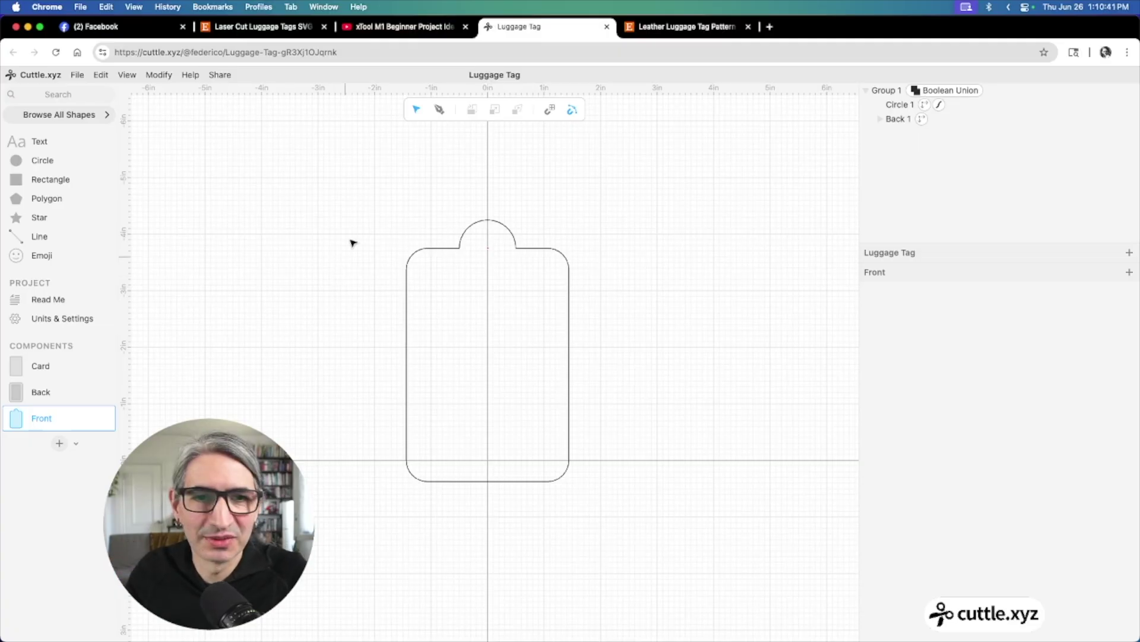
scroll(519, 276, up, 1)
scroll(531, 208, up, 1)
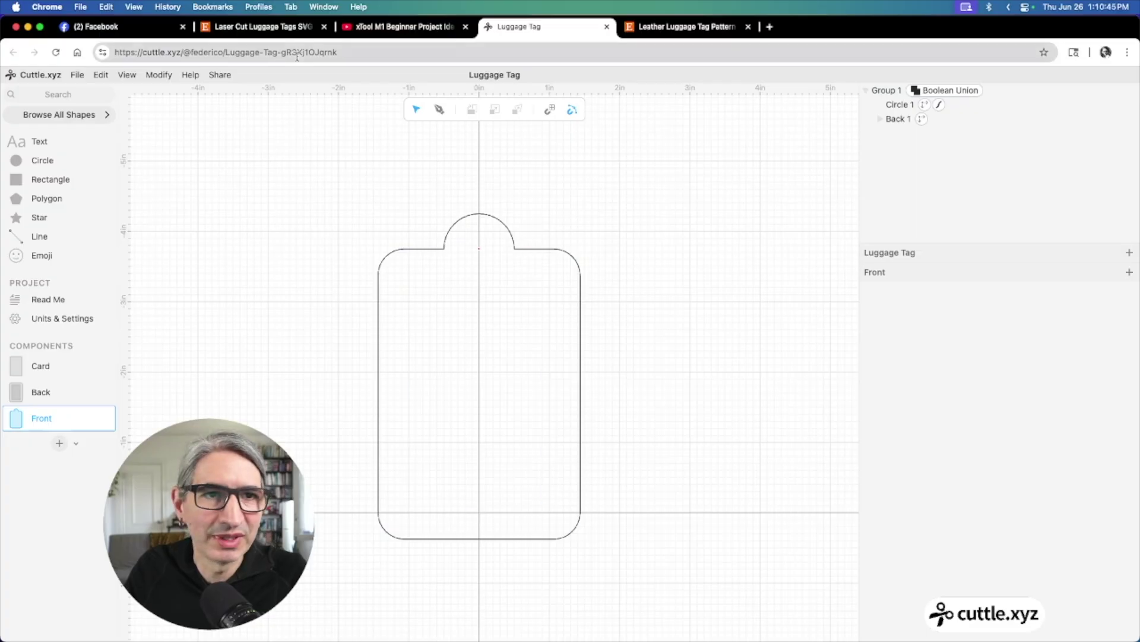
click(160, 75)
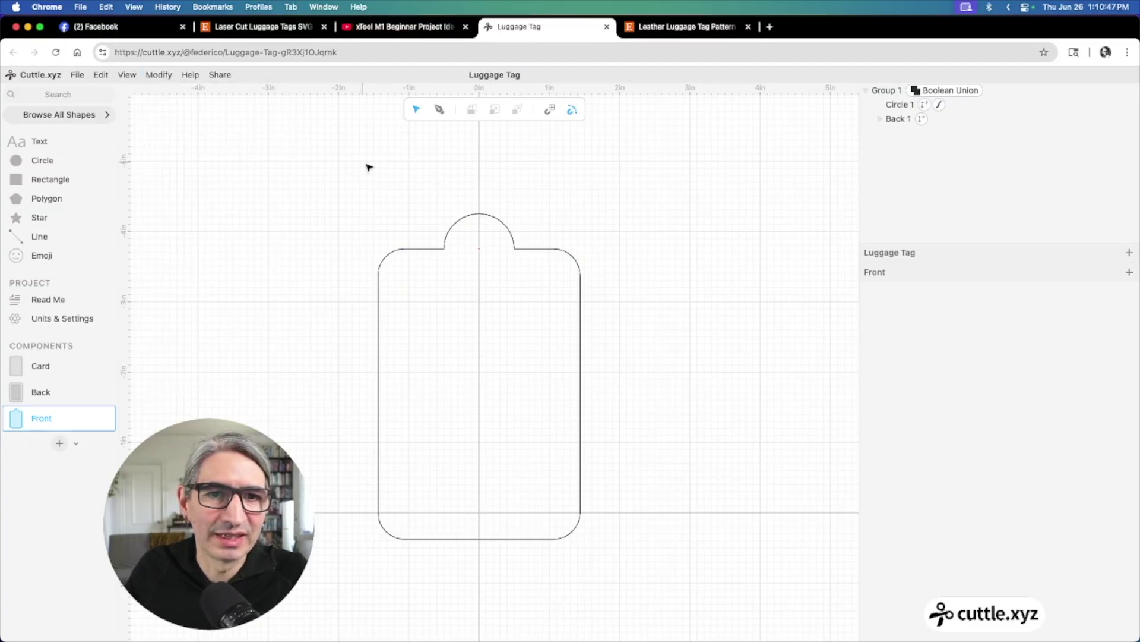
drag(369, 166, 585, 544)
click(156, 76)
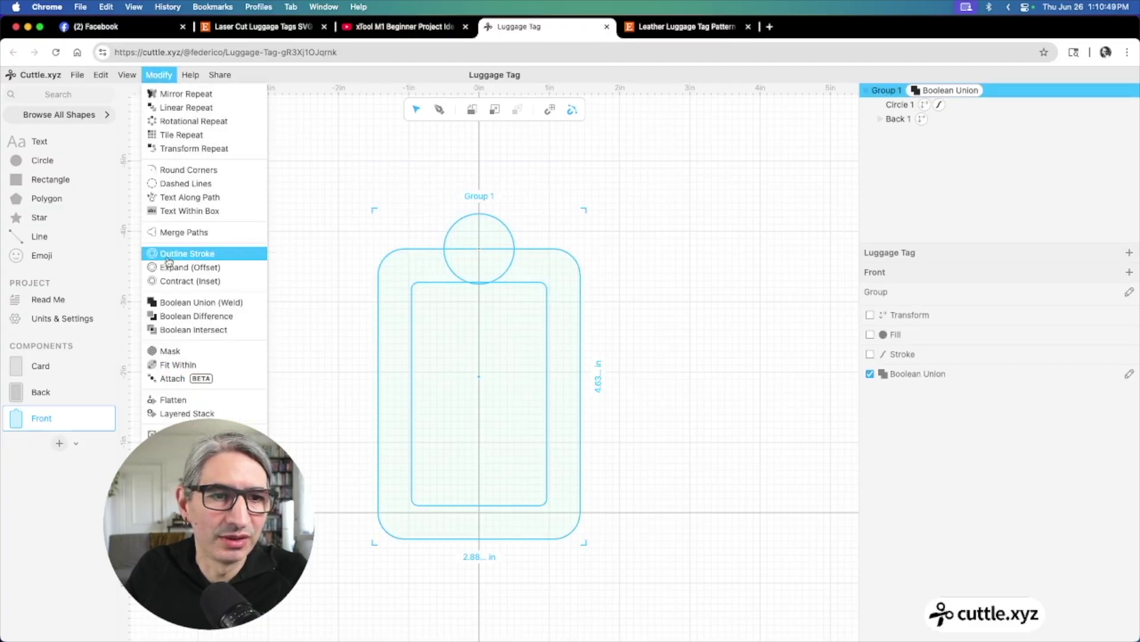
click(190, 301)
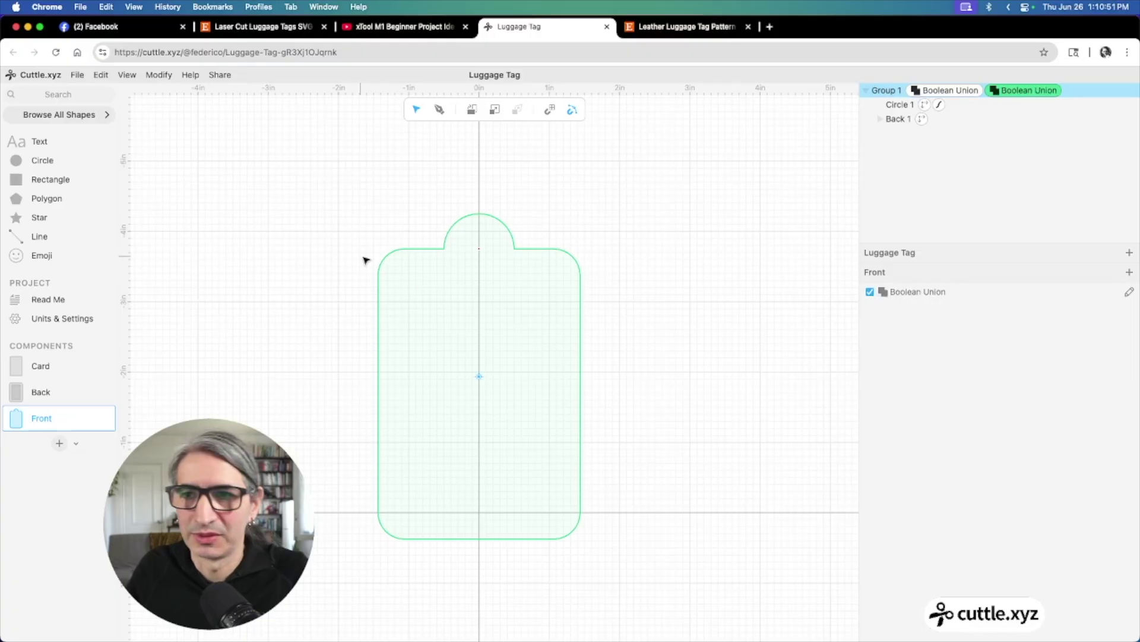
key(super+z)
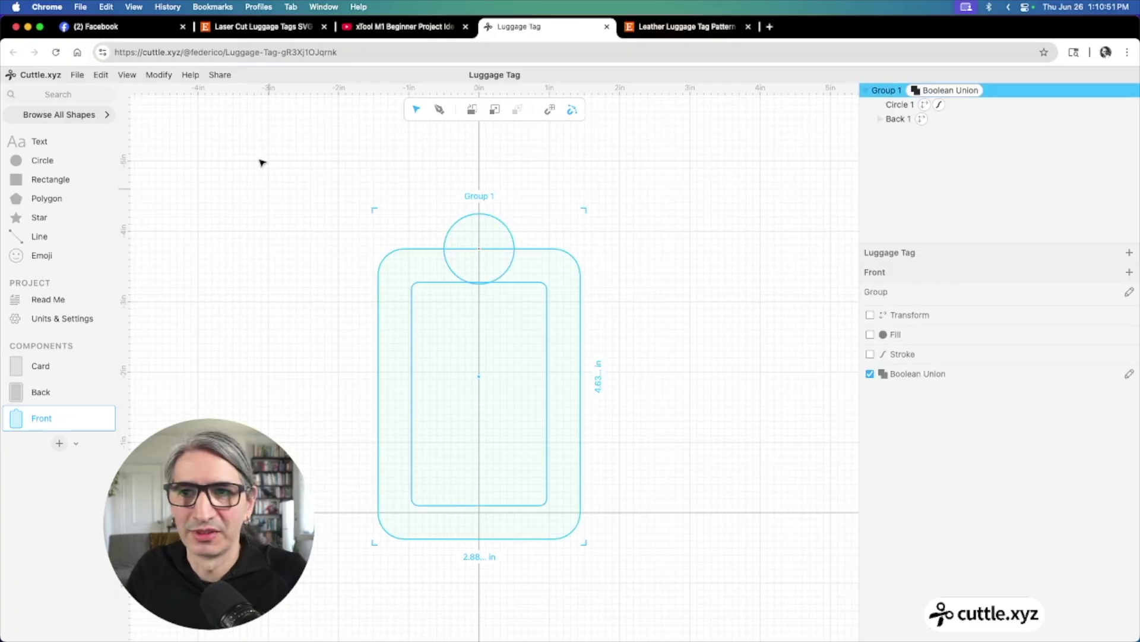
Add a Round Corners modifier with a radius of 0.25 to the united tag shape
click(164, 79)
click(190, 168)
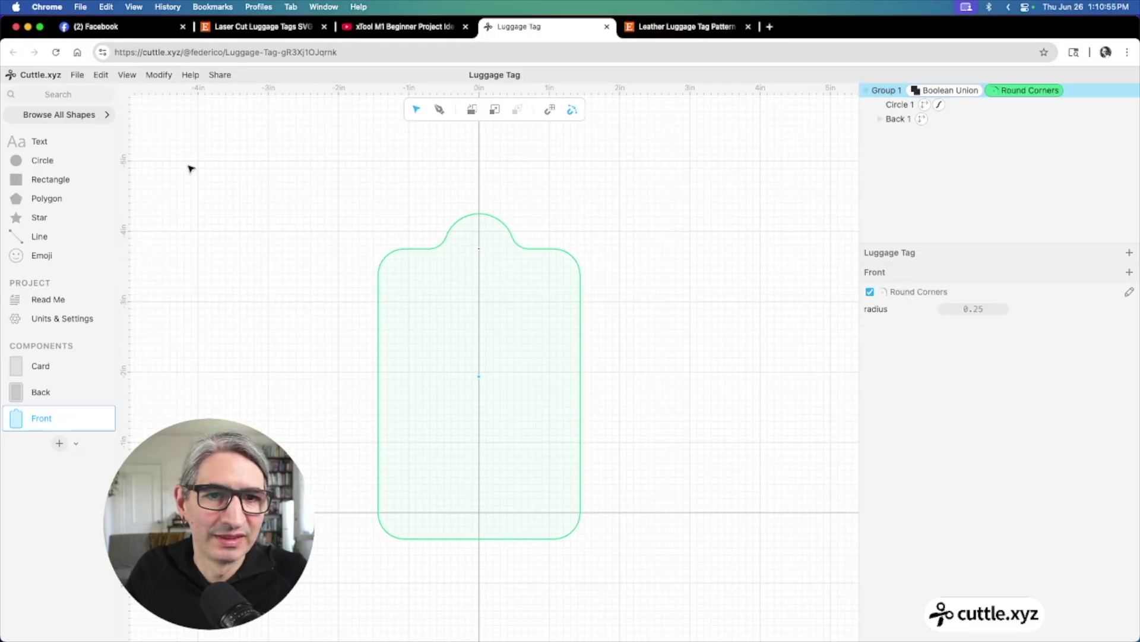
scroll(624, 232, up, 2)
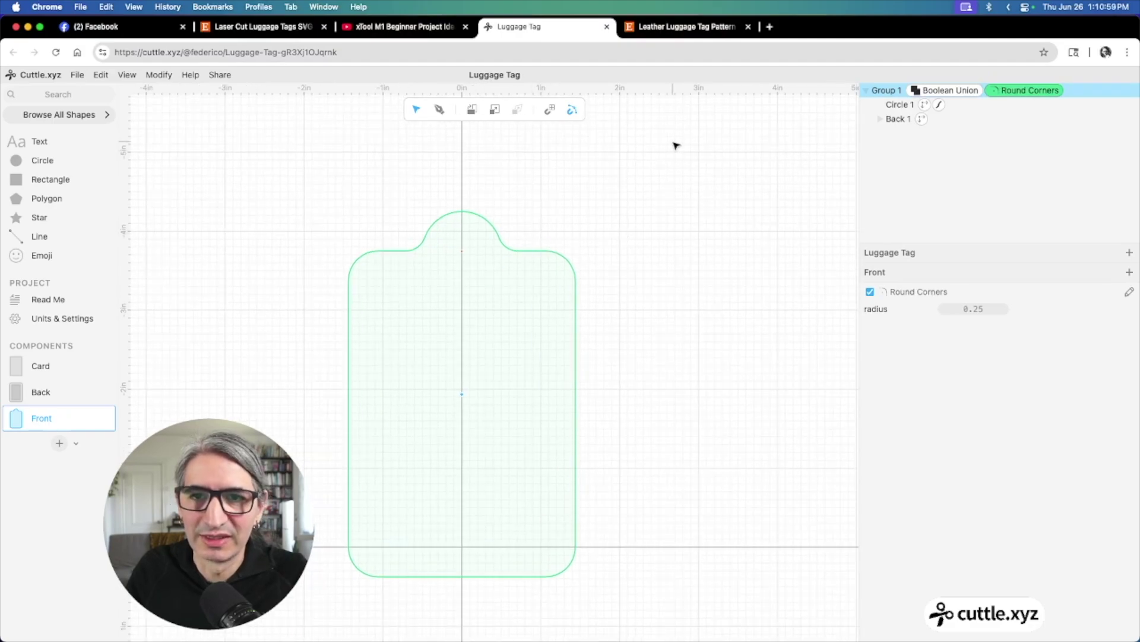
mouse_move(651, 138)
mouse_down()
mouse_move(566, 215)
mouse_move(514, 240)
mouse_up()
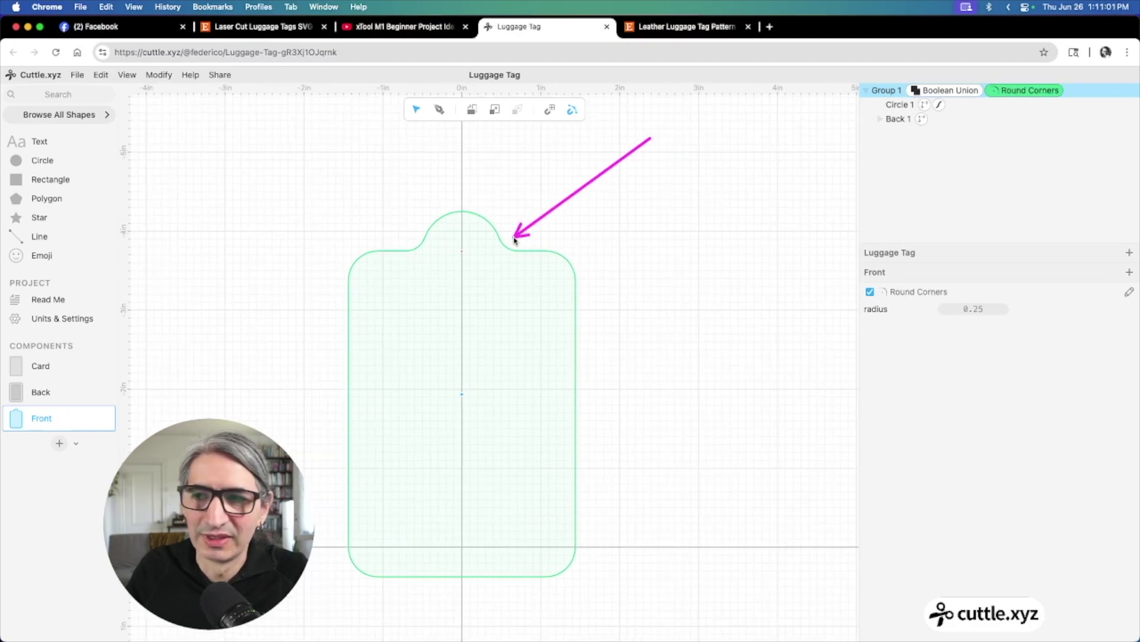
scroll(628, 272, up, 1)
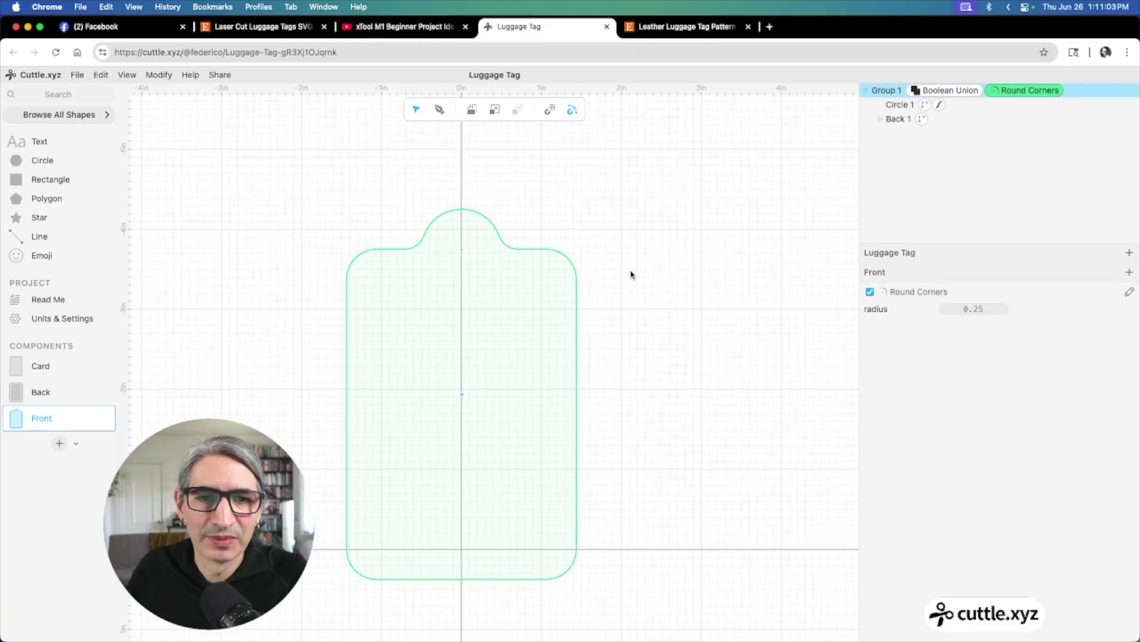
Search the shape library for "pill" and place a Pill on the vertical axis above the tag's rounded tab
scroll(631, 273, down, 1)
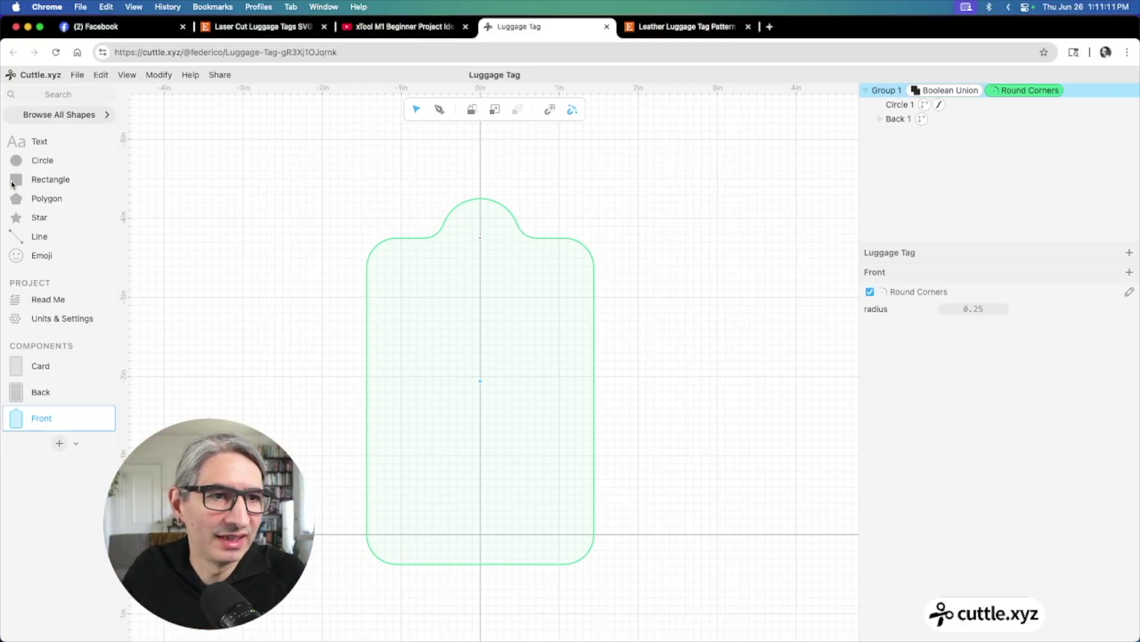
click(74, 97)
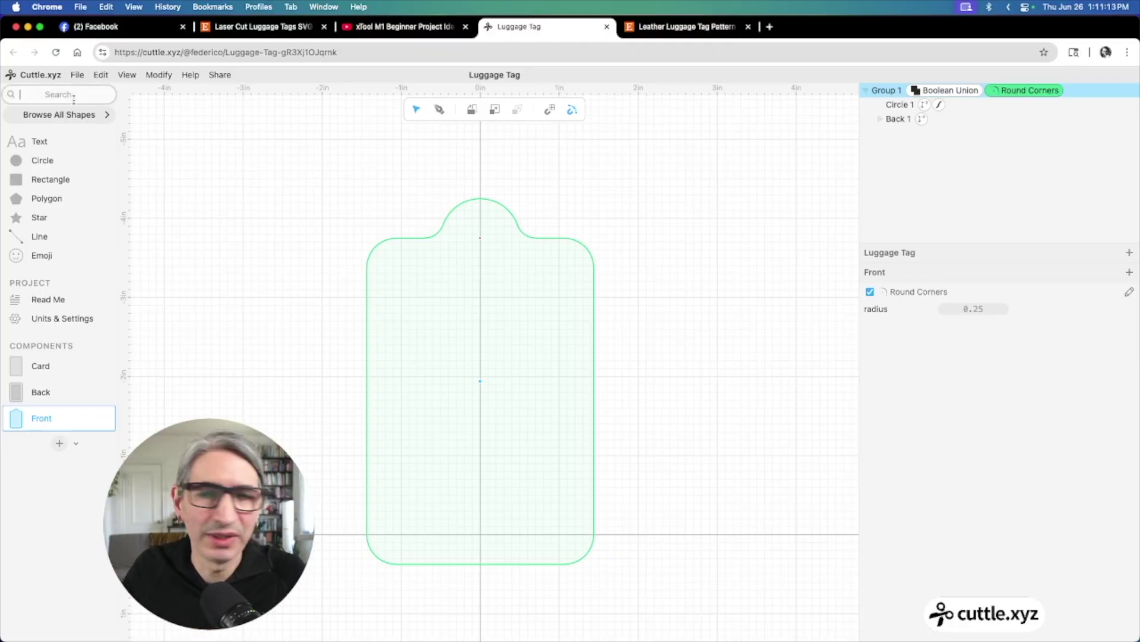
text(pill)
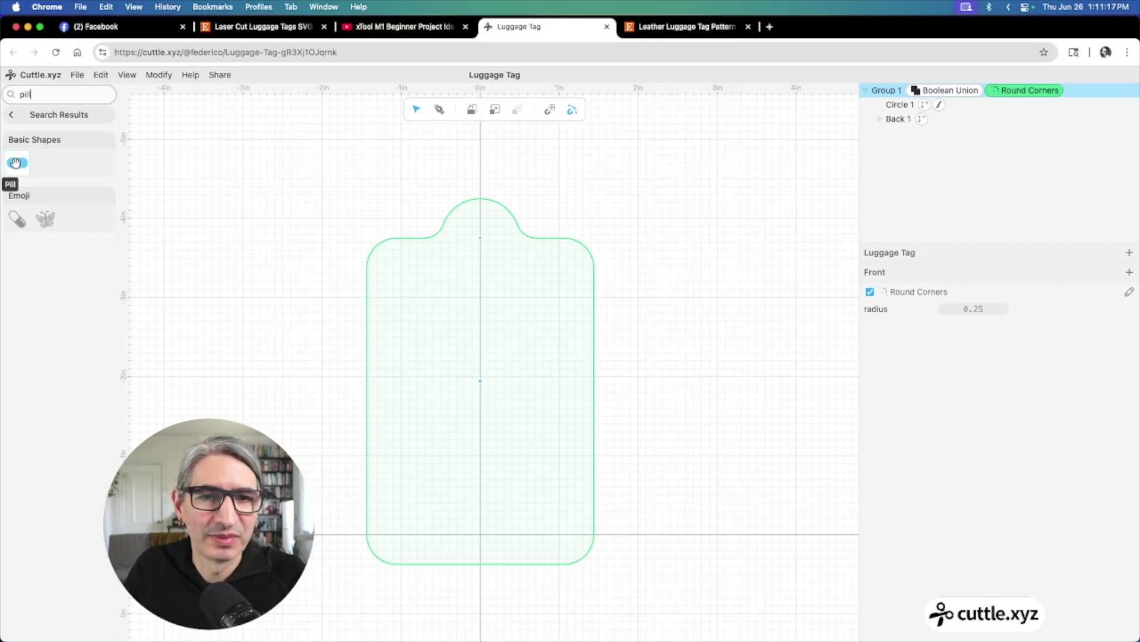
drag(16, 163, 453, 167)
drag(477, 167, 479, 167)
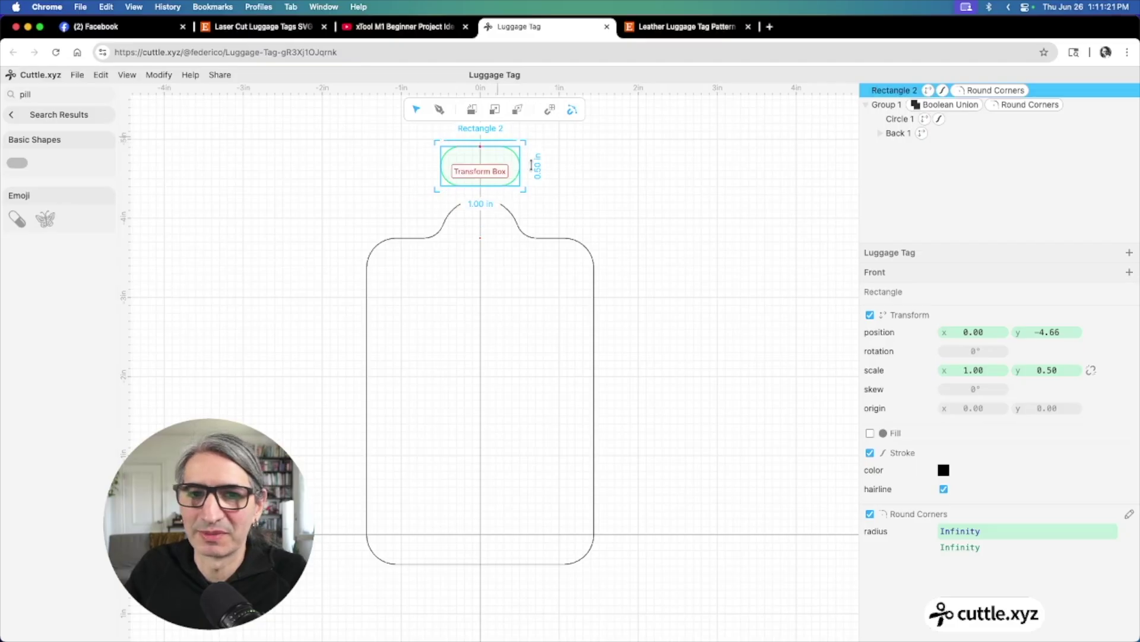
click(625, 192)
Set the pill's width to 0.5 in
click(506, 152)
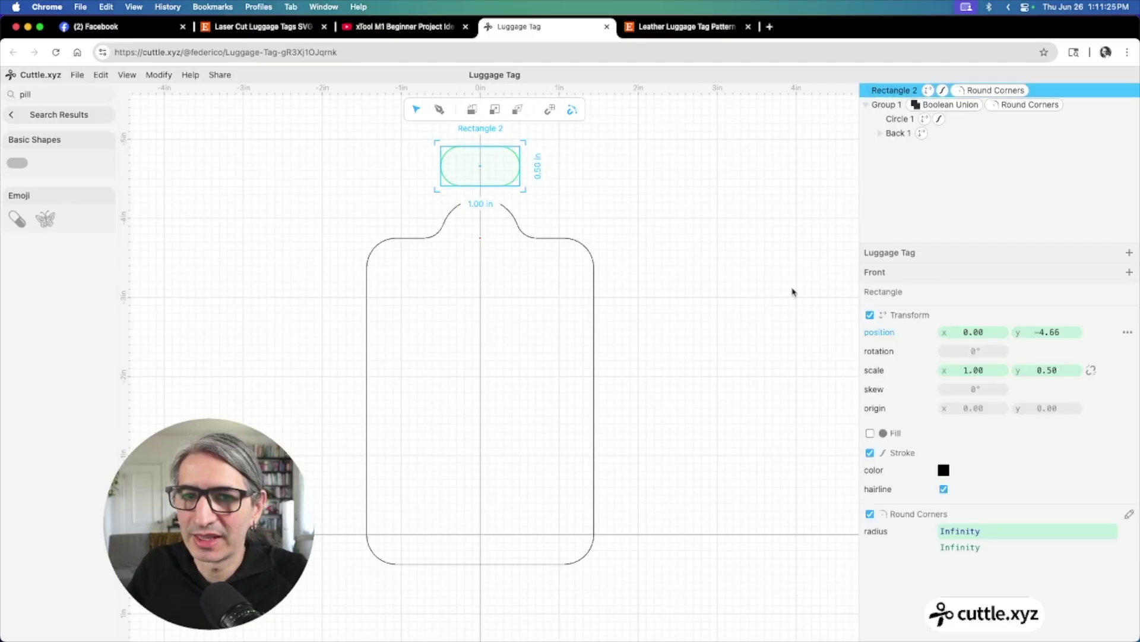
click(482, 203)
text(0)
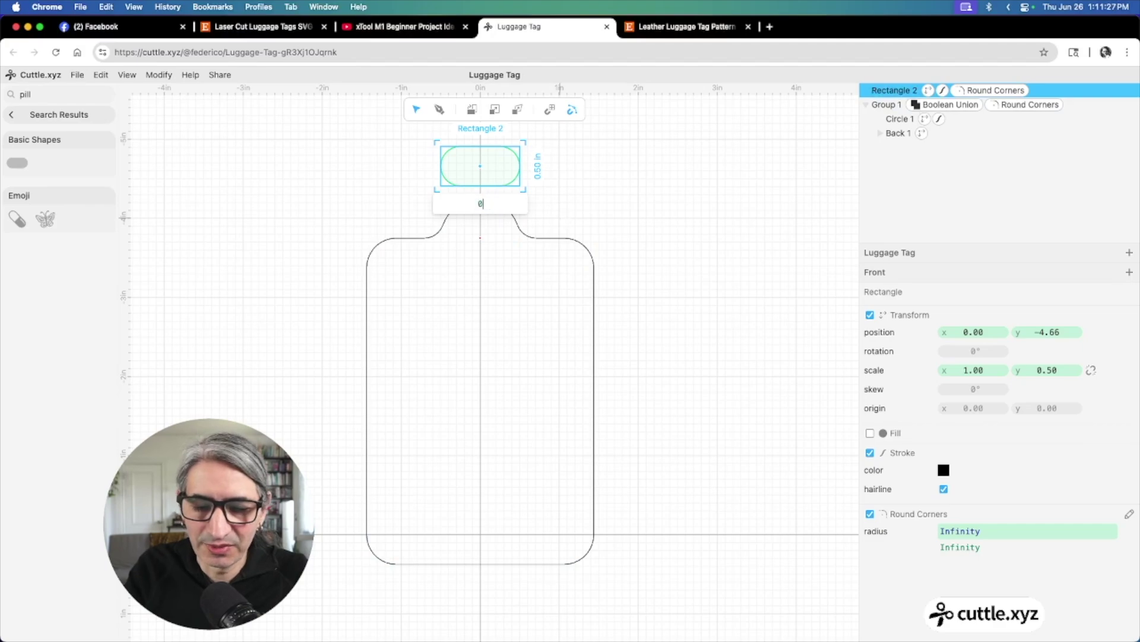
text(.5)
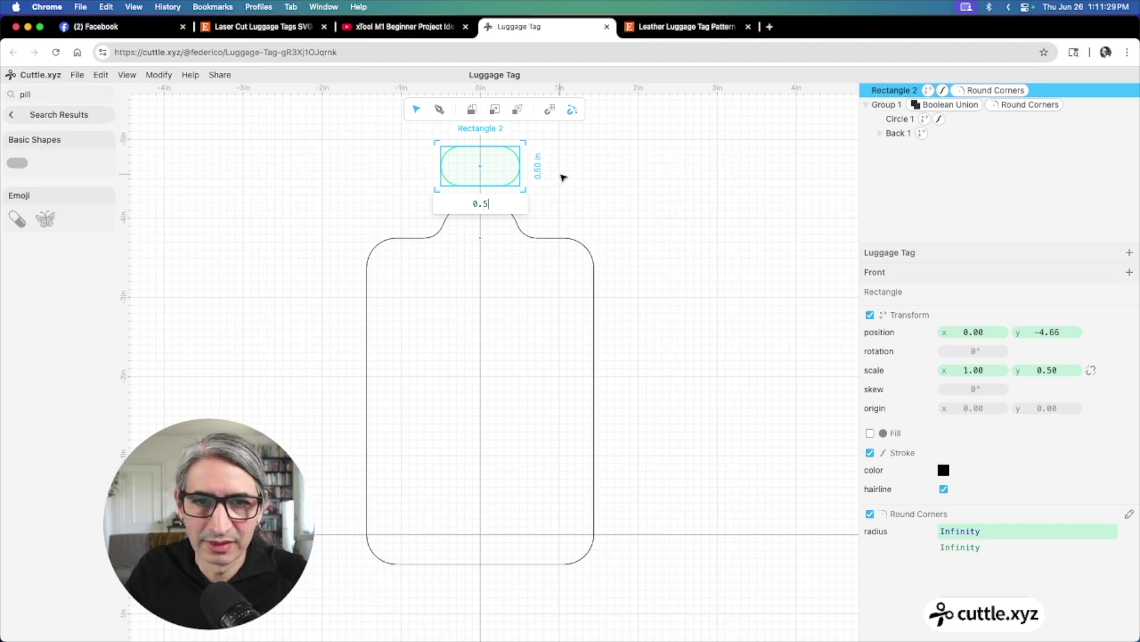
key(Return)
click(634, 188)
click(485, 168)
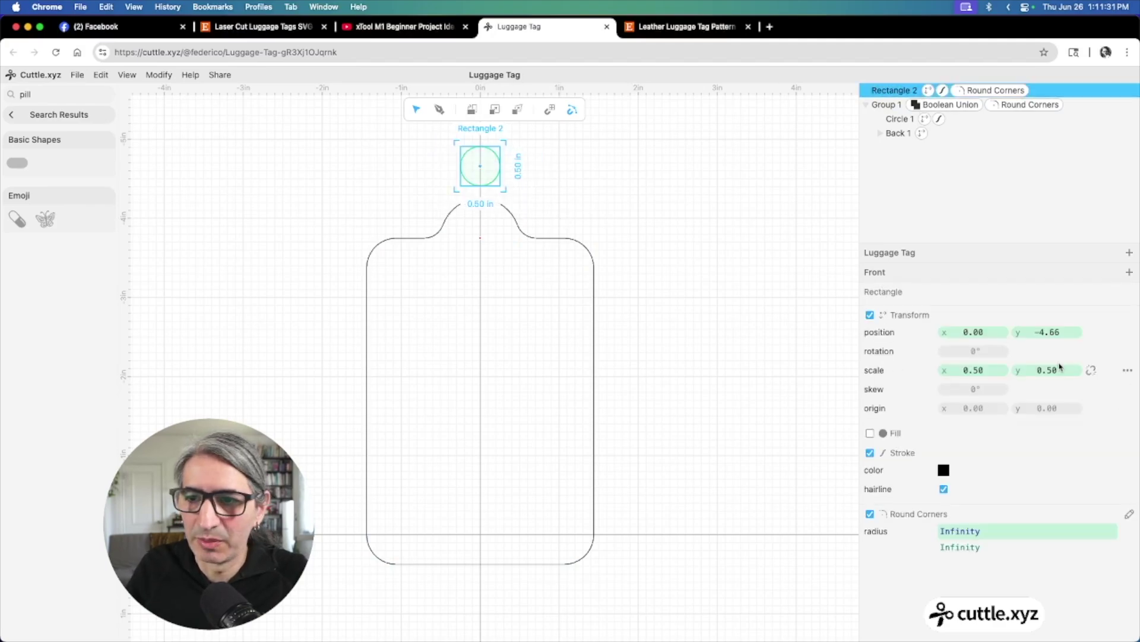
Set the pill's height to 0.125 in to make a narrow strap slot
click(518, 168)
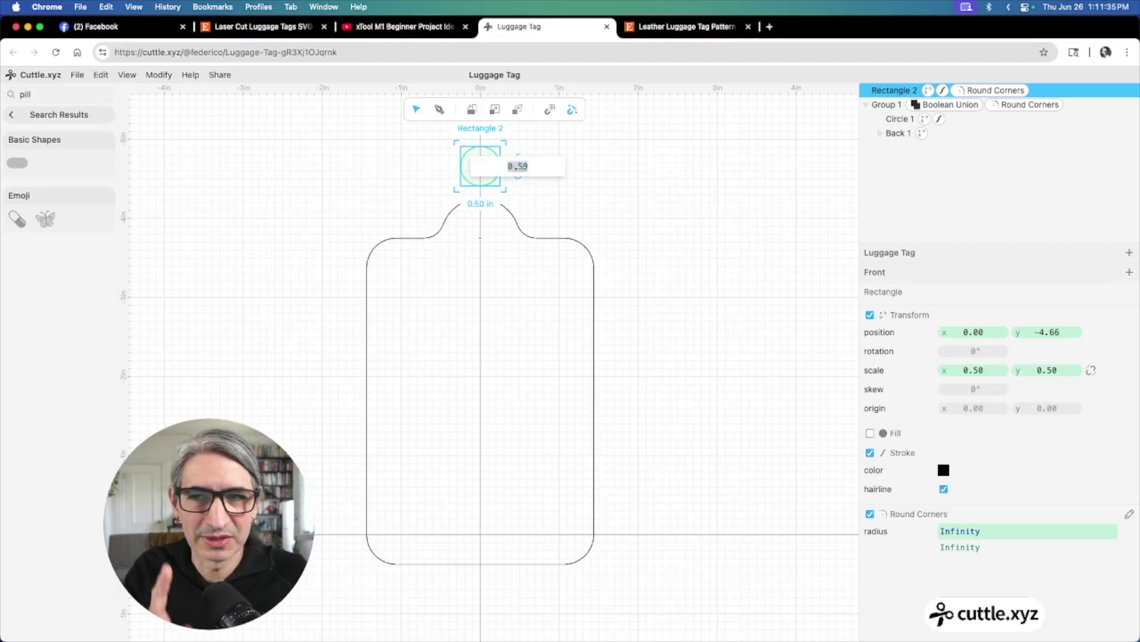
text(1/)
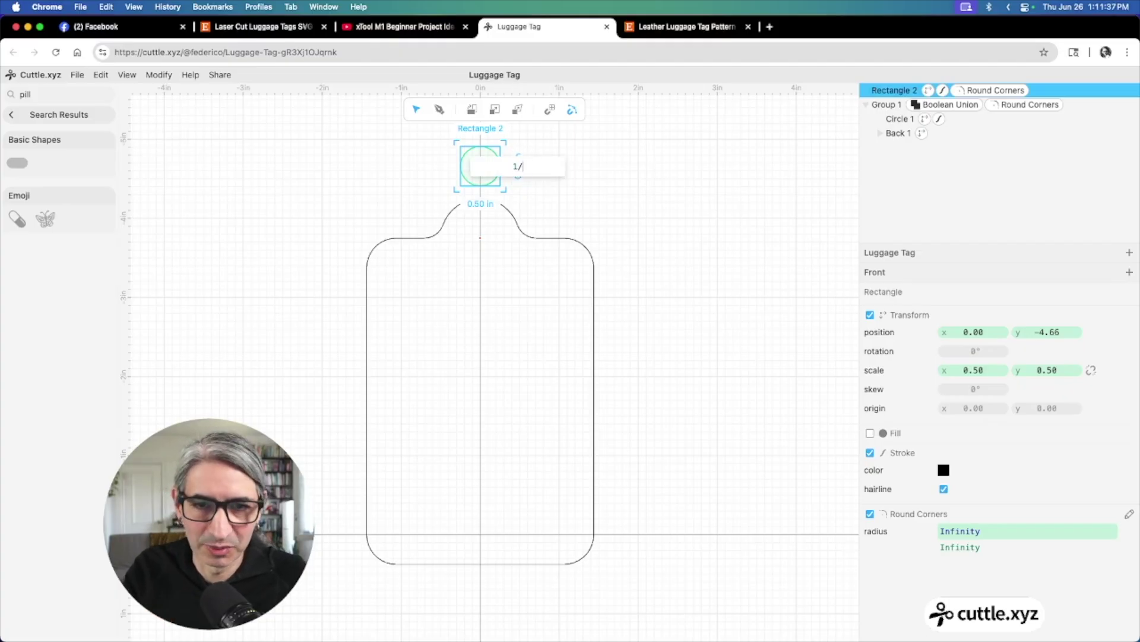
text(8)
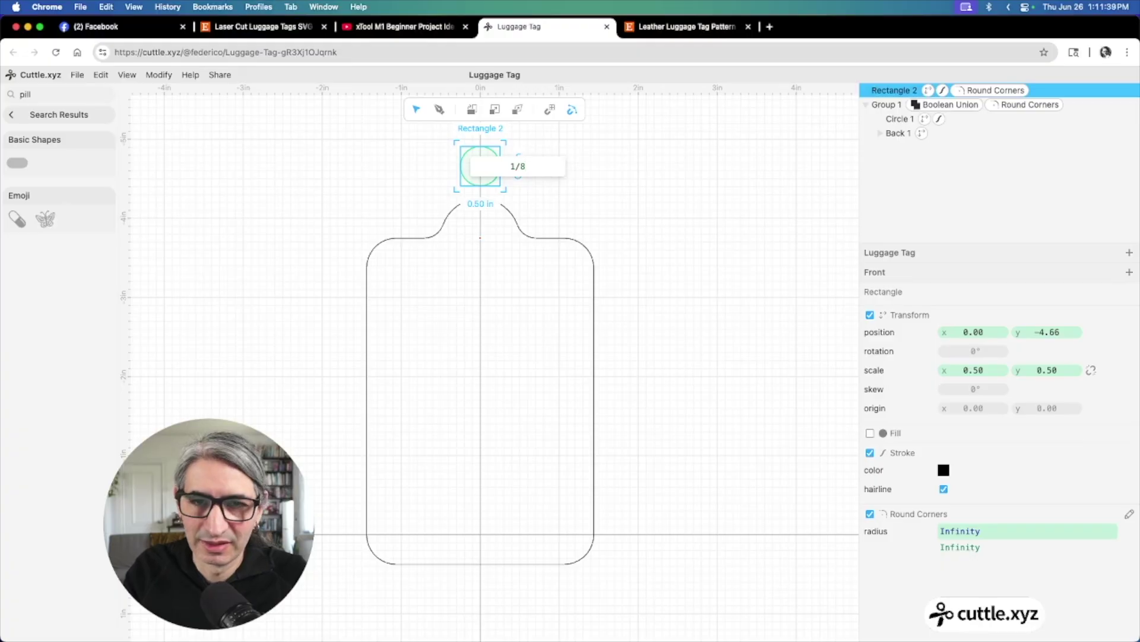
key(Return)
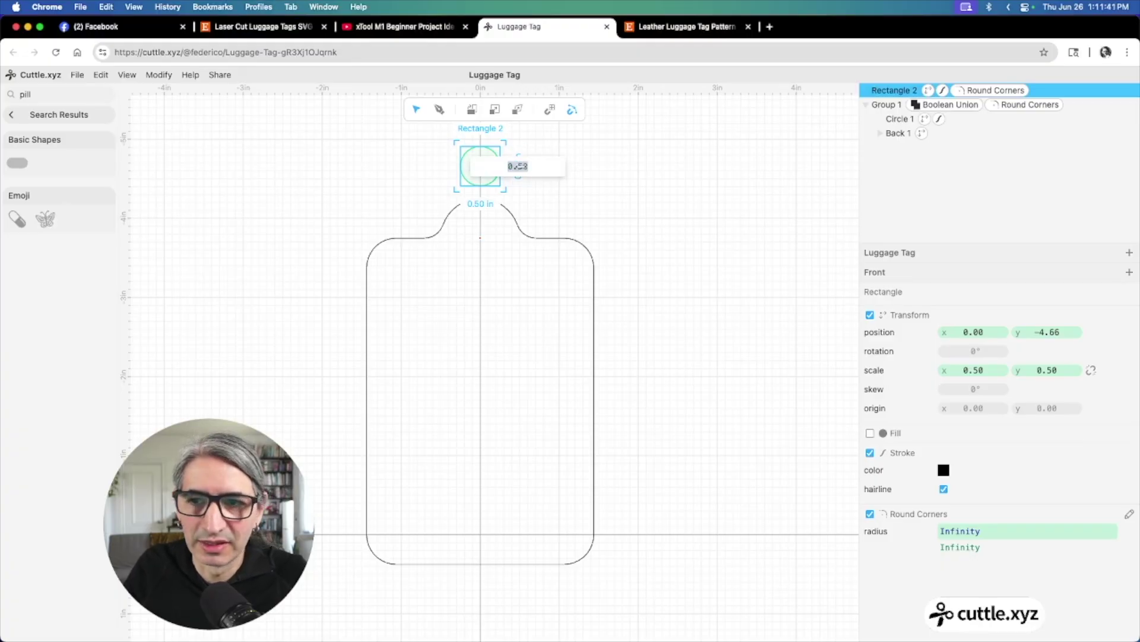
text(0.12)
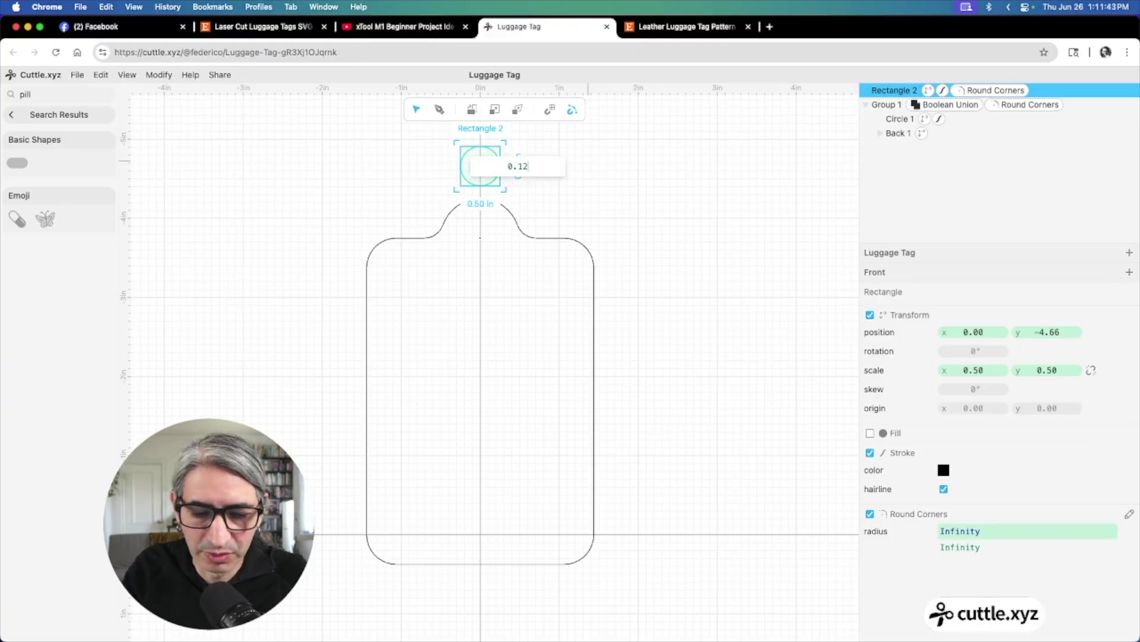
text(5)
key(Return)
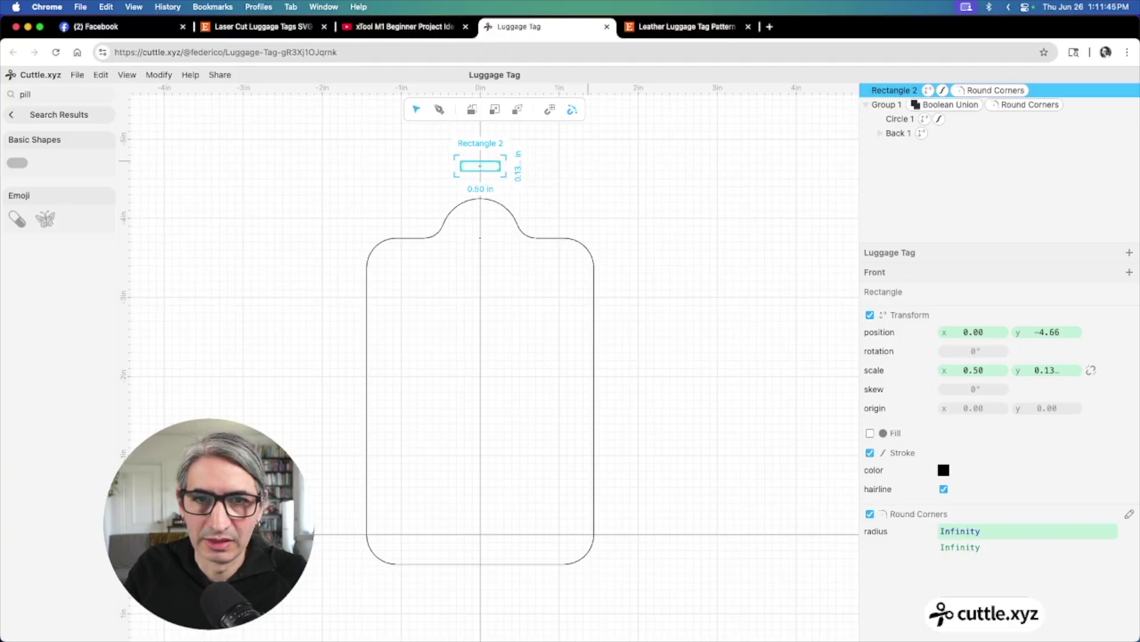
click(621, 159)
Move the pill slot down the vertical axis into the rounded tab at the tag's upper edge
scroll(534, 193, up, 5)
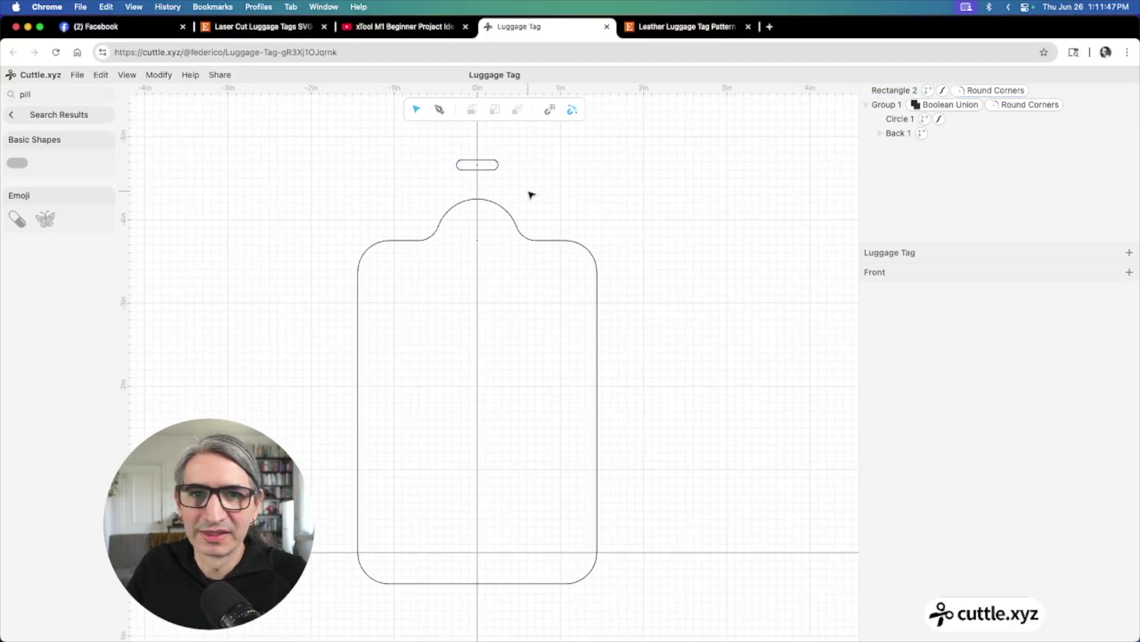
click(469, 159)
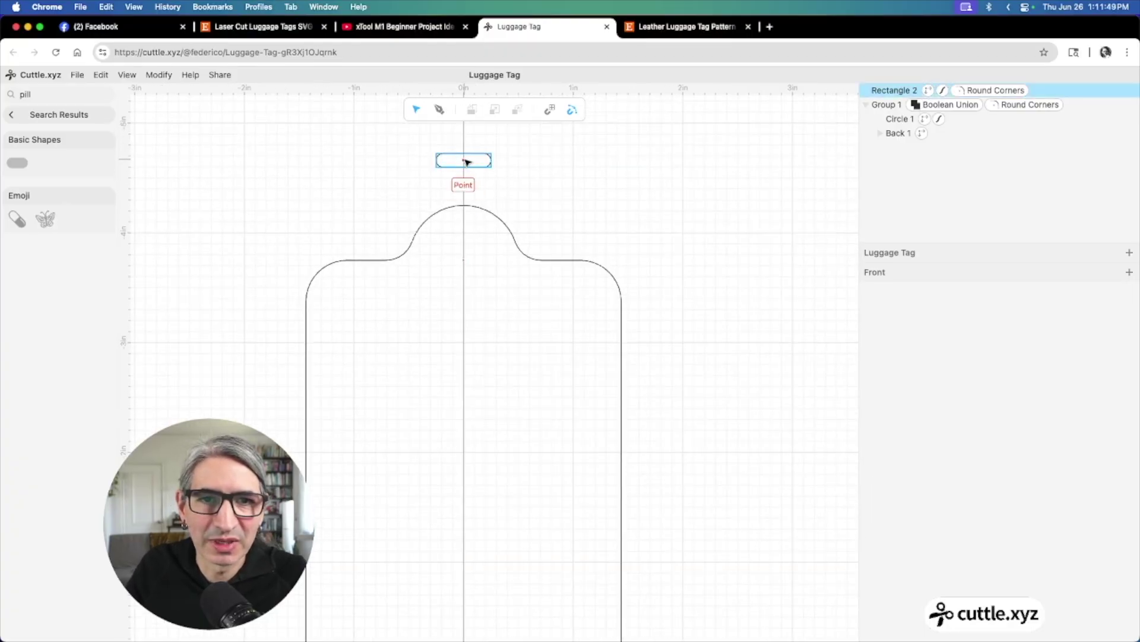
drag(469, 160, 466, 242)
click(600, 208)
scroll(637, 204, down, 3)
scroll(634, 186, right, 2)
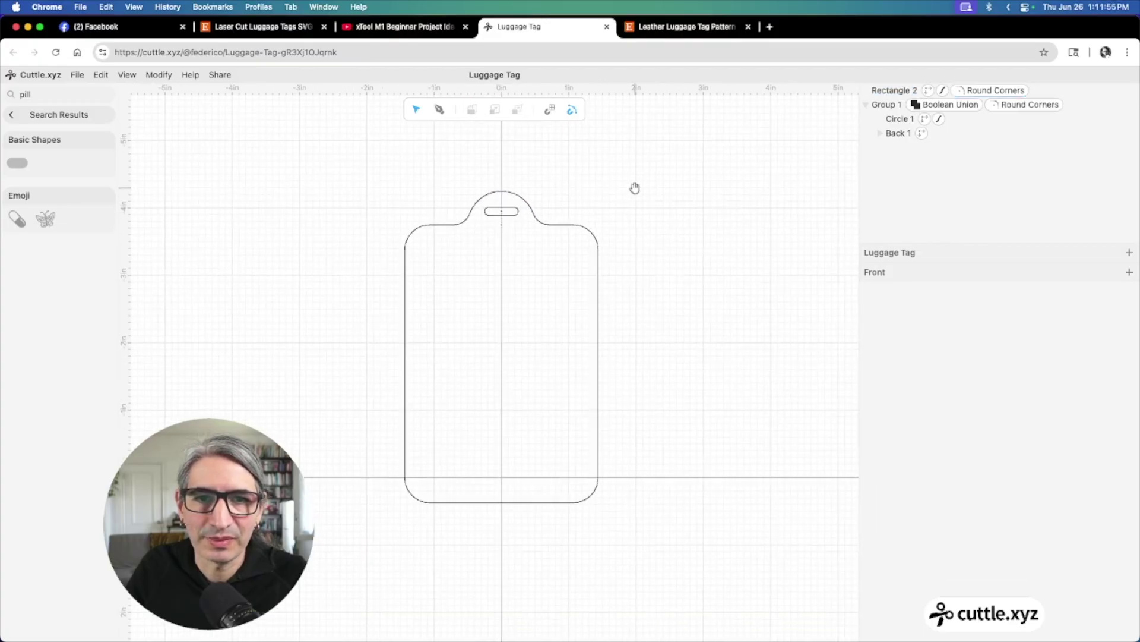
Overlay a second Back instance at the origin of Front to compare the outlines, and delete it
click(12, 115)
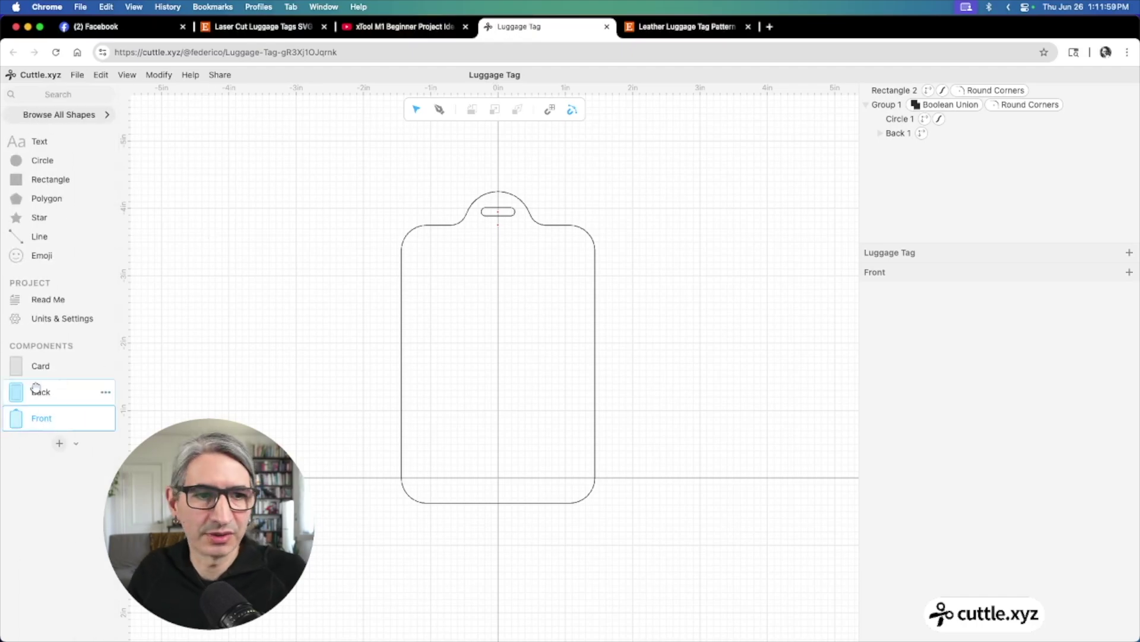
drag(36, 391, 494, 476)
click(717, 471)
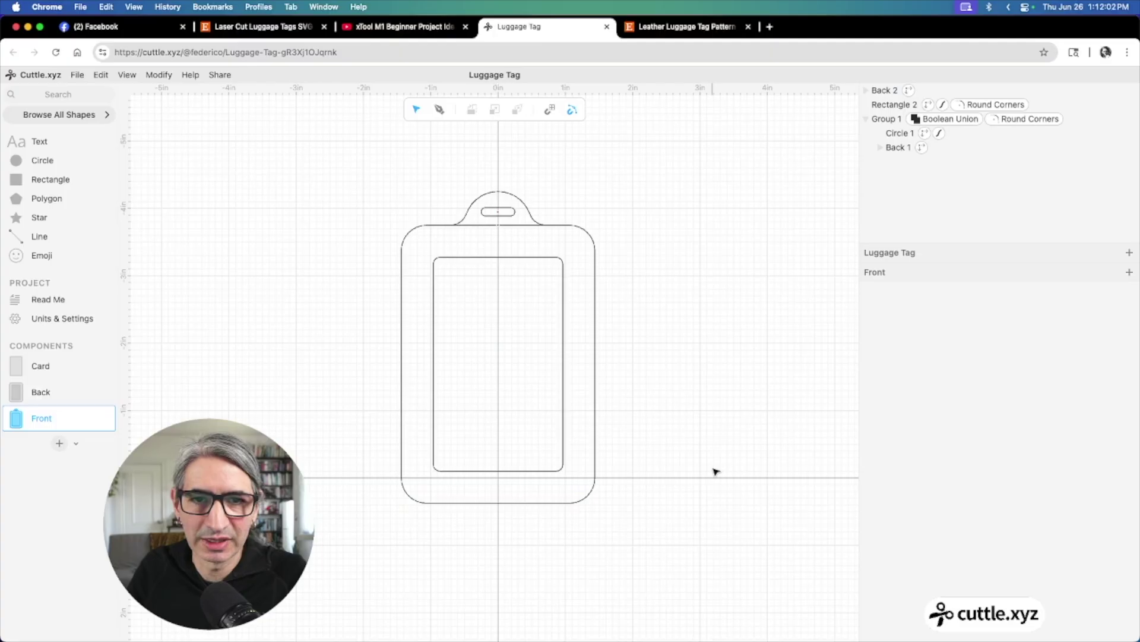
click(534, 263)
key(Delete)
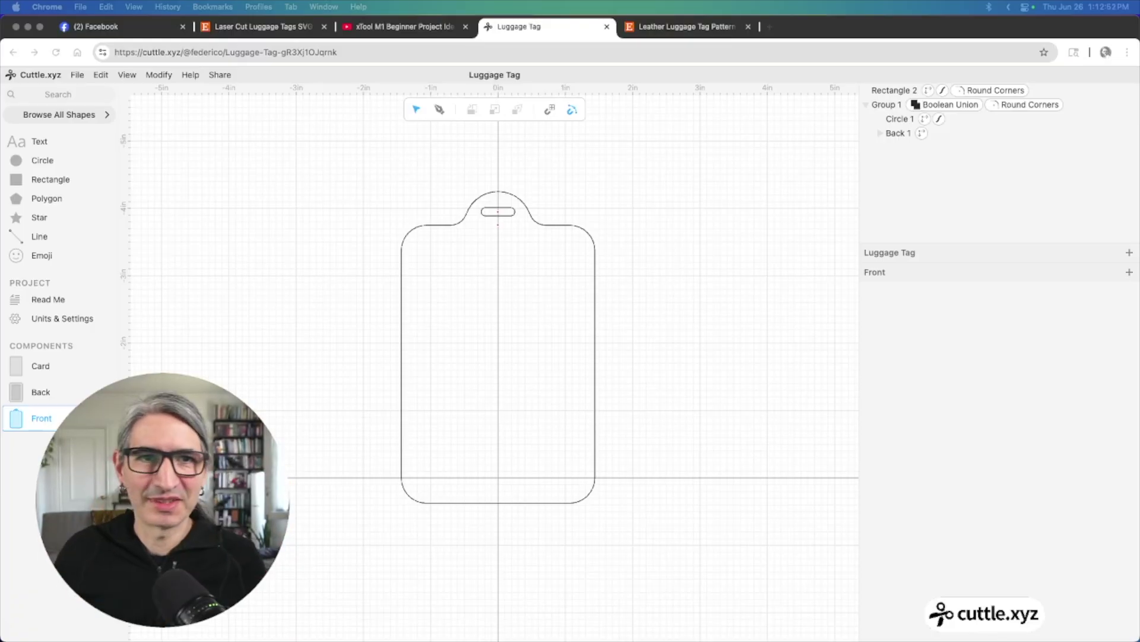
Switch to the YouTube xTool M1 luggage tag video, watch the "Assembling the Tags" part, and return to the Cuttle project
click(403, 27)
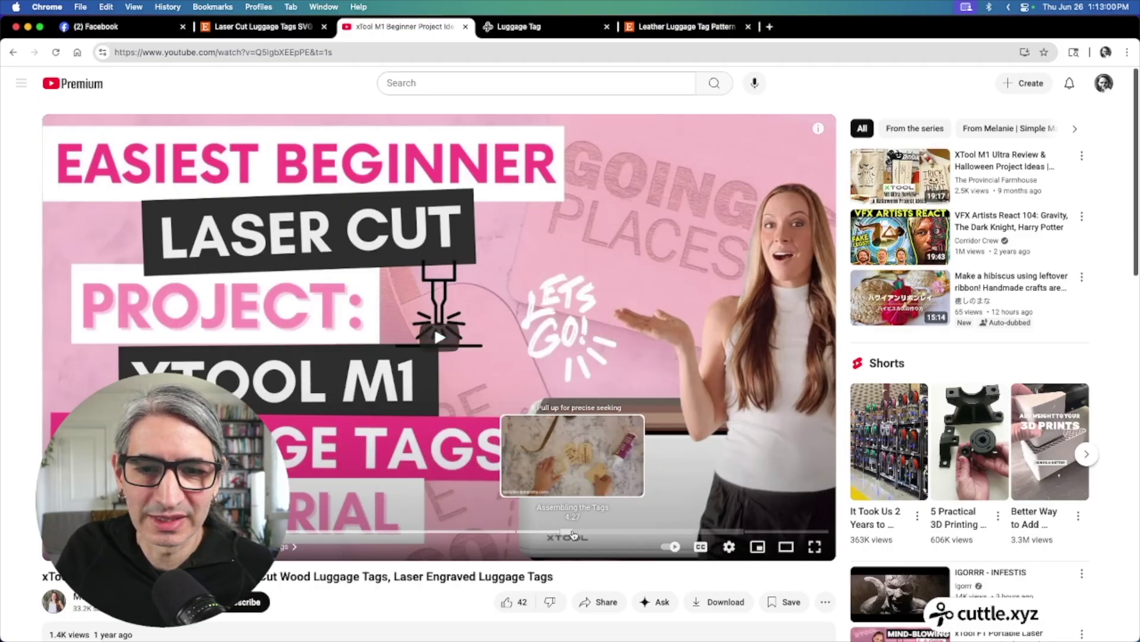
click(572, 531)
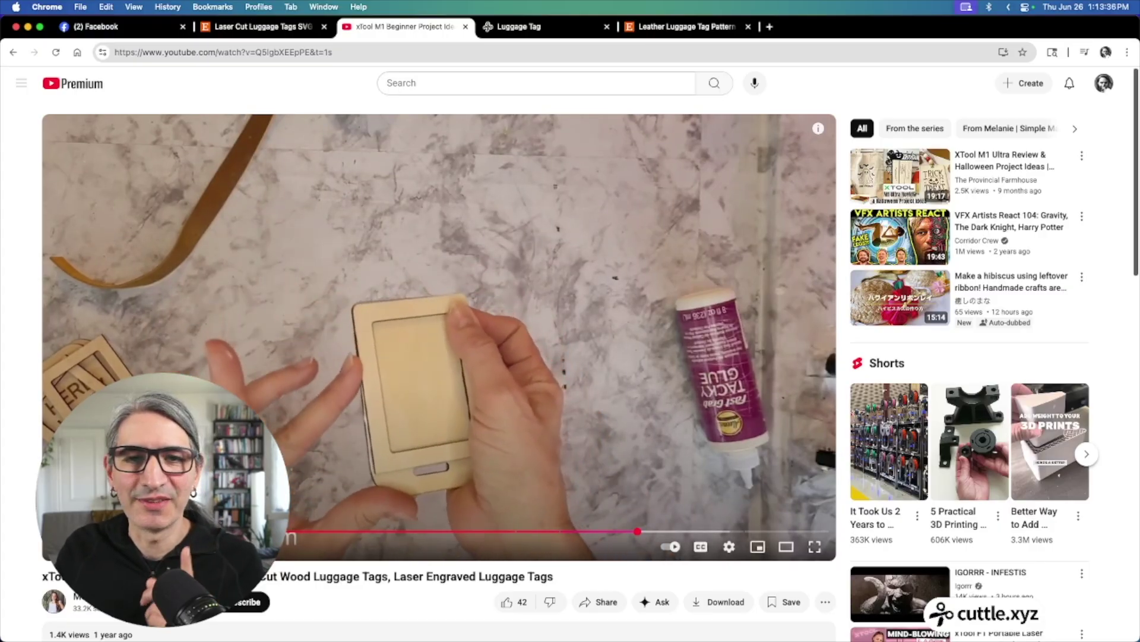
click(540, 29)
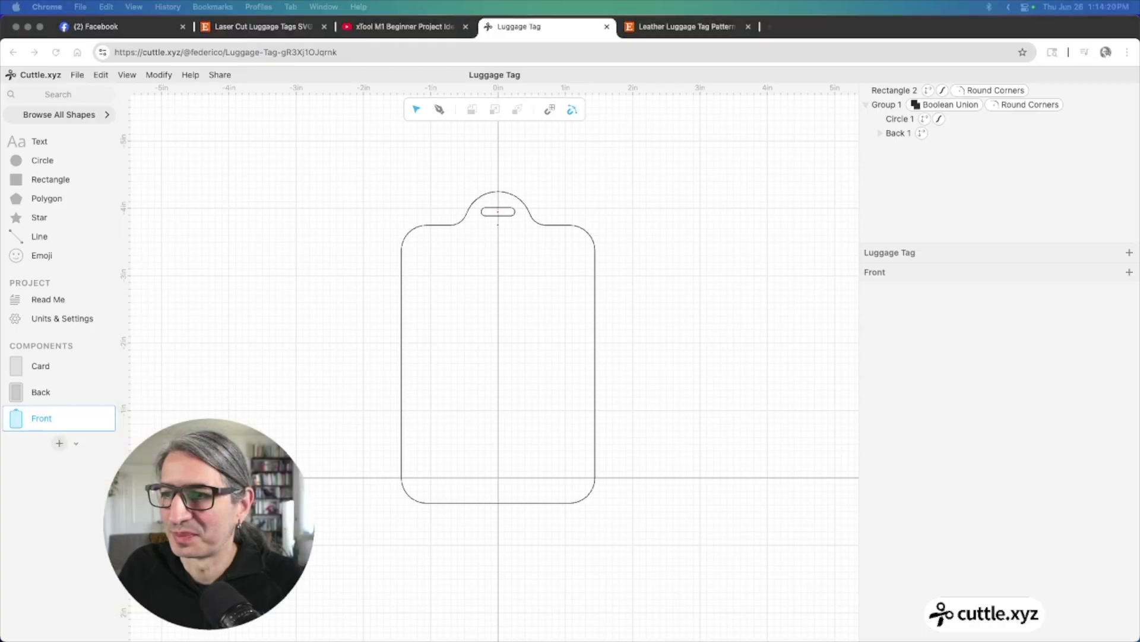
Add a new component named Mid Layer to the project
click(60, 443)
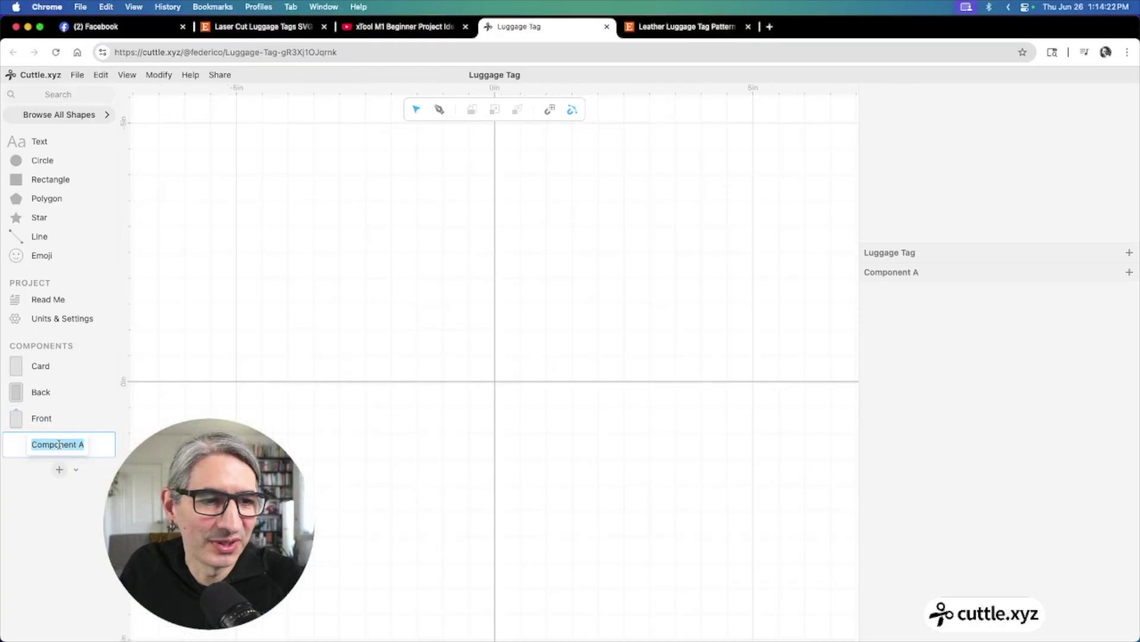
text(Mid Layer)
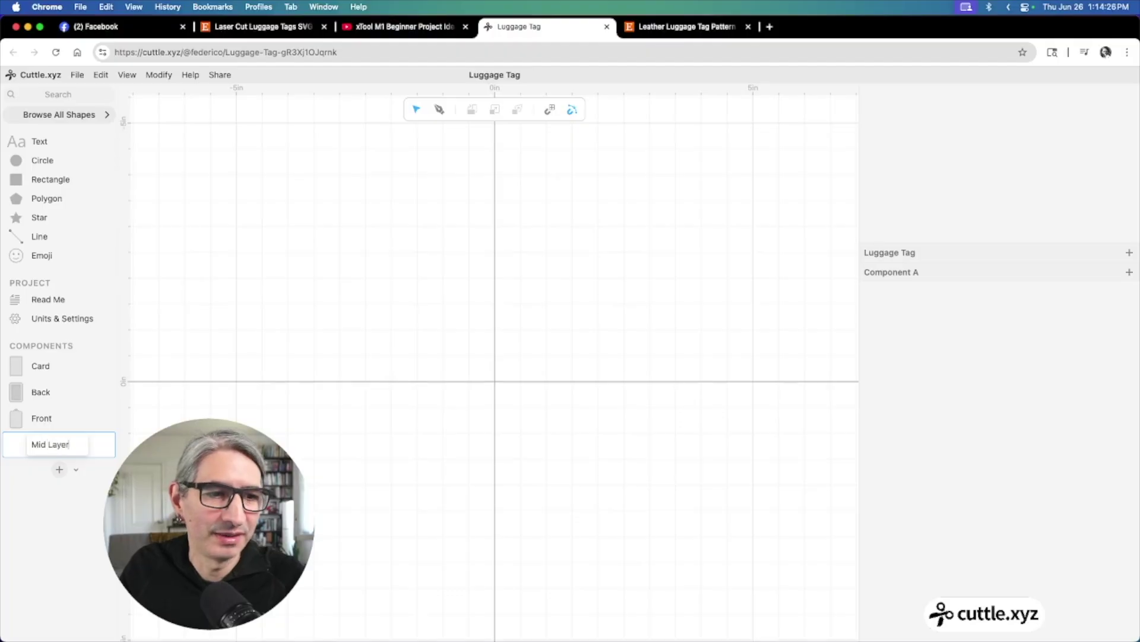
key(Return)
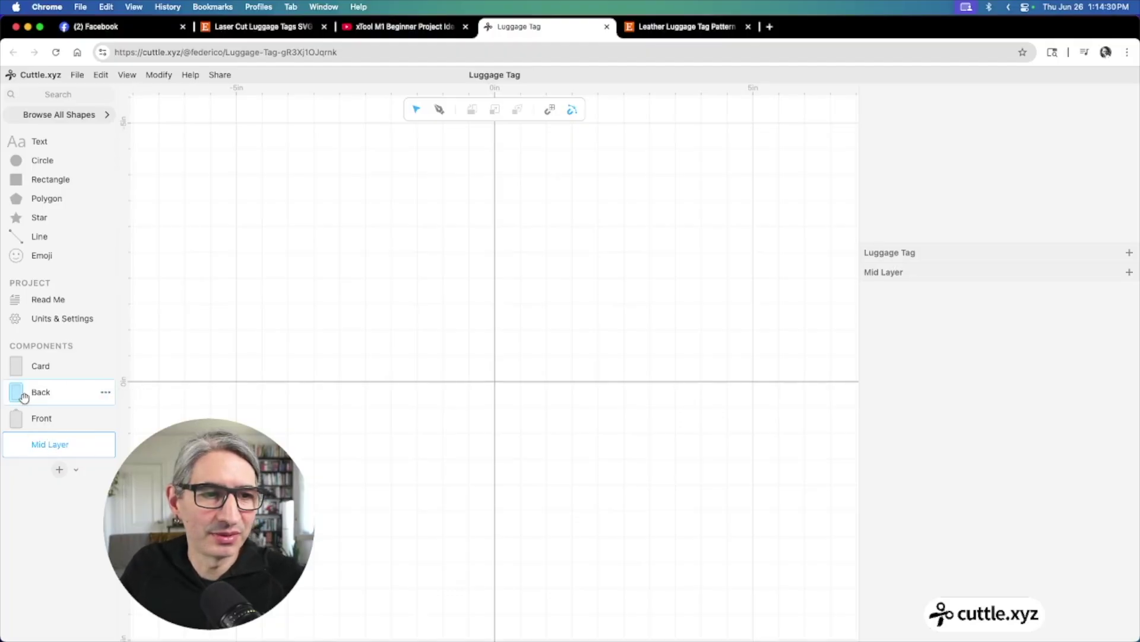
Place an instance of Back and an instance of Card at the origin of Mid Layer
drag(20, 394, 492, 381)
scroll(593, 332, up, 2)
scroll(593, 331, up, 2)
scroll(605, 369, left, 1)
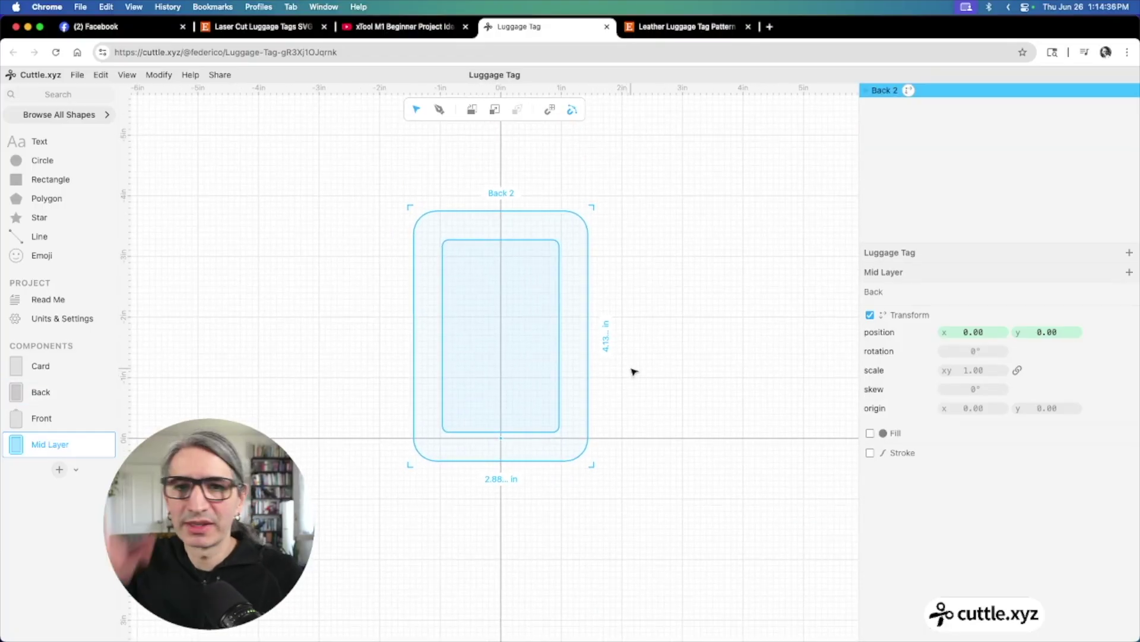
drag(48, 371, 500, 438)
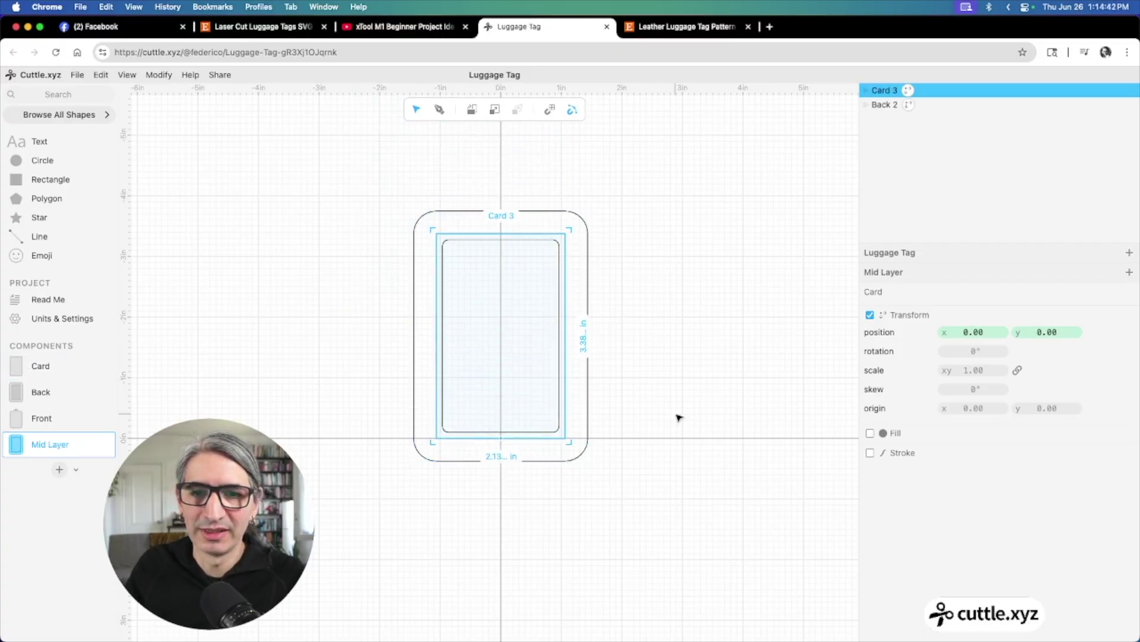
click(679, 415)
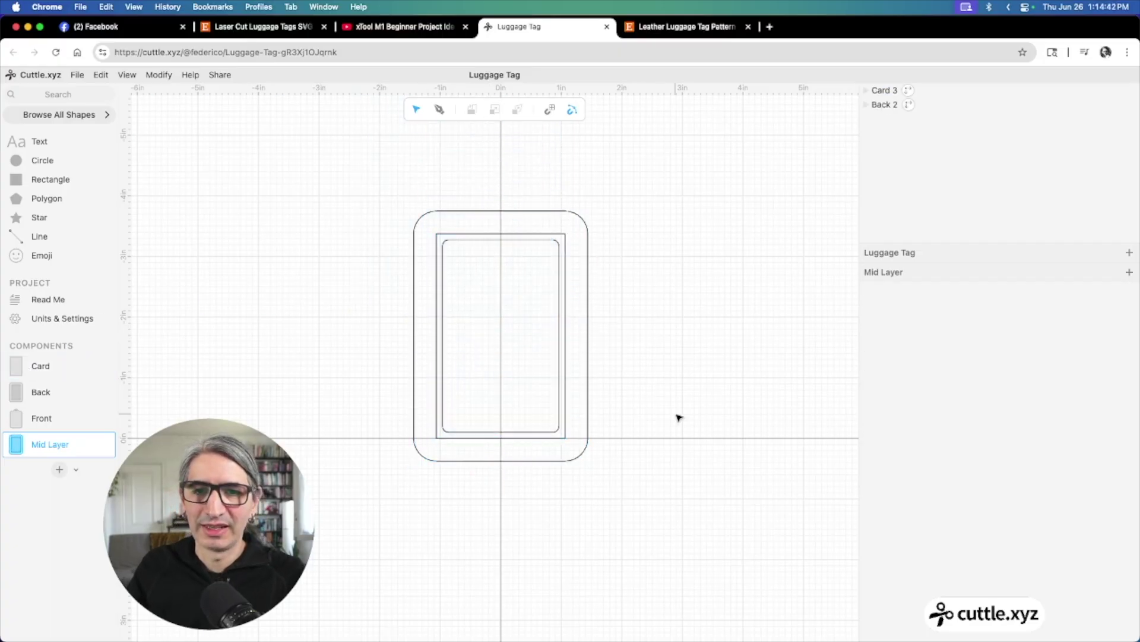
Unlink the Card instance's scale and stretch it only vertically, past the upper edge of the Back outline
click(542, 236)
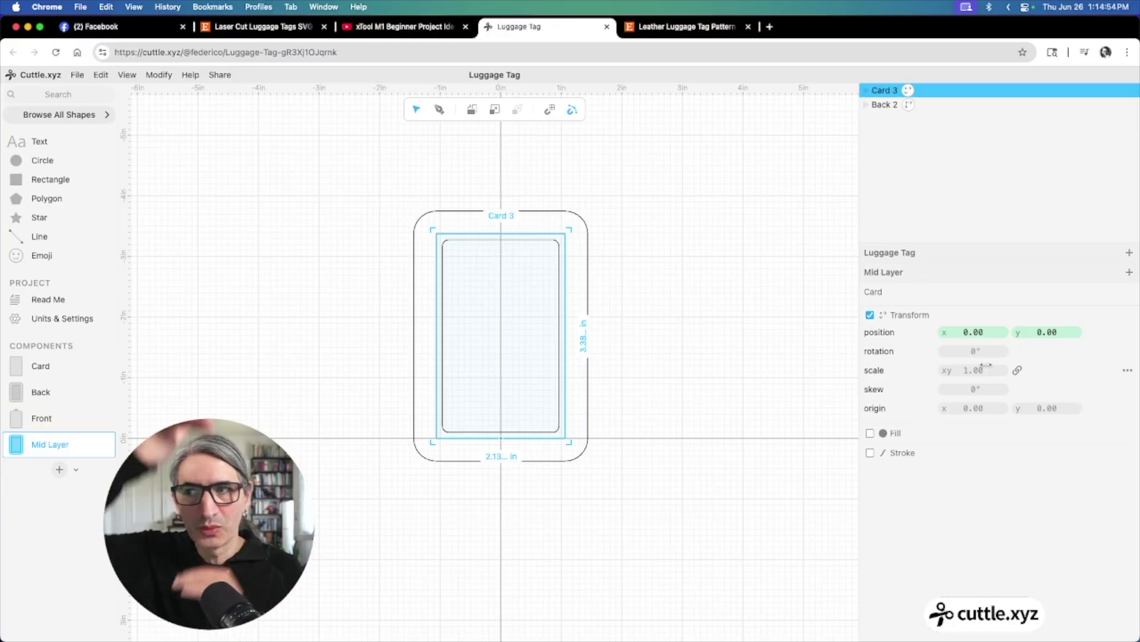
click(1017, 372)
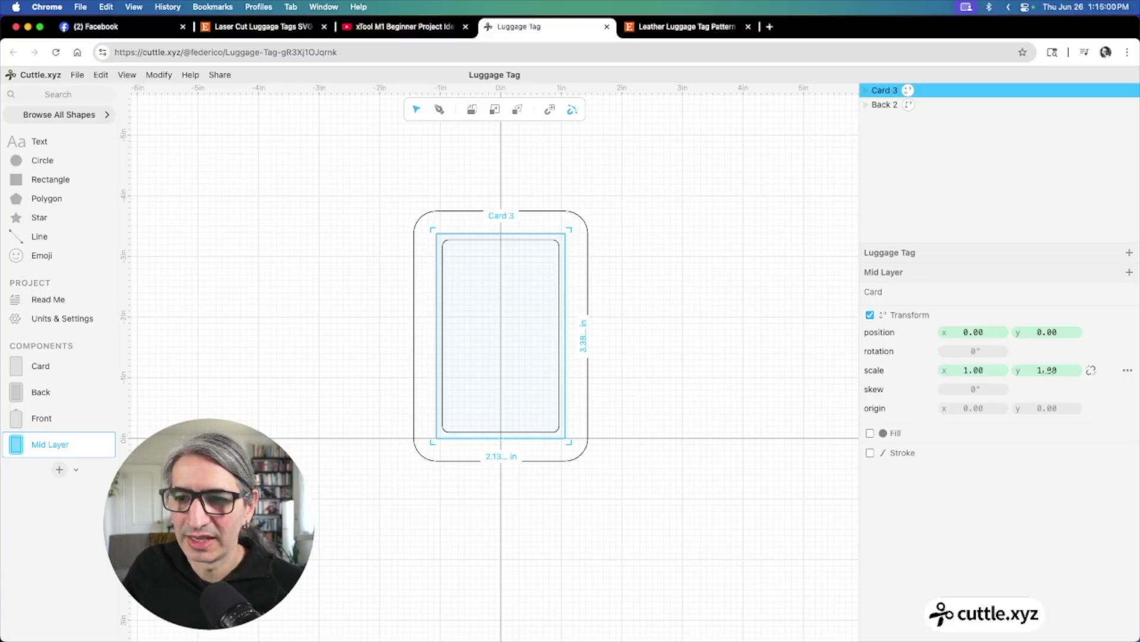
drag(1047, 369, 1098, 369)
click(749, 371)
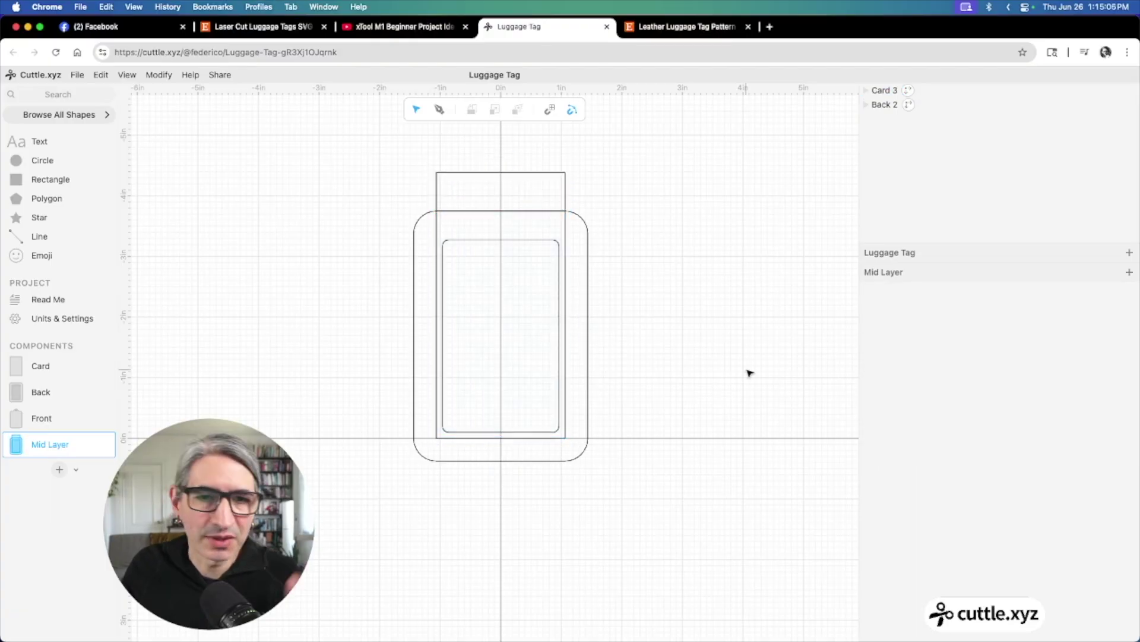
Subtract the stretched Card from the Back with a Boolean Difference to form the open U-shaped layer
drag(337, 141, 647, 392)
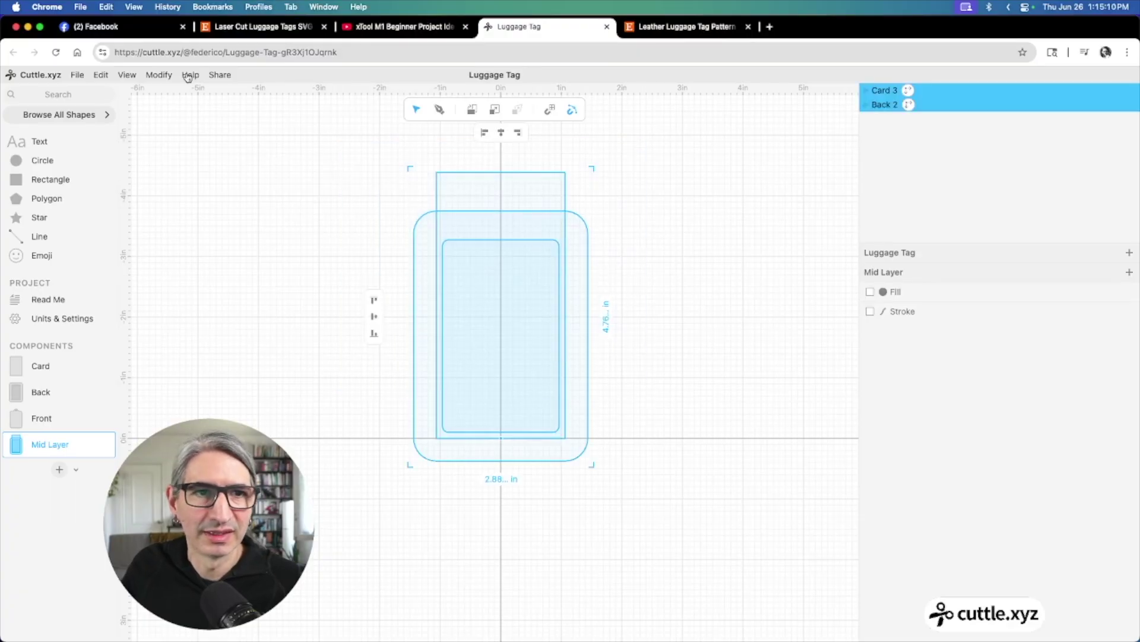
click(159, 75)
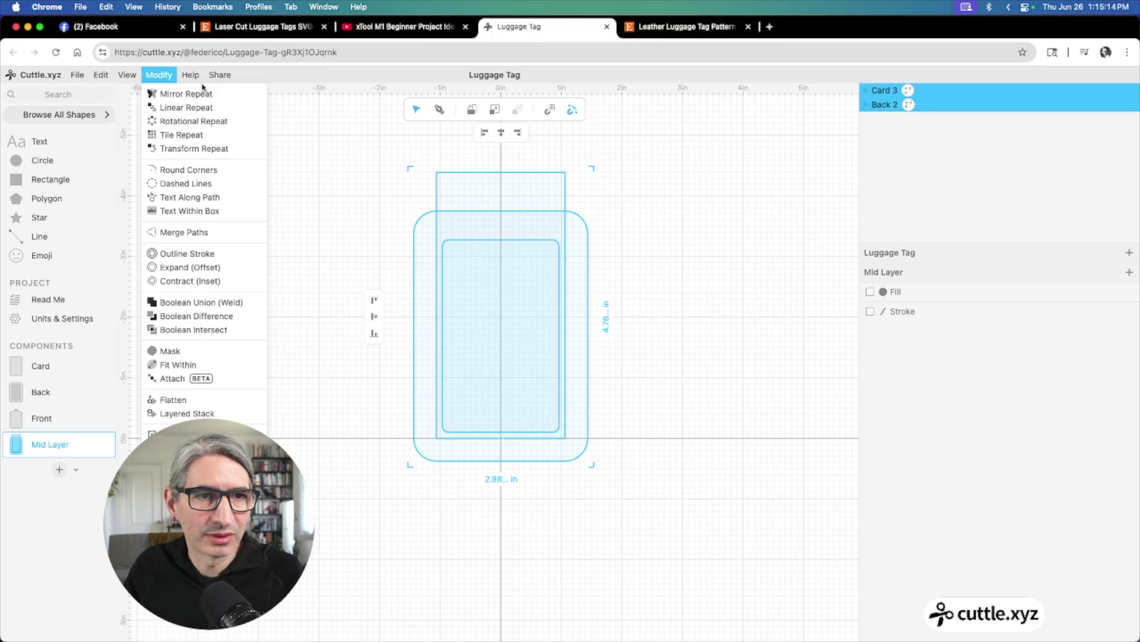
click(213, 317)
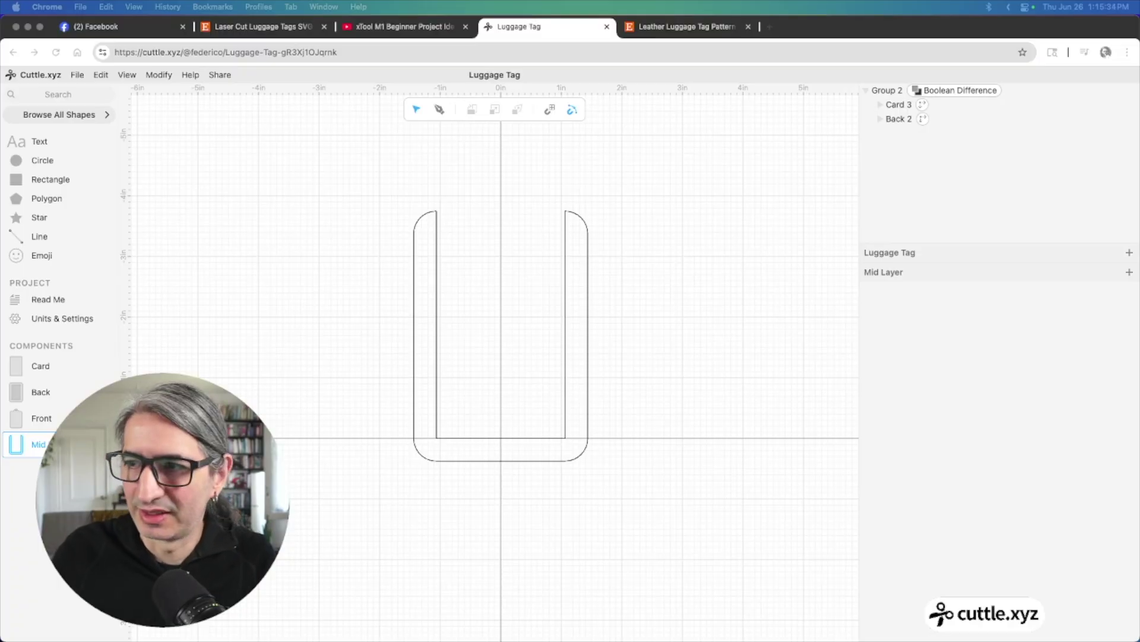
Add a new component and lay out instances of Back, Mid Layer and Front side by side in it
click(18, 470)
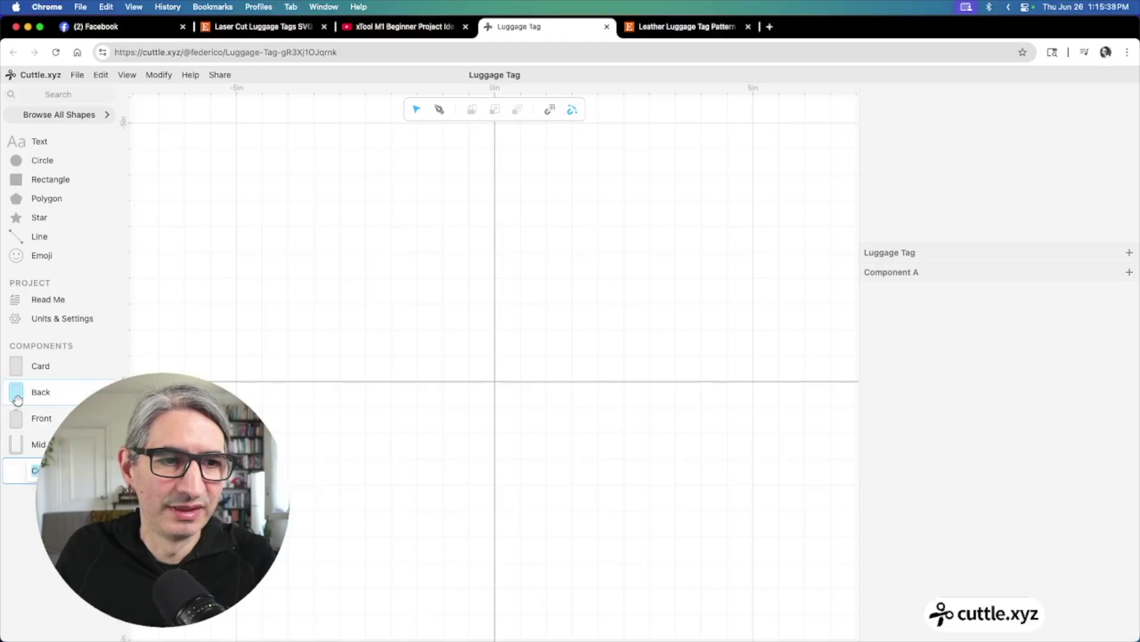
drag(17, 400, 492, 385)
drag(24, 450, 649, 392)
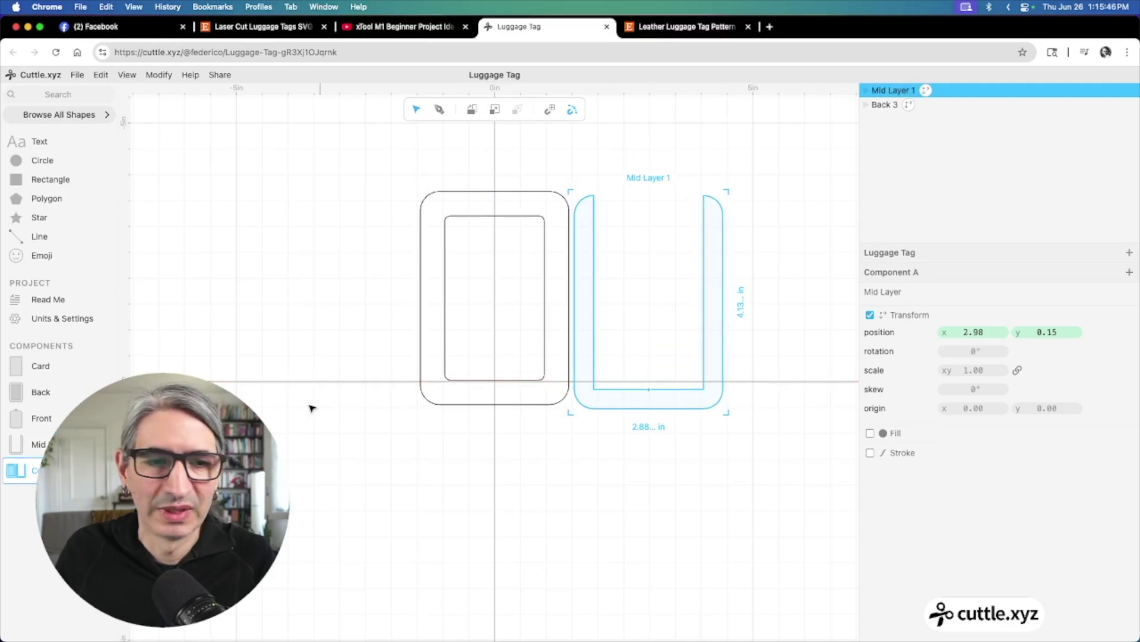
drag(26, 418, 805, 393)
click(725, 476)
drag(725, 476, 584, 471)
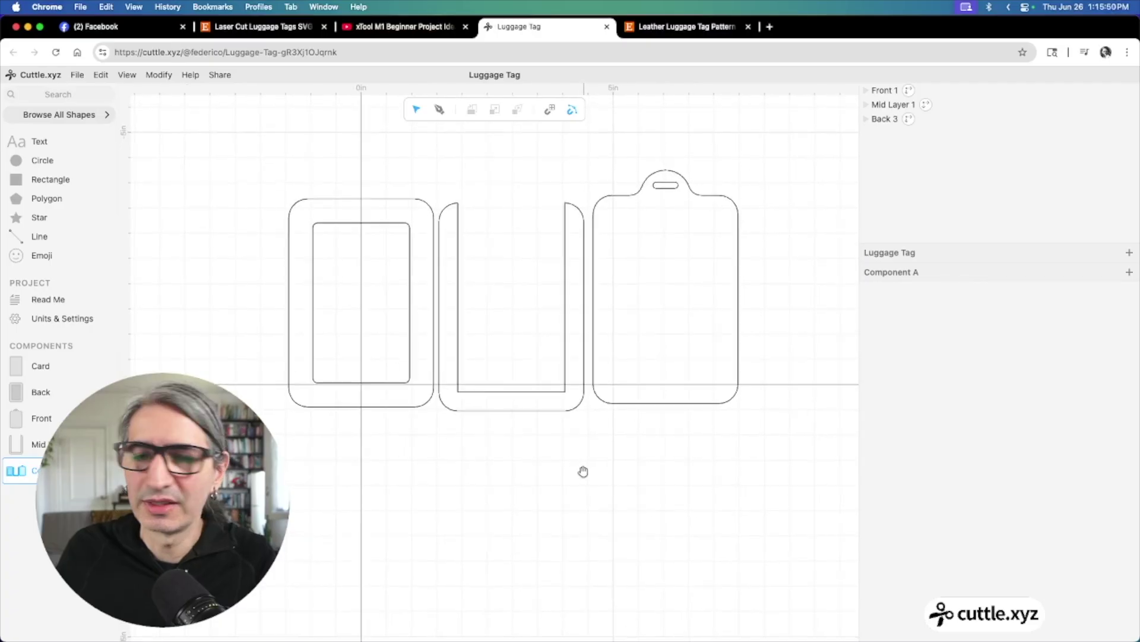
scroll(585, 472, up, 3)
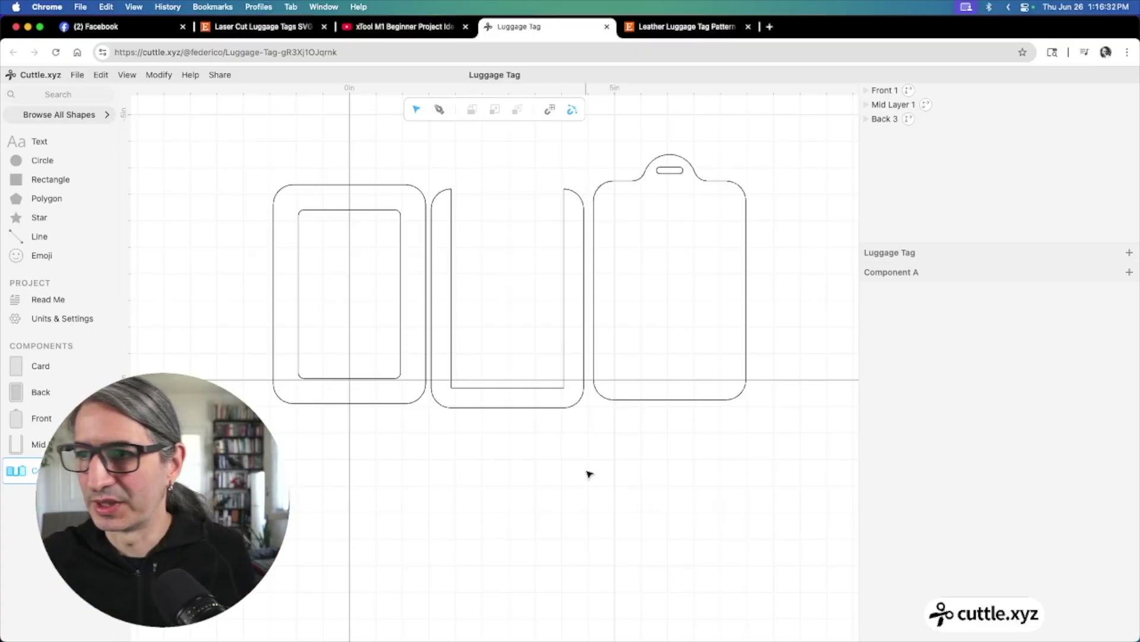
Switch to the Etsy laser-cut luggage tags listing to examine its designs, and return to the Cuttle project
click(299, 33)
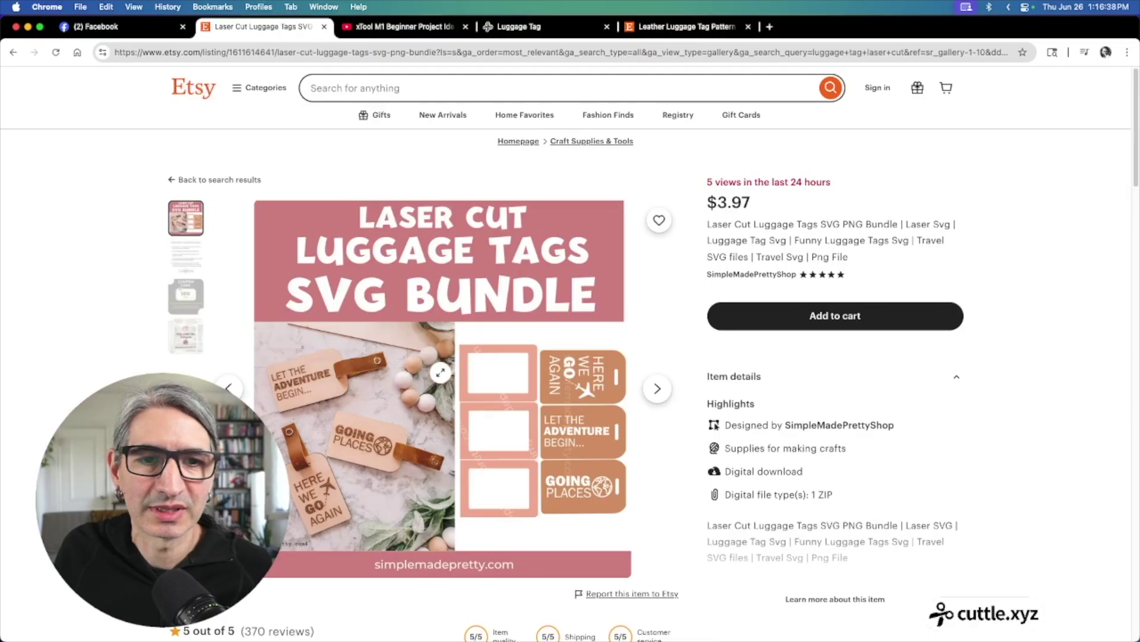
click(502, 30)
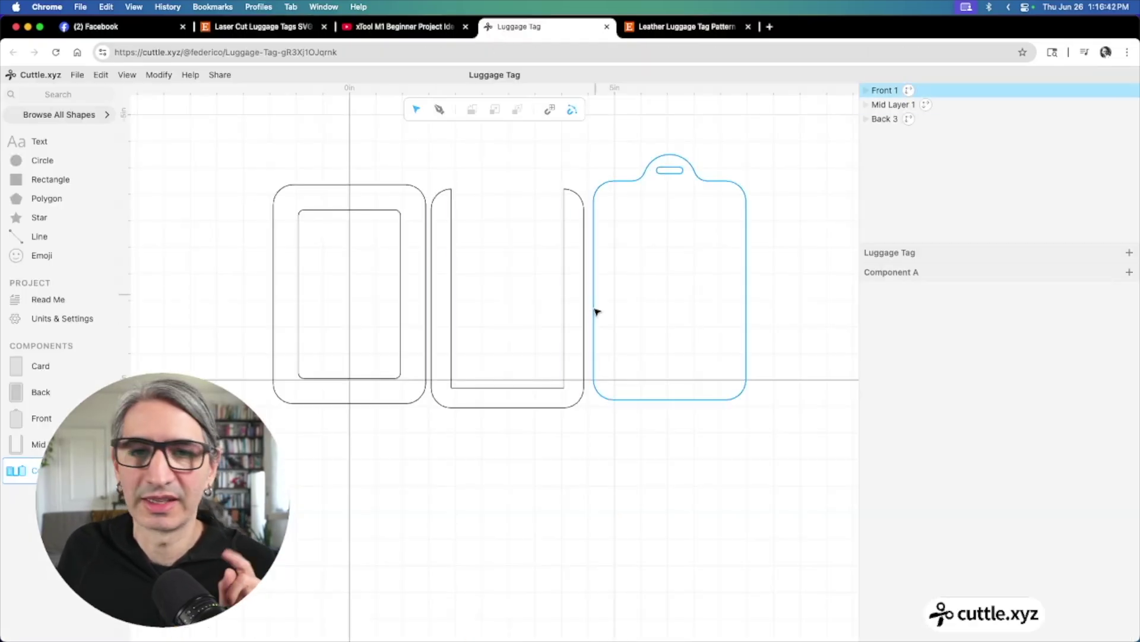
scroll(402, 331, down, 3)
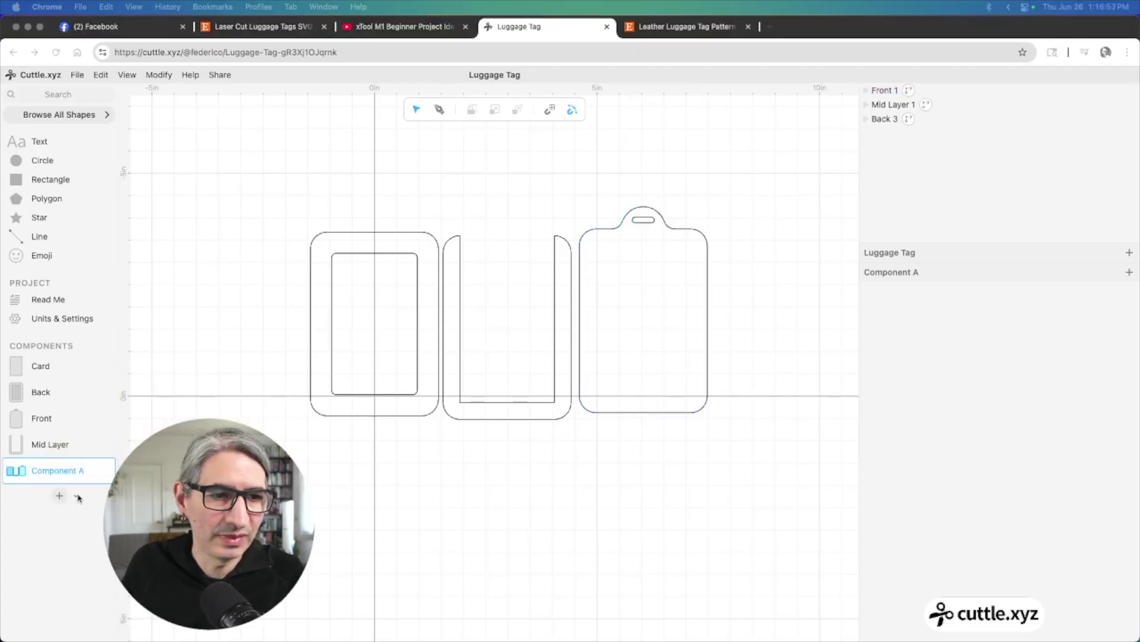
Add a new component named Custum Front to the project
click(59, 495)
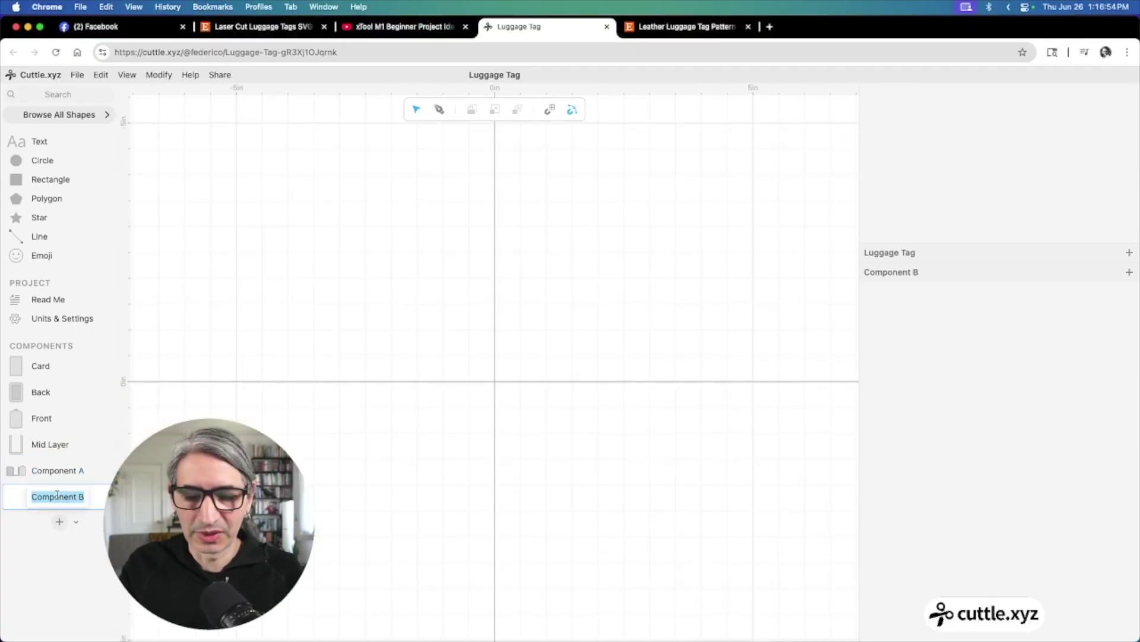
text(Cu)
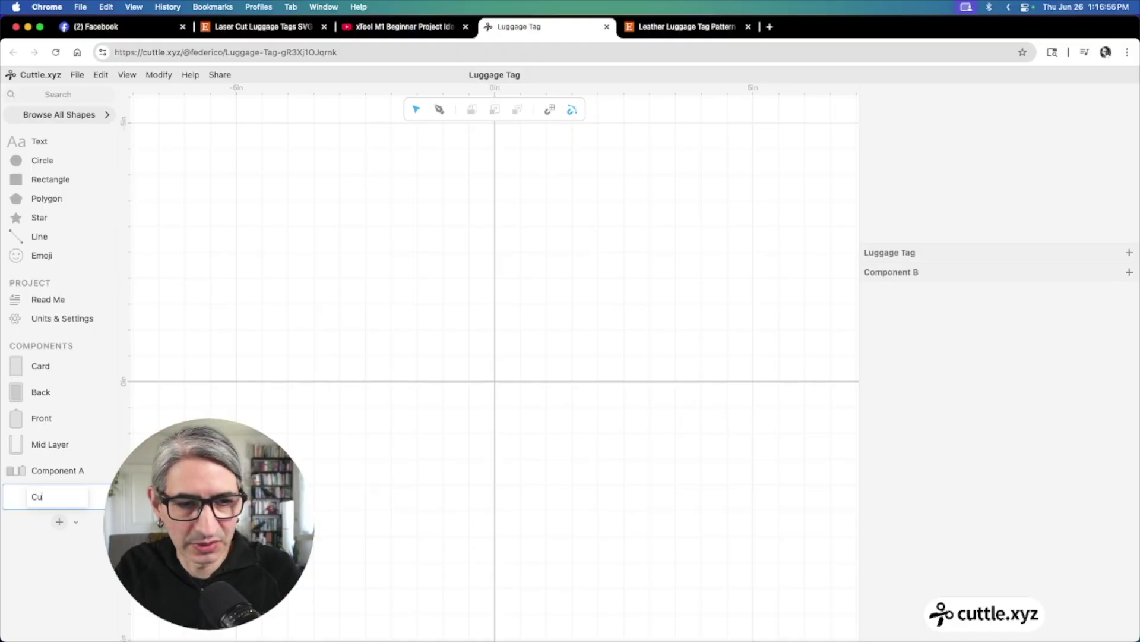
text(stum)
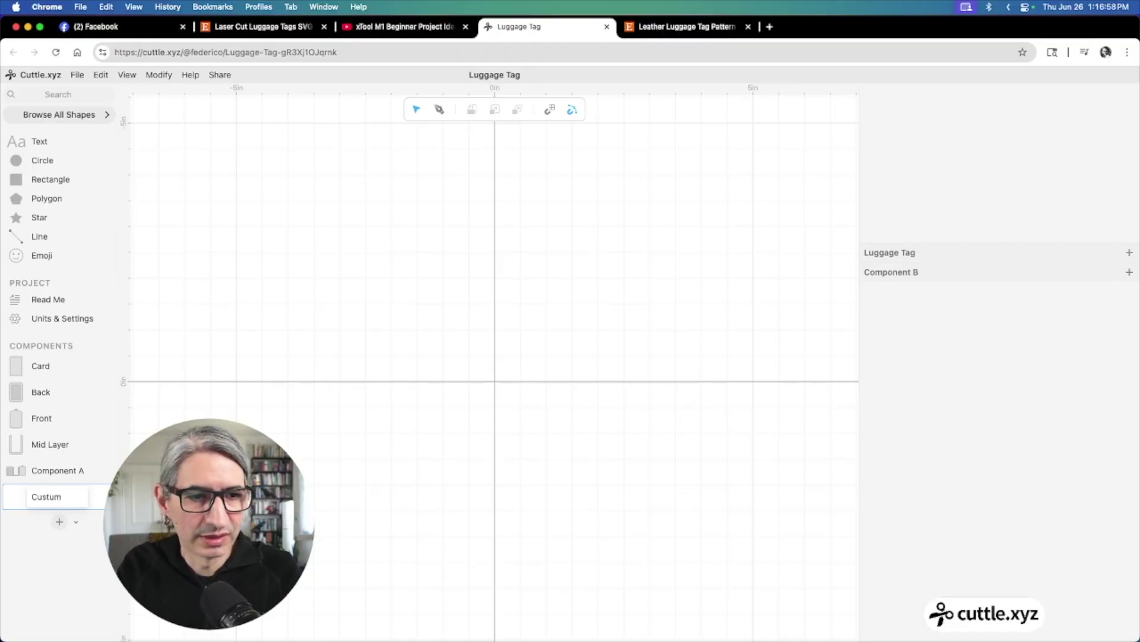
text( Front)
key(Return)
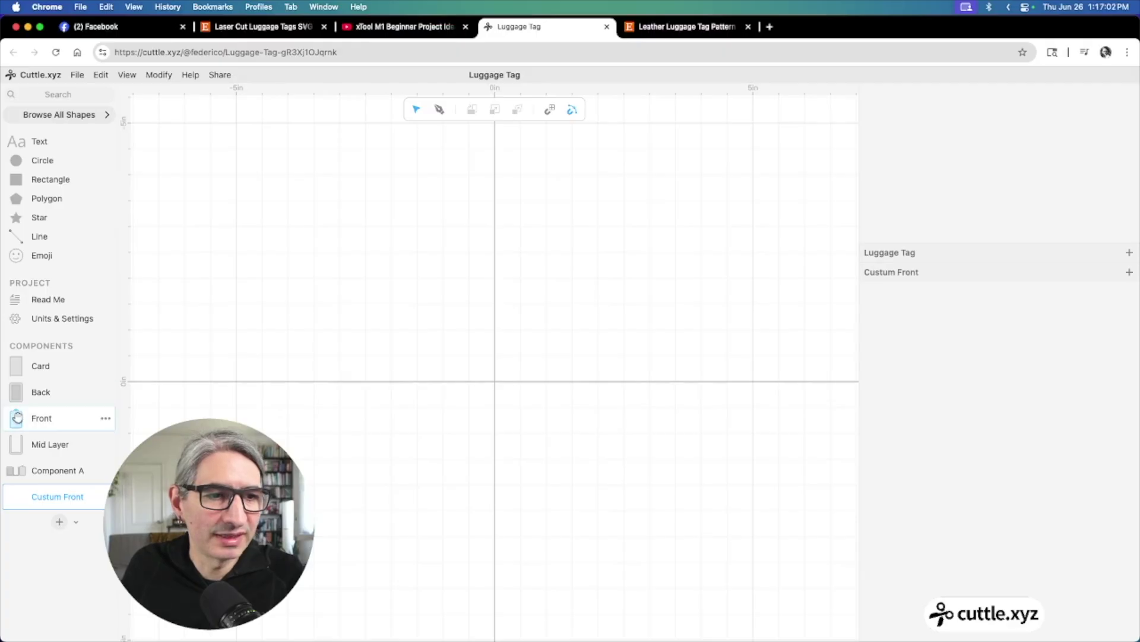
Place a Front instance at the origin of Custum Front and rotate it a quarter turn clockwise to horizontal
drag(16, 419, 495, 383)
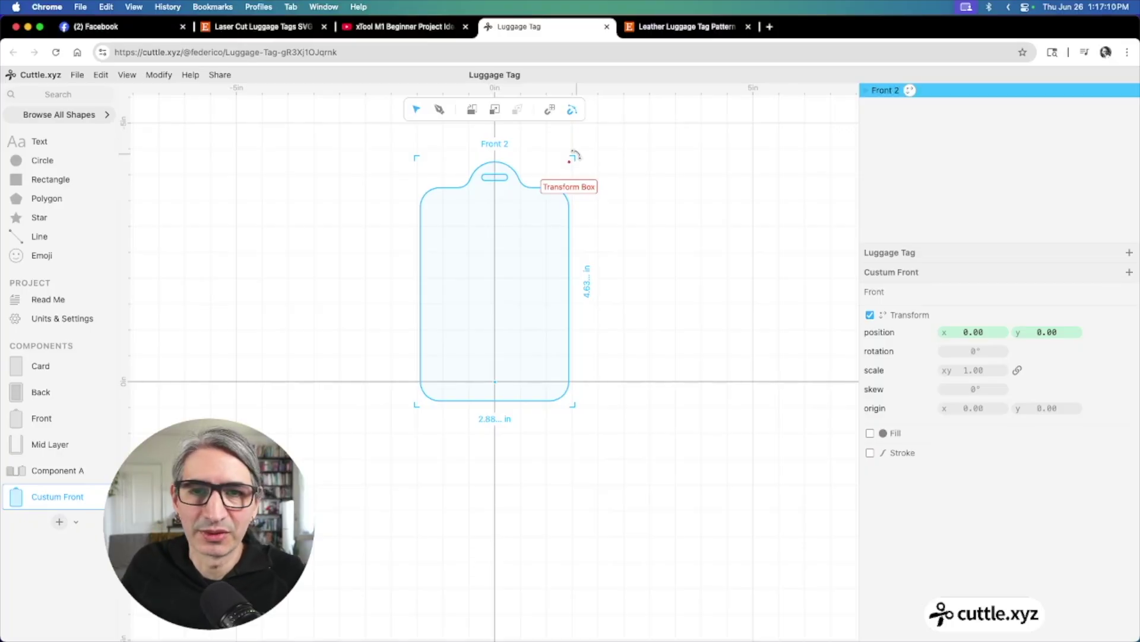
drag(574, 156, 715, 315)
click(723, 248)
scroll(700, 285, up, 5)
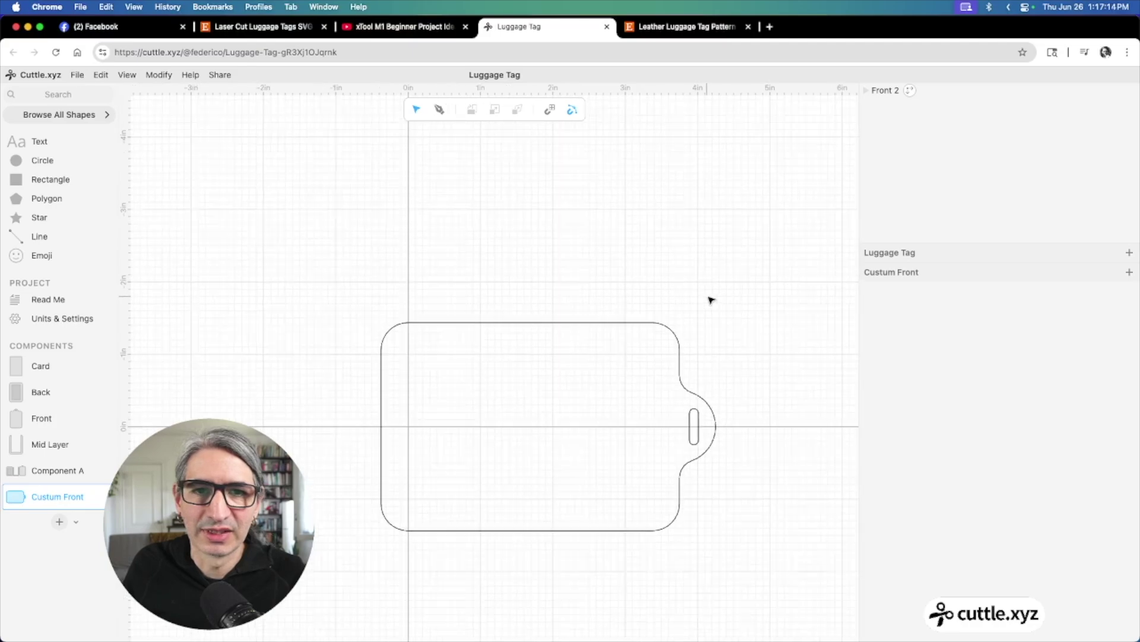
scroll(700, 191, down, 5)
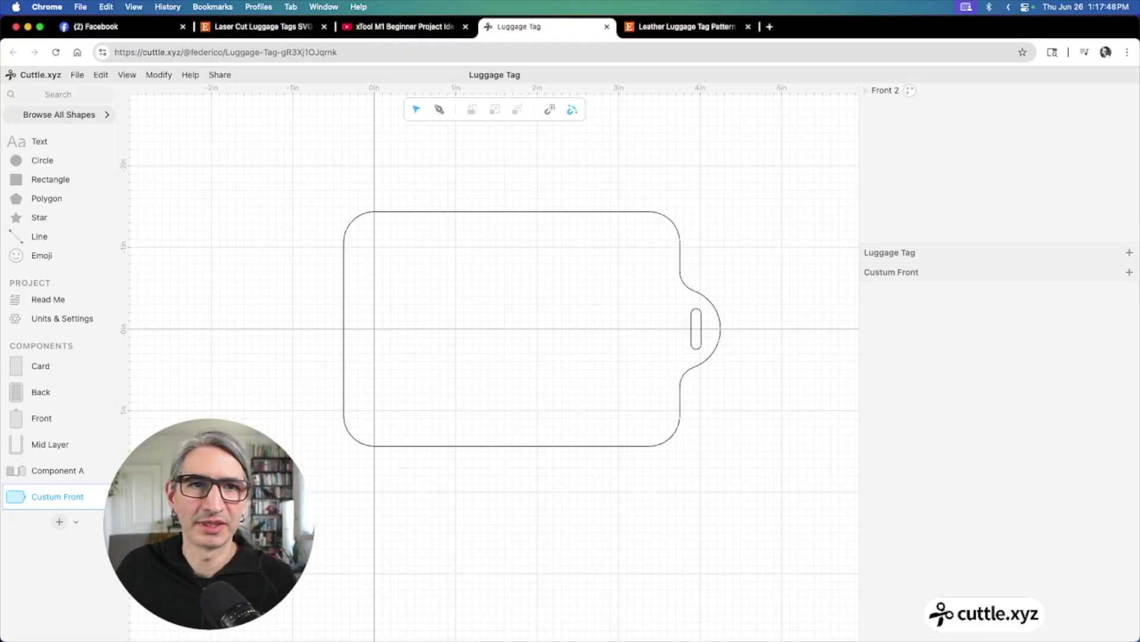
Review the engraved tag designs in the Etsy luggage tags listing and return to the Cuttle project
click(276, 26)
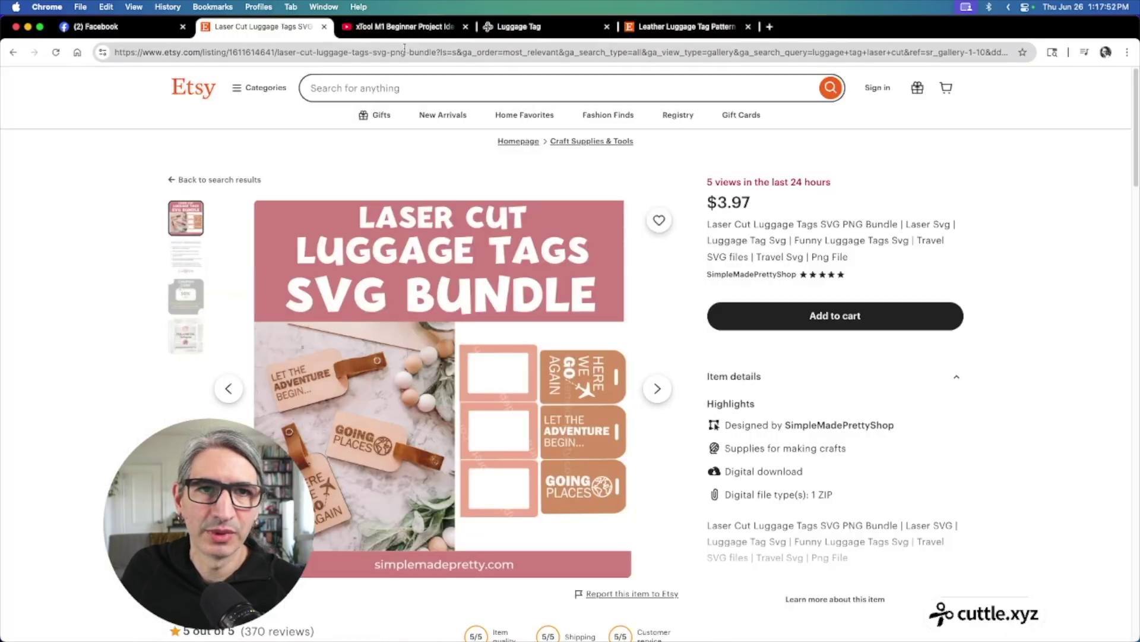
click(418, 34)
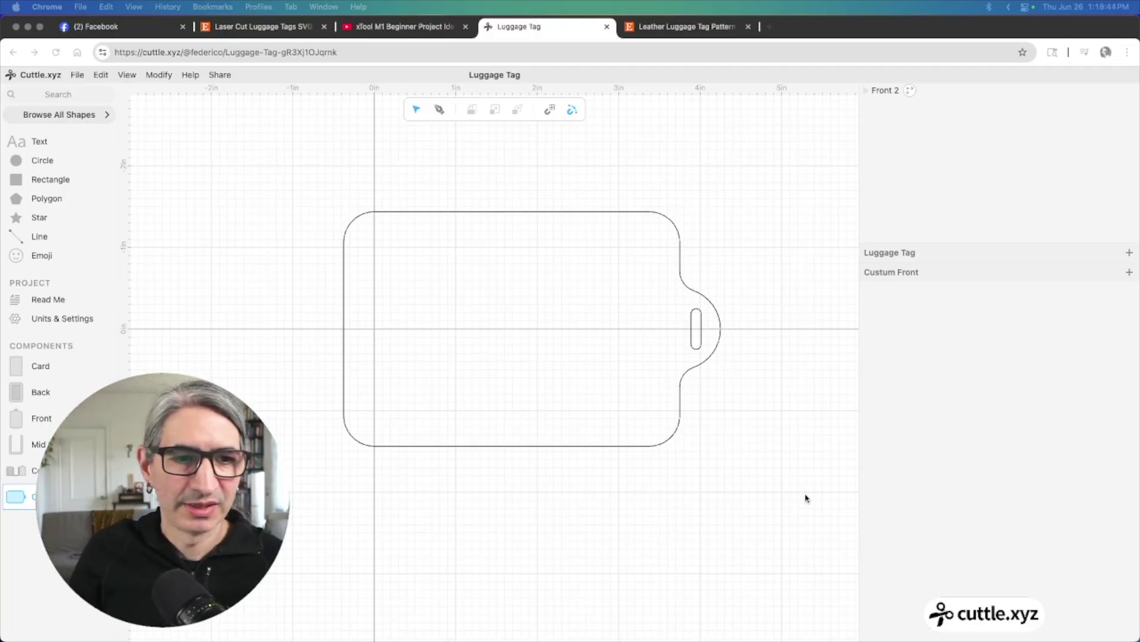
scroll(736, 389, down, 5)
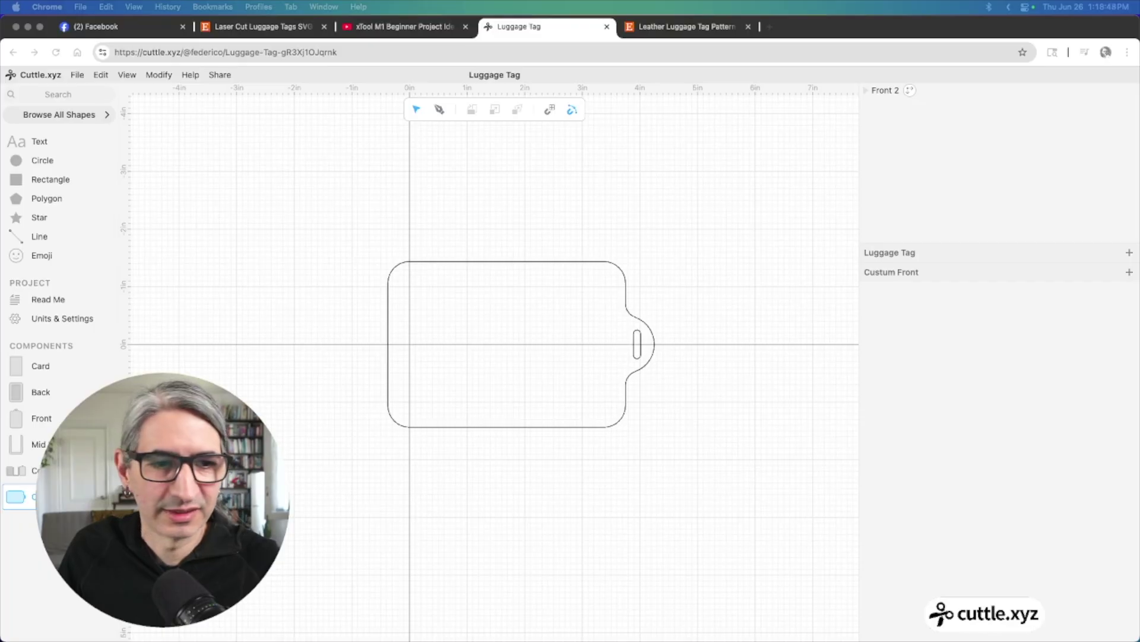
click(235, 328)
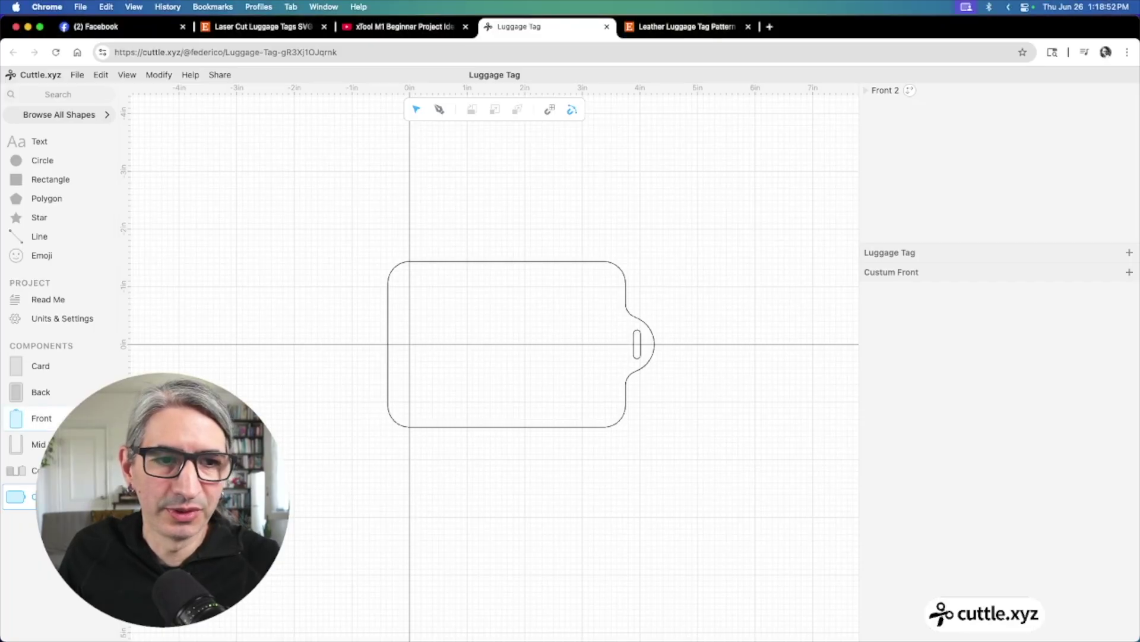
Add a new component named Back Alternative to the project
click(51, 540)
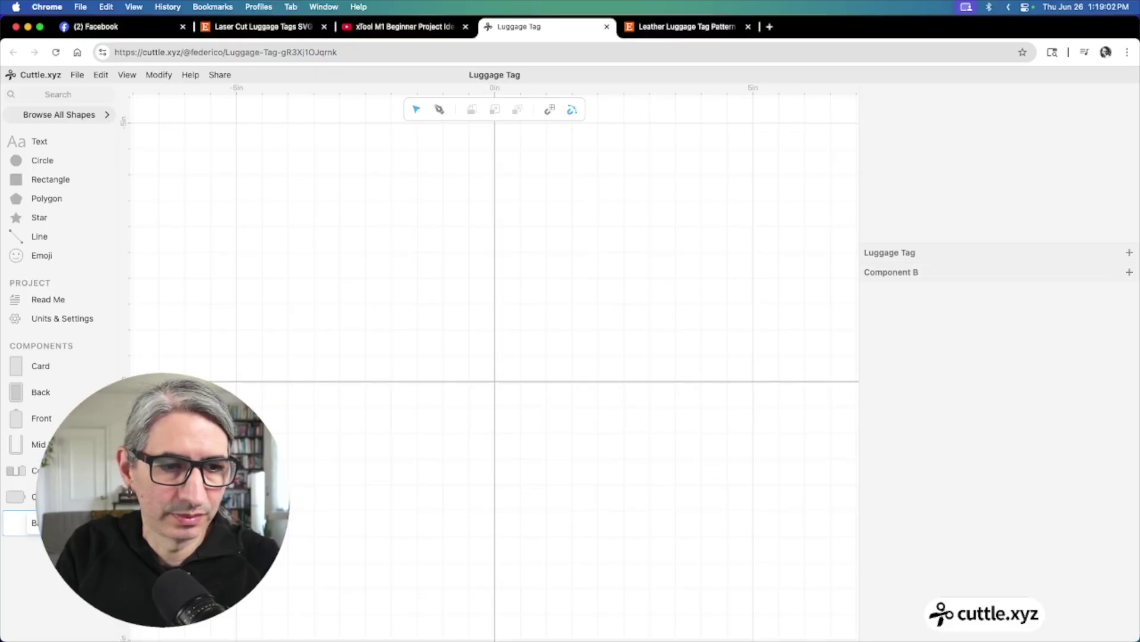
text(Back Alternative)
key(Return)
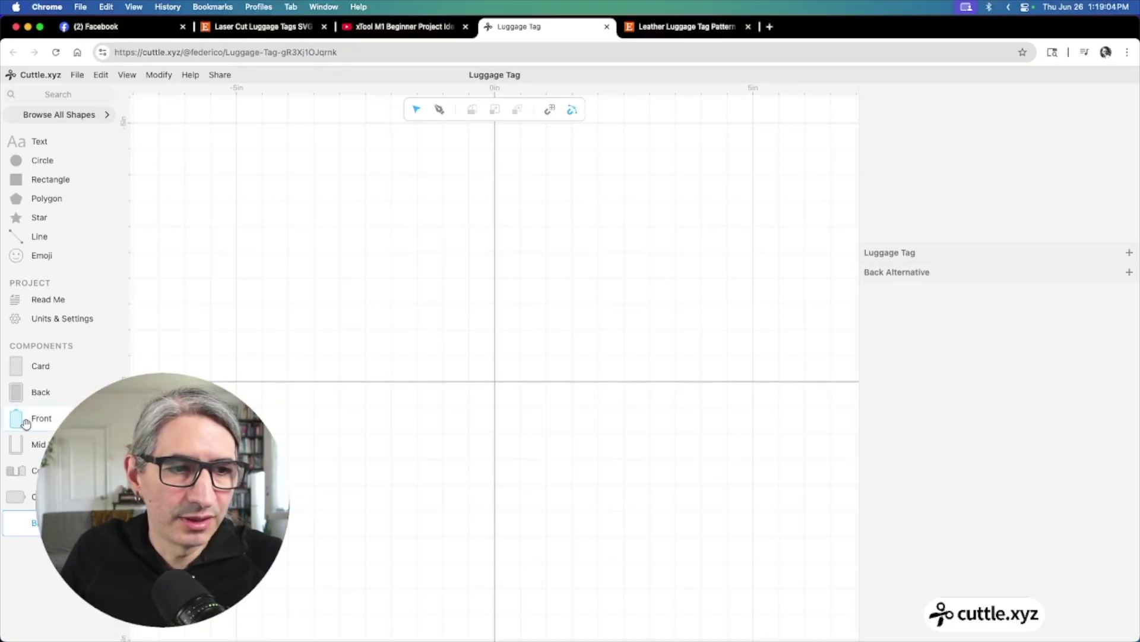
Place Front and Card instances at the origin of Back Alternative, and apply a Contract modifier to the Card
drag(25, 423, 494, 383)
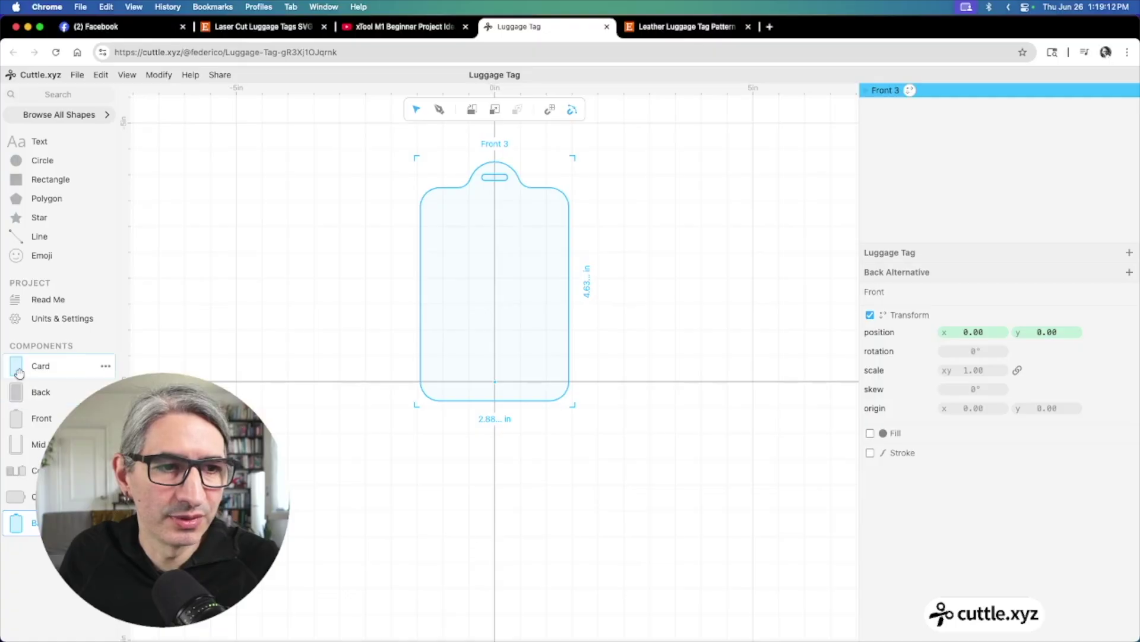
drag(20, 372, 498, 385)
click(159, 75)
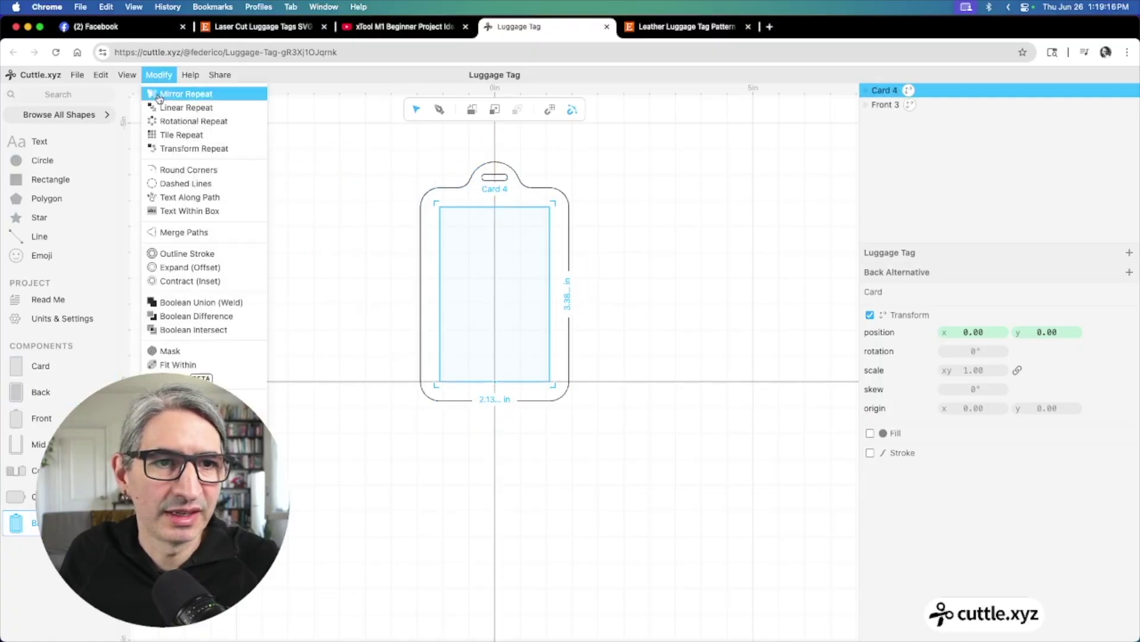
click(164, 280)
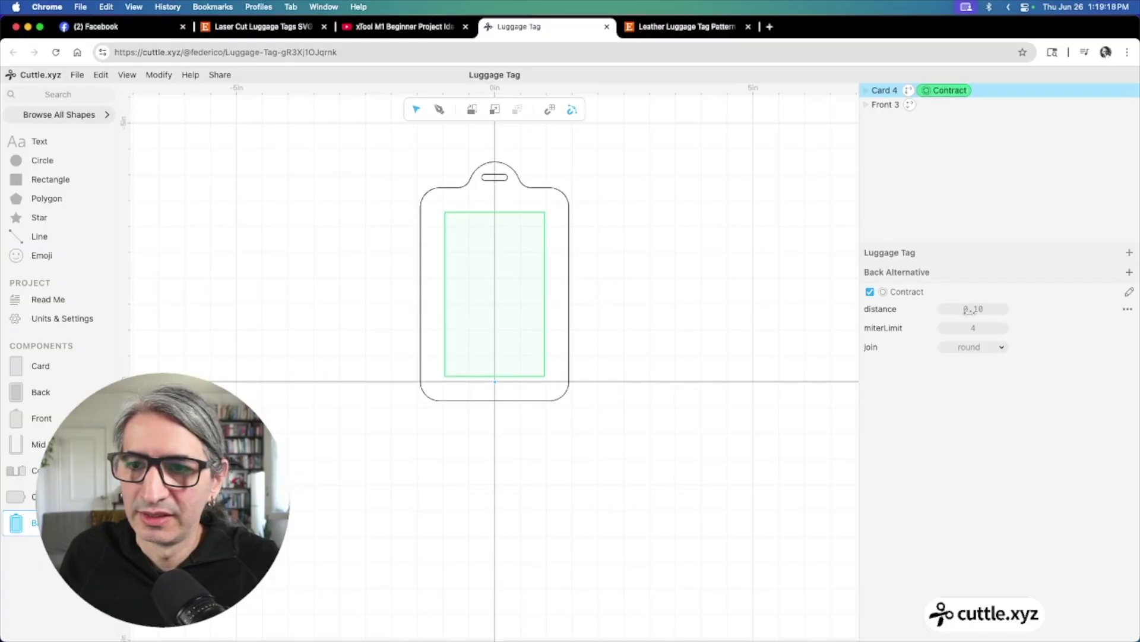
Apply a Round Corners modifier with a 0.10 radius to the contracted Card in Back Alternative
click(159, 75)
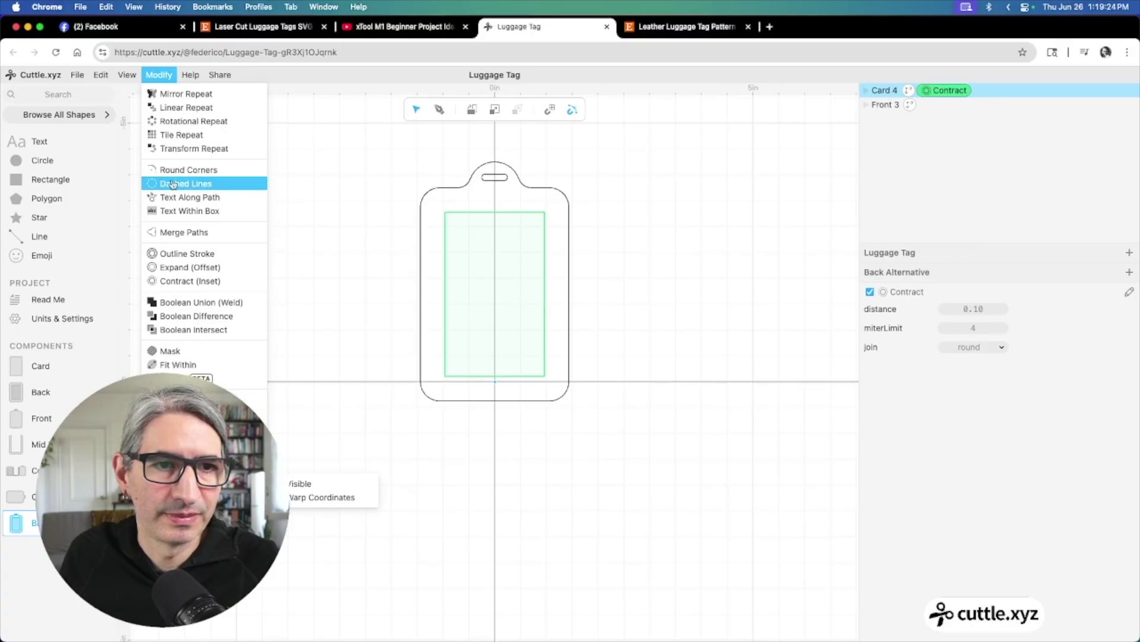
click(188, 170)
drag(969, 310, 959, 314)
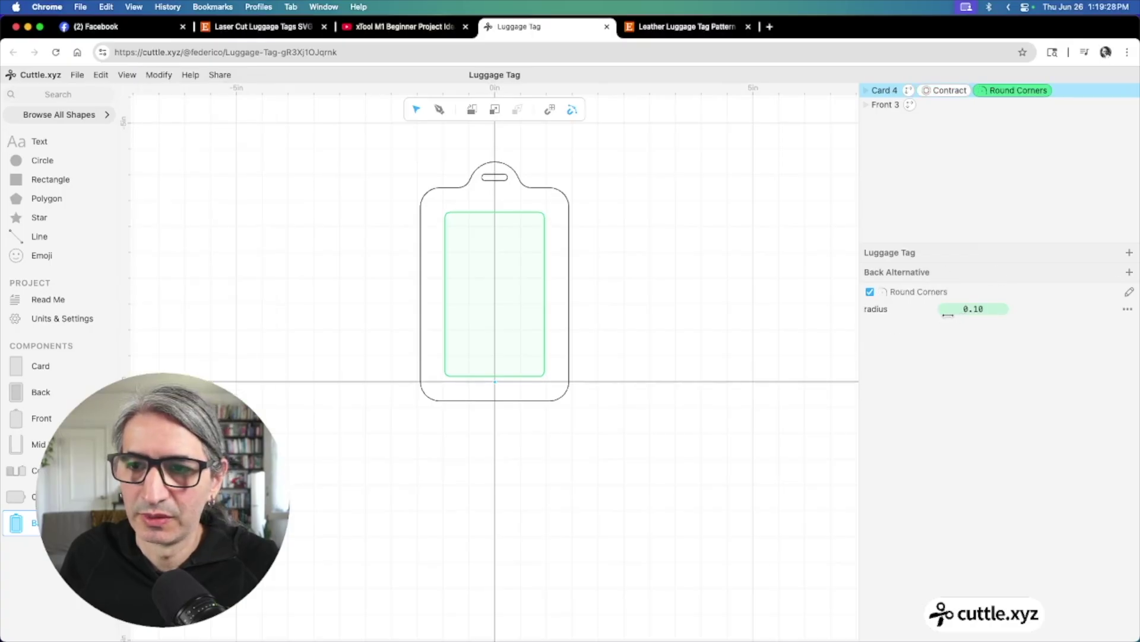
click(758, 311)
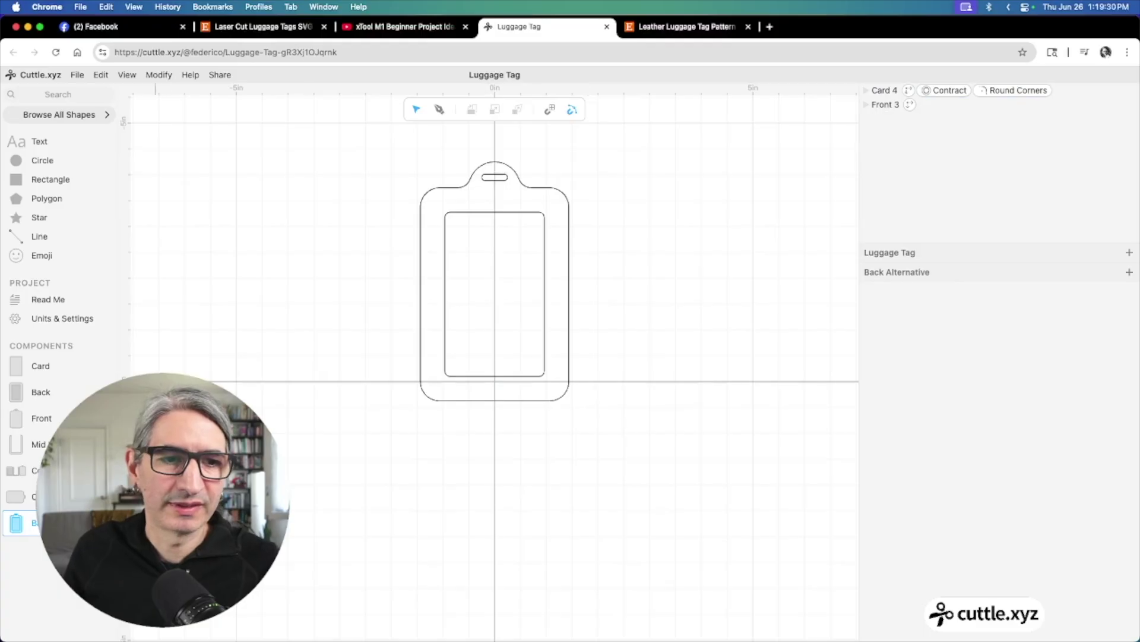
Add a new component and overlay a Front instance and a Back Alternative instance at its origin
click(24, 548)
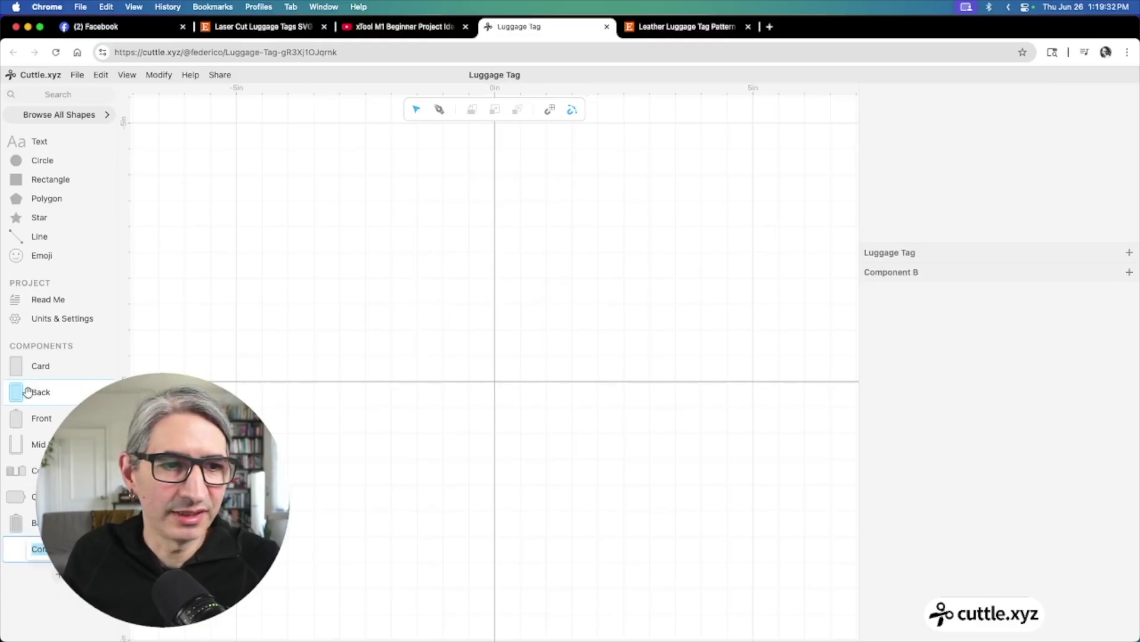
drag(30, 418, 496, 383)
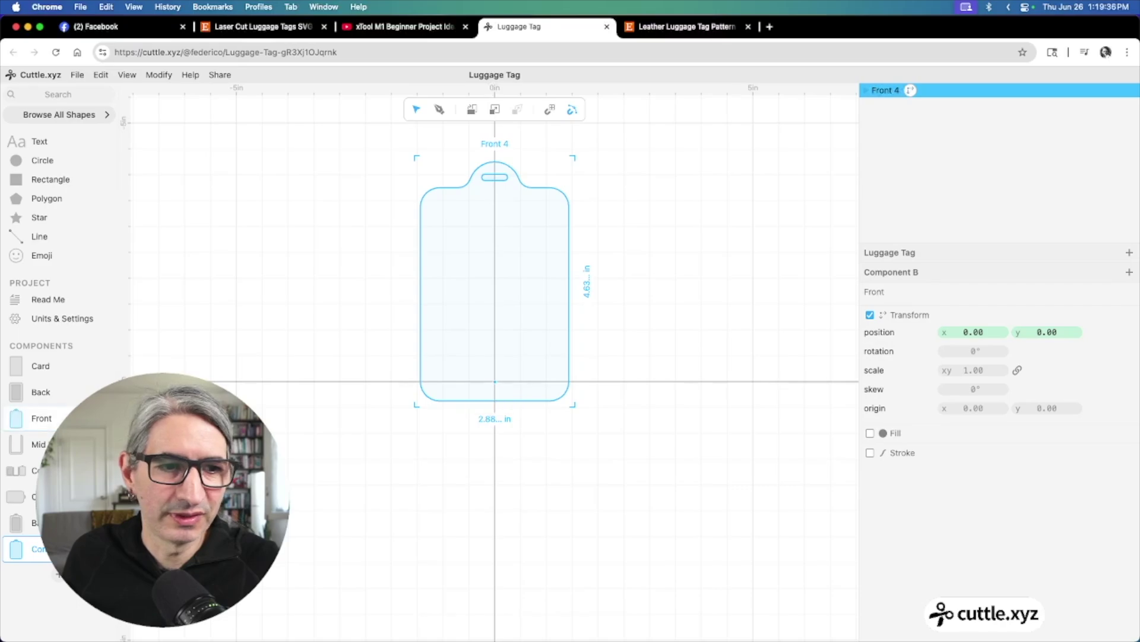
drag(19, 525, 656, 387)
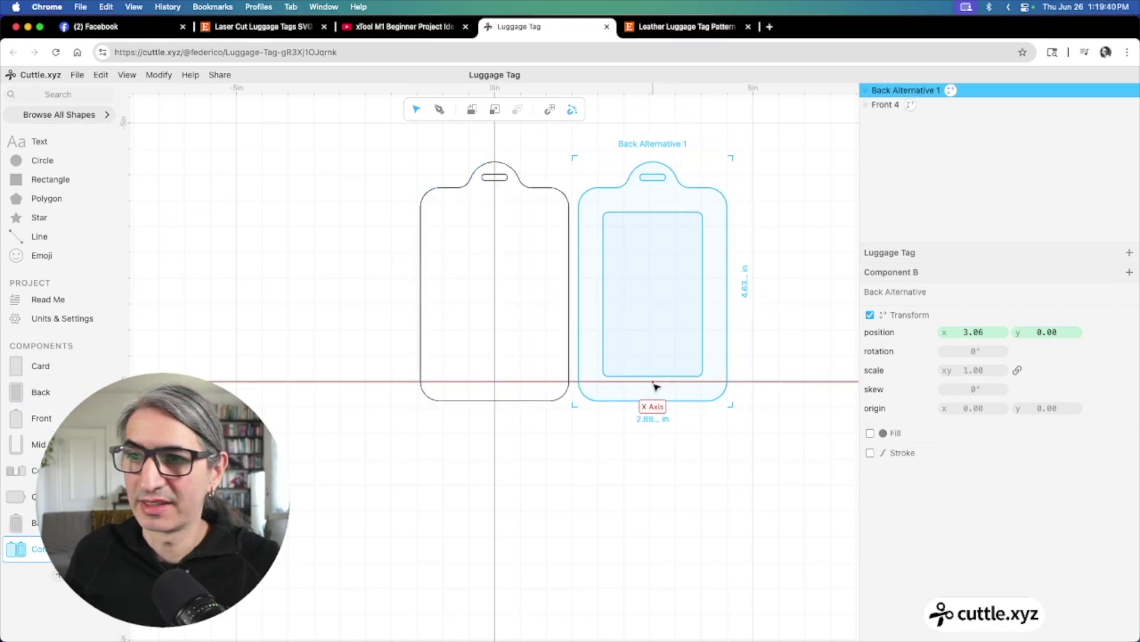
click(790, 357)
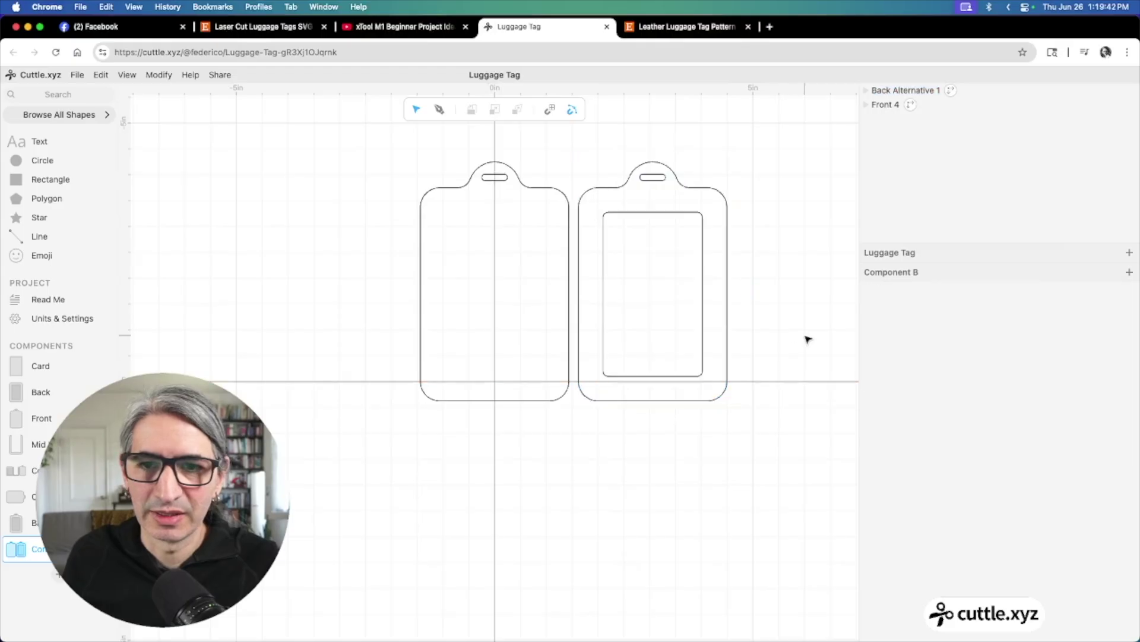
click(665, 385)
drag(656, 385, 502, 385)
click(690, 486)
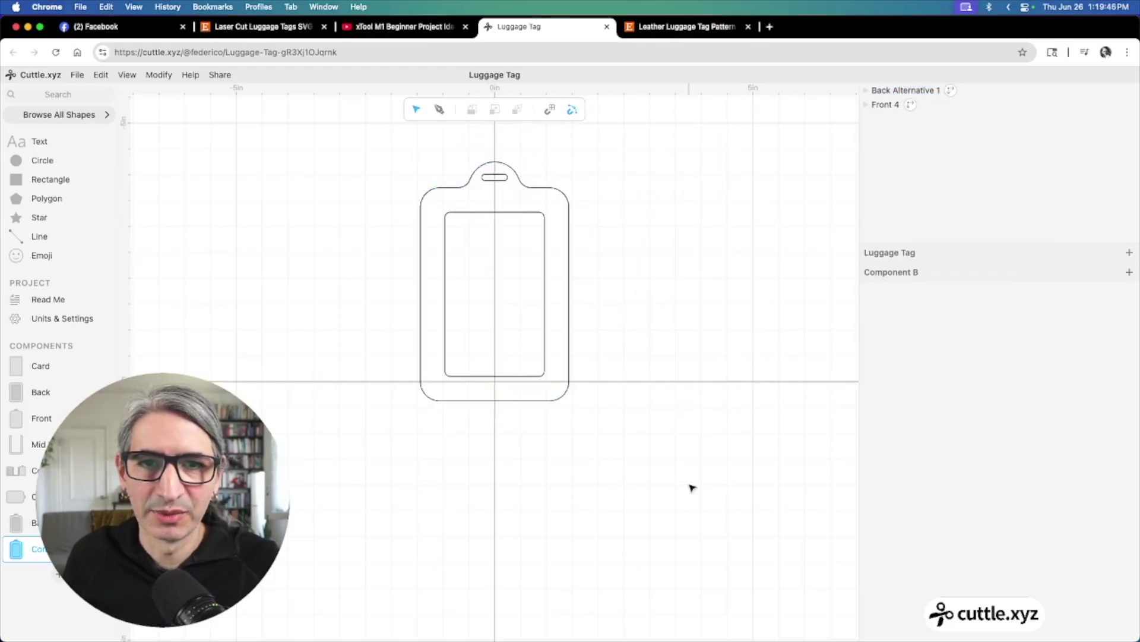
Place Mid Layer and Card instances at the origin, over the stacked Front and Back Alternative, to check how the layers fit
scroll(667, 382, up, 5)
scroll(701, 463, down, 3)
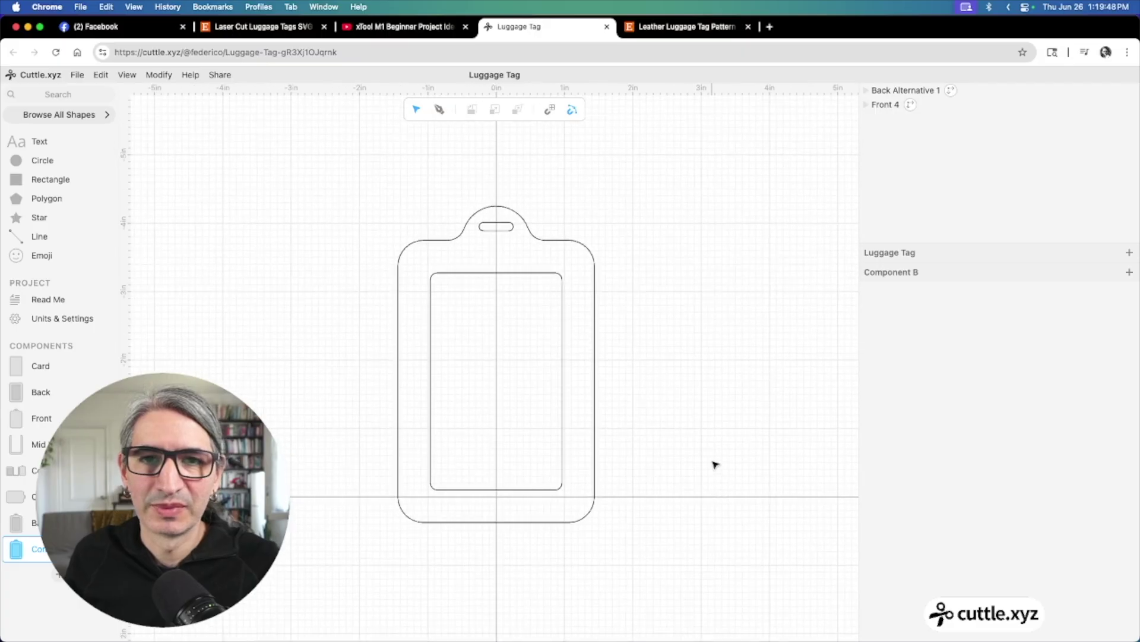
drag(6, 446, 547, 482)
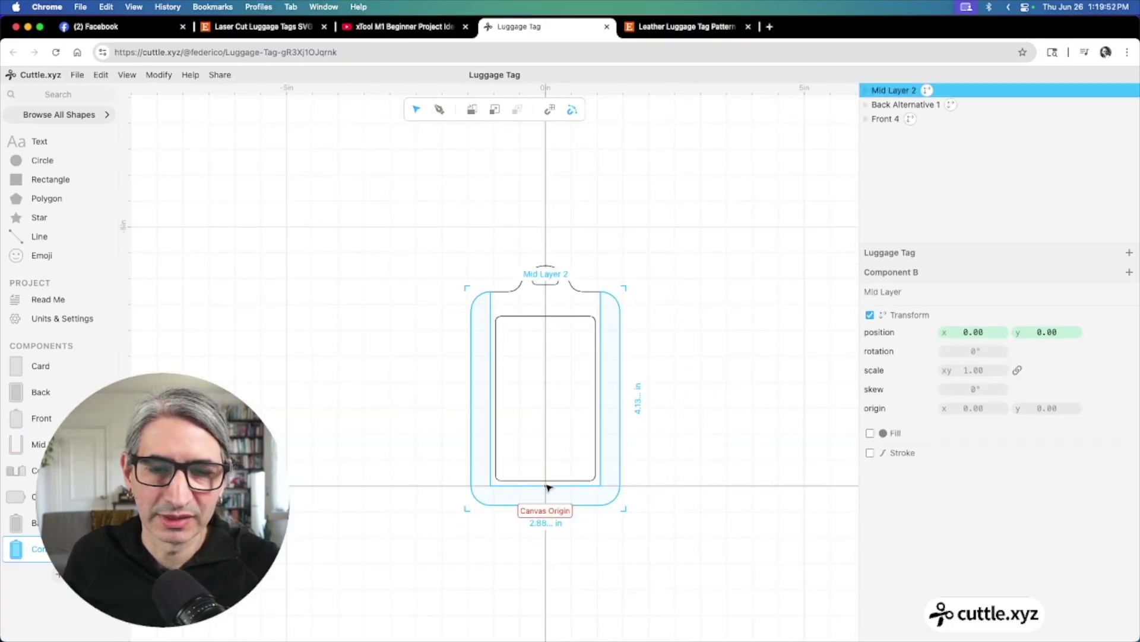
click(699, 448)
scroll(695, 448, up, 3)
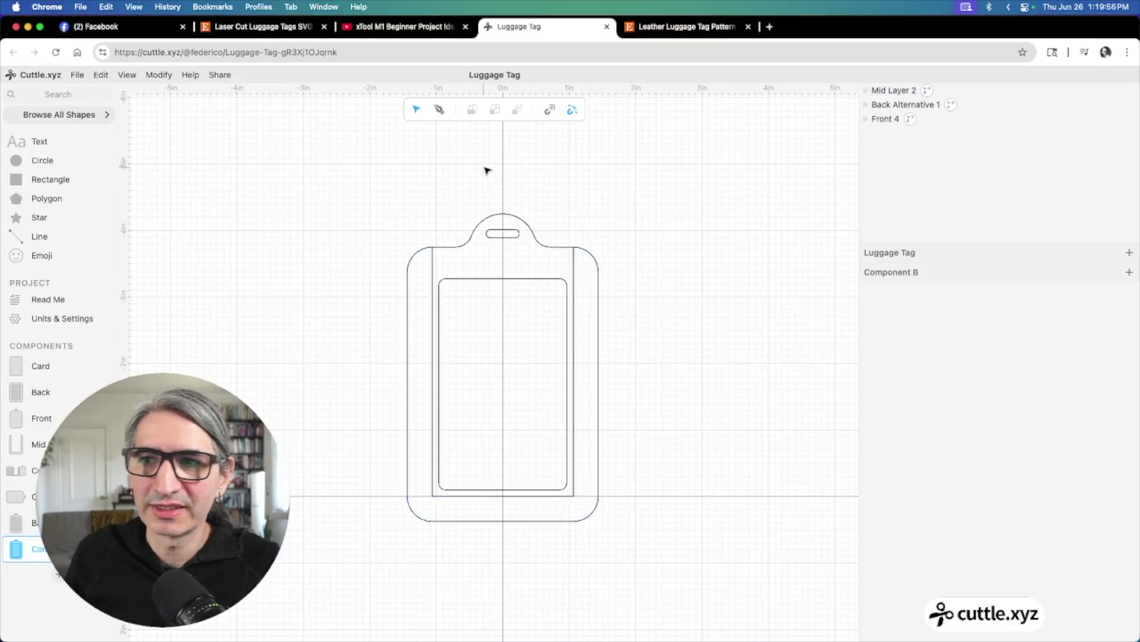
scroll(307, 371, down, 3)
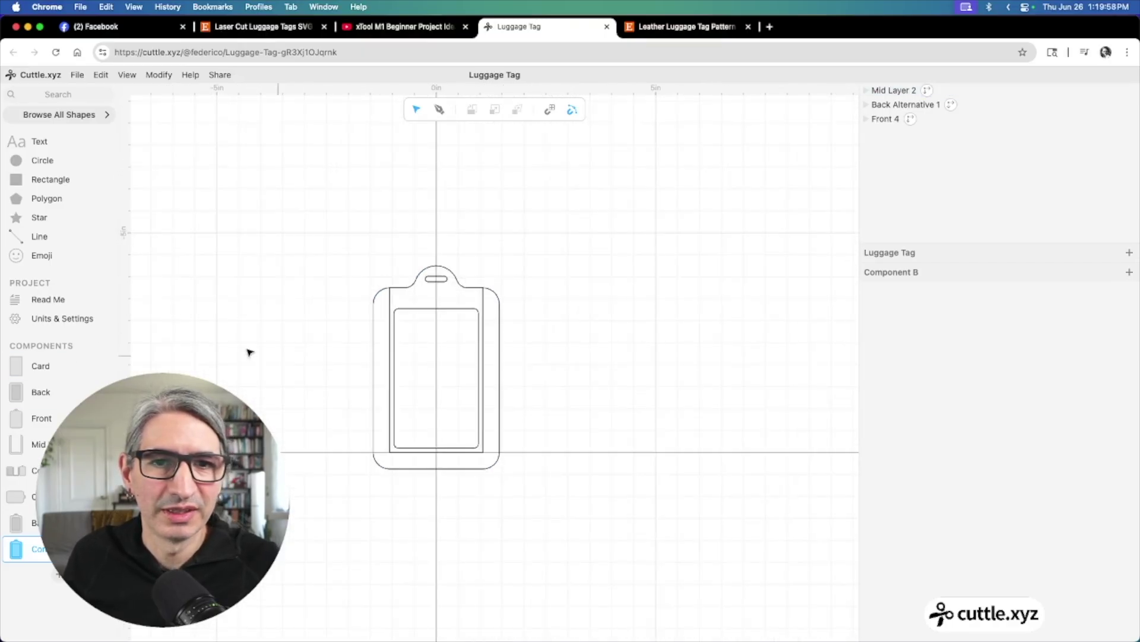
drag(41, 366, 434, 451)
click(547, 339)
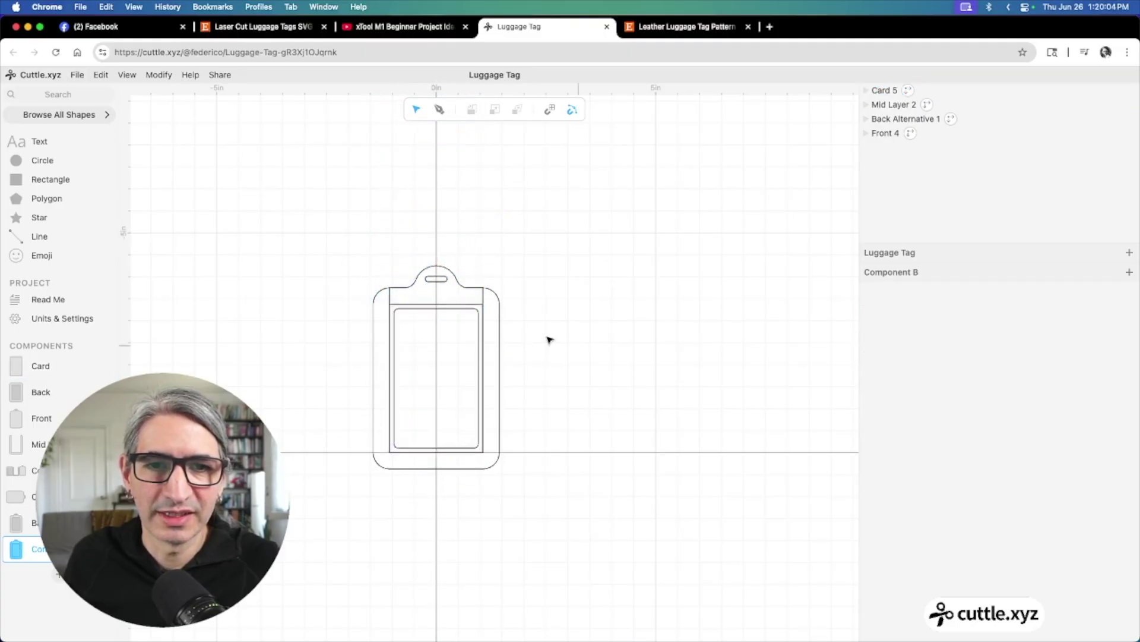
Delete the Card and Mid Layer instances, keeping only Front and Back Alternative in the new component
scroll(442, 301, up, 1)
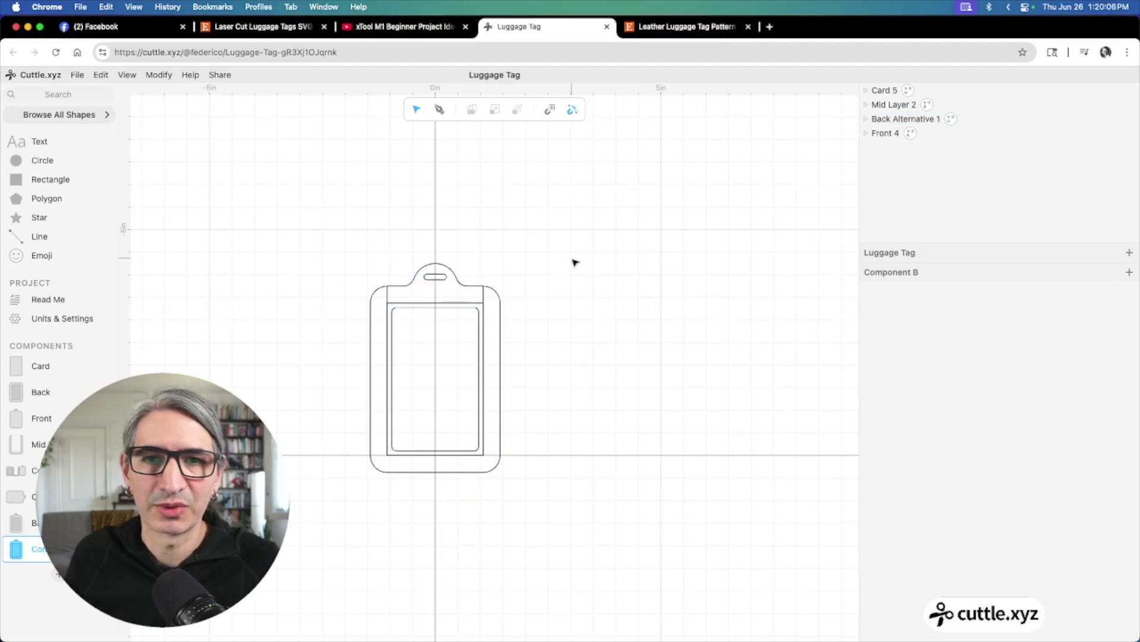
scroll(577, 265, up, 1)
drag(578, 275, 719, 212)
scroll(719, 212, down, 1)
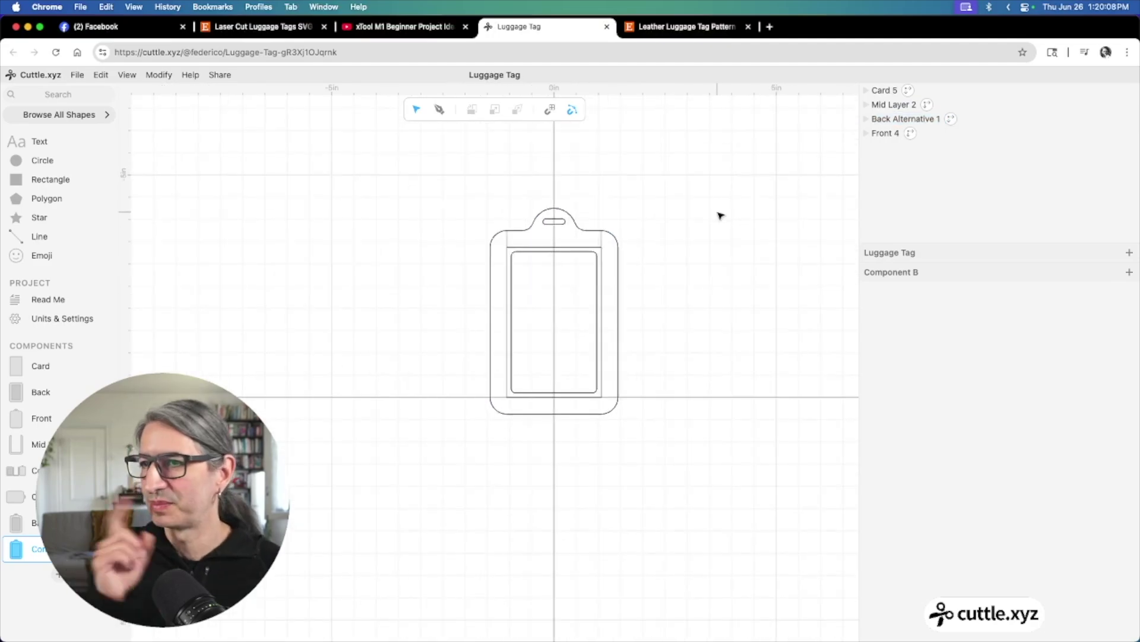
click(559, 248)
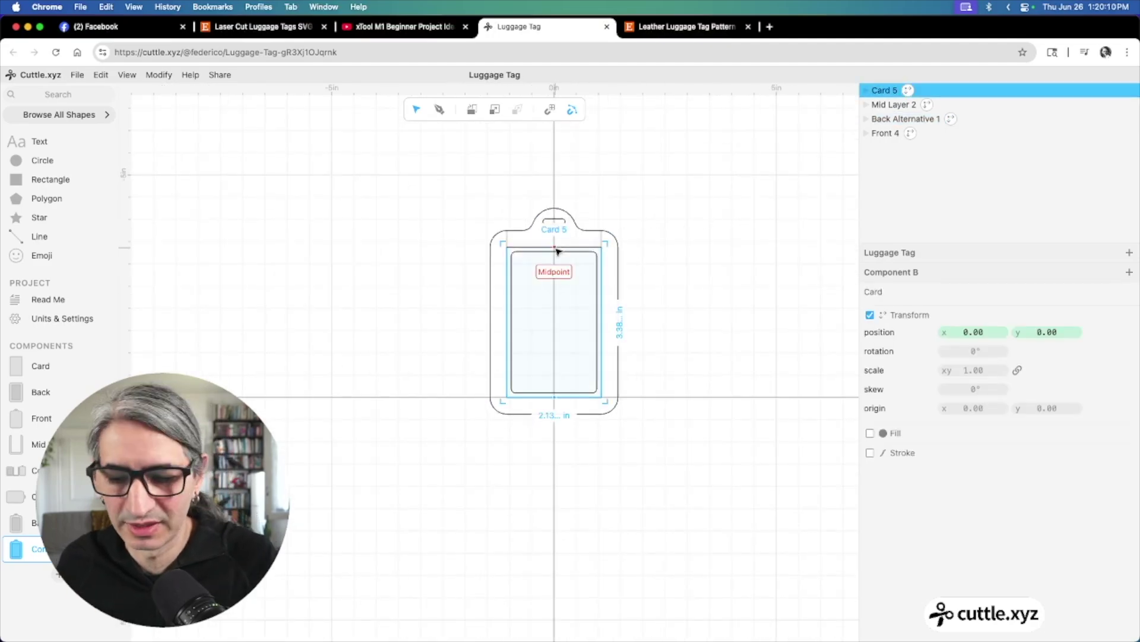
key(Delete)
click(591, 250)
key(Delete)
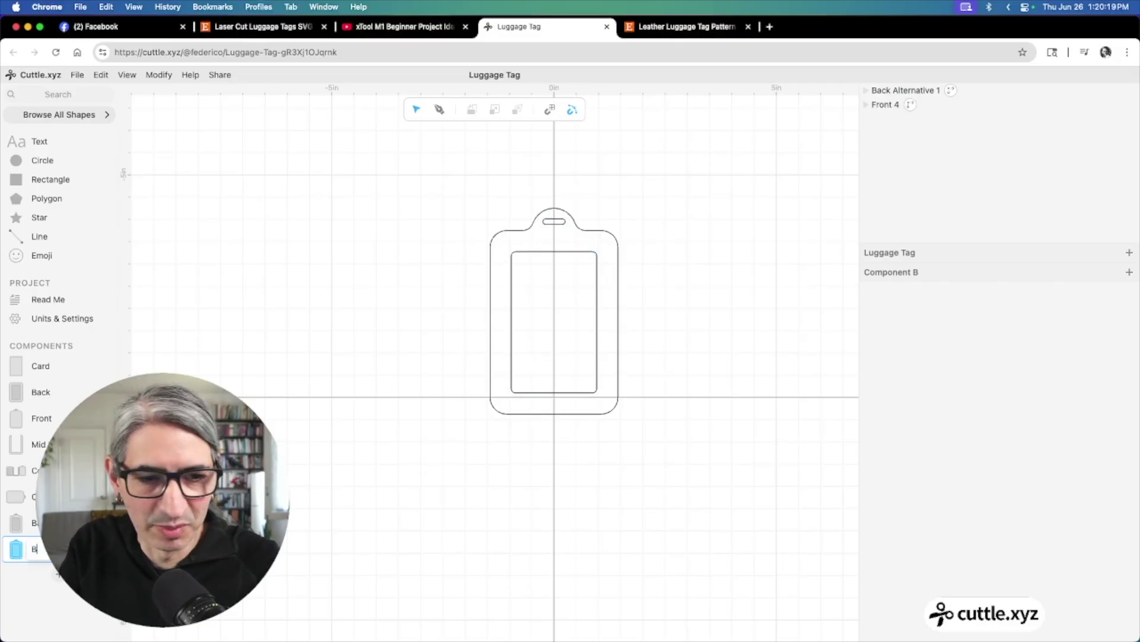
Search the shape library for "fit" and place a Fit Text box in Custum Front with its left edge on the vertical axis
click(33, 495)
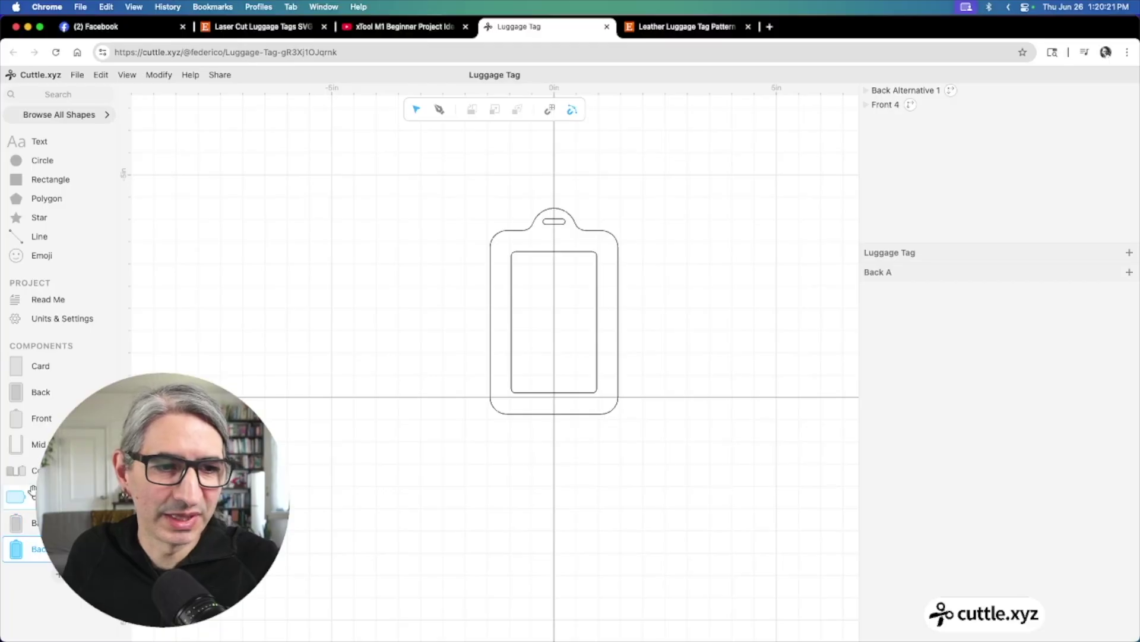
scroll(409, 354, up, 2)
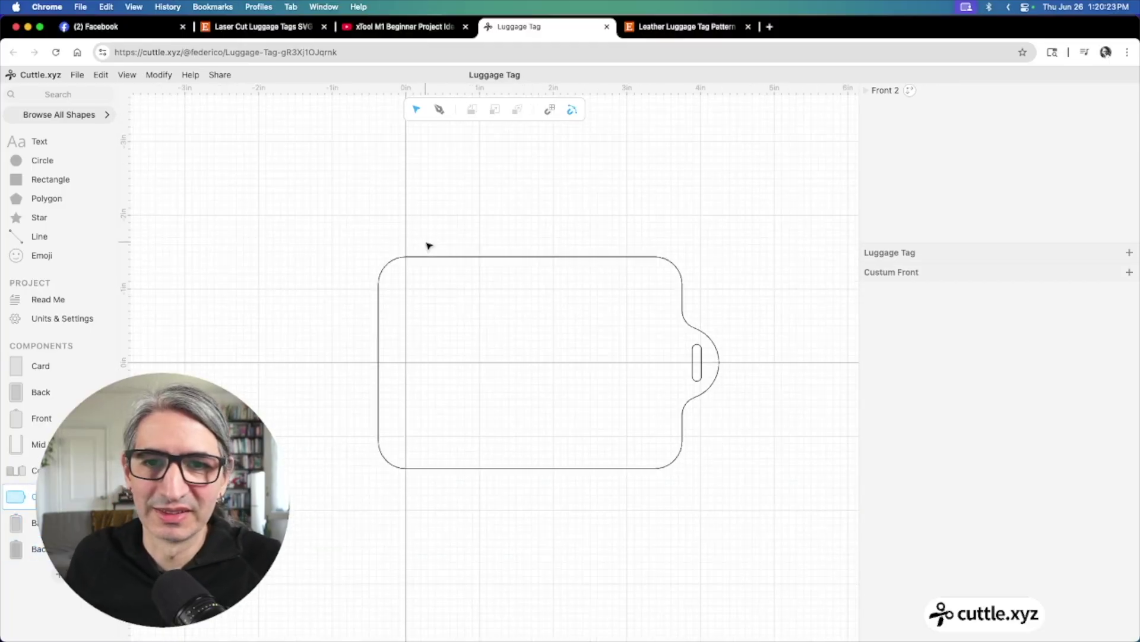
scroll(423, 249, down, 2)
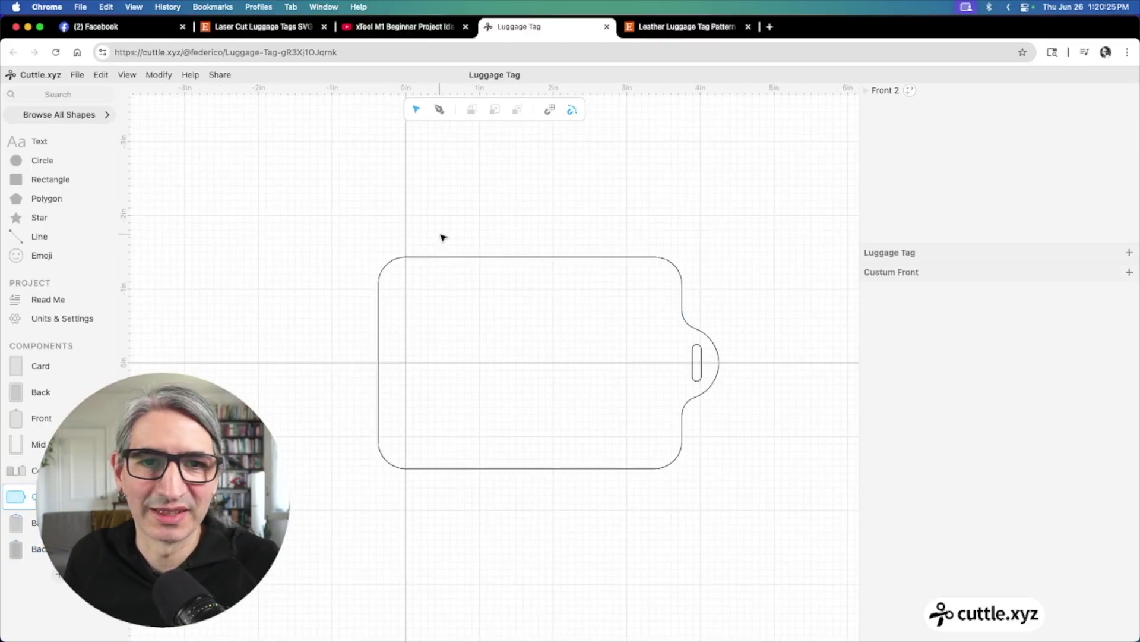
scroll(400, 225, down, 1)
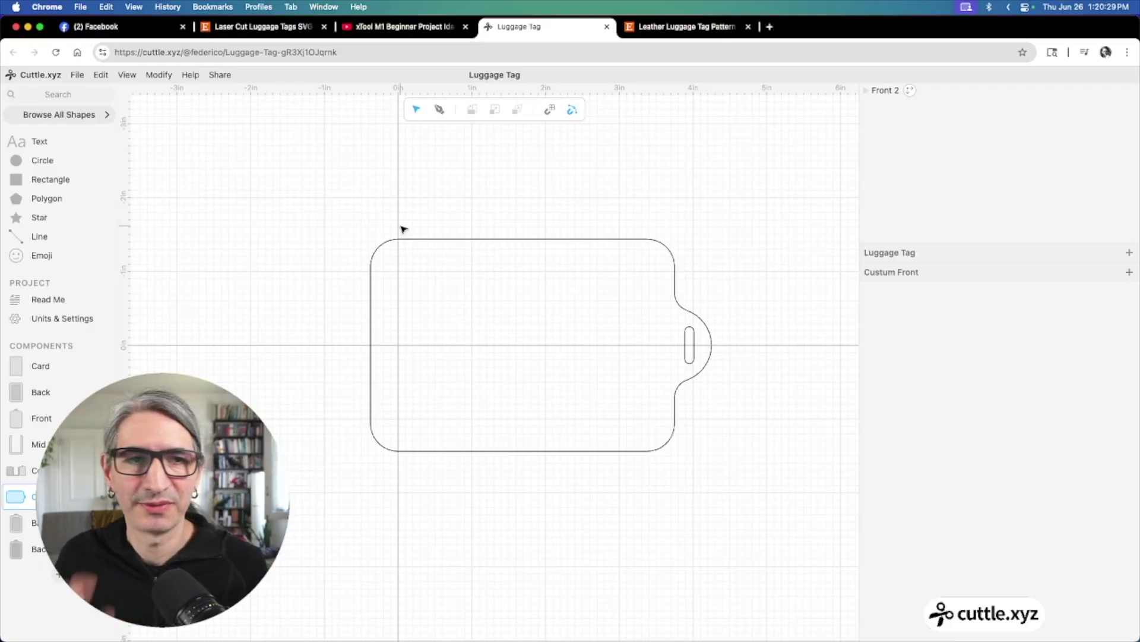
click(80, 96)
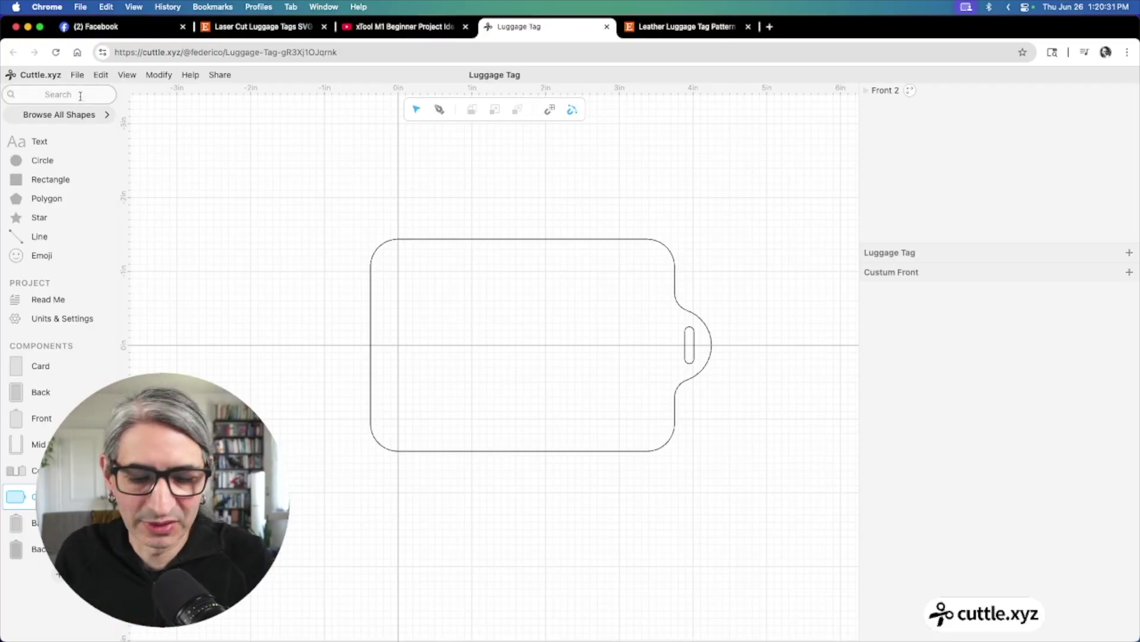
text(fit)
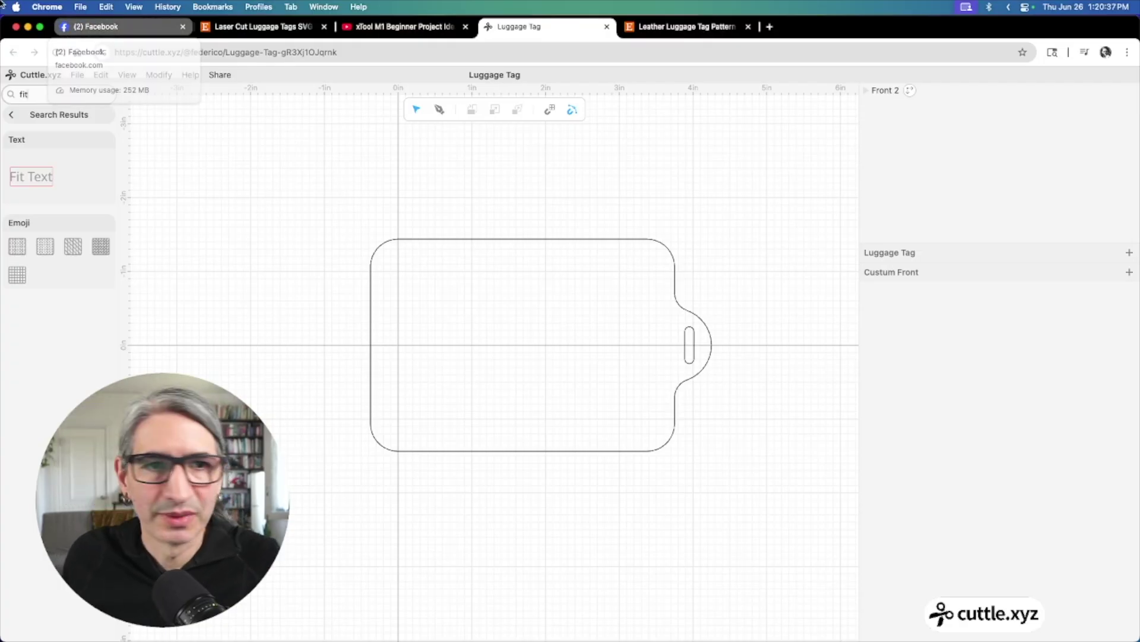
drag(31, 177, 522, 344)
drag(377, 351, 401, 348)
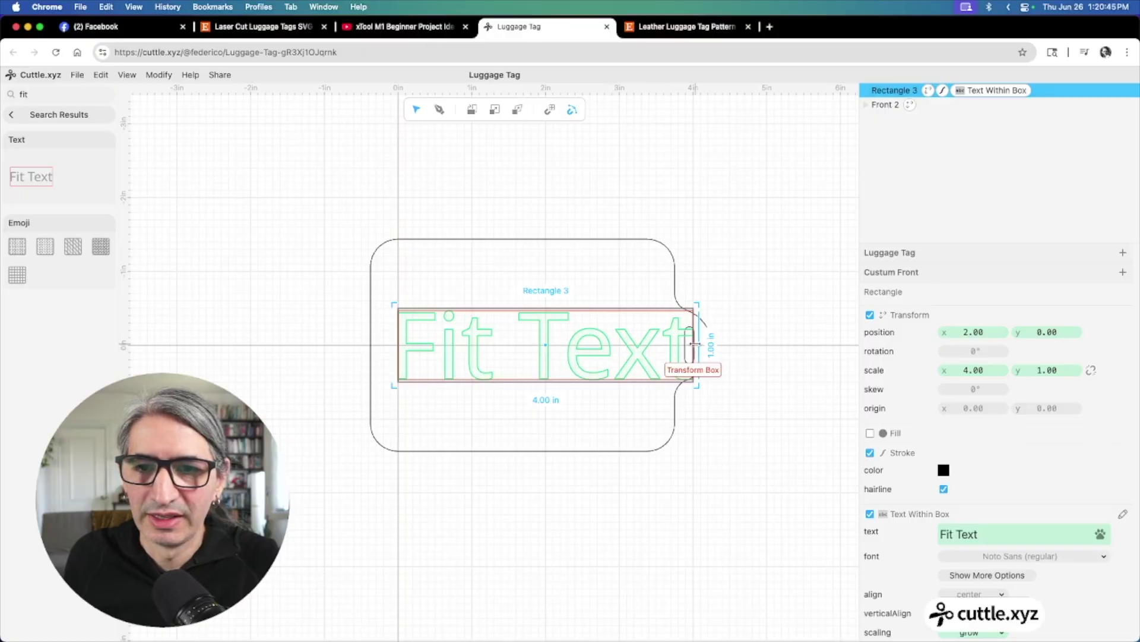
Resize the Fit Text box to about 3.49 by 2.40 in so it fills the tag body, and close the search results
drag(695, 344, 656, 345)
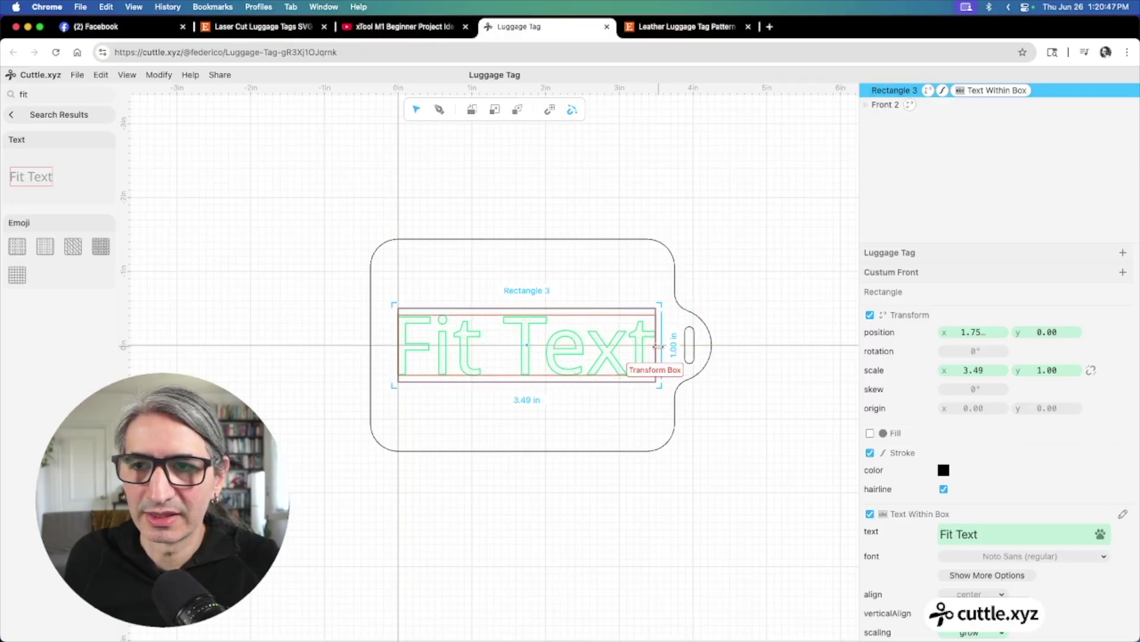
drag(539, 304, 539, 256)
drag(533, 385, 543, 440)
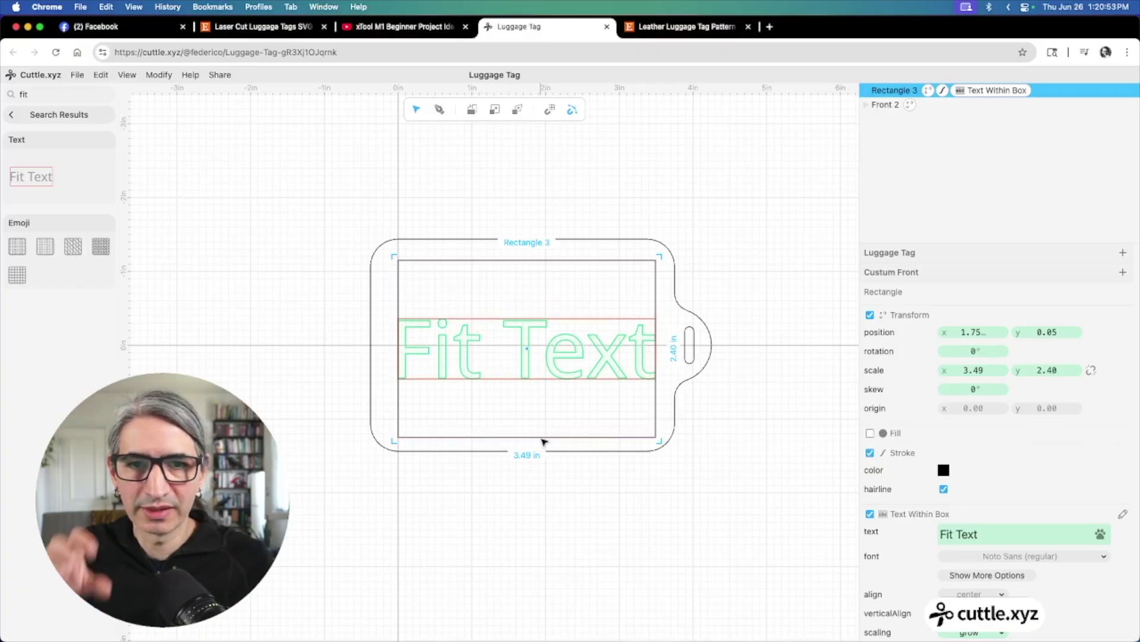
click(60, 115)
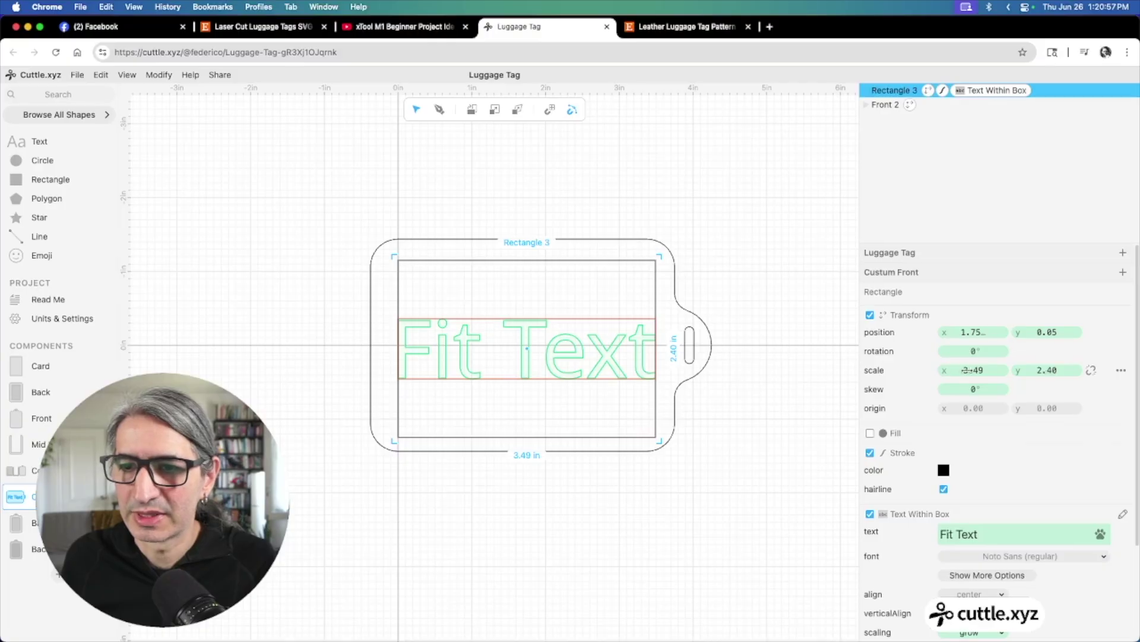
Set the text box's scale to 3 + 3/8 by 2.50 and realign its left edge with the vertical axis
click(971, 371)
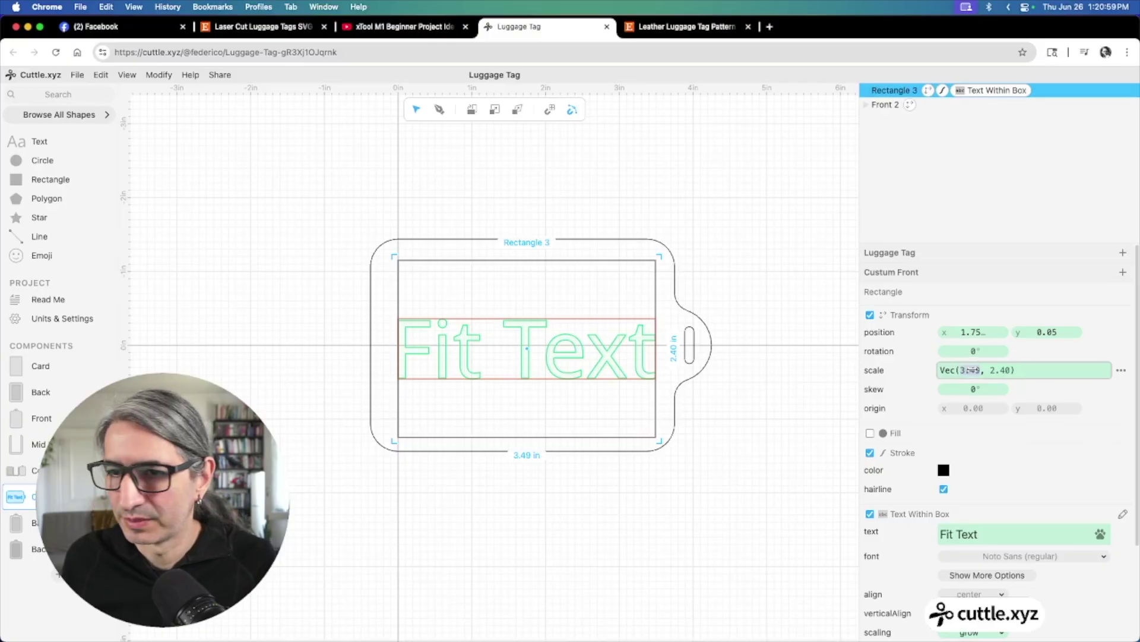
key(BackSpace)
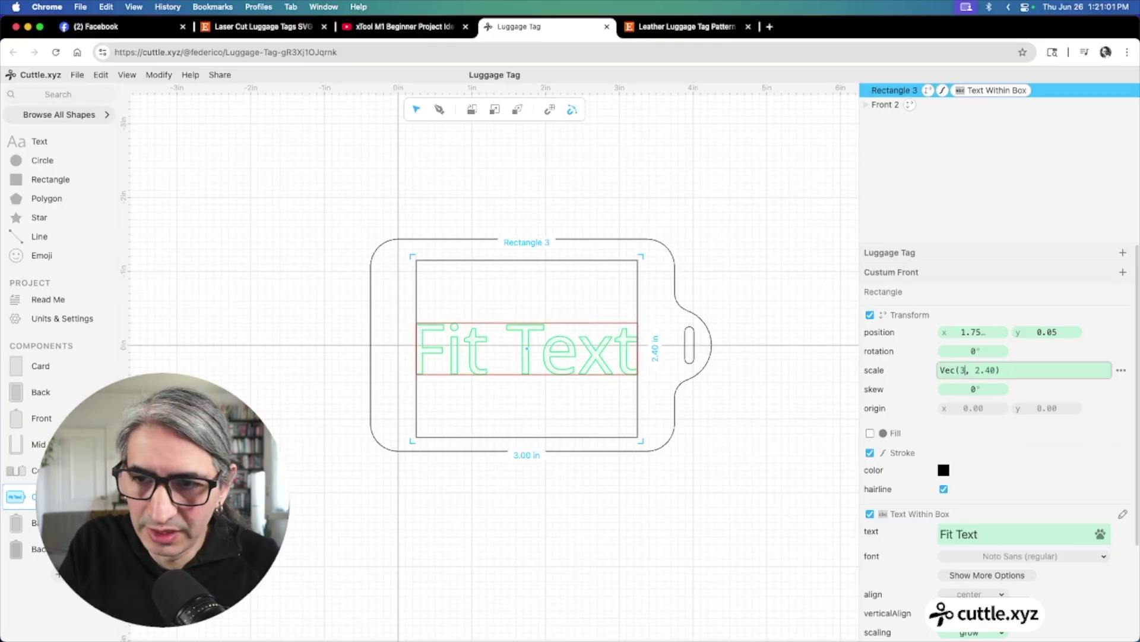
text(+)
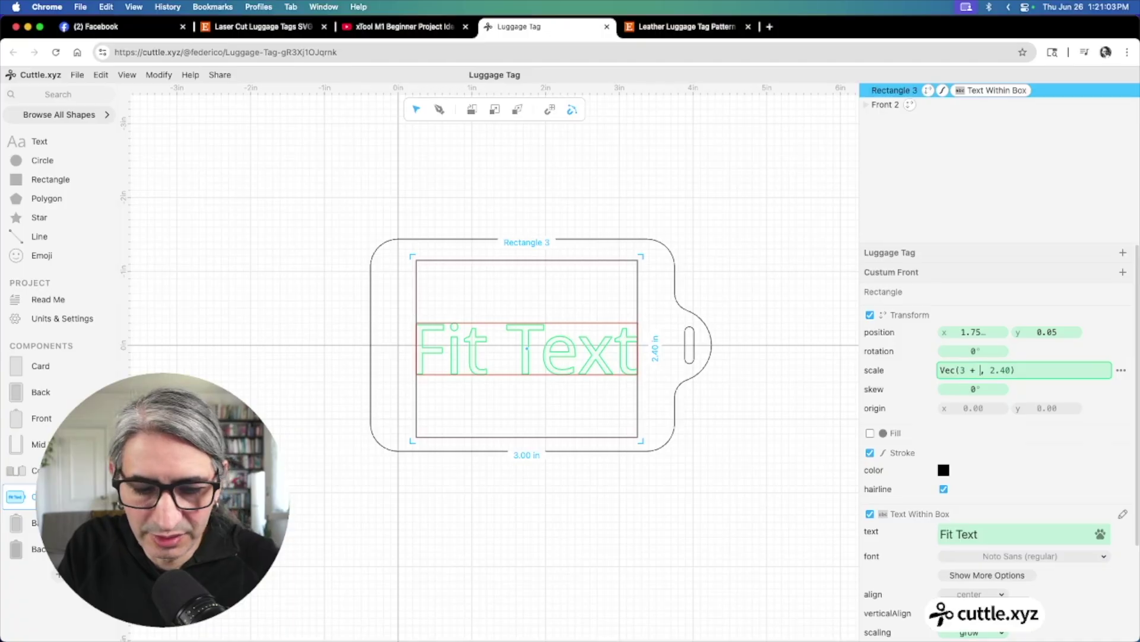
text( 3/8)
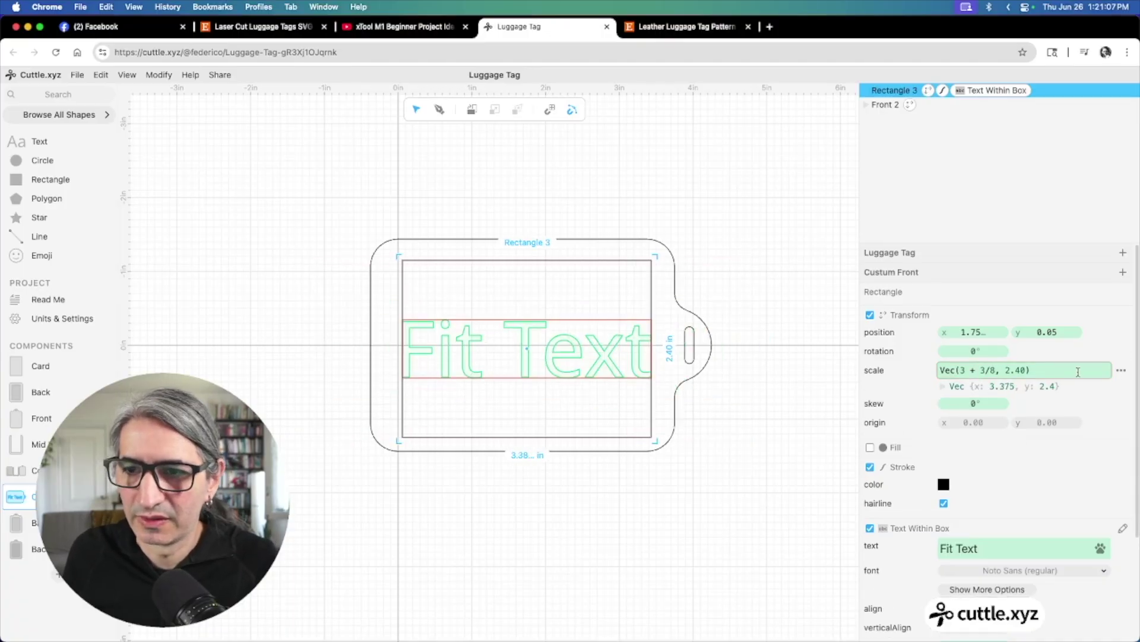
key(Up)
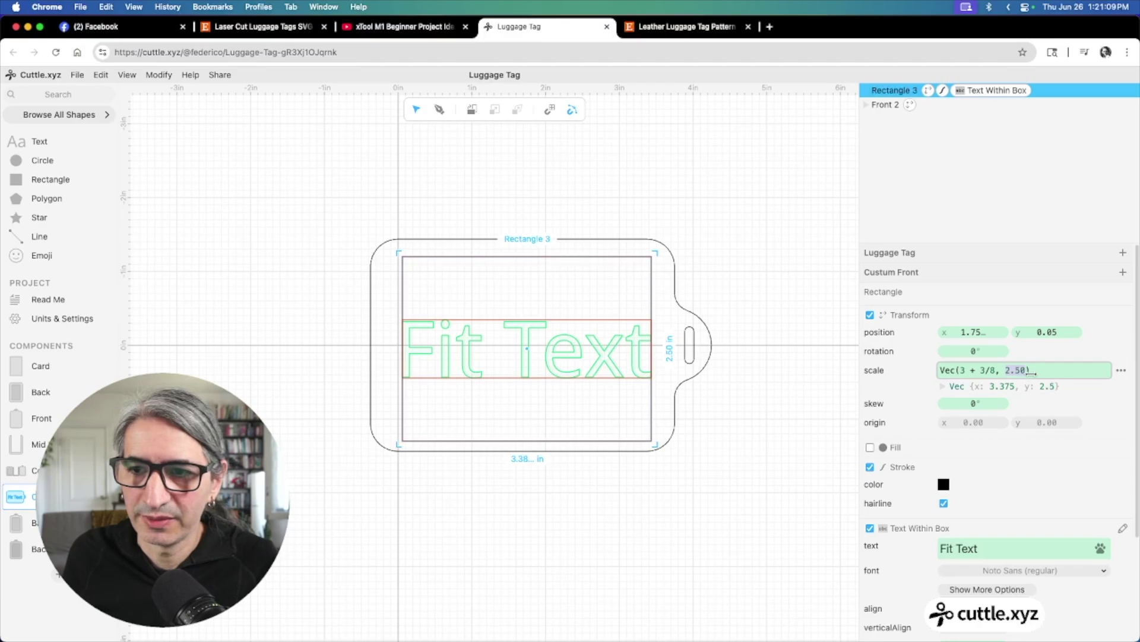
drag(405, 354, 400, 354)
click(307, 294)
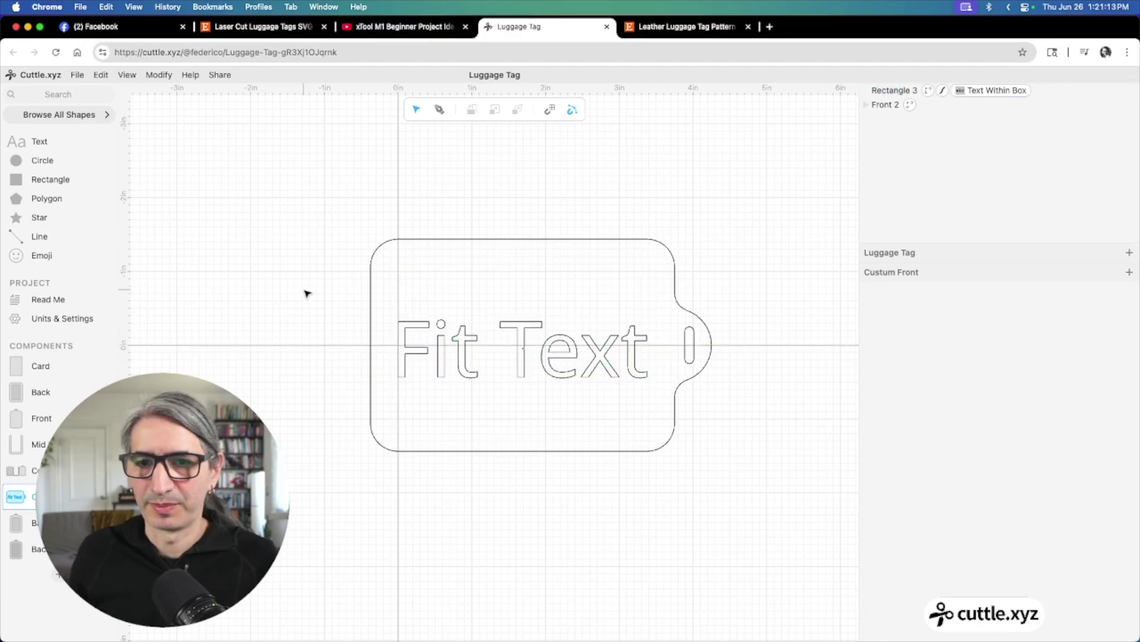
Replace the Fit Text box's wording with "Let's Go" and "Places!" on two lines
click(522, 343)
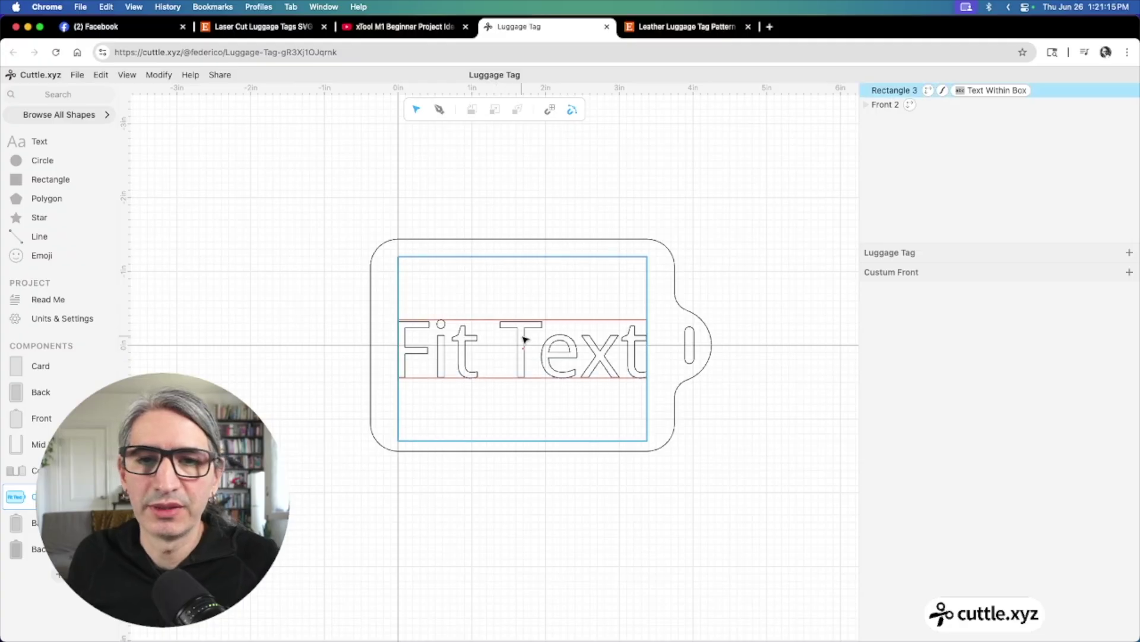
scroll(990, 553, down, 3)
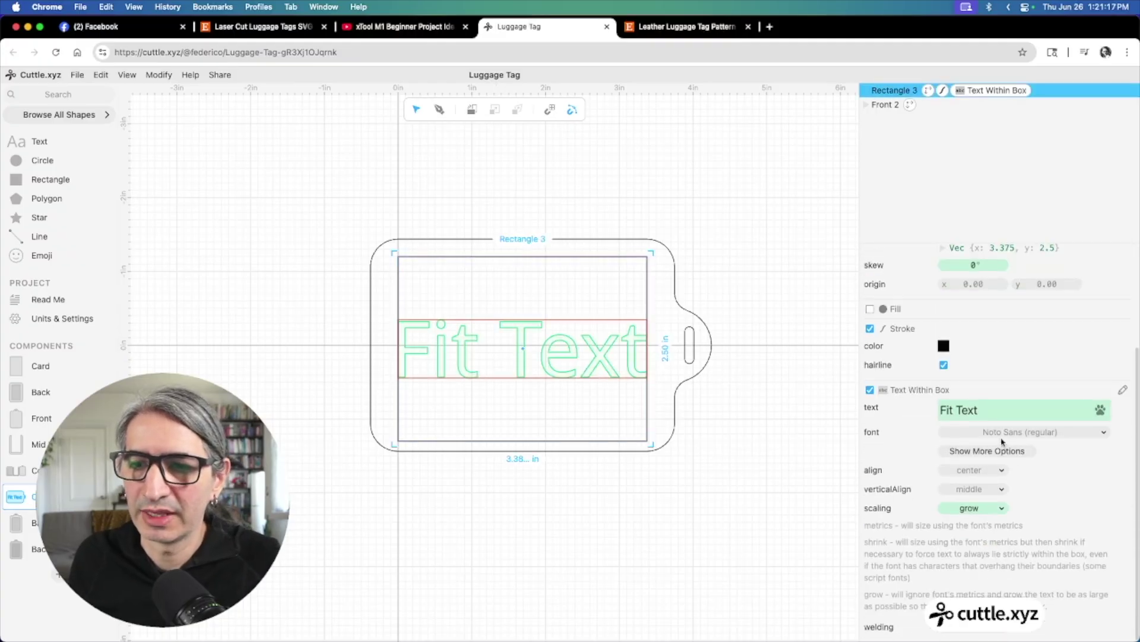
drag(1004, 411, 907, 408)
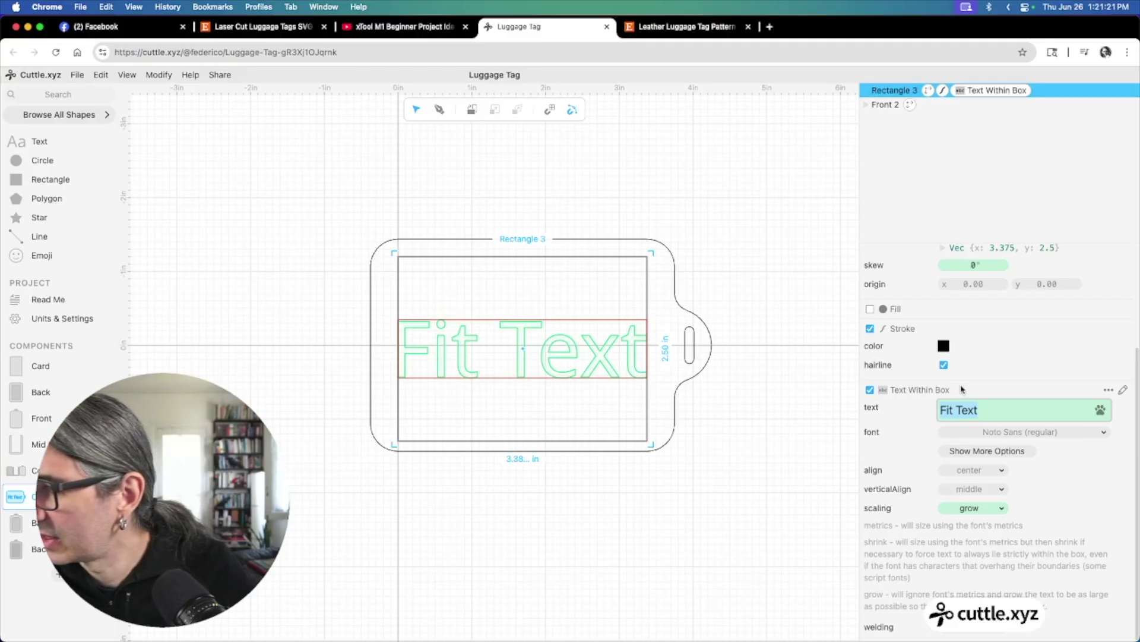
text(Let)
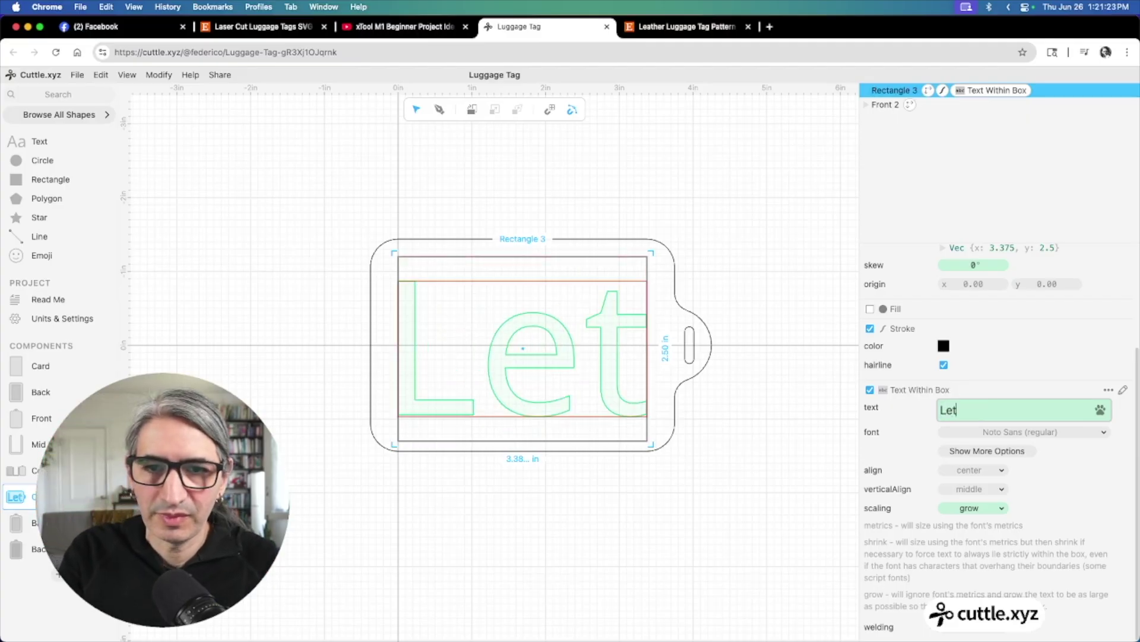
text('s Go)
key(Return)
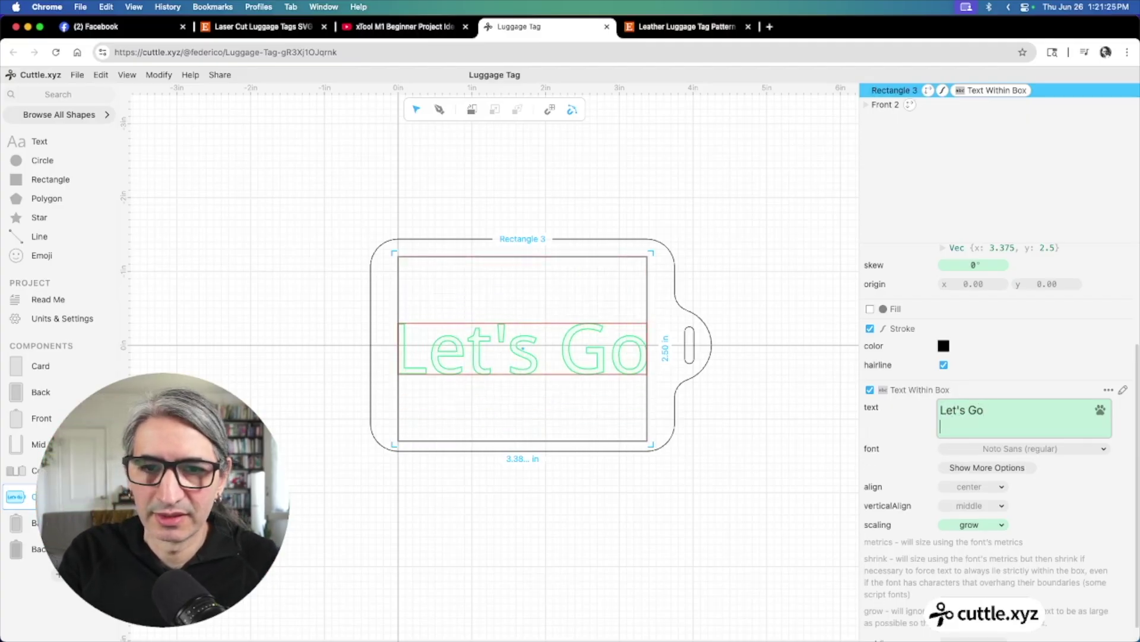
text(Places)
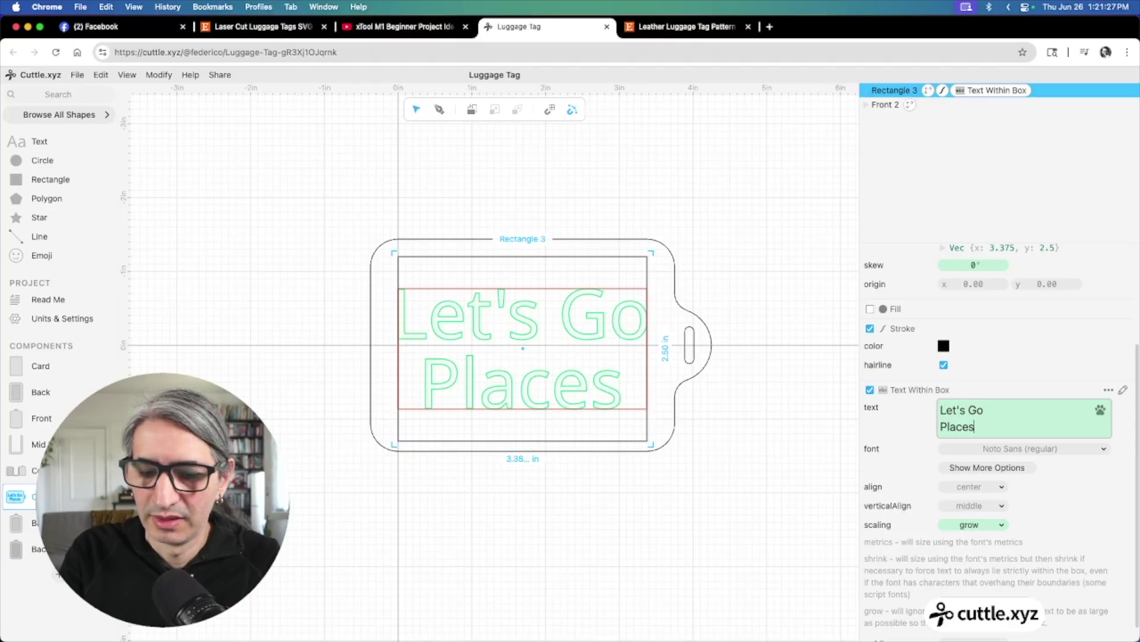
text(!)
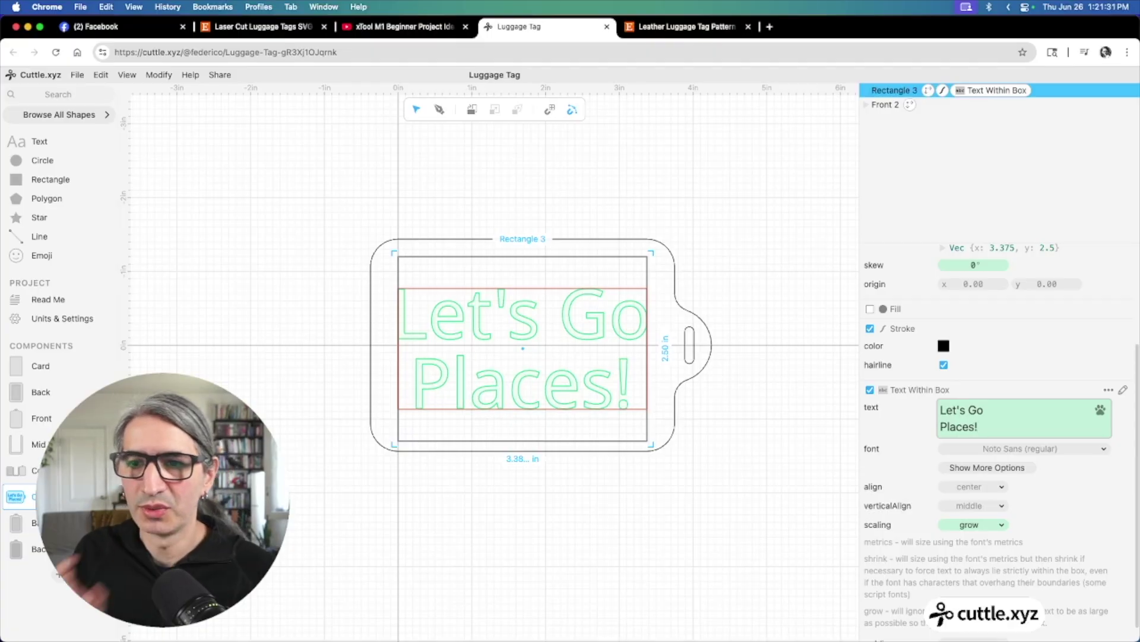
click(726, 513)
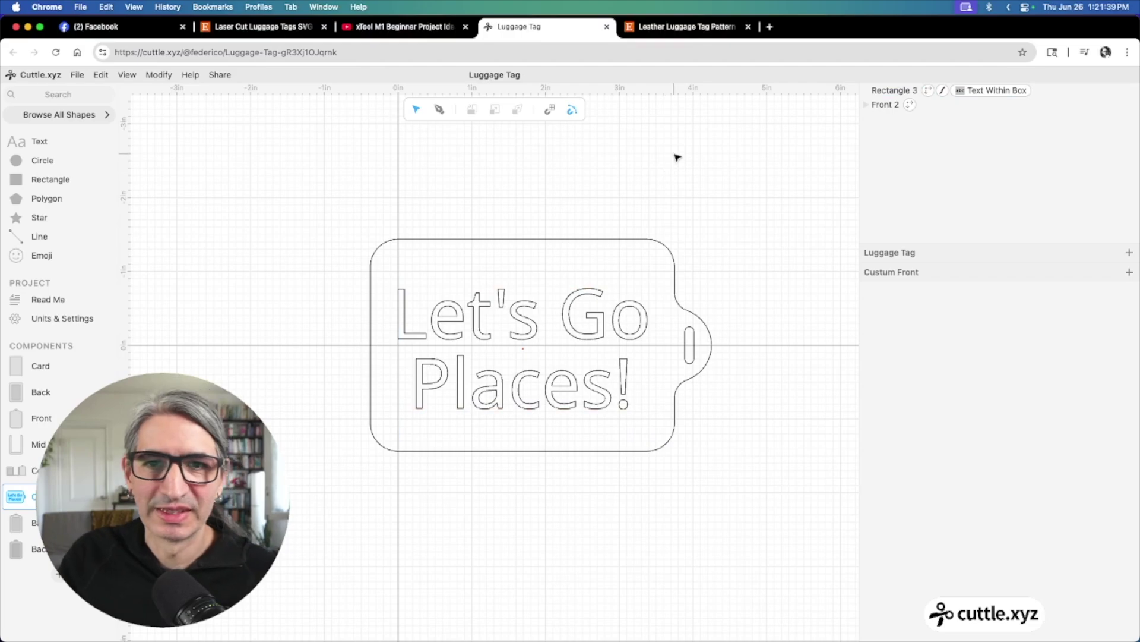
click(591, 323)
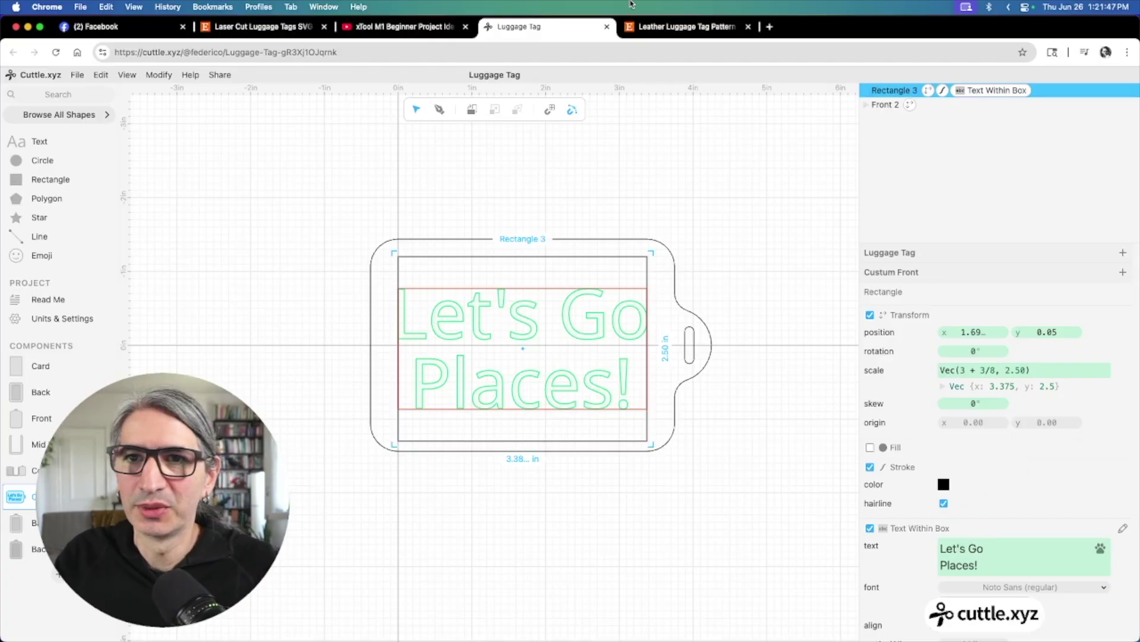
Search the web for "google font" in a new browser tab and open the Google Fonts site
click(769, 27)
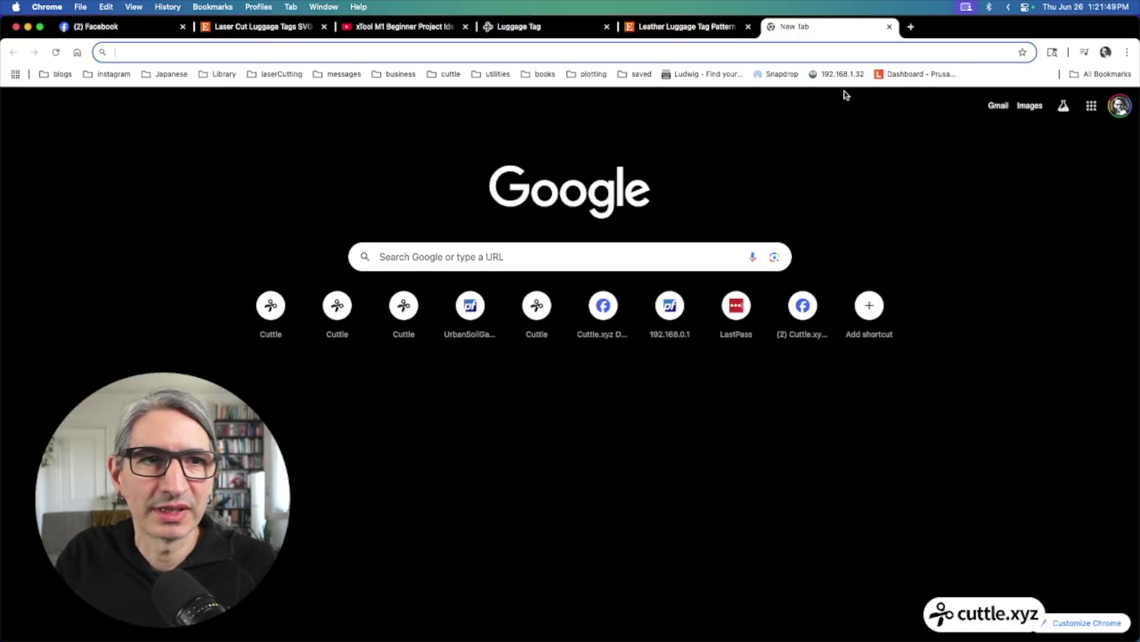
text(goofonts.com/tag/slab)
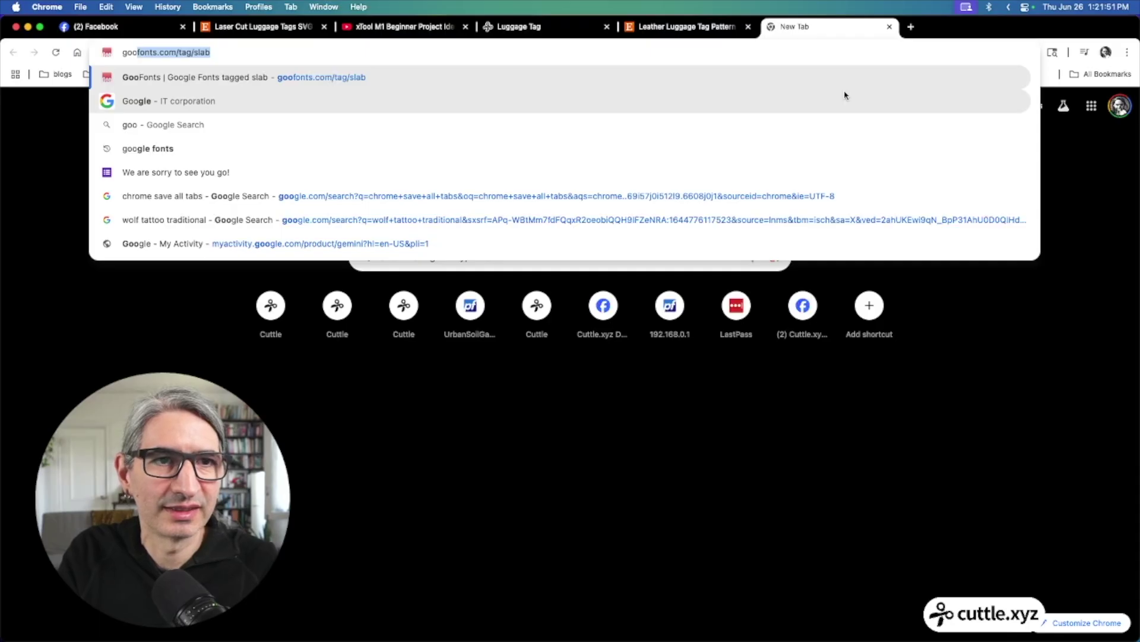
key(Return)
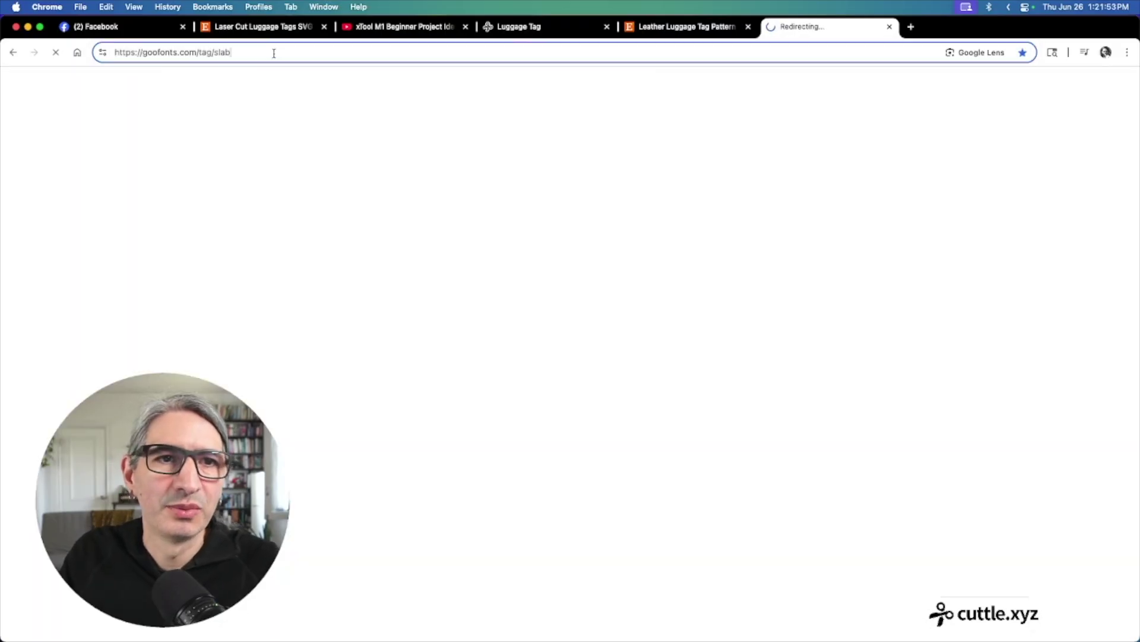
click(282, 50)
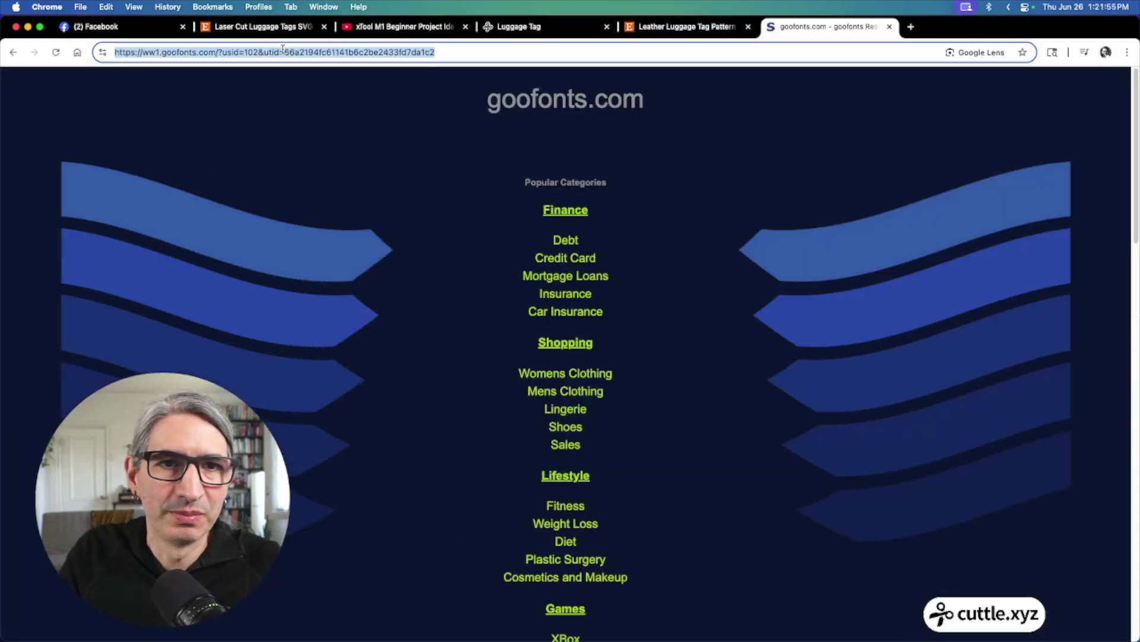
text(go)
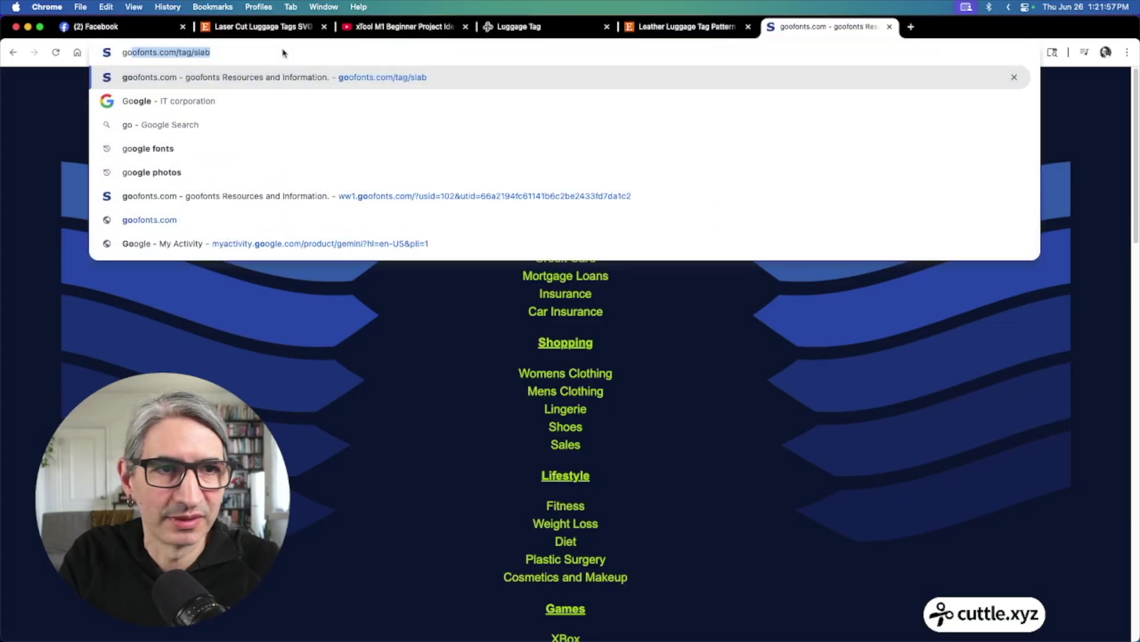
text(ogle font)
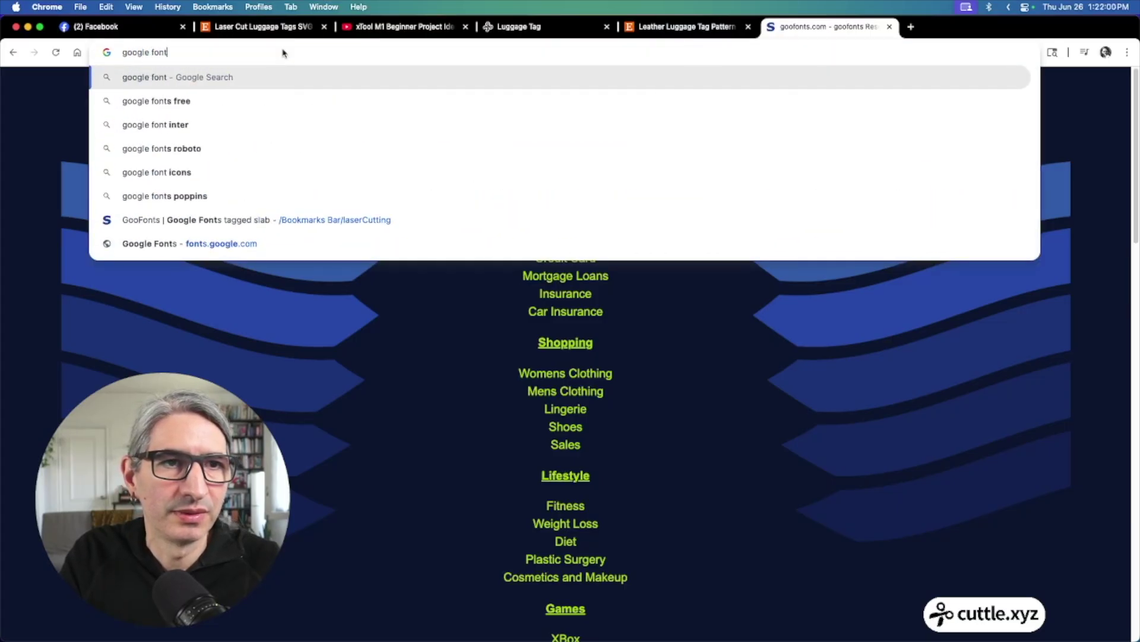
key(Return)
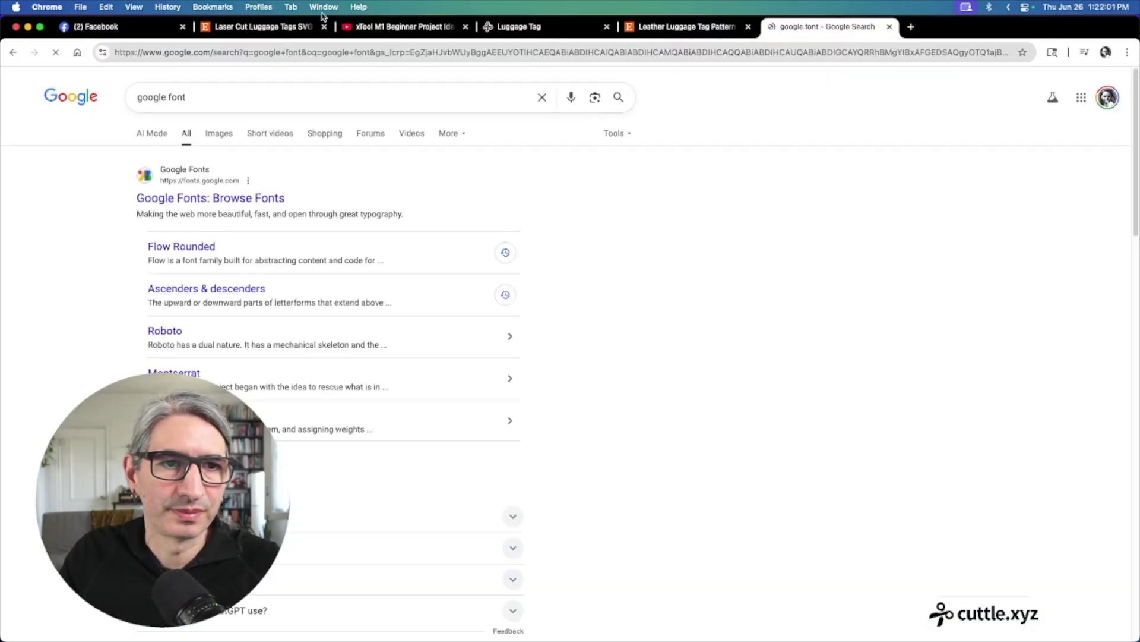
click(247, 197)
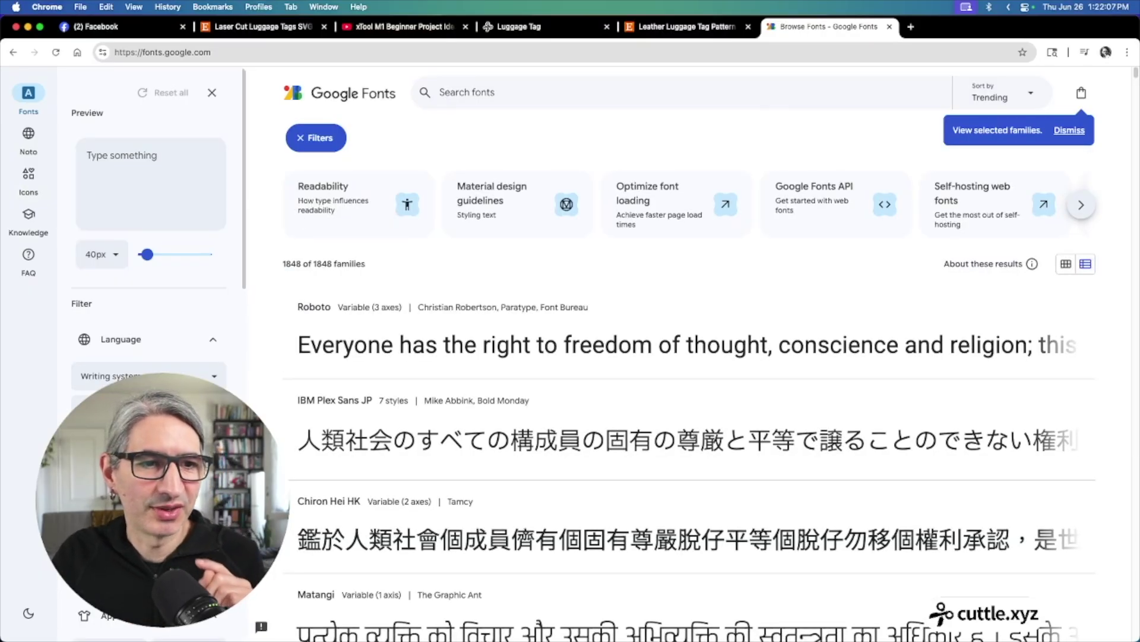
Filter the Google Fonts families by the Artistic feeling
scroll(154, 321, down, 1)
scroll(142, 303, down, 4)
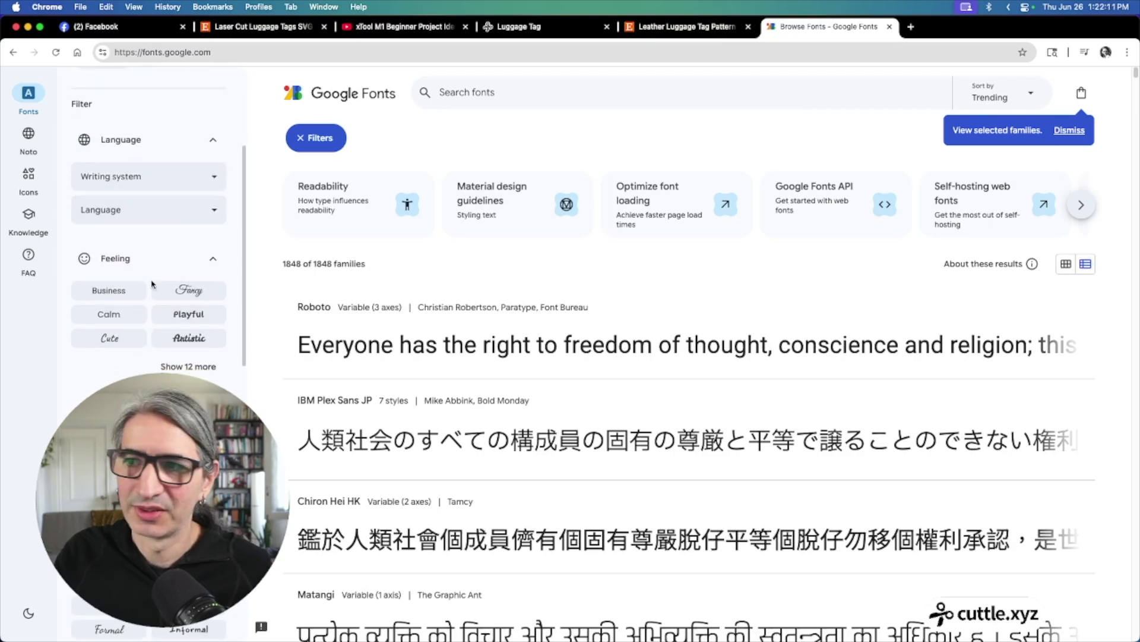
scroll(121, 291, down, 4)
scroll(121, 290, up, 1)
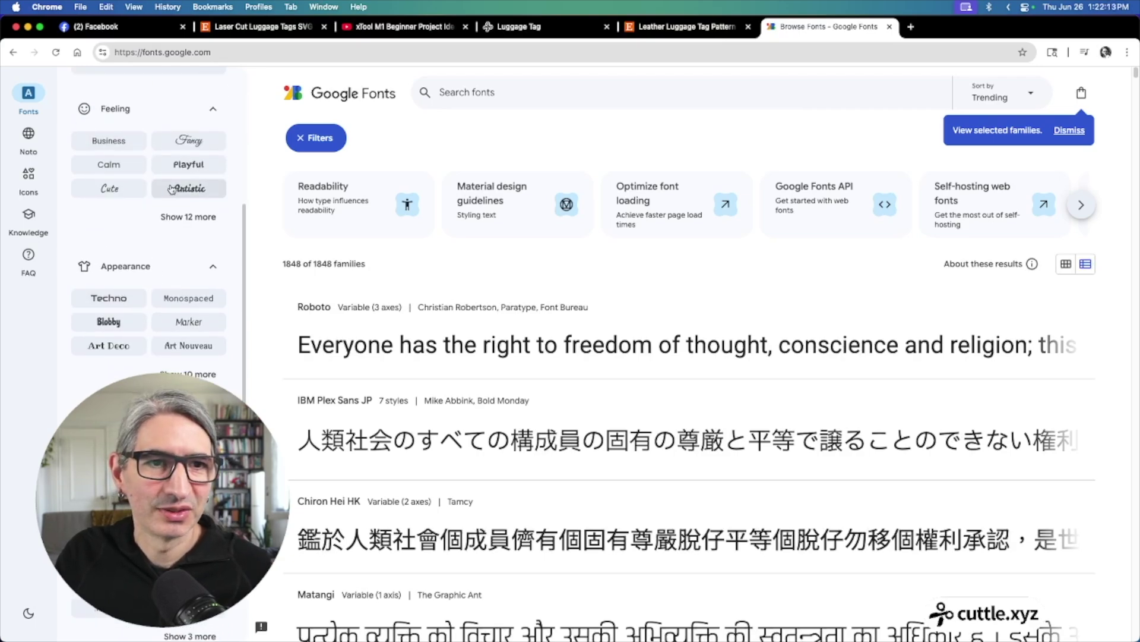
click(192, 189)
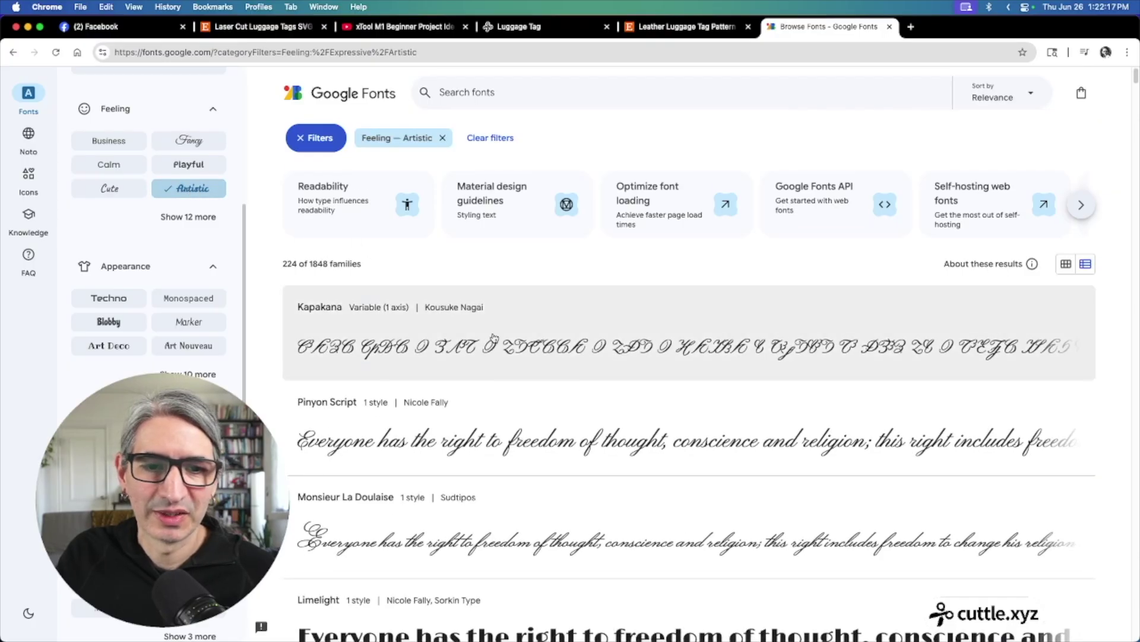
Browse the Artistic fonts, view the Fascinate Inline specimen page, and return to the list to examine more families
scroll(493, 333, down, 3)
scroll(553, 350, down, 10)
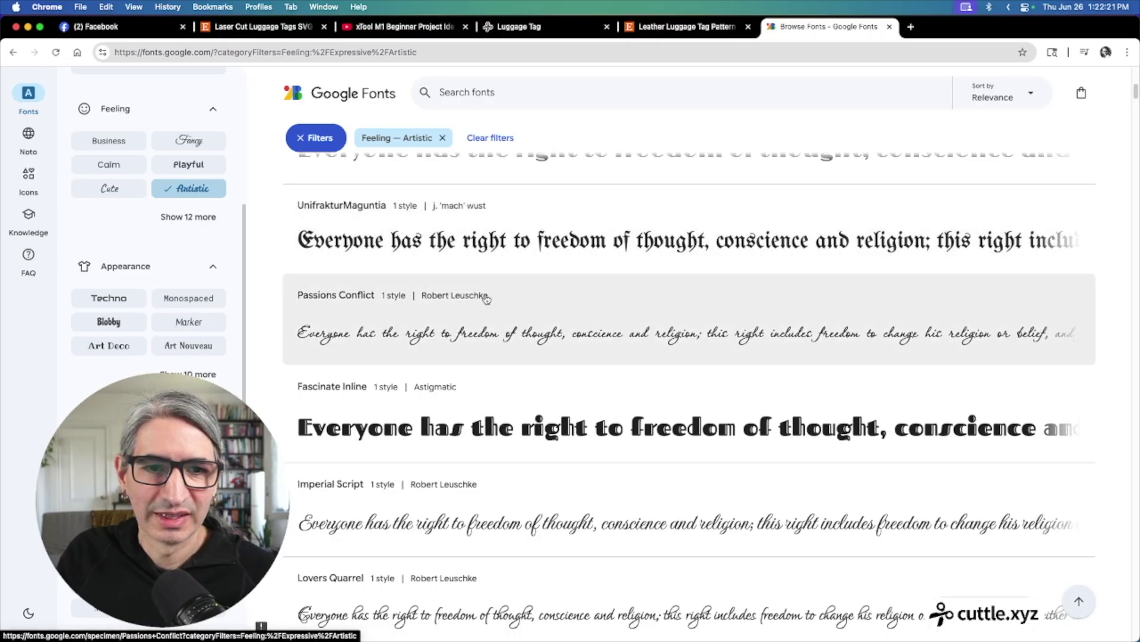
click(456, 426)
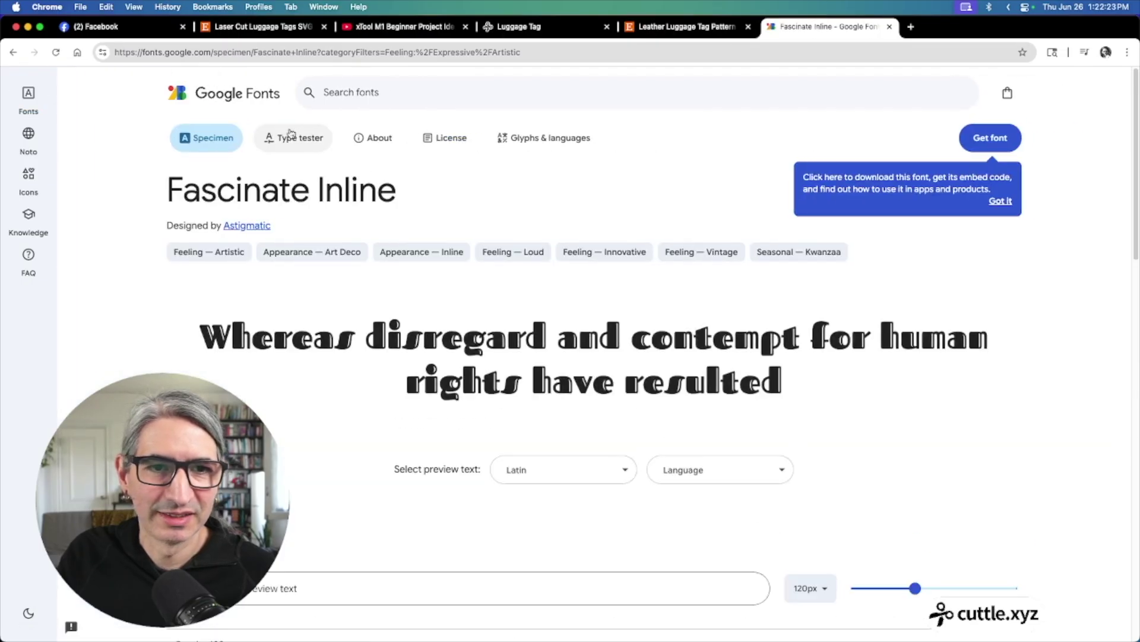
click(20, 54)
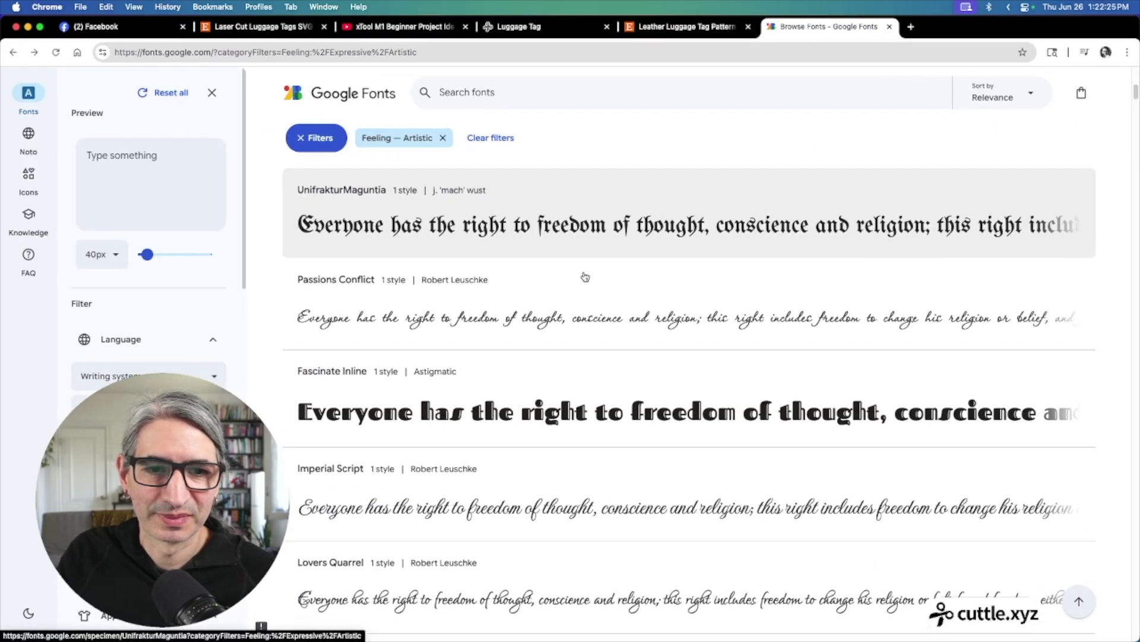
scroll(583, 272, down, 8)
scroll(583, 273, down, 1)
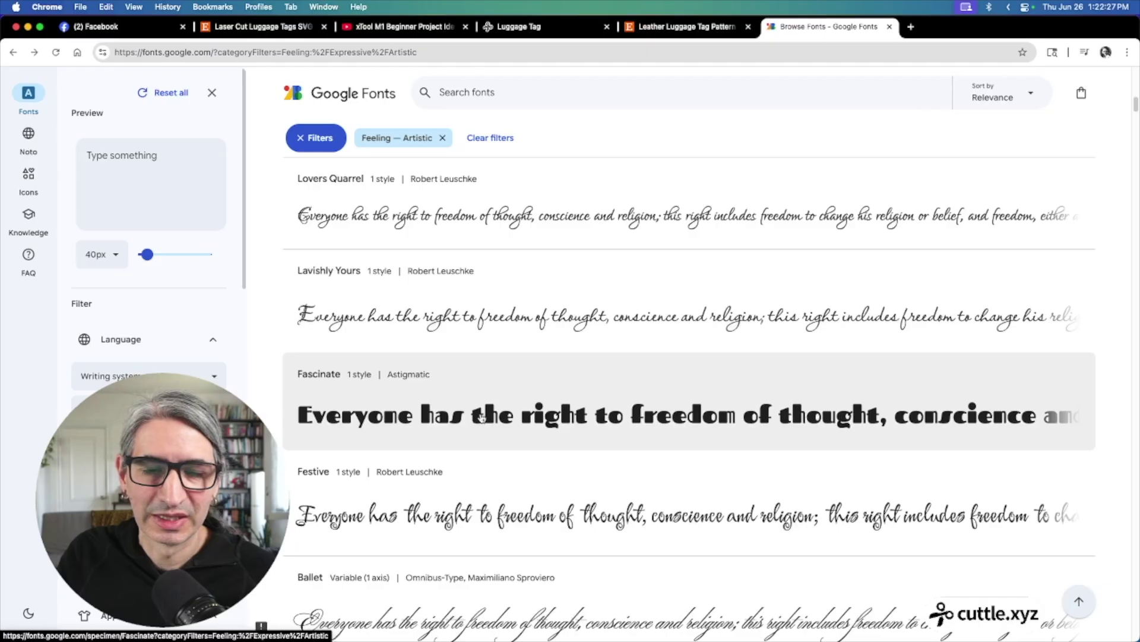
scroll(482, 418, down, 1)
scroll(386, 391, down, 1)
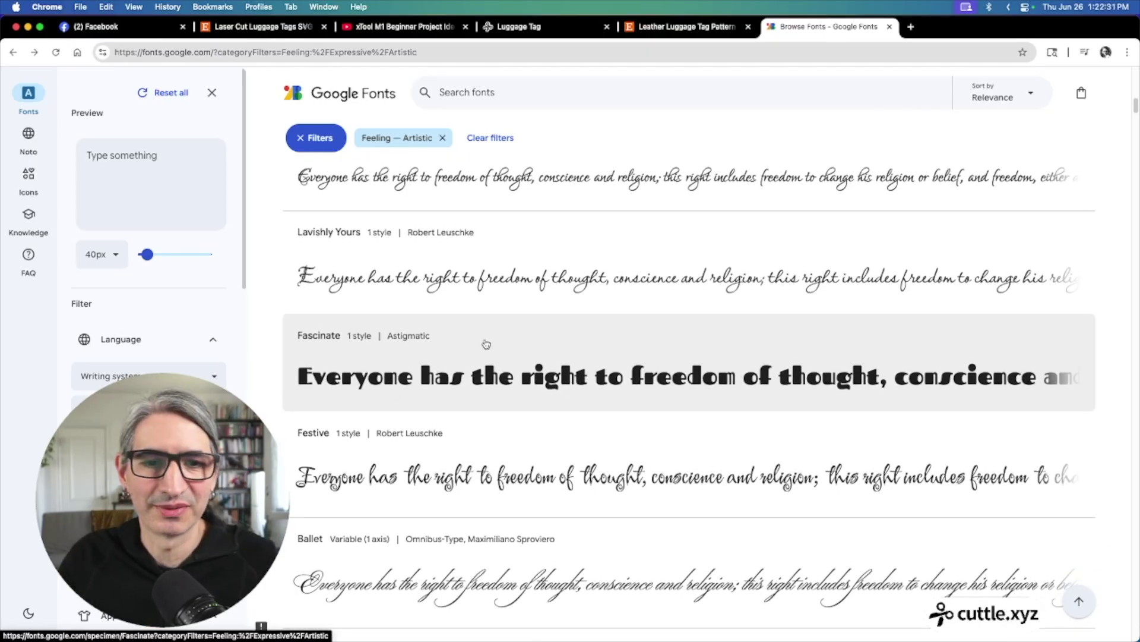
scroll(484, 344, down, 1)
scroll(504, 347, up, 15)
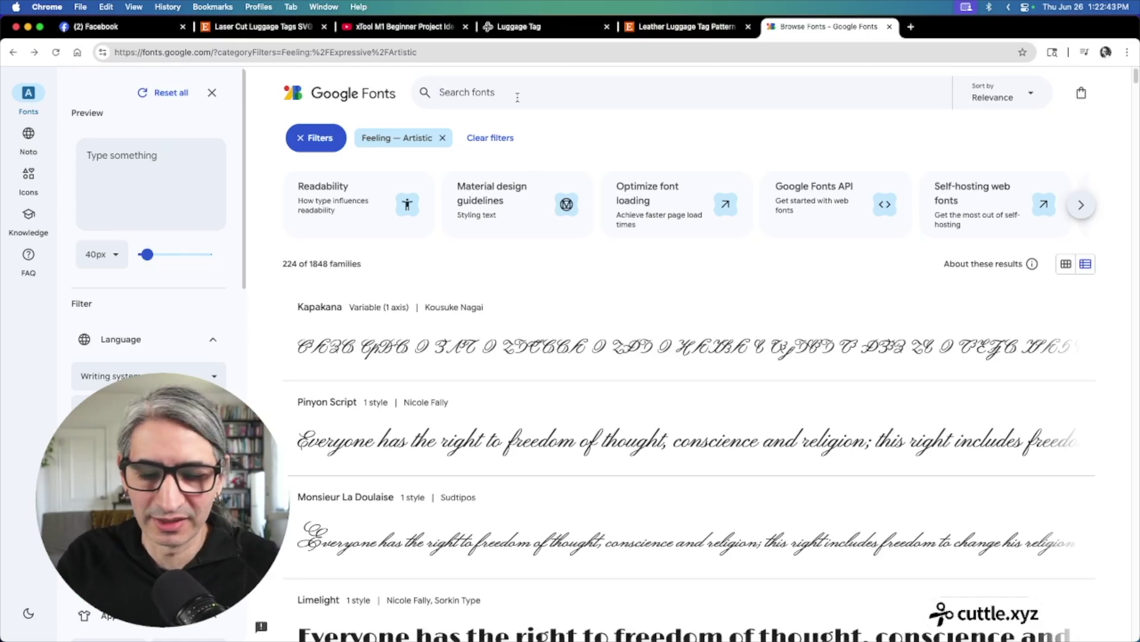
Search for "gree" to filter by the Greek language, remove the Artistic filter, and browse the font families
click(517, 98)
text(gree)
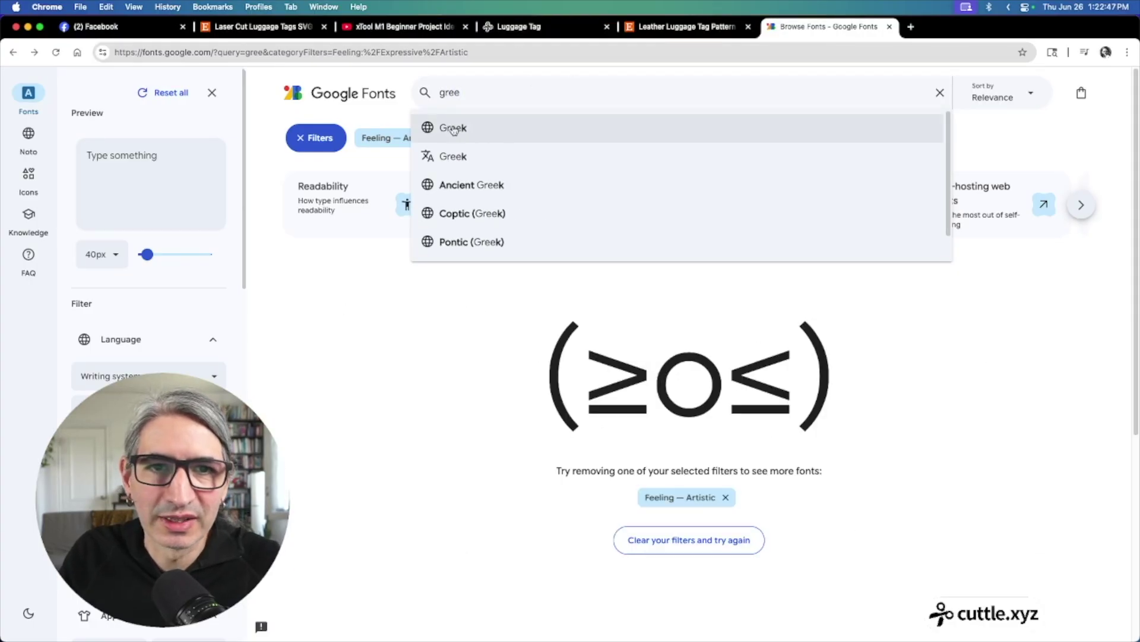
click(438, 129)
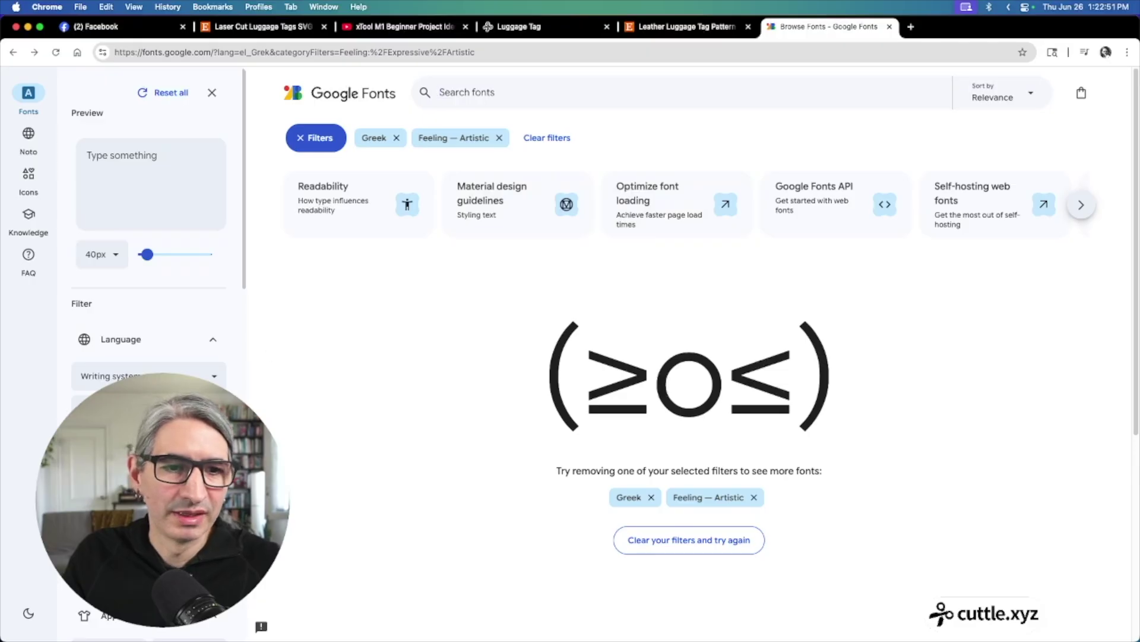
click(498, 138)
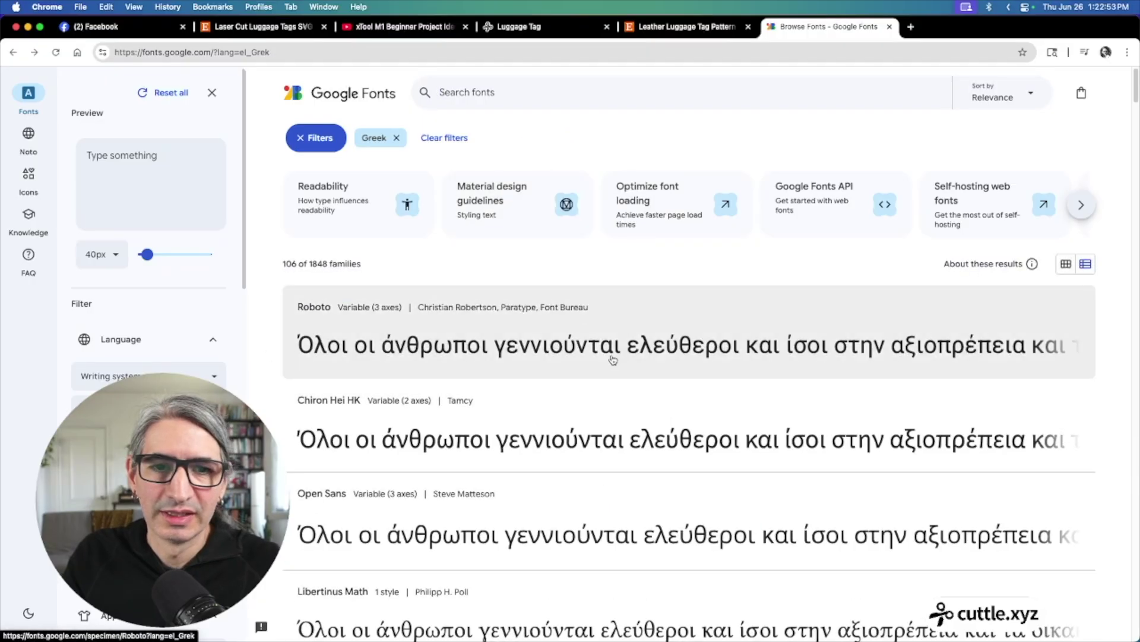
scroll(612, 358, down, 1)
scroll(611, 359, down, 6)
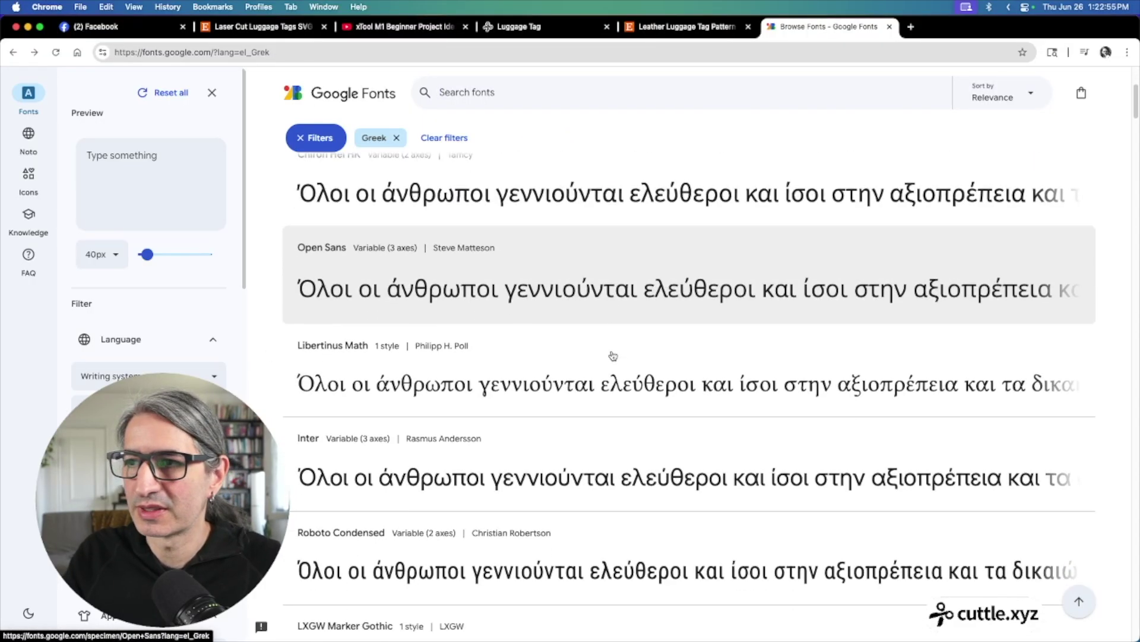
scroll(613, 355, down, 3)
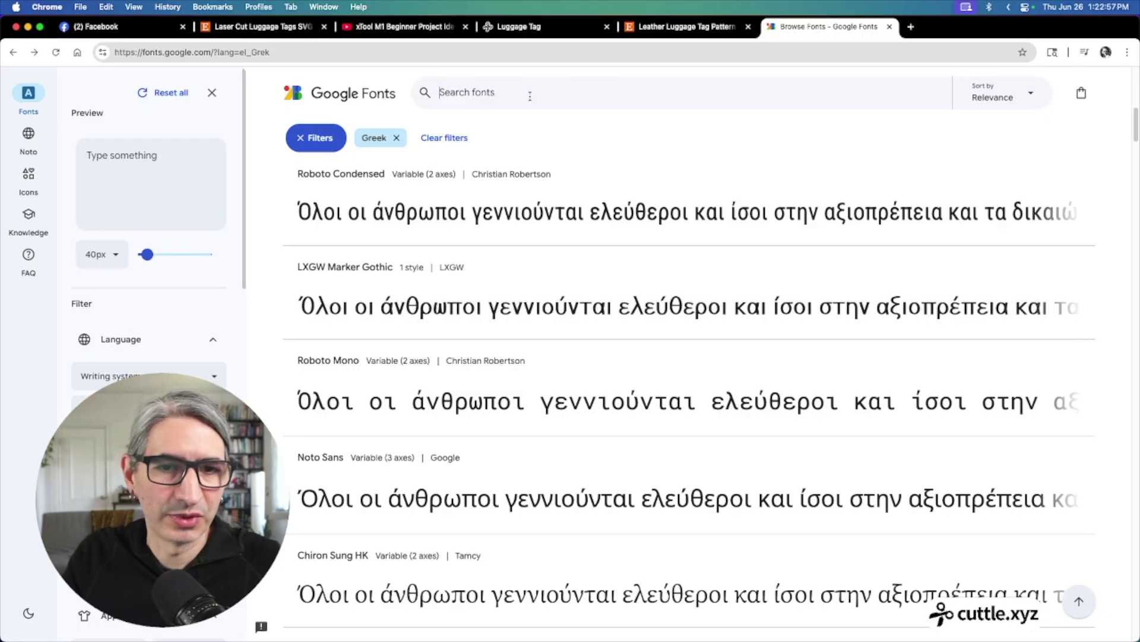
Search for "japa" to add the Japanese language filter alongside Greek, and browse the font families
text(japa)
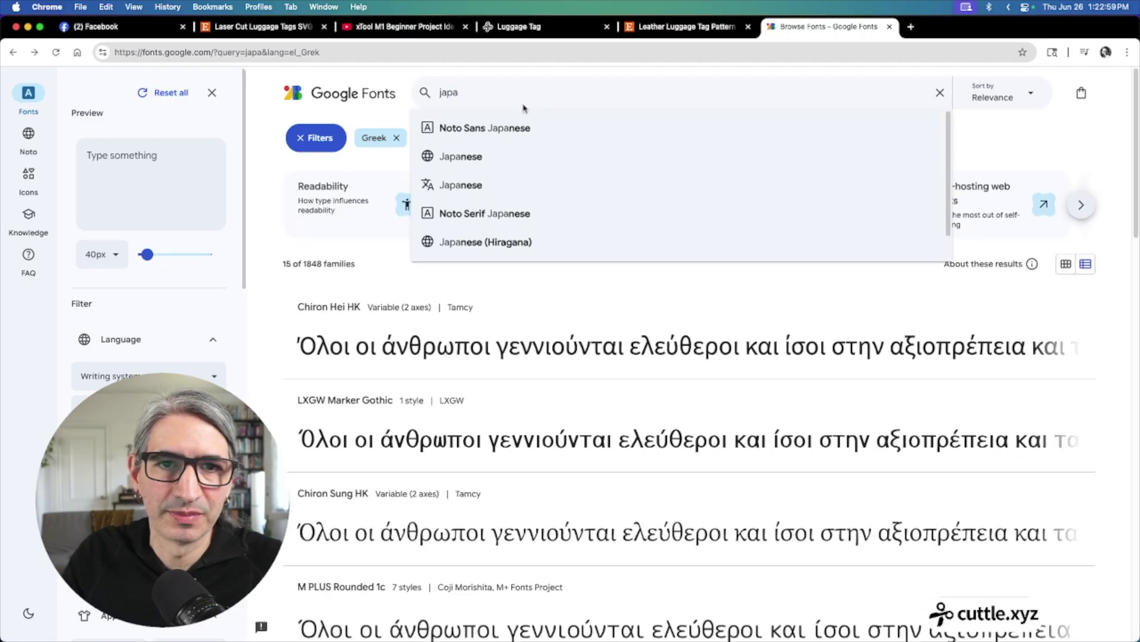
click(455, 156)
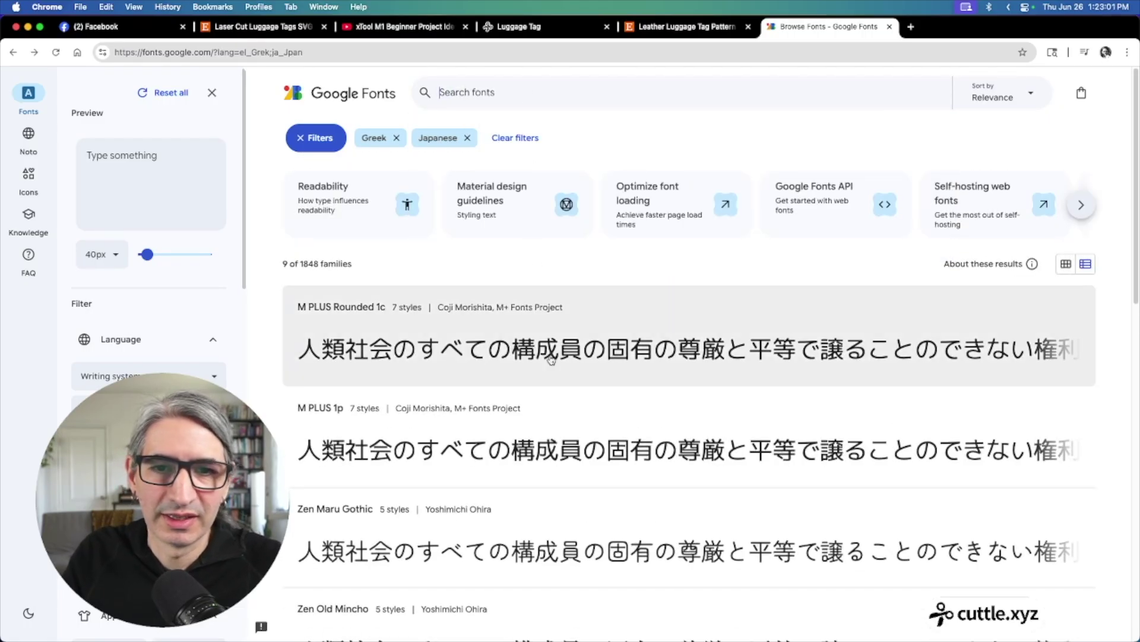
scroll(343, 355, down, 2)
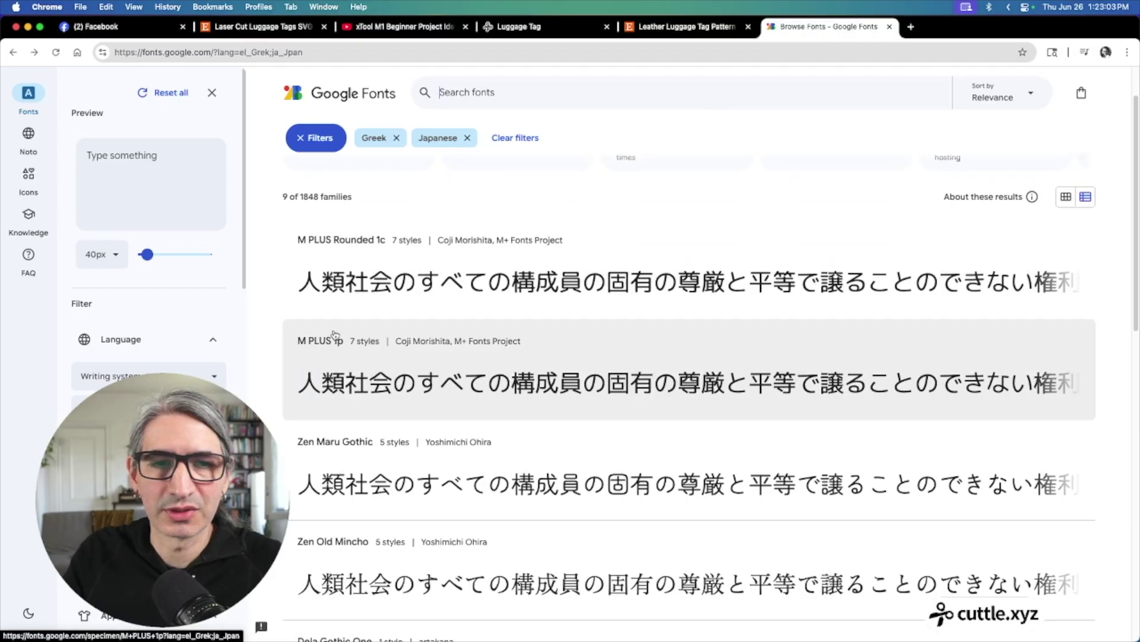
scroll(364, 326, down, 7)
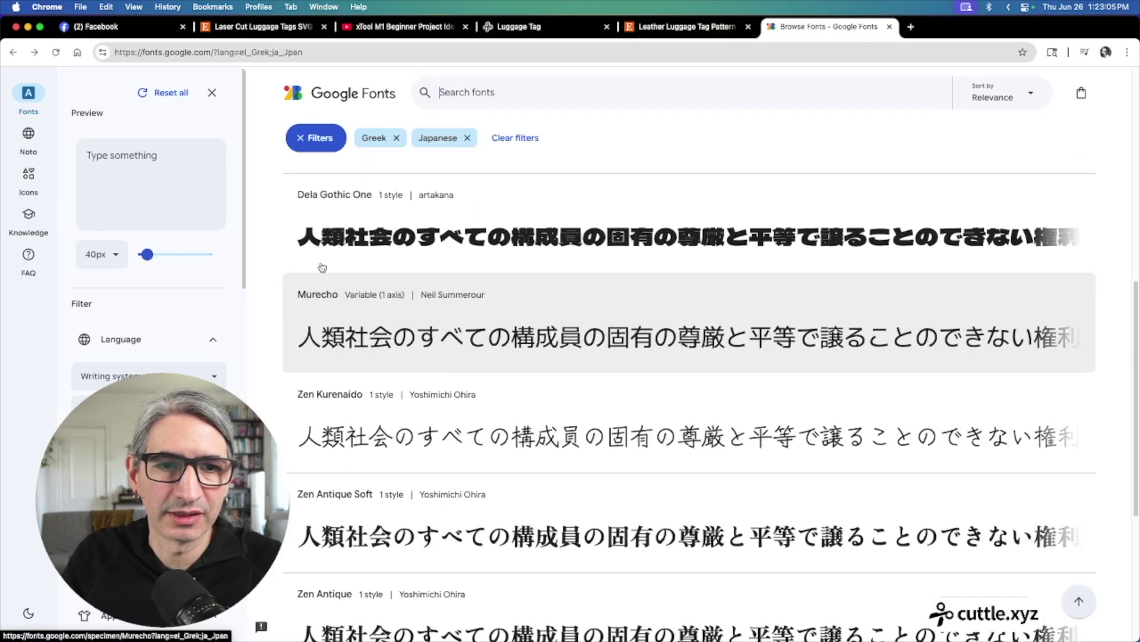
Switch back to the Cuttle Luggage Tag project and set the "Let's Go Places!" text font to Fascinate
scroll(348, 203, up, 4)
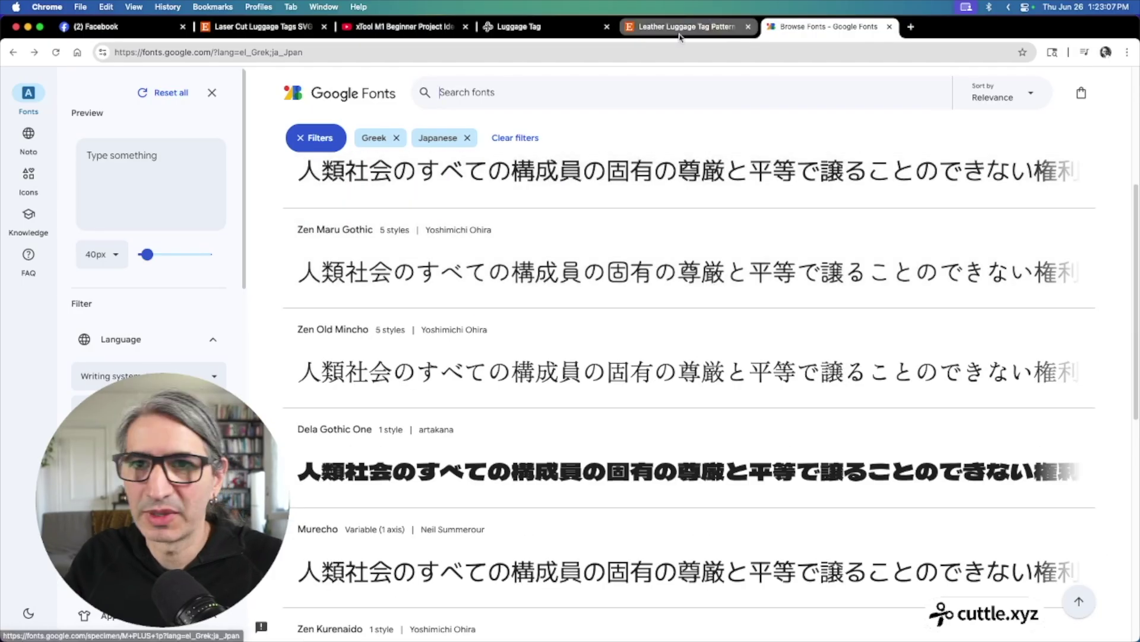
click(519, 27)
click(1005, 588)
click(975, 363)
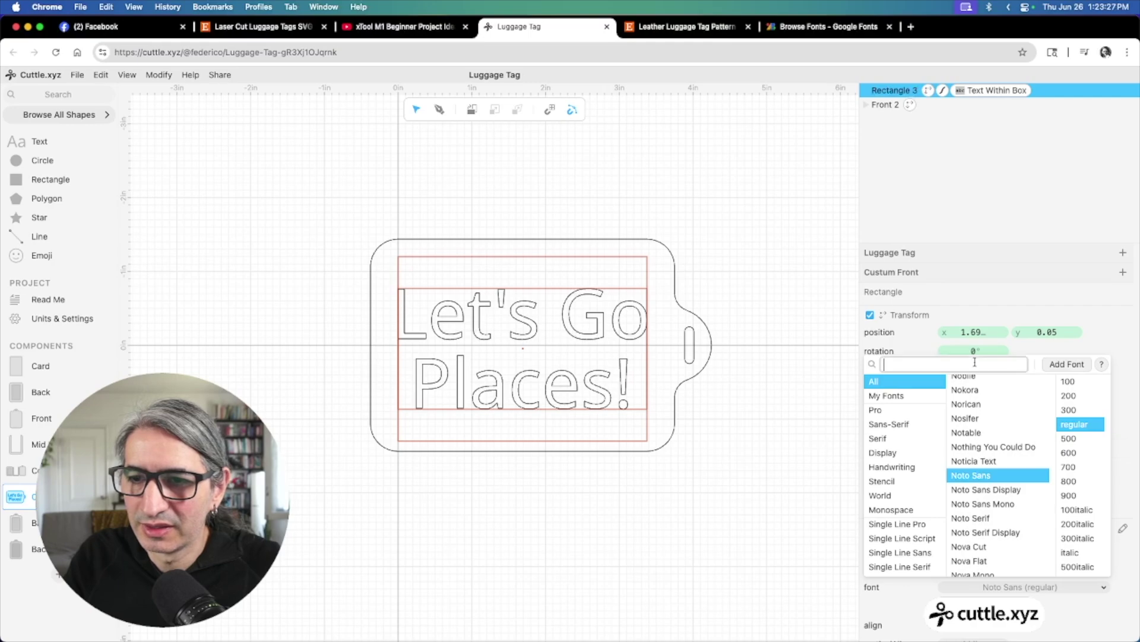
text(fas)
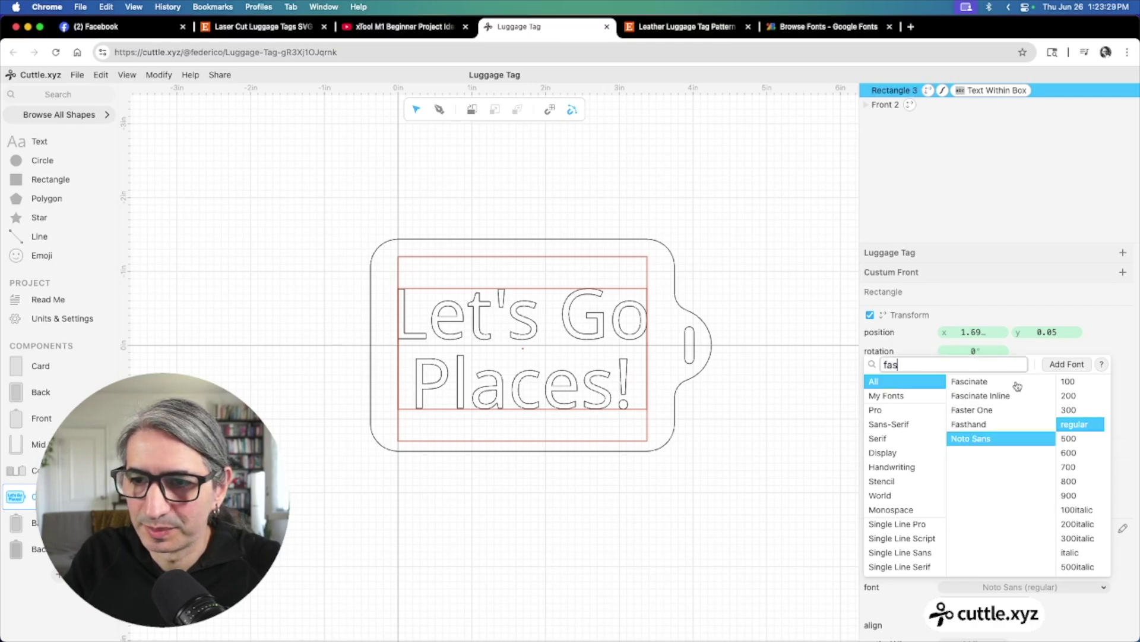
click(1014, 383)
click(724, 484)
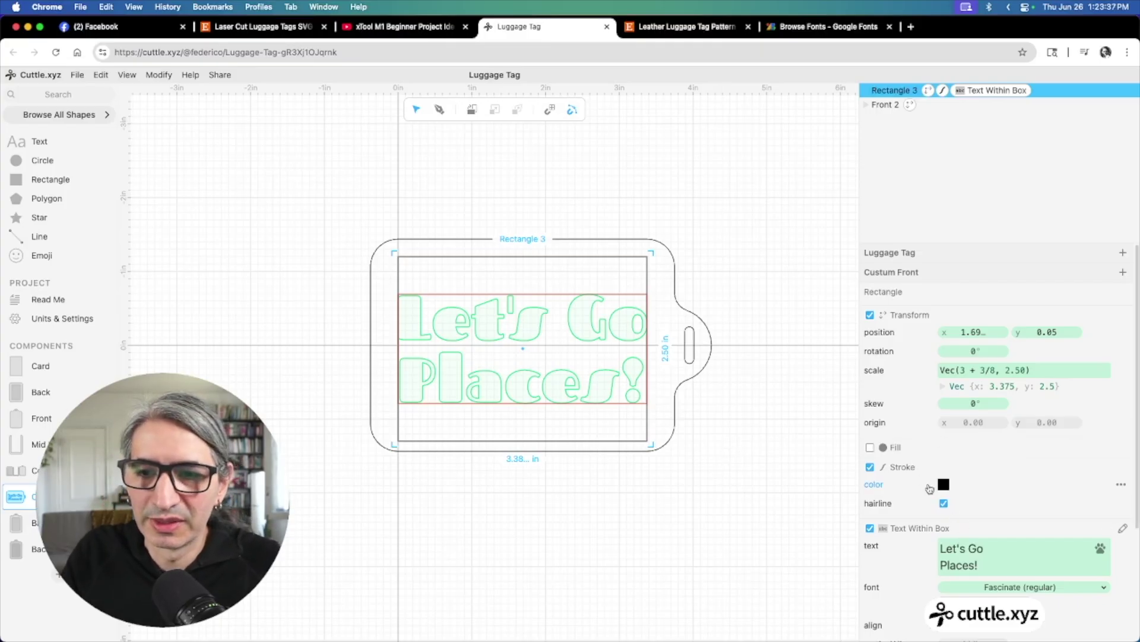
Give the "Let's Go Places!" text a solid black fill and remove its stroke
click(871, 449)
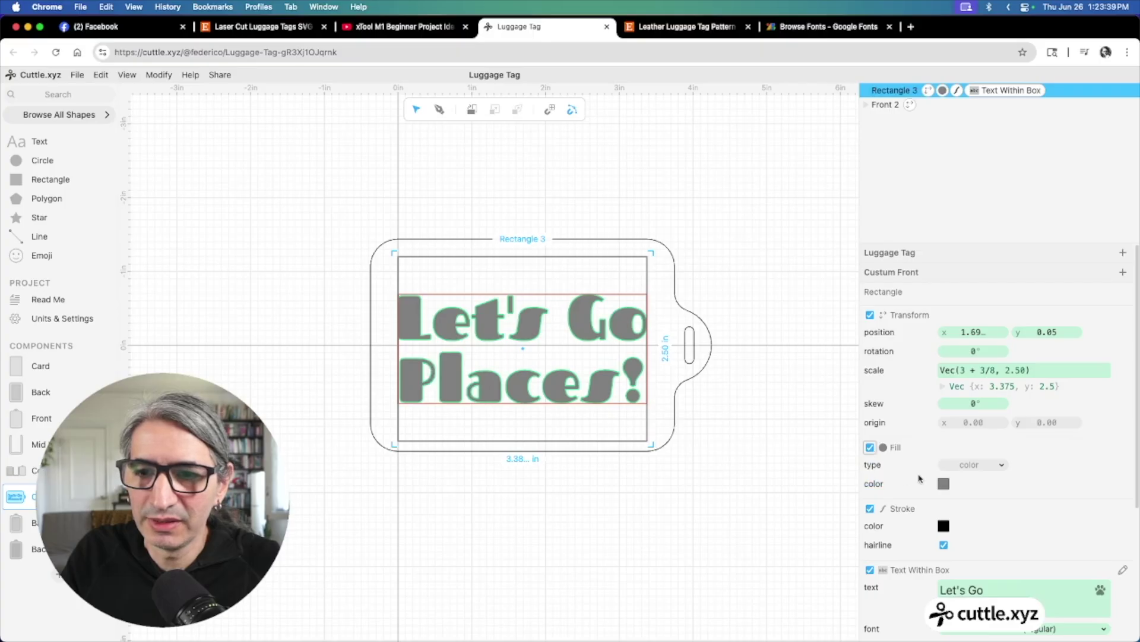
click(944, 484)
click(963, 463)
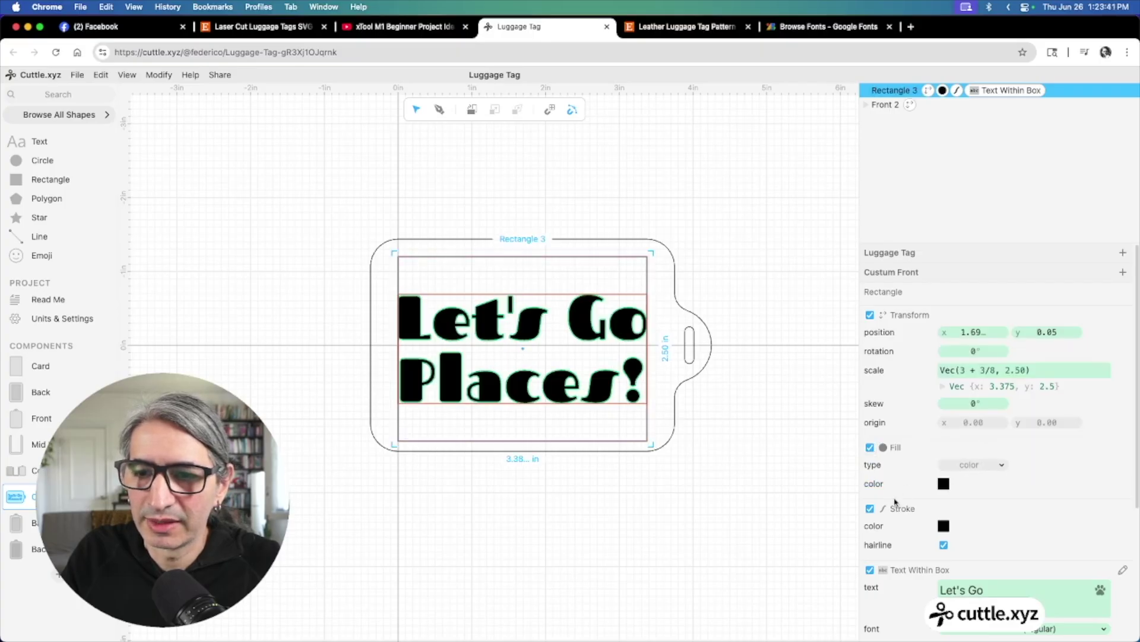
click(870, 509)
click(754, 506)
scroll(707, 466, up, 3)
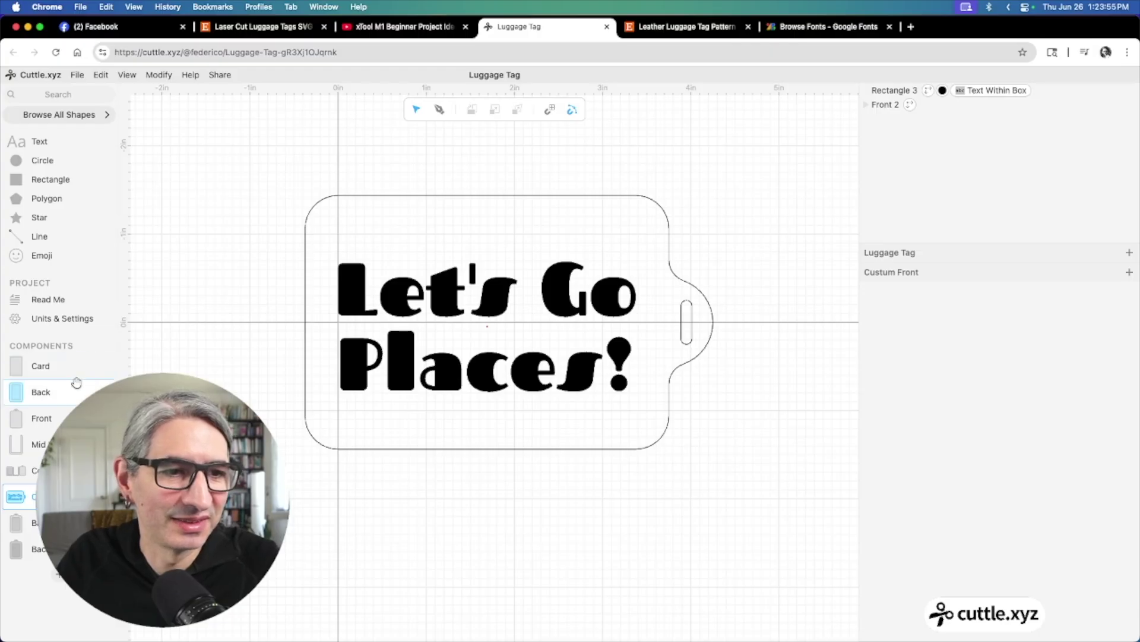
In the Front component, add a red stroke to the group that forms the tag outline
click(74, 418)
click(426, 240)
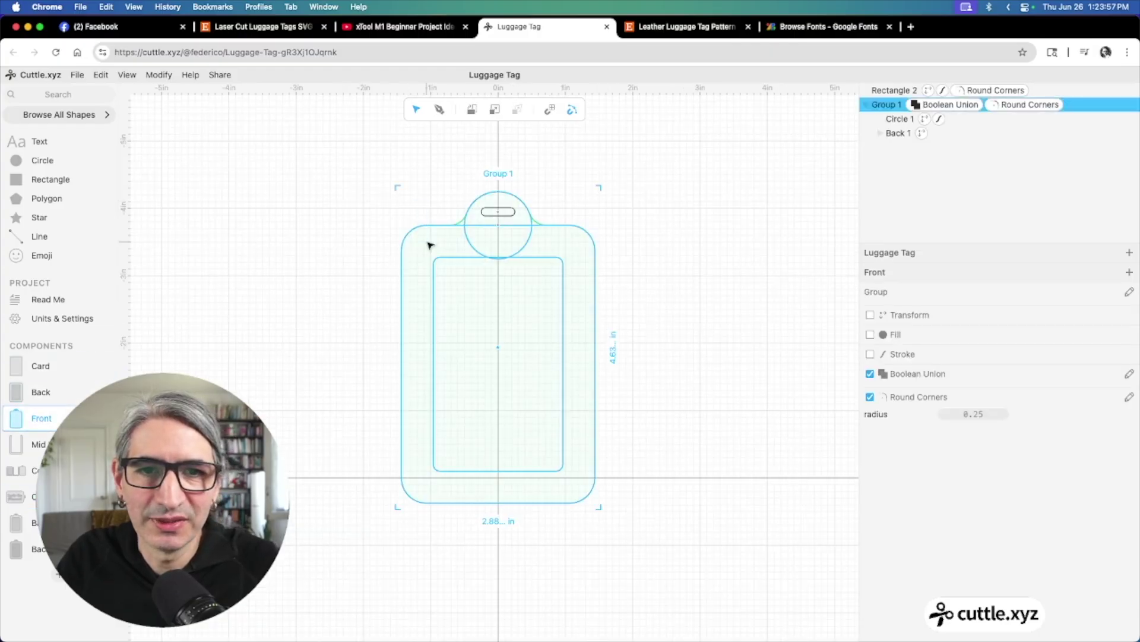
click(871, 355)
click(944, 372)
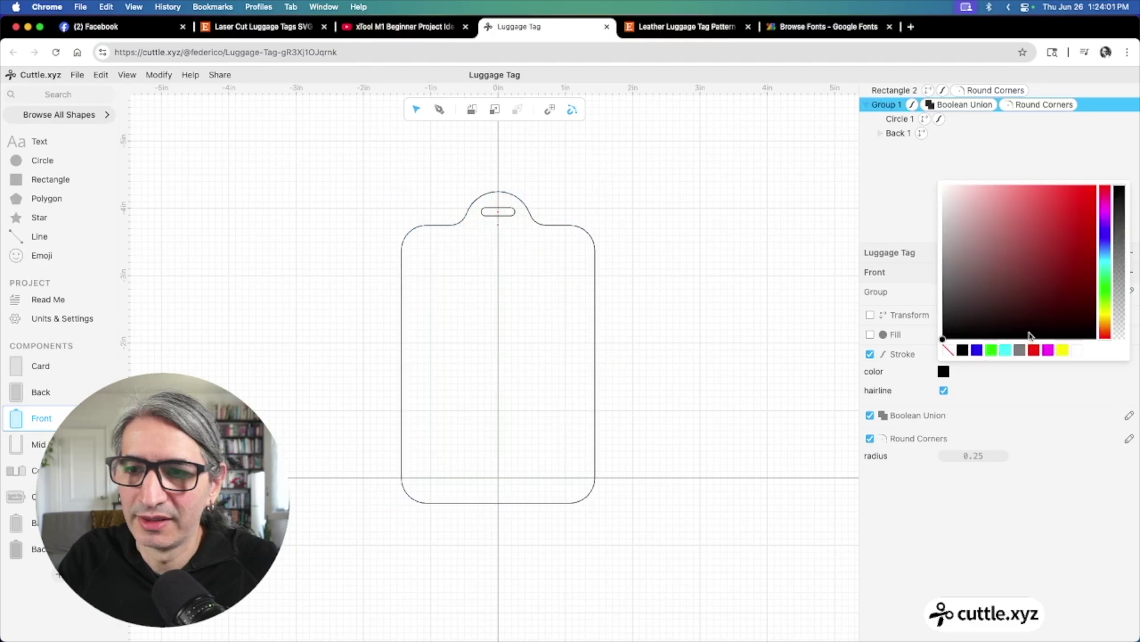
click(1035, 350)
click(761, 331)
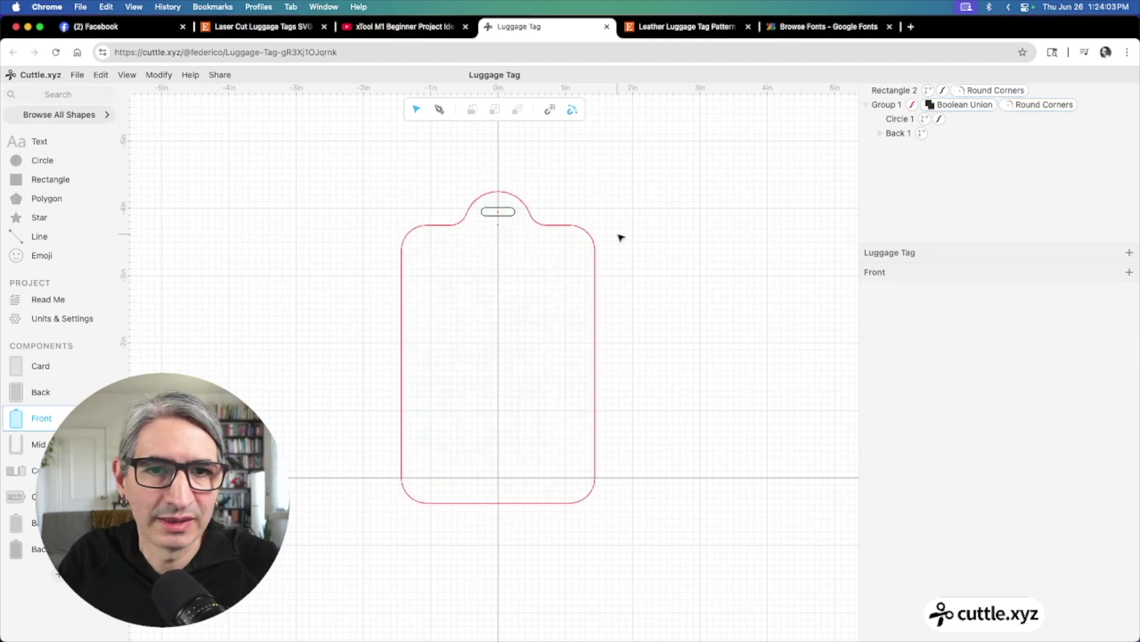
Set the stroke colour of the strap slot in the Front component to red
click(502, 221)
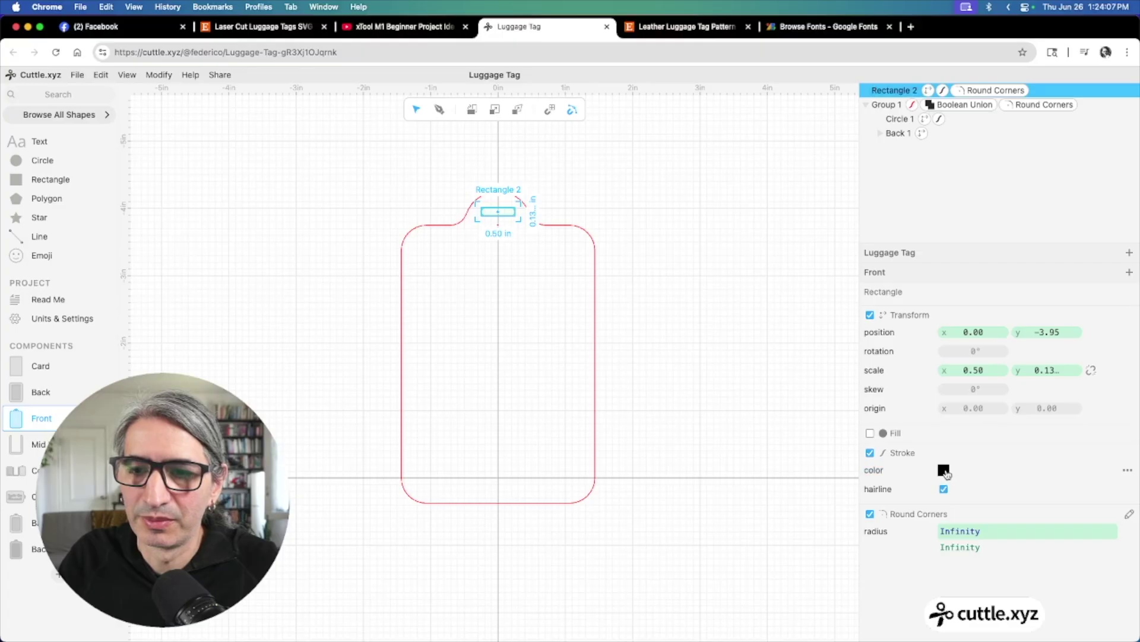
click(944, 470)
click(1034, 450)
click(746, 410)
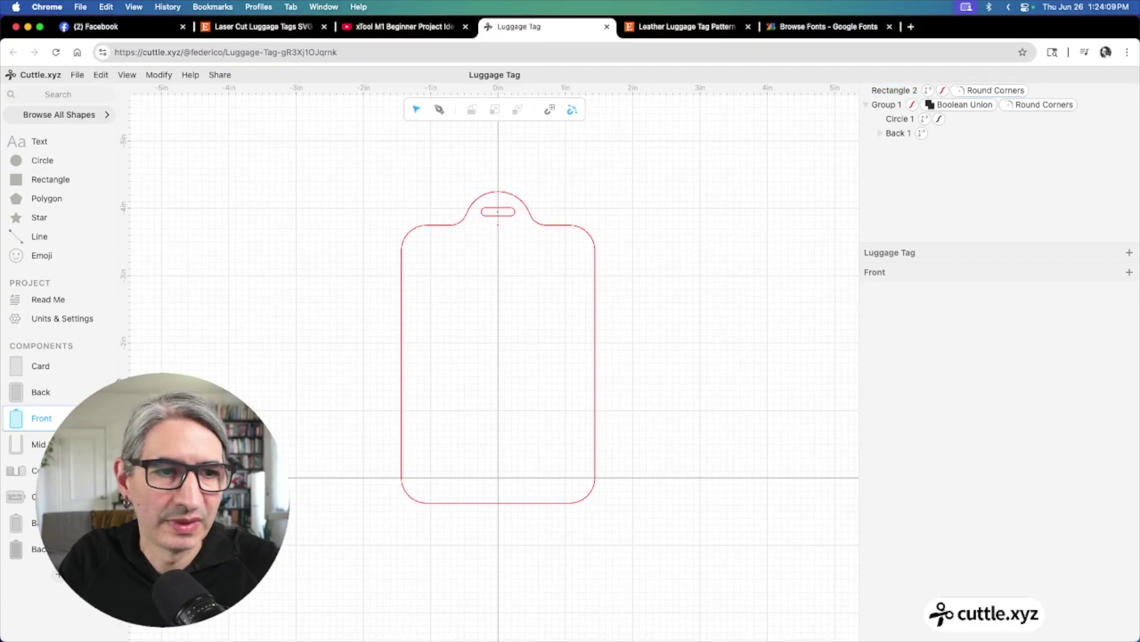
In the Mid Layer component, add a red stroke to the U-shaped Boolean Difference group
click(37, 444)
drag(318, 263, 455, 355)
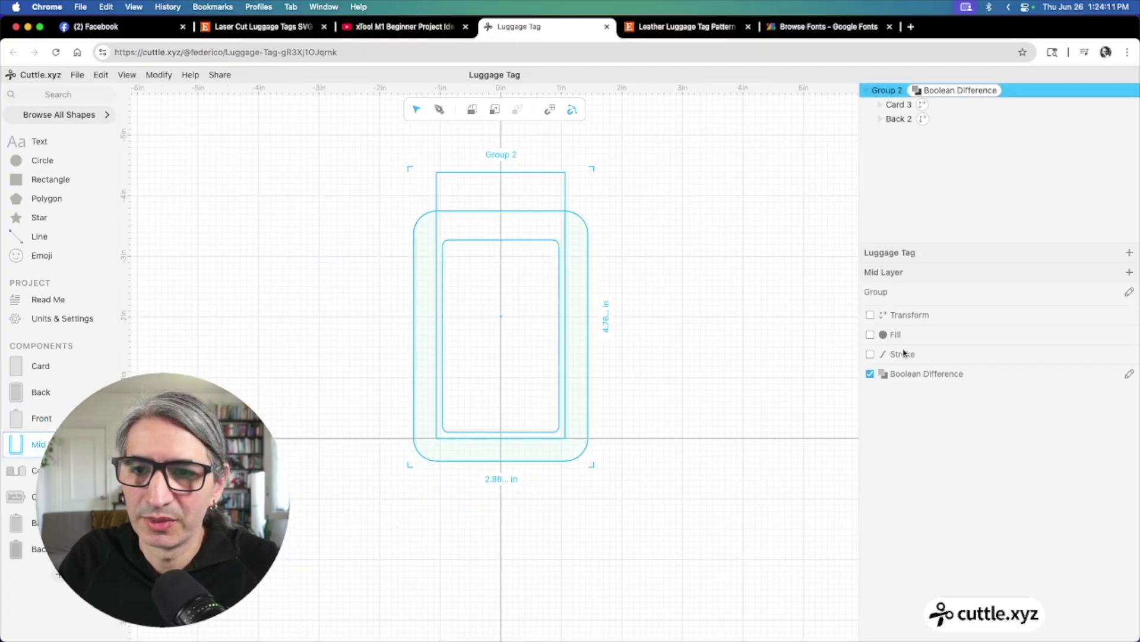
click(870, 354)
click(944, 371)
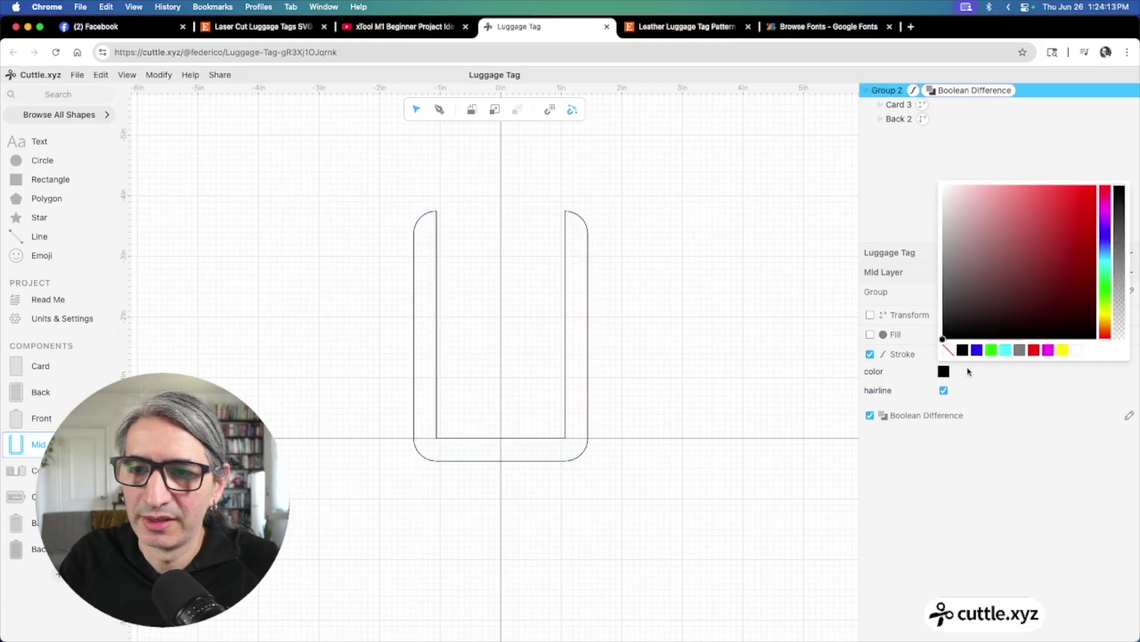
click(1039, 350)
click(790, 358)
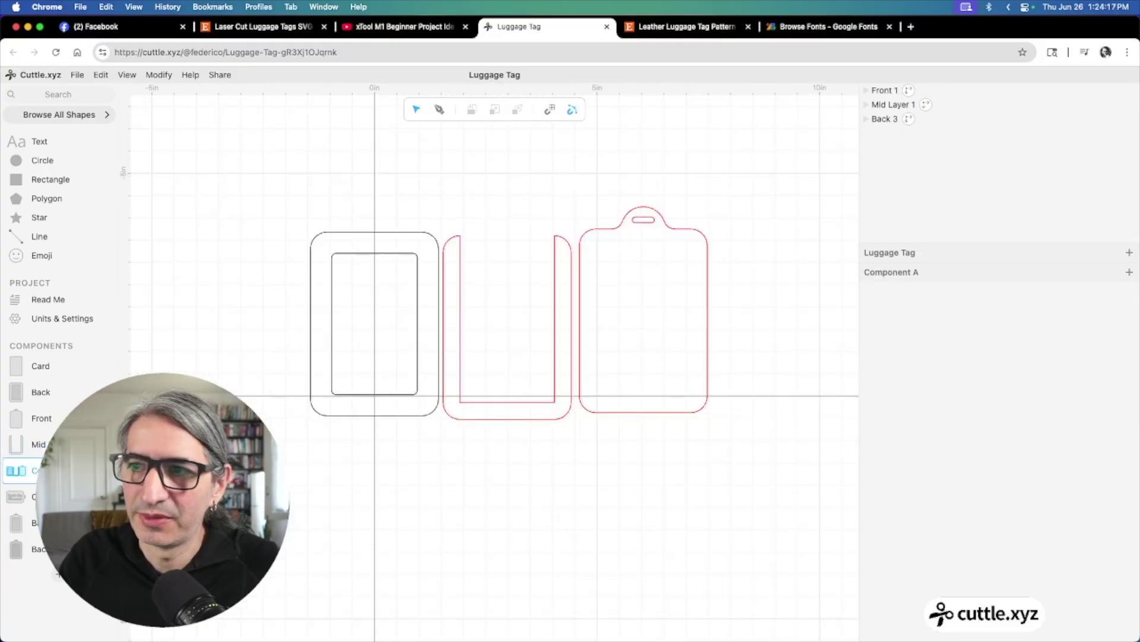
Rename the Component A component as "Cut"
click(17, 470)
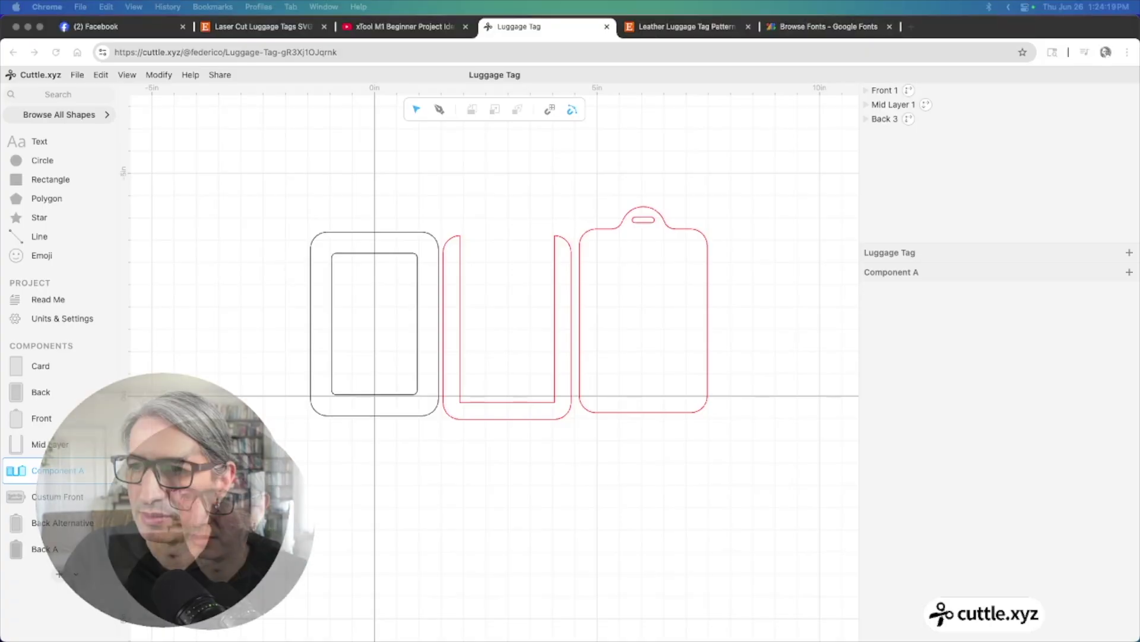
double_click(59, 470)
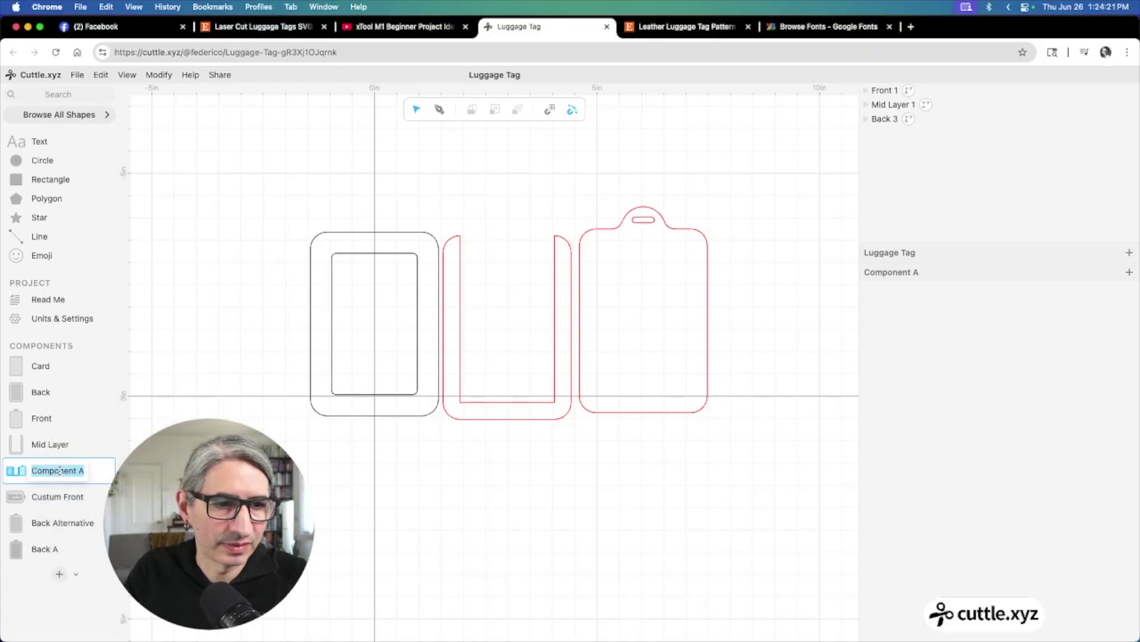
text(Cut)
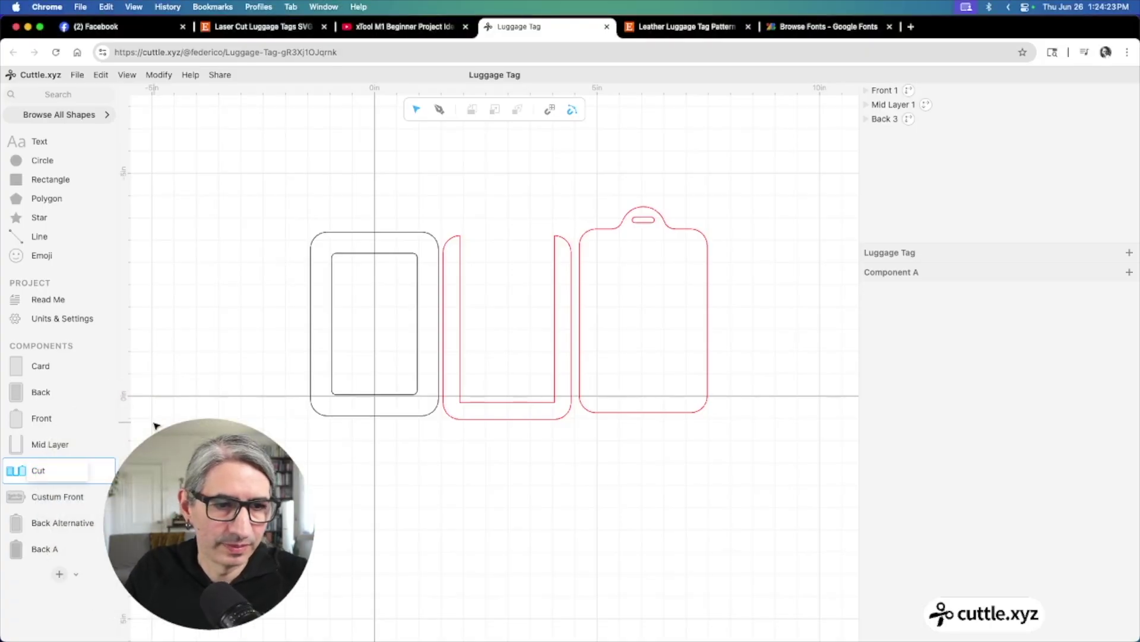
key(Return)
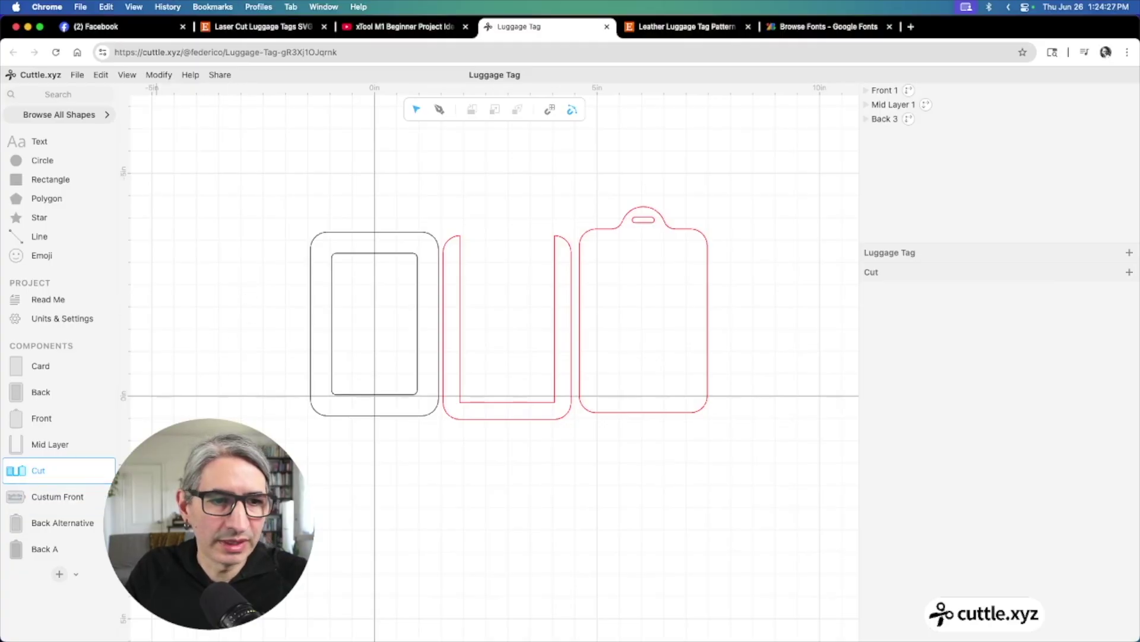
In the Back component, add a red stroke to both the outer outline and the inner window
click(45, 393)
click(428, 272)
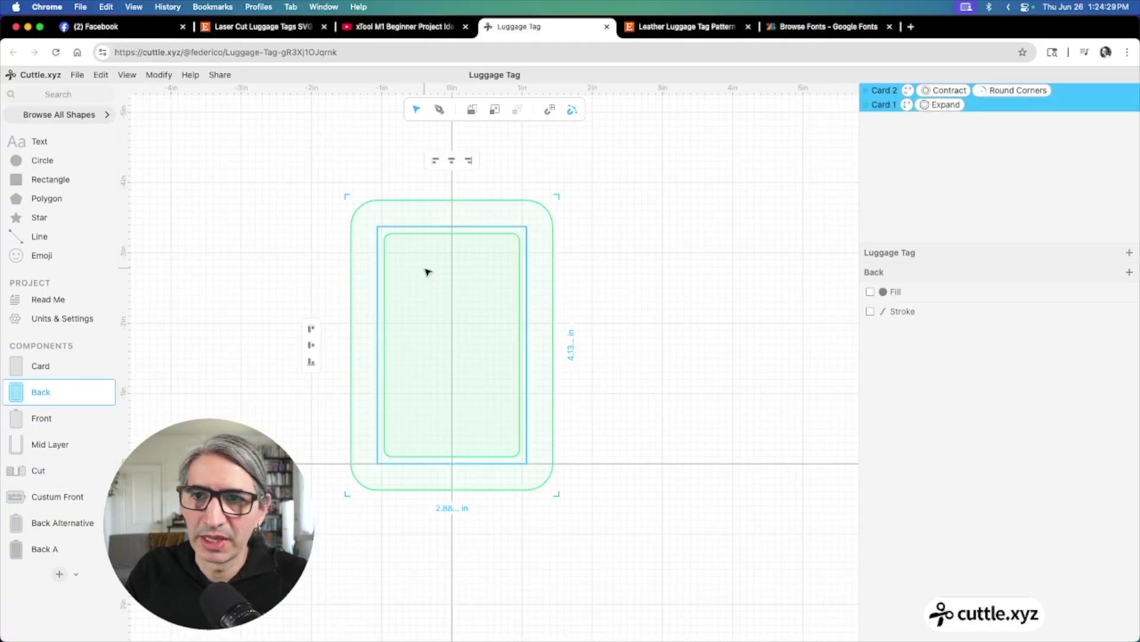
click(871, 312)
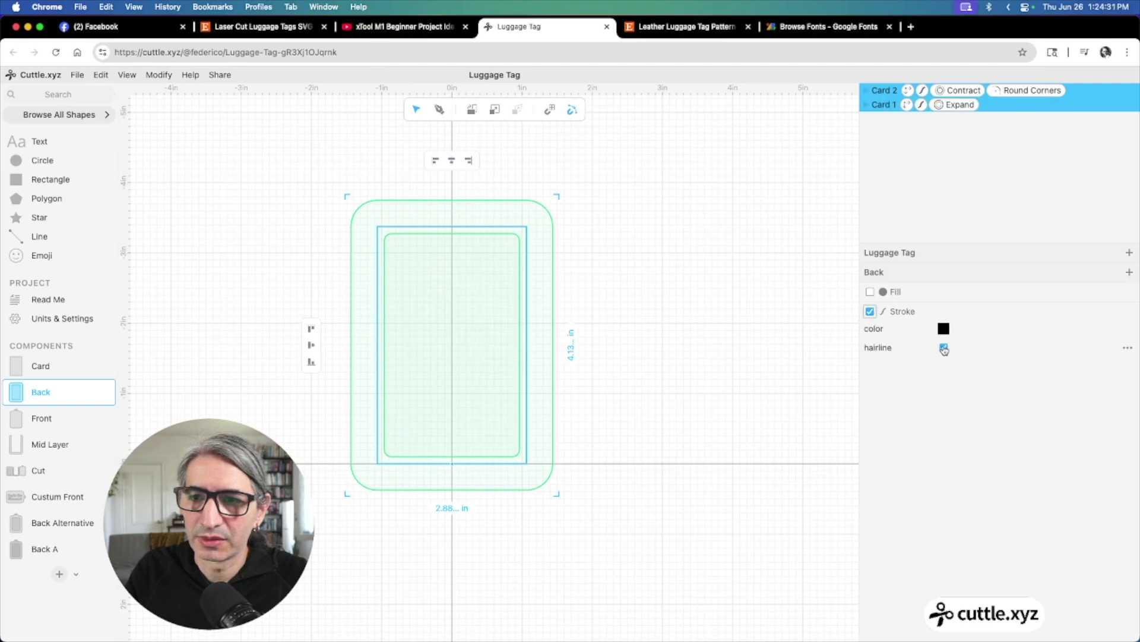
click(944, 329)
click(1039, 308)
click(679, 331)
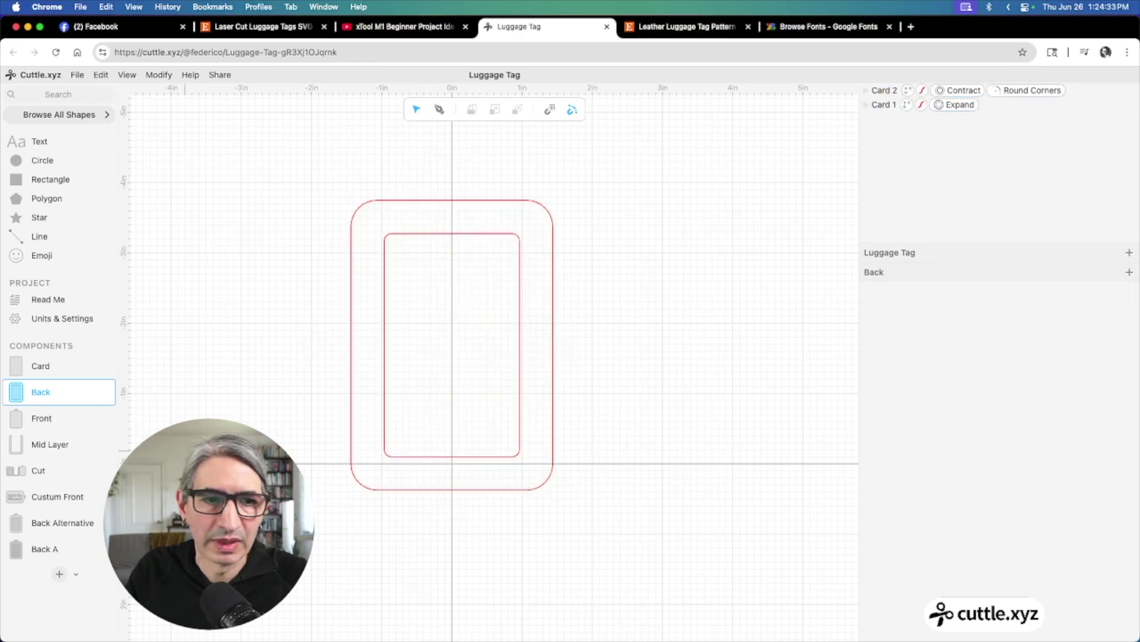
Open the Cut component and delete all three tag pieces from its canvas
click(35, 496)
click(35, 470)
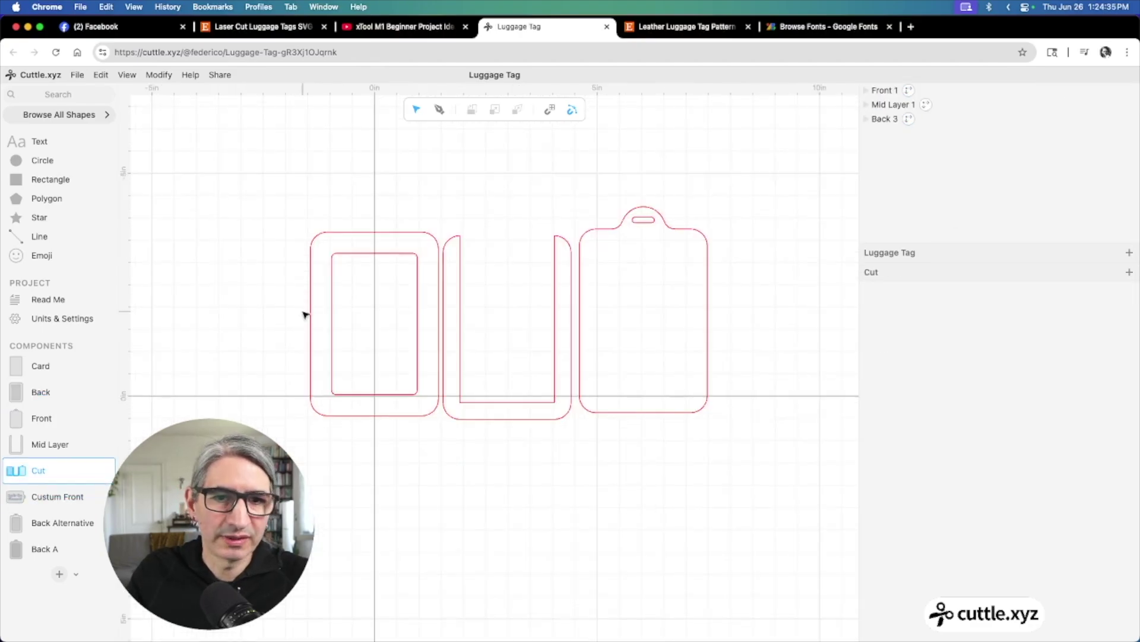
drag(300, 190, 741, 450)
key(BackSpace)
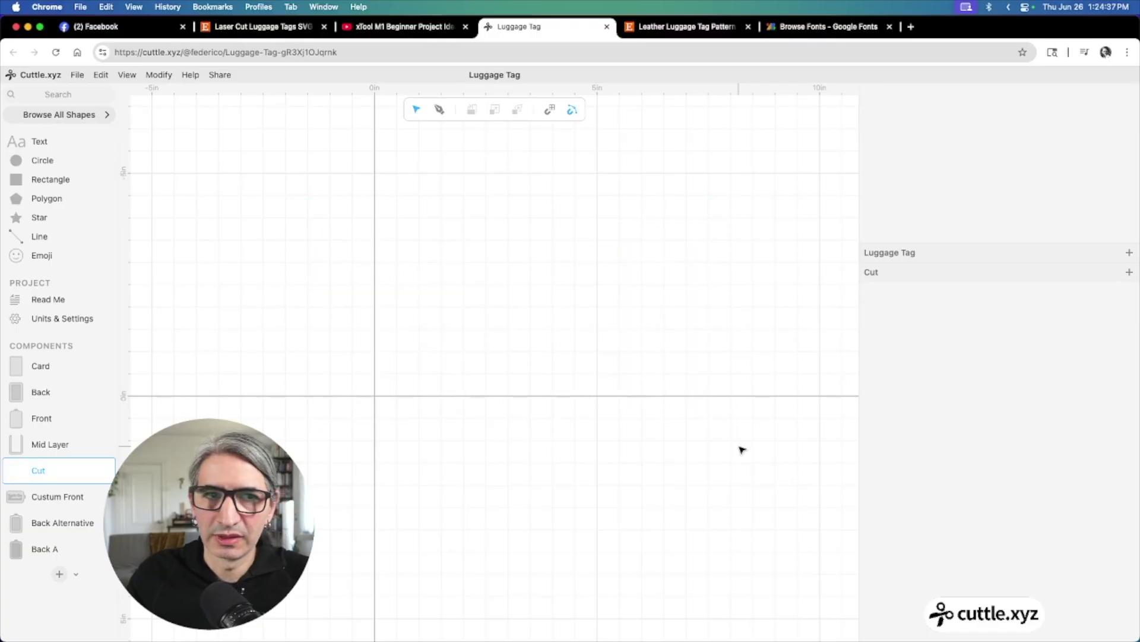
Search the shapes for "auto" and place an Auto Layout at the origin of the Cut component
click(68, 95)
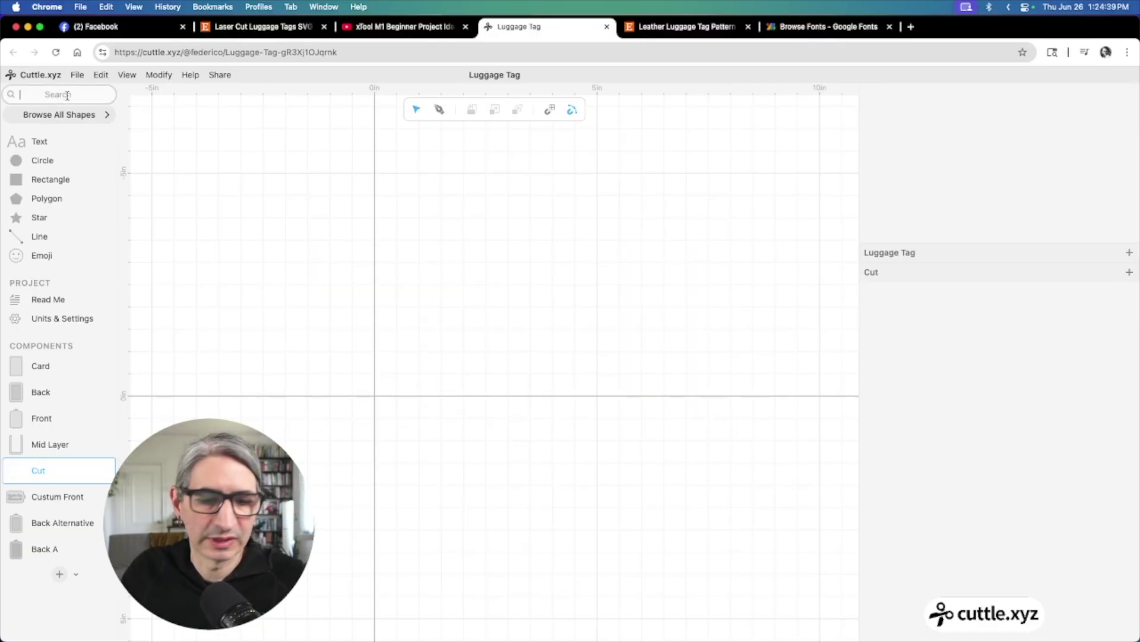
text(auto)
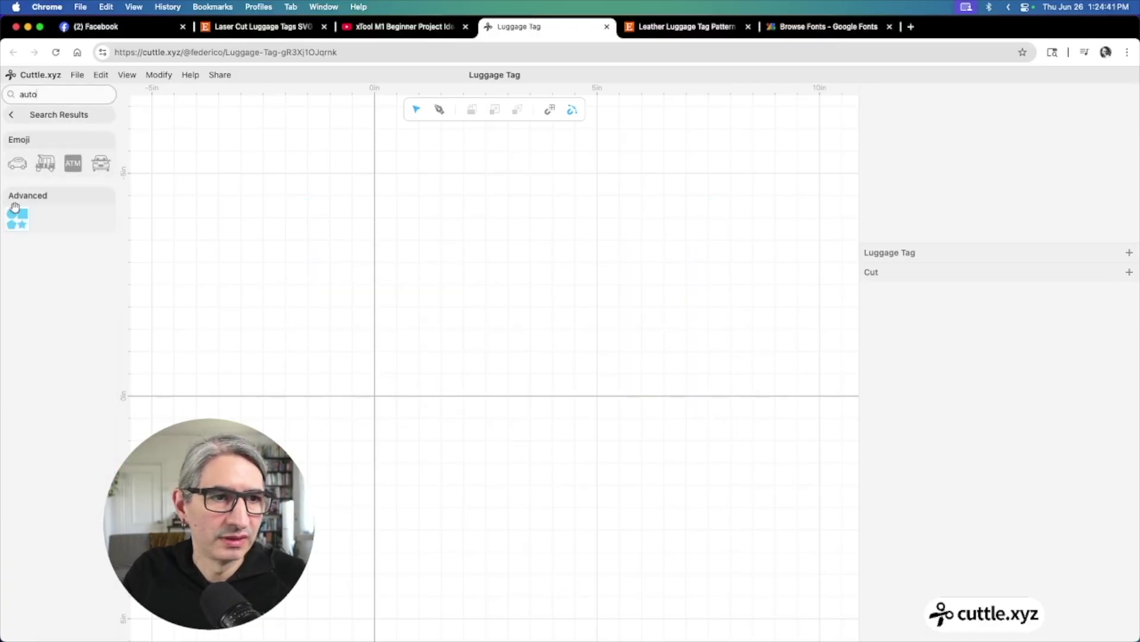
drag(17, 218, 372, 394)
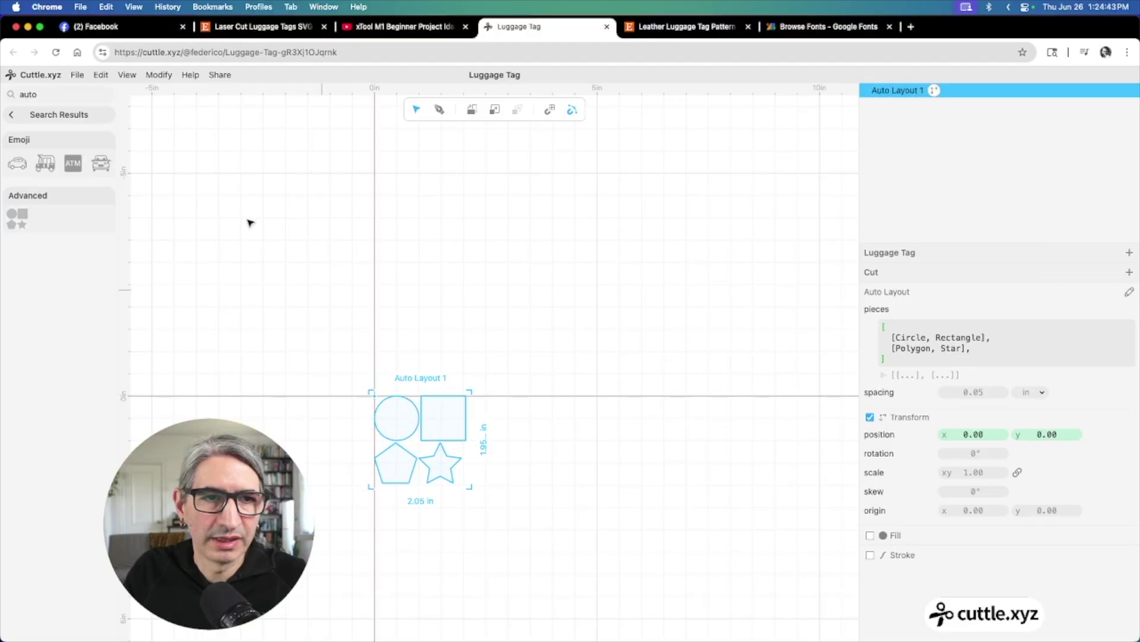
click(43, 112)
scroll(467, 418, up, 5)
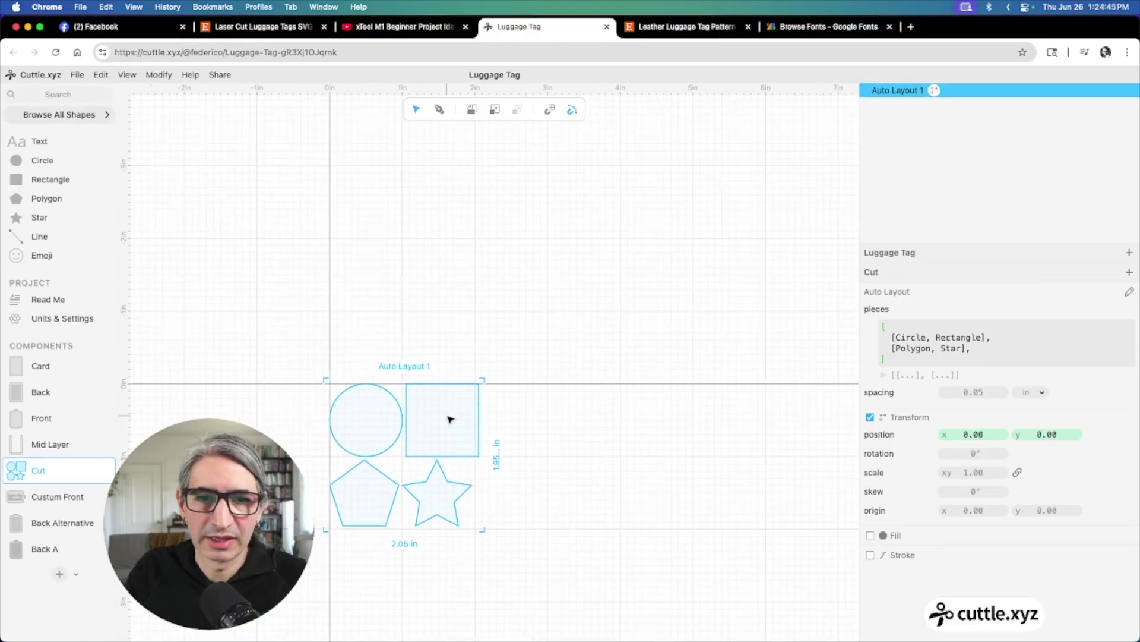
scroll(506, 402, down, 5)
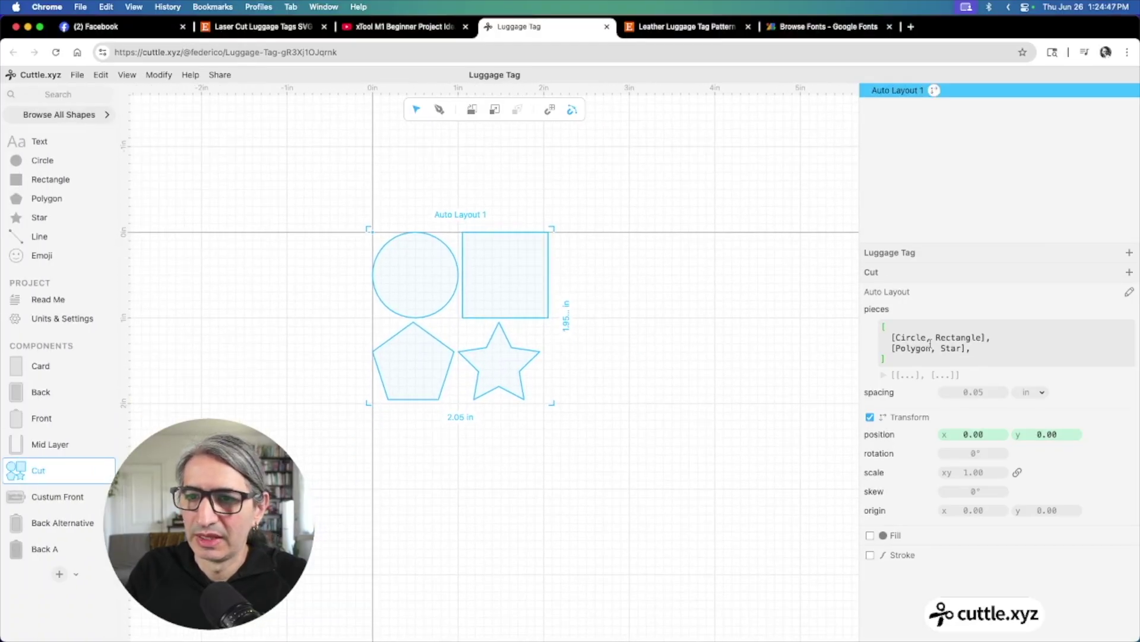
Remove the Polygon and Star row from the Auto Layout pieces, replace Circle with CustumFront, and run the code
drag(974, 350, 882, 346)
key(BackSpace)
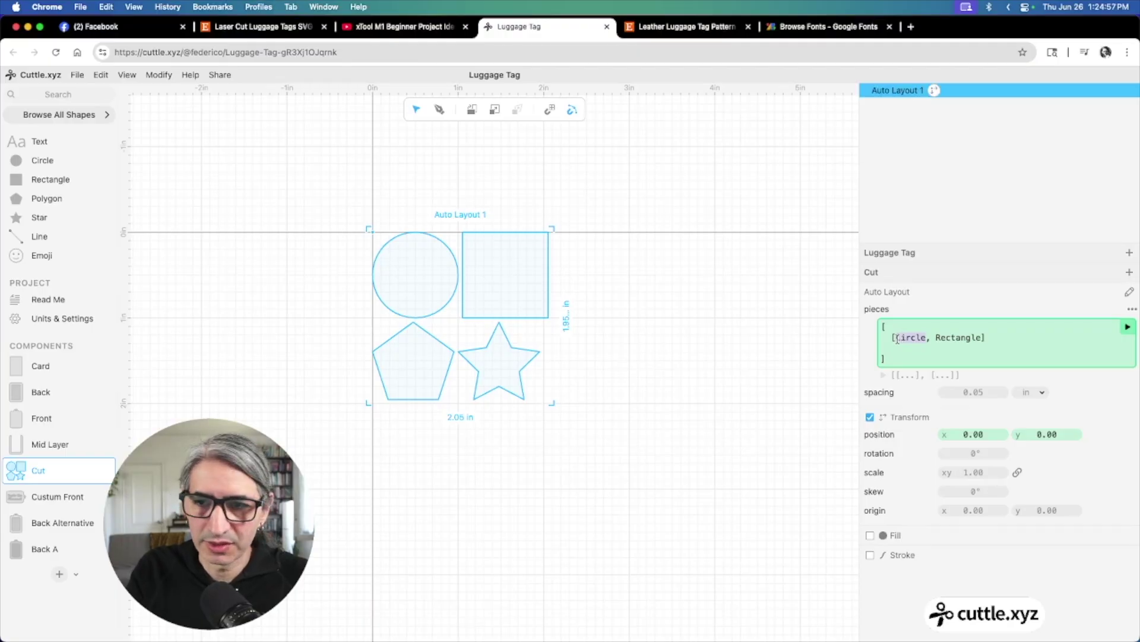
text(cu)
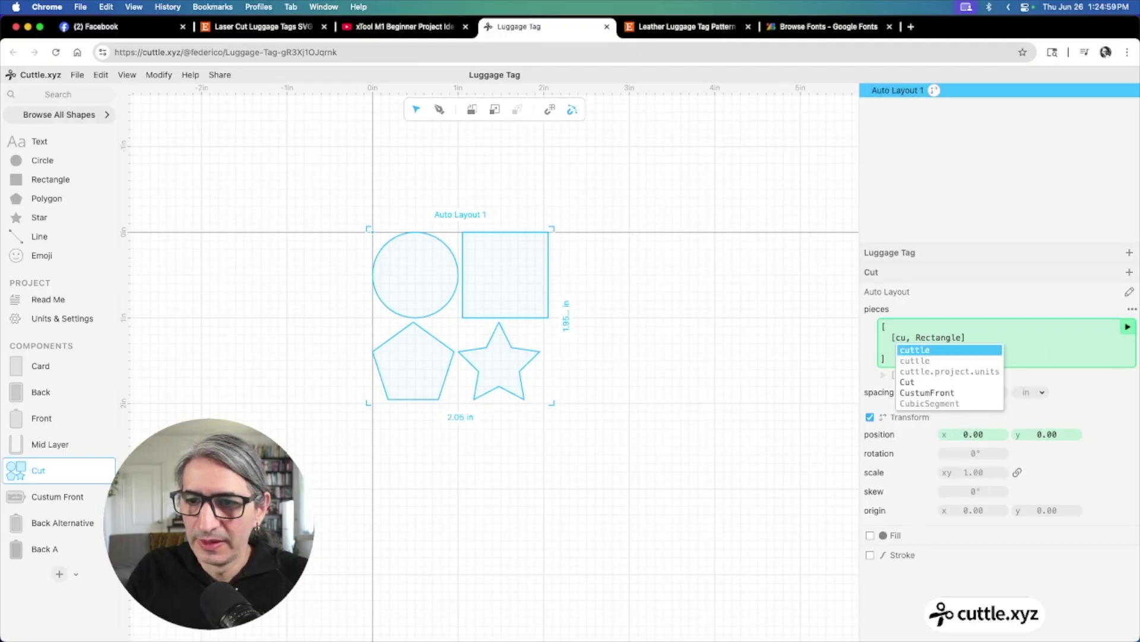
click(930, 393)
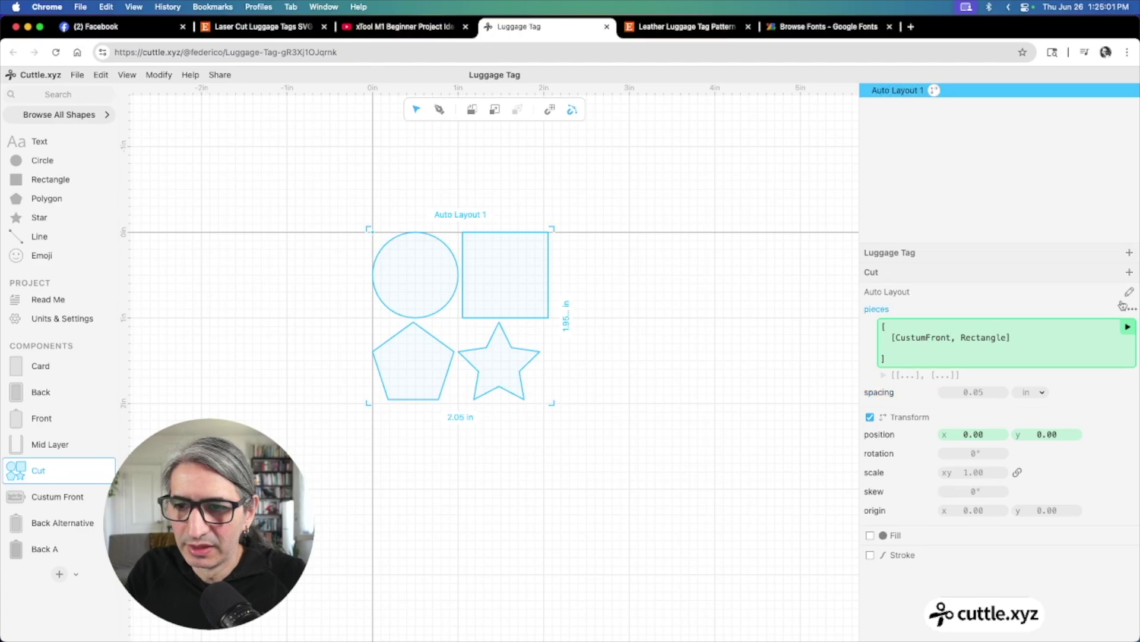
click(1128, 326)
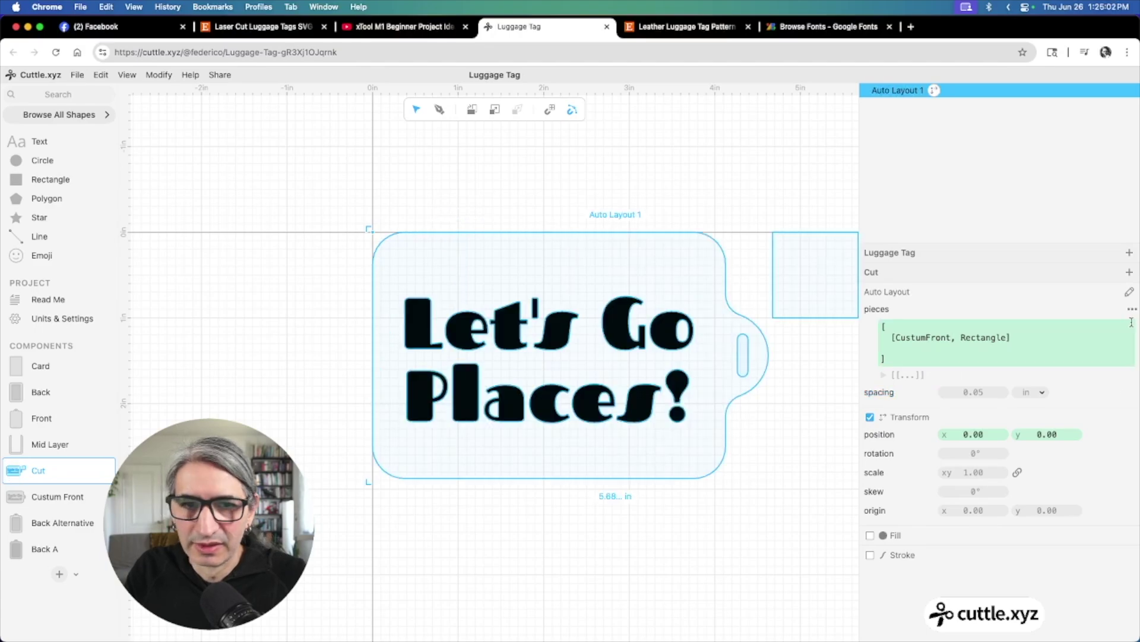
Rename the Custum Front component as Costum Front
double_click(50, 496)
click(48, 497)
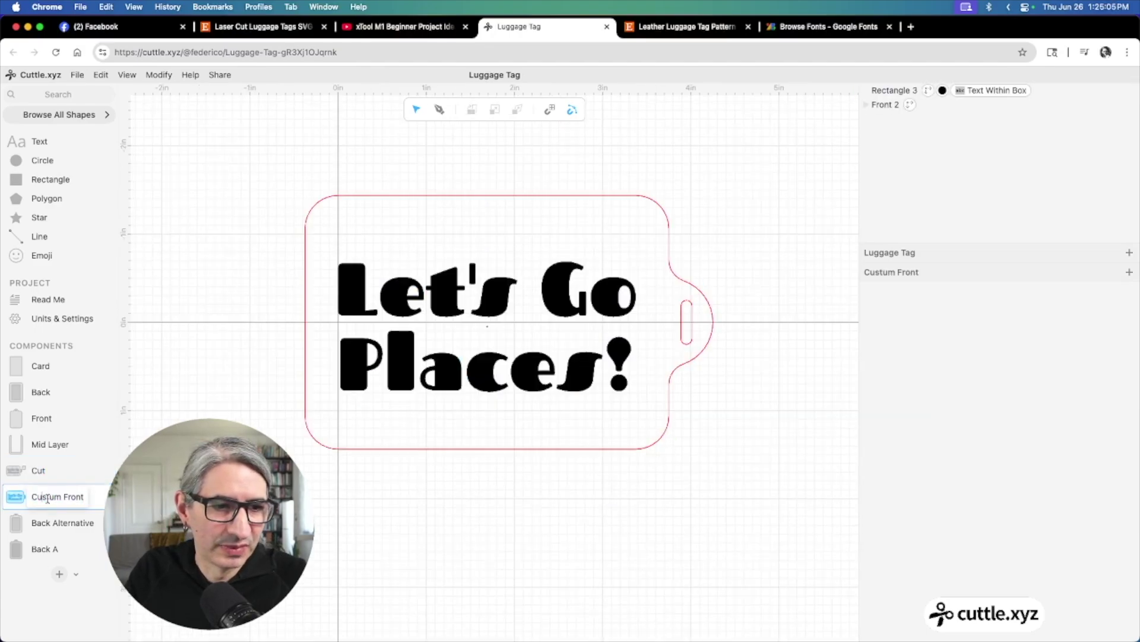
key(BackSpace)
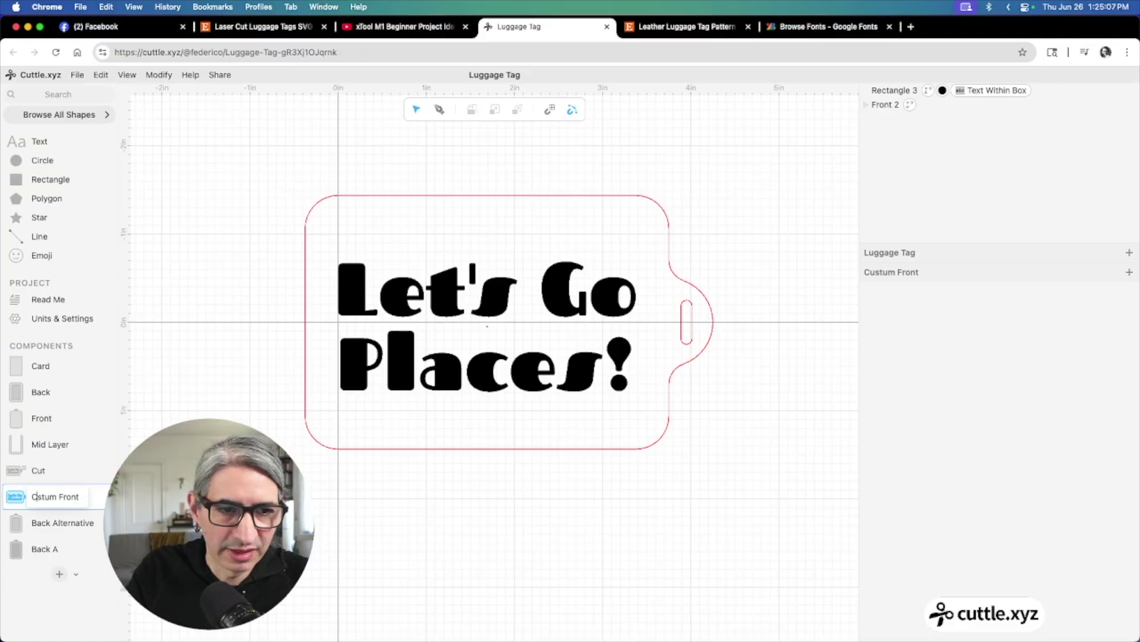
text(o)
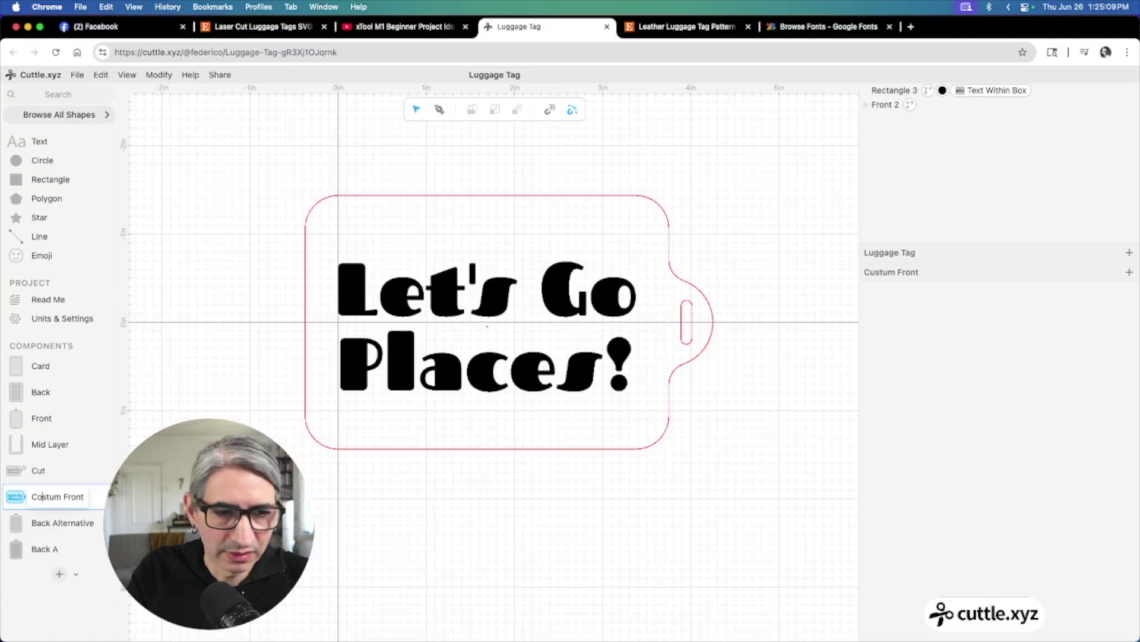
In the Cut component's Auto Layout pieces, replace Rectangle with MidLayer
click(38, 470)
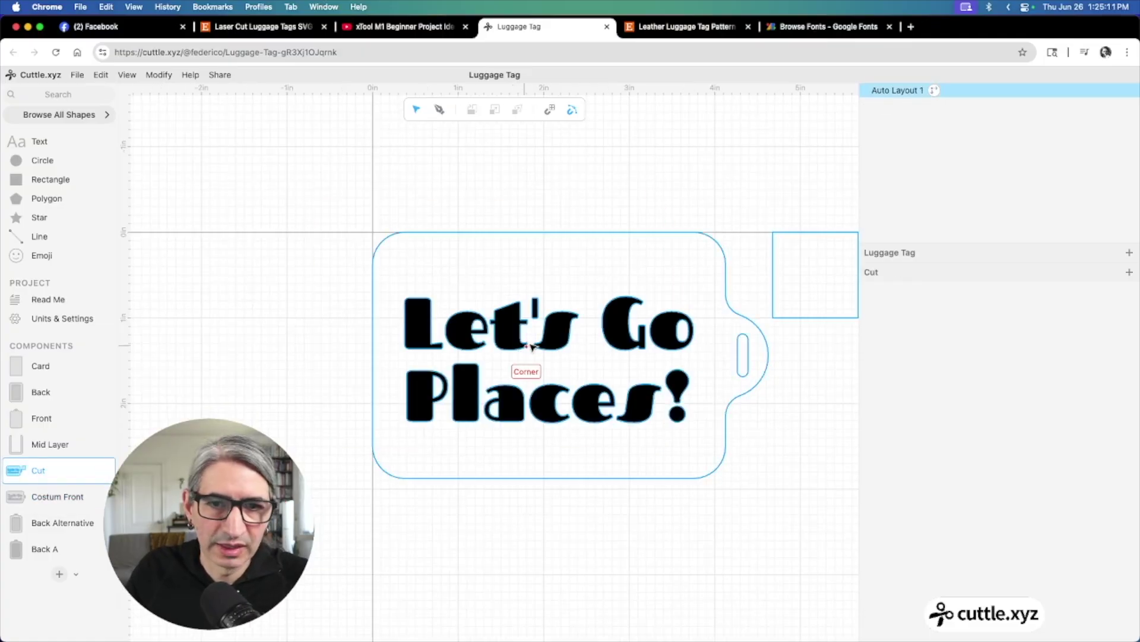
click(641, 231)
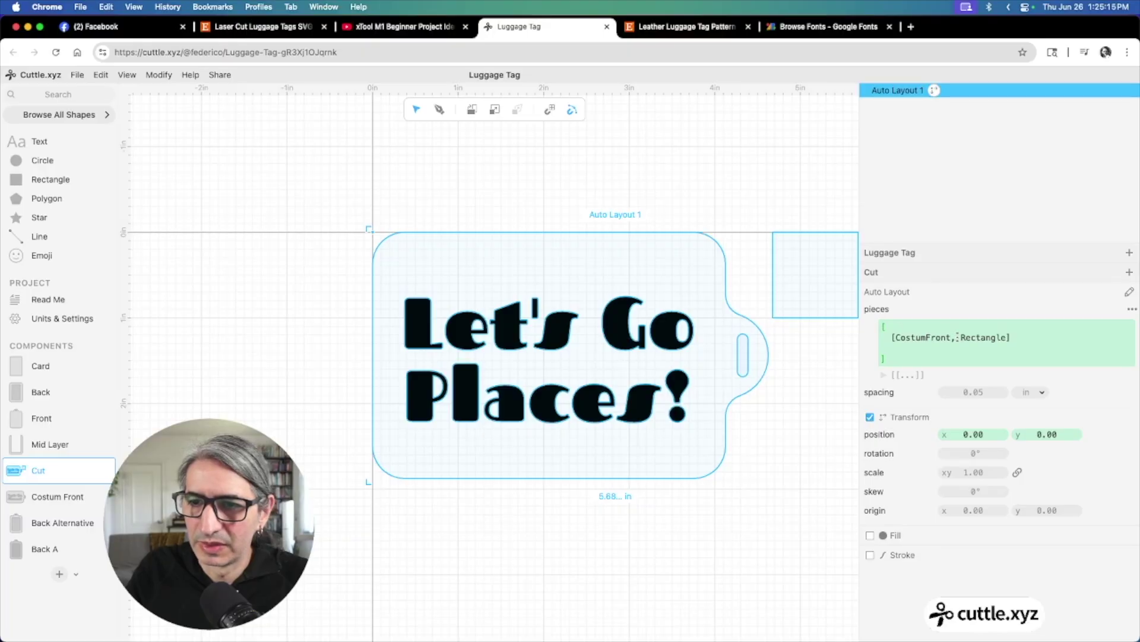
double_click(987, 335)
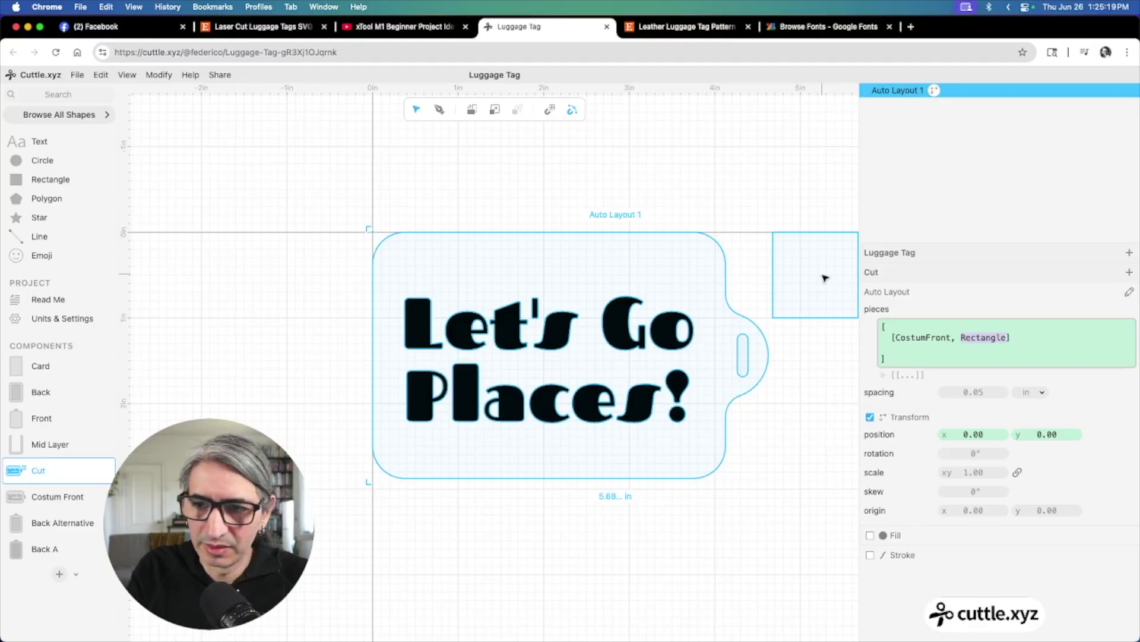
text(mi)
key(Down)
key(Down)
key(Down)
key(Down)
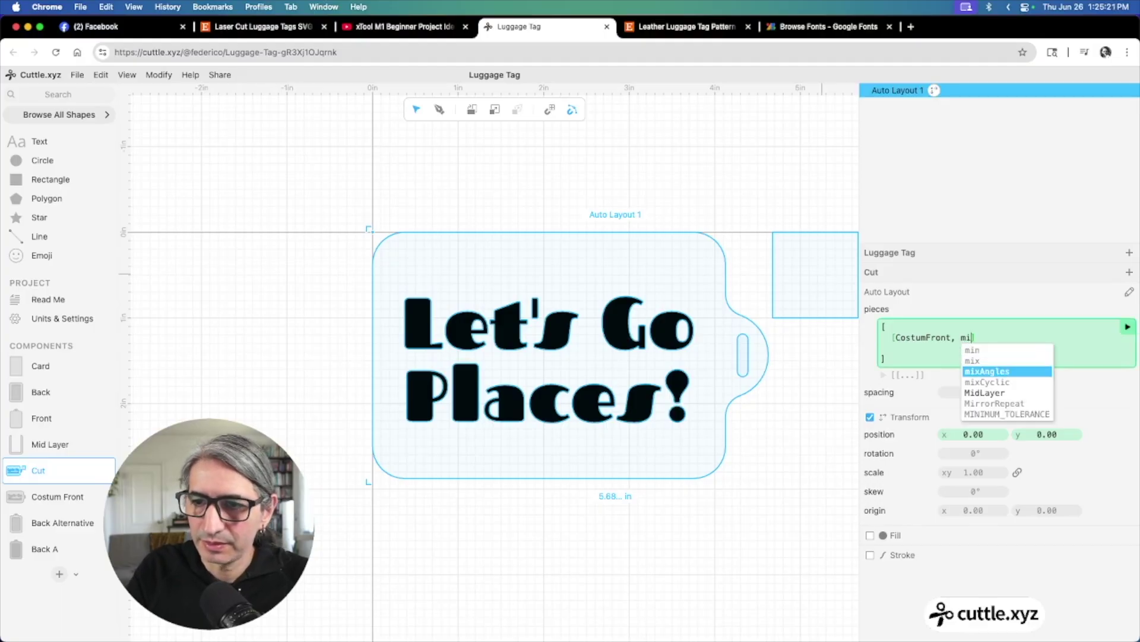
key(Return)
Add Back after MidLayer in the Auto Layout pieces, run the code, and deselect the layout
text(, )
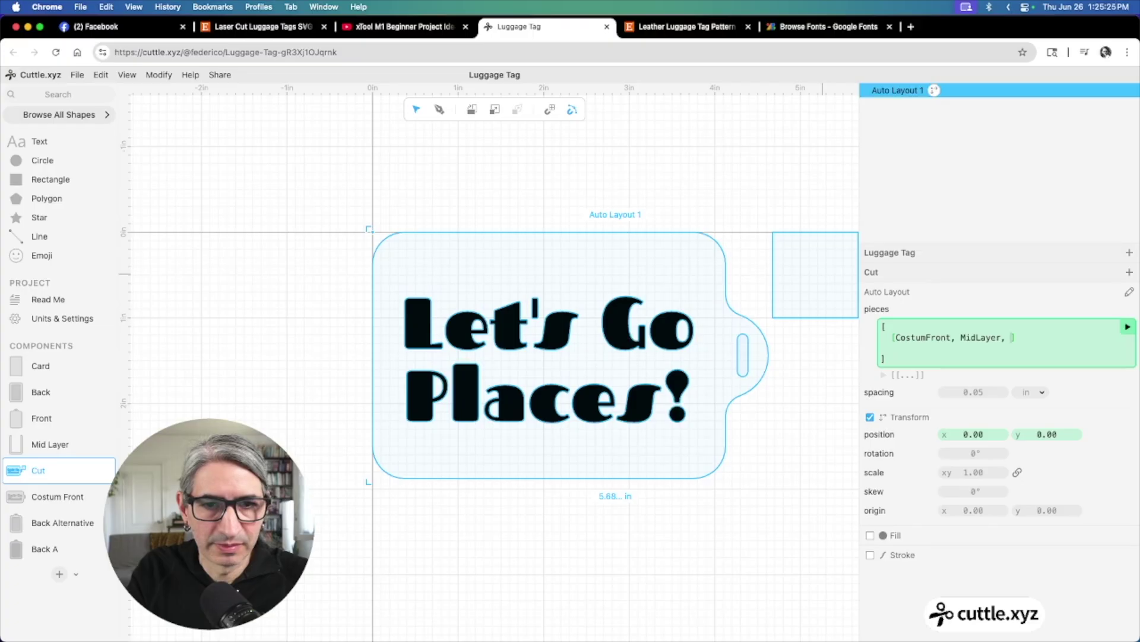
text(ba)
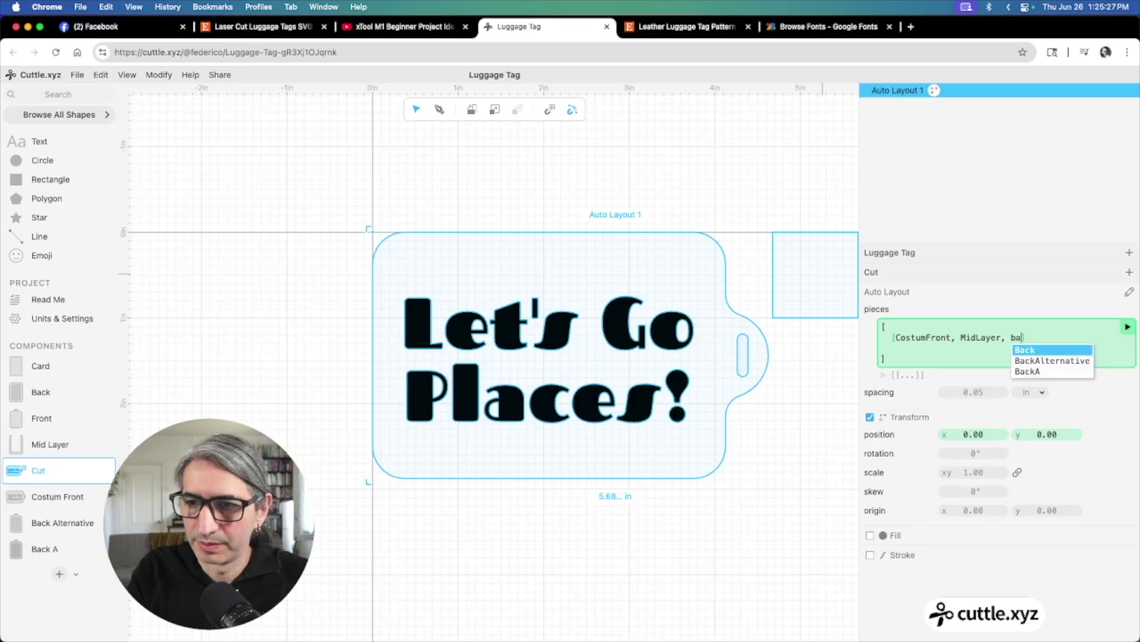
key(Return)
click(1127, 327)
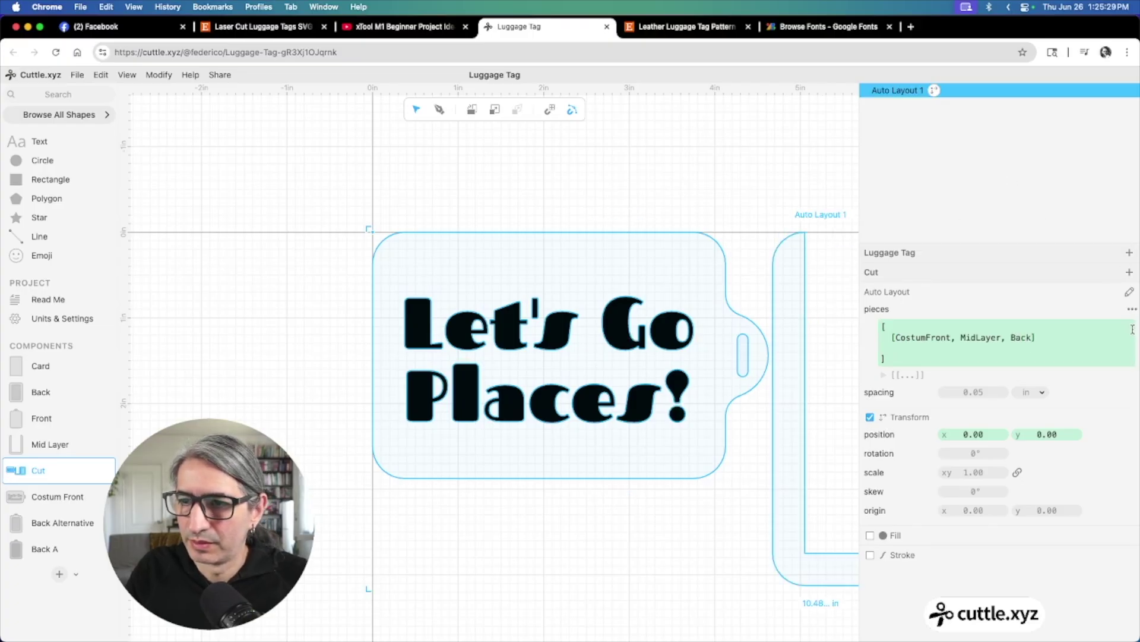
scroll(772, 152, down, 5)
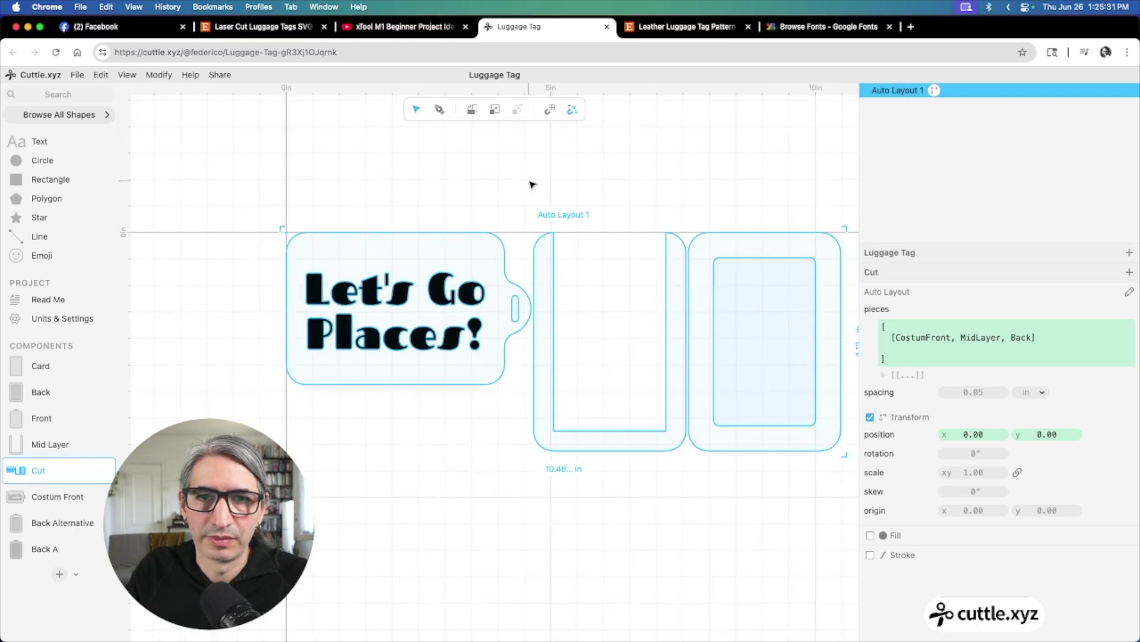
click(532, 184)
drag(565, 166, 511, 162)
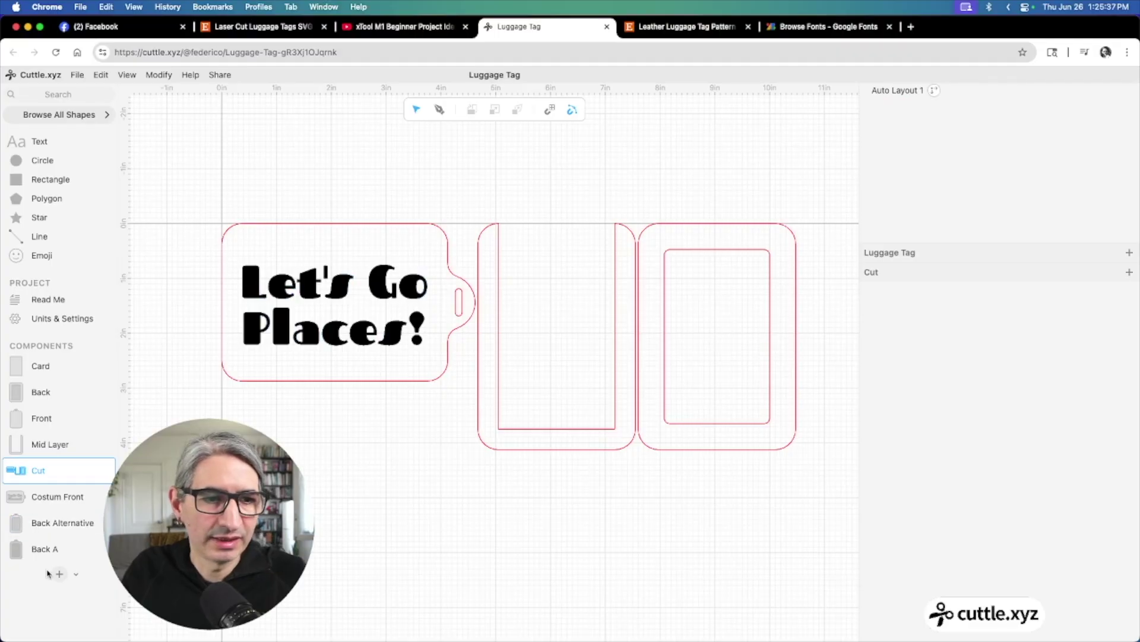
In the Costum Front component, extract the Text Within Box text as a project parameter, keeping the name text
click(60, 497)
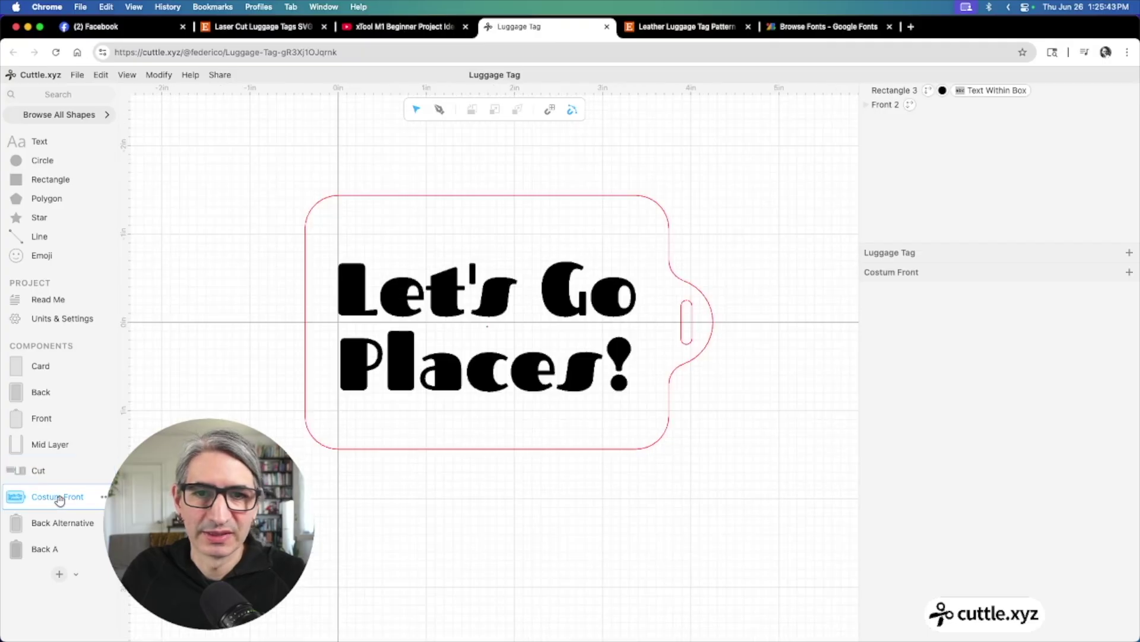
click(894, 90)
scroll(1075, 439, down, 5)
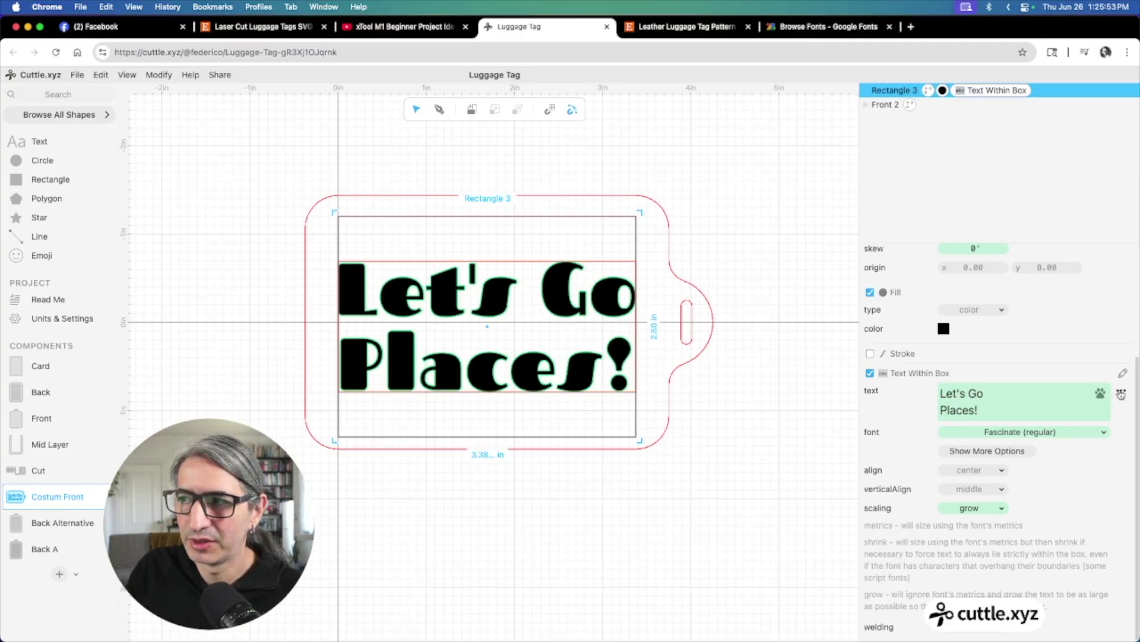
click(1121, 394)
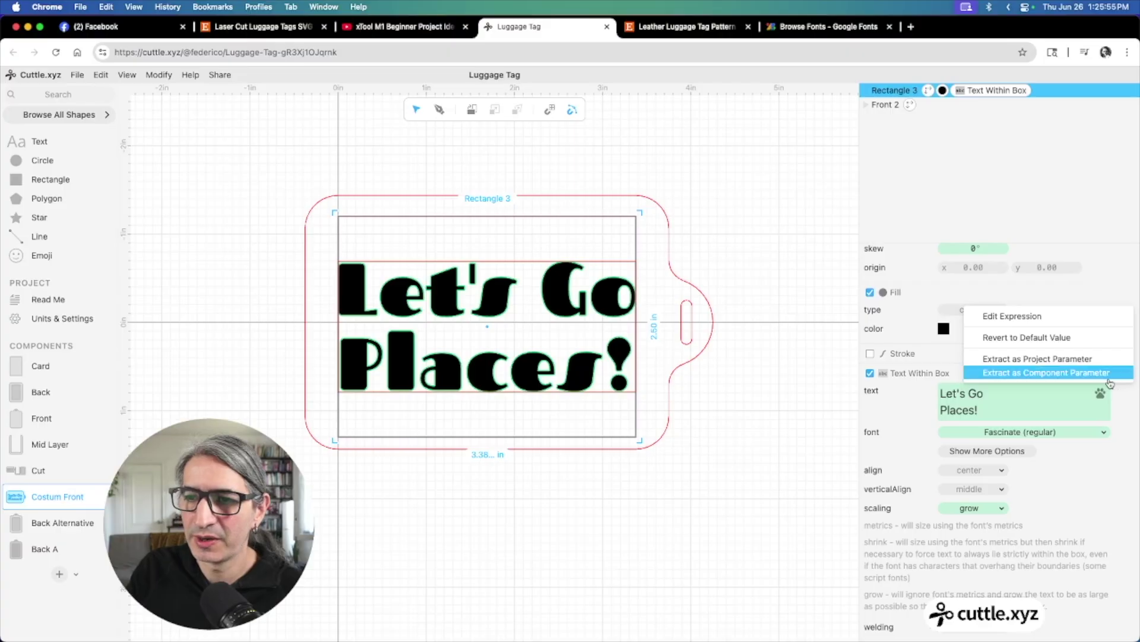
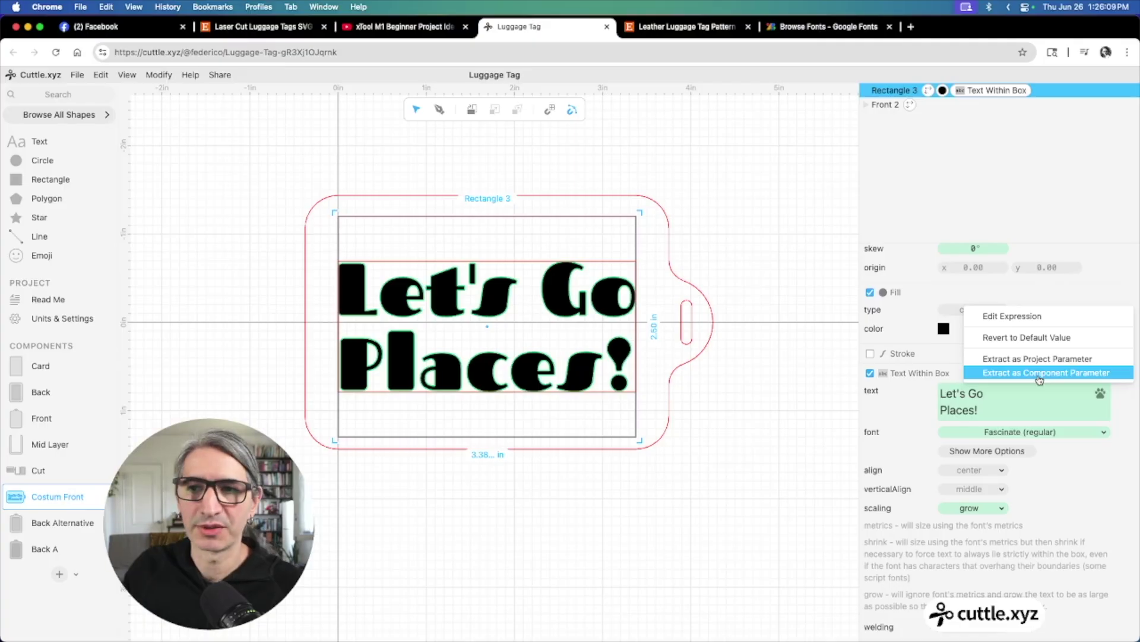
click(1055, 359)
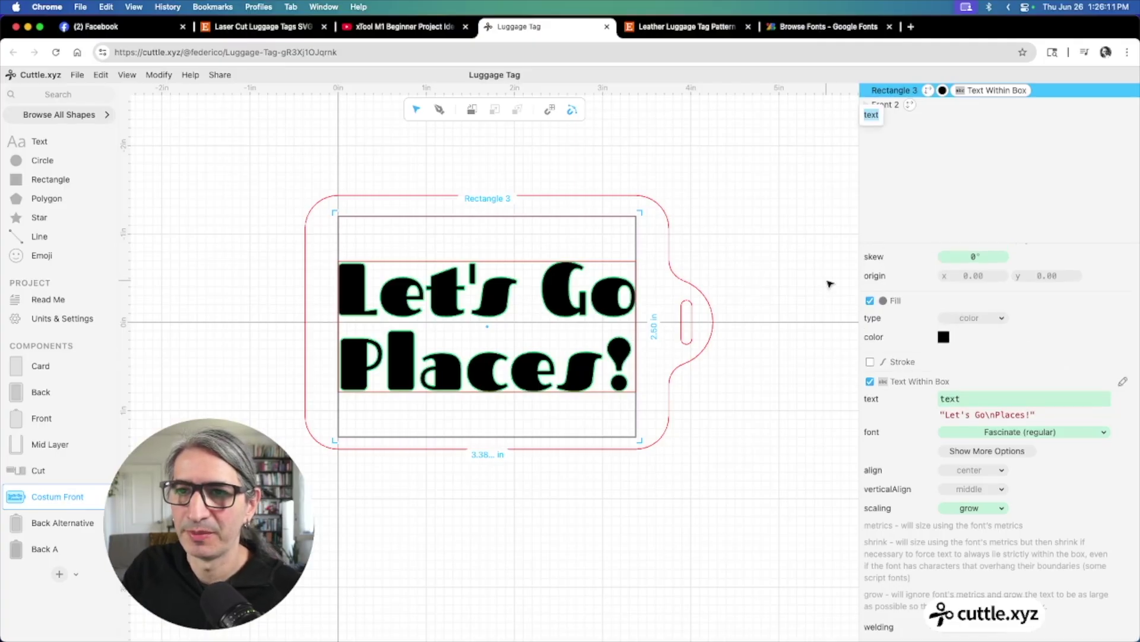
click(831, 284)
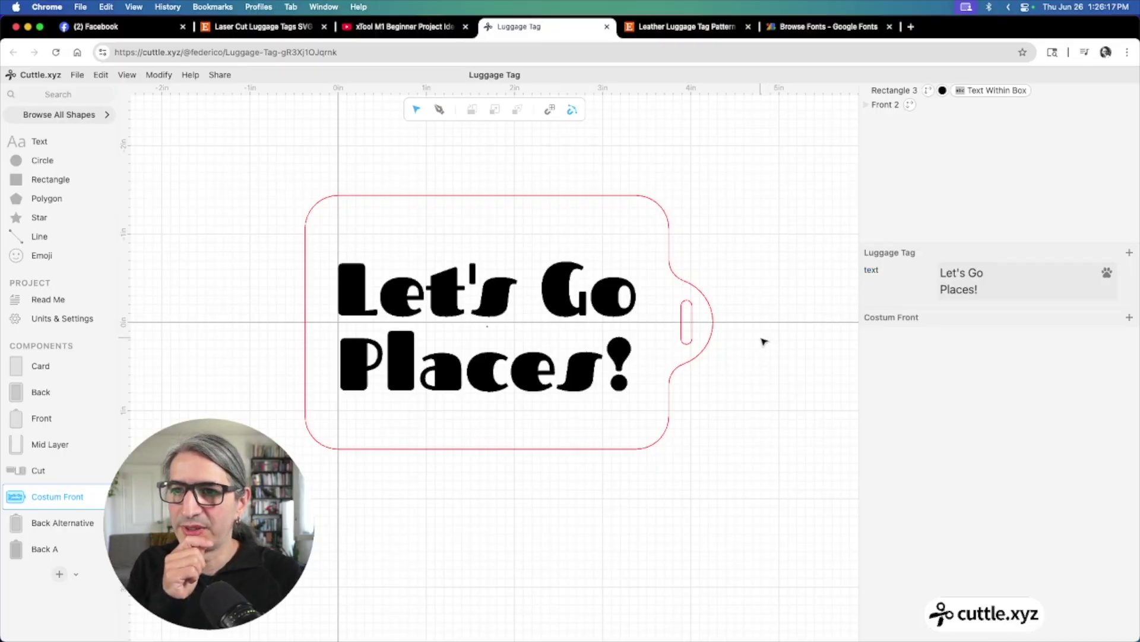
Extract the Text Within Box font as a project parameter, keeping the name font
click(993, 90)
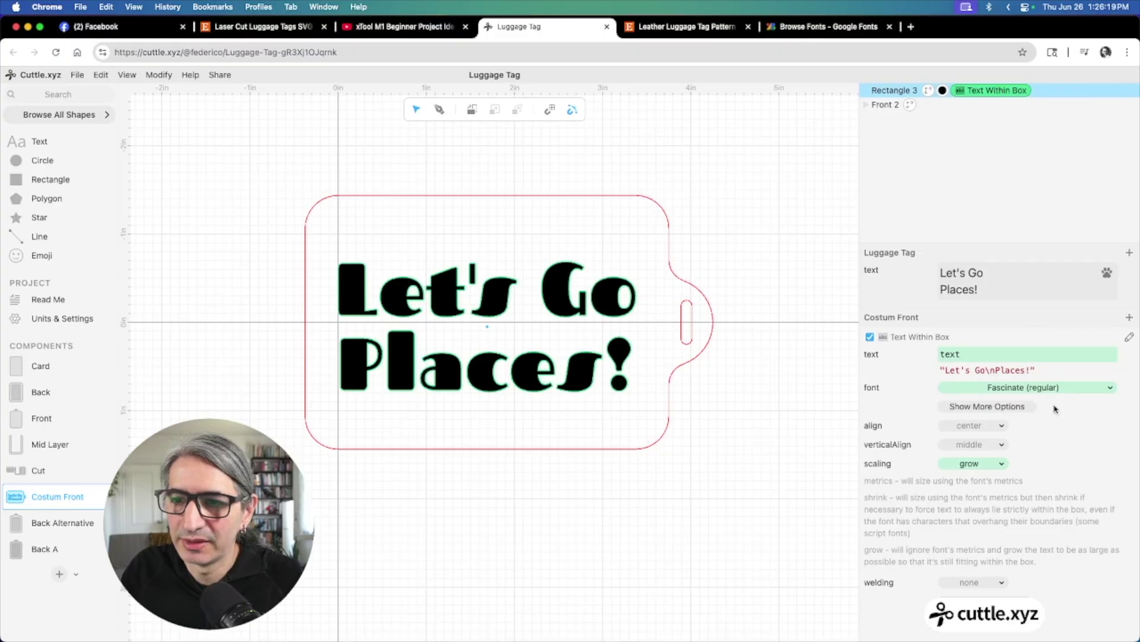
click(1125, 390)
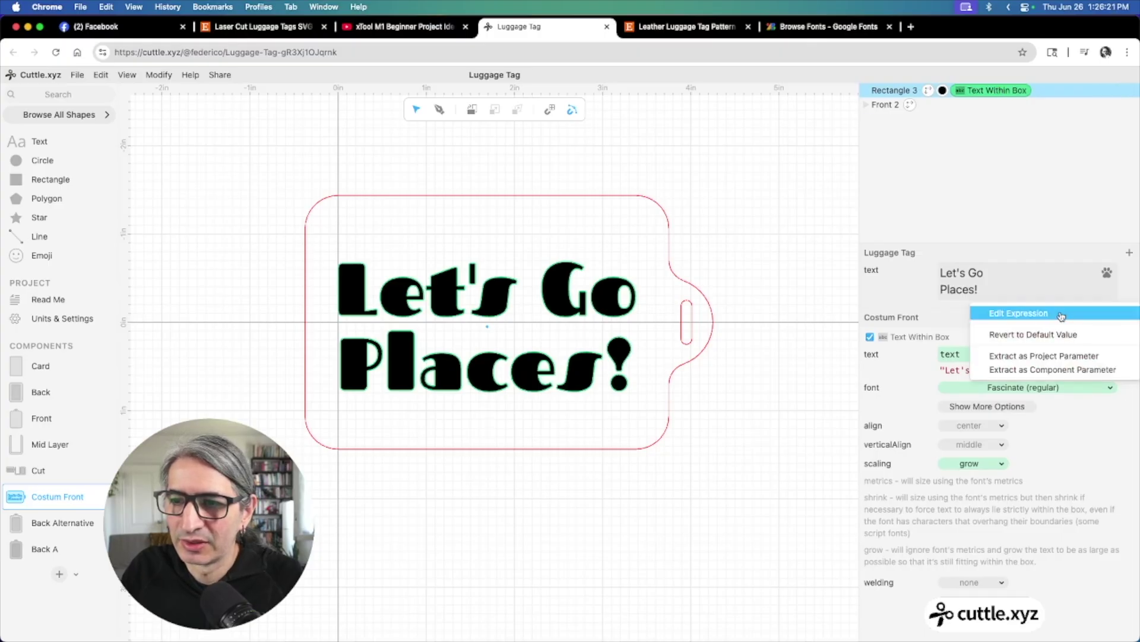
click(1055, 356)
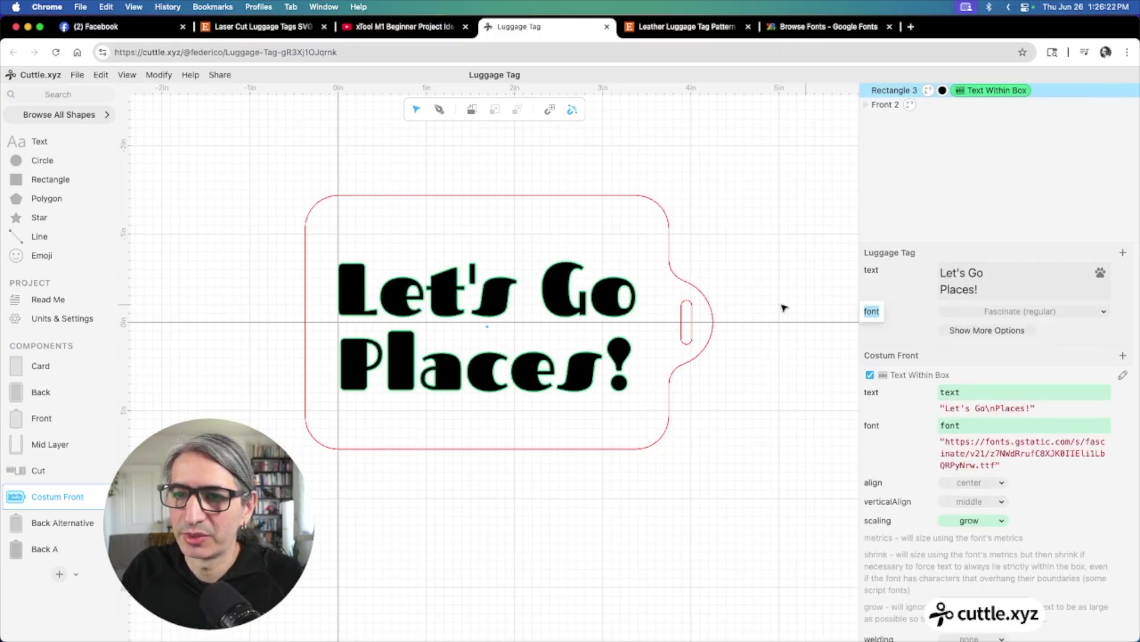
click(836, 313)
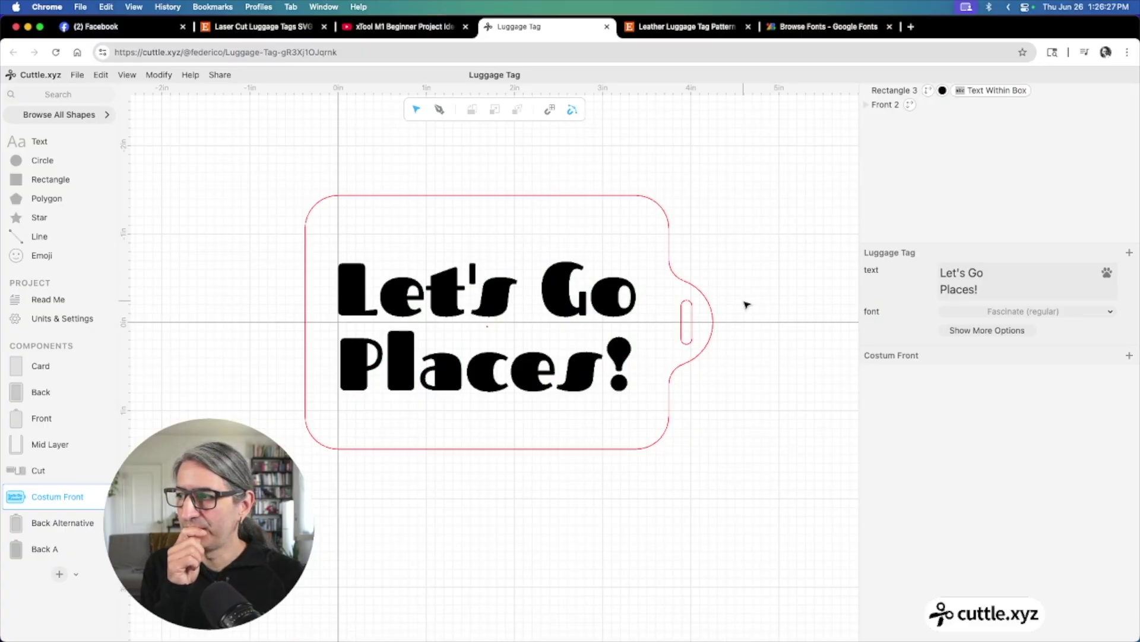
scroll(736, 224, down, 1)
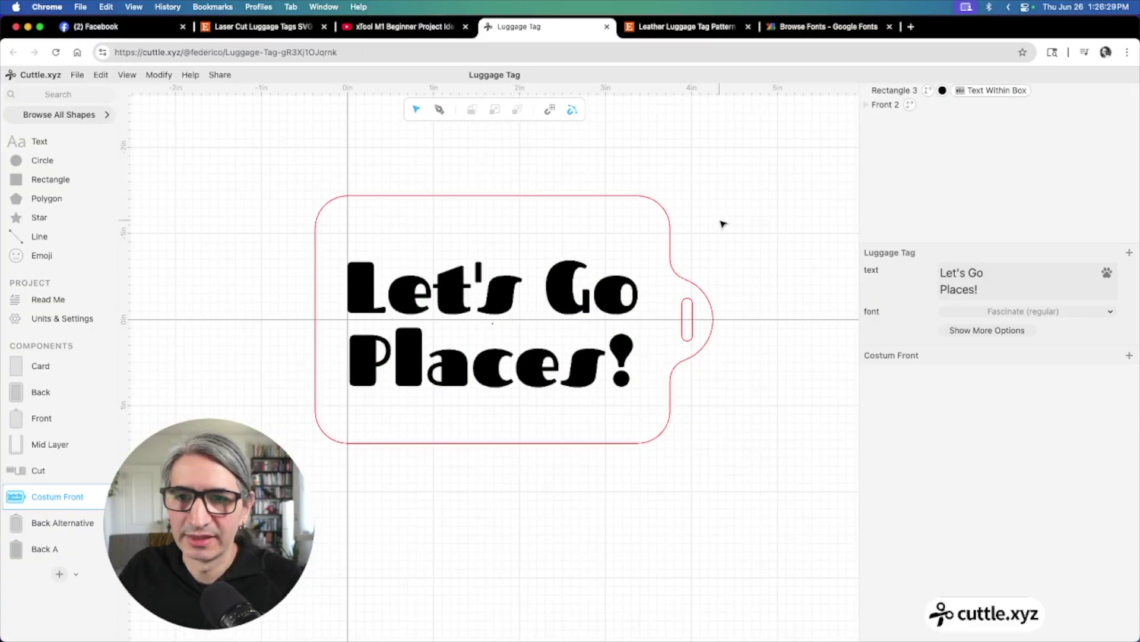
scroll(723, 224, up, 1)
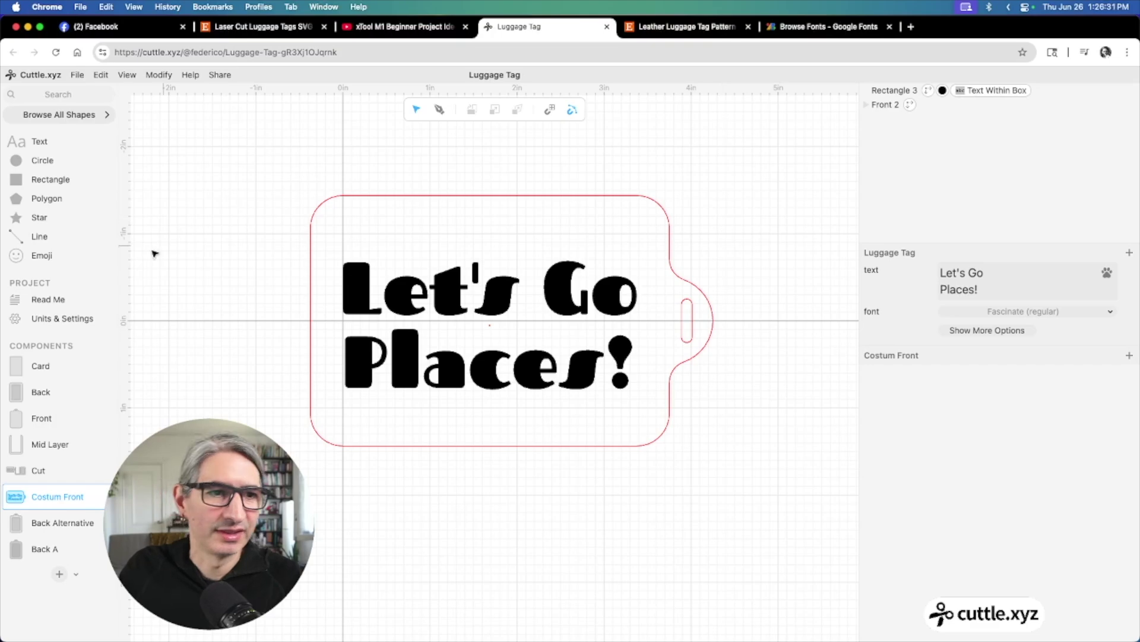
Insert the Costum Front component into the project's Read Me page
click(43, 299)
click(508, 251)
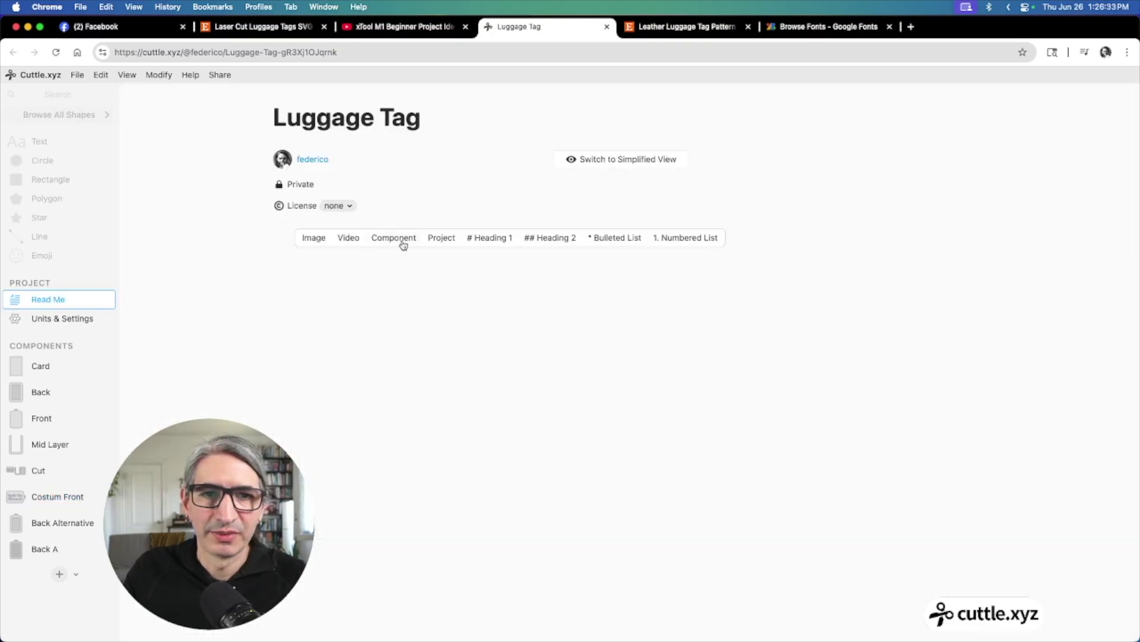
click(383, 239)
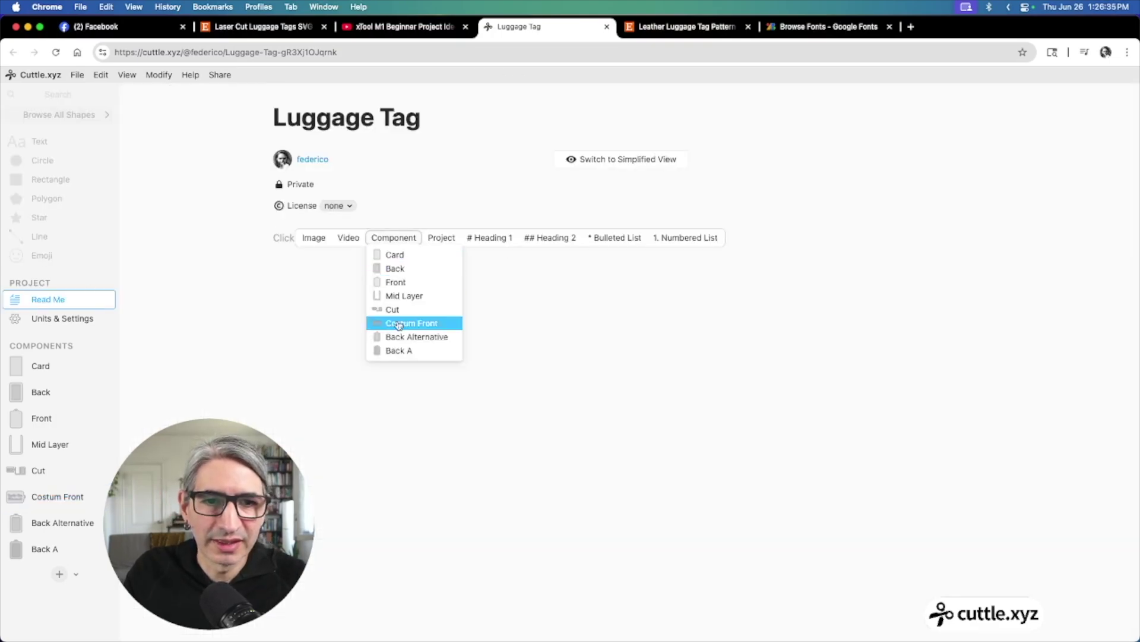
click(416, 328)
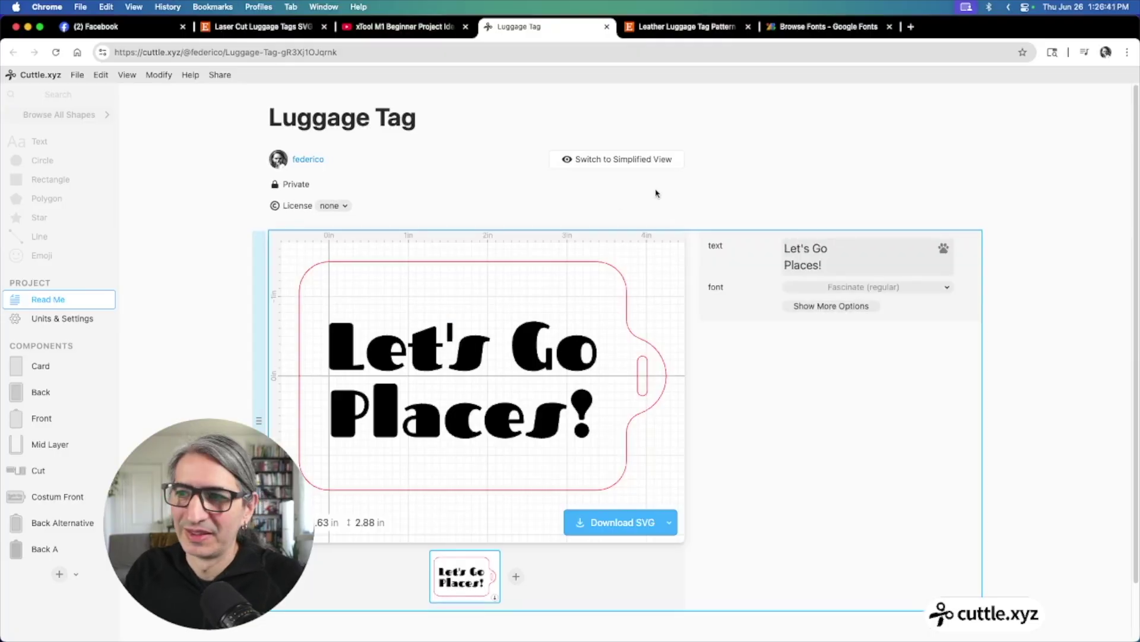
Rename the Costum Front component as Custom Front
click(54, 497)
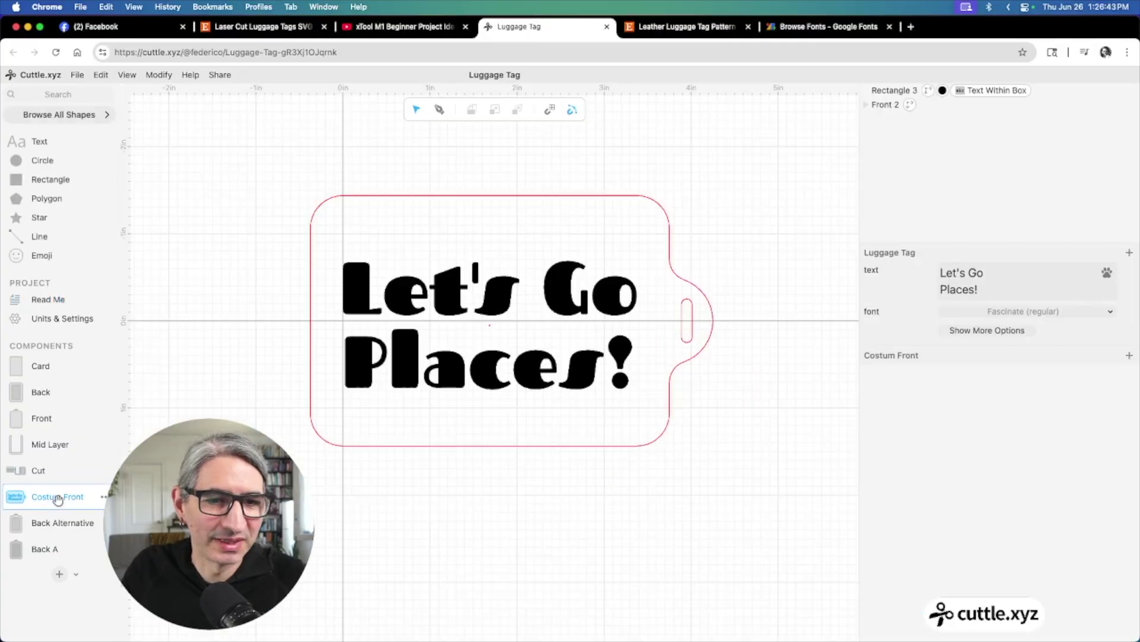
double_click(53, 498)
click(41, 498)
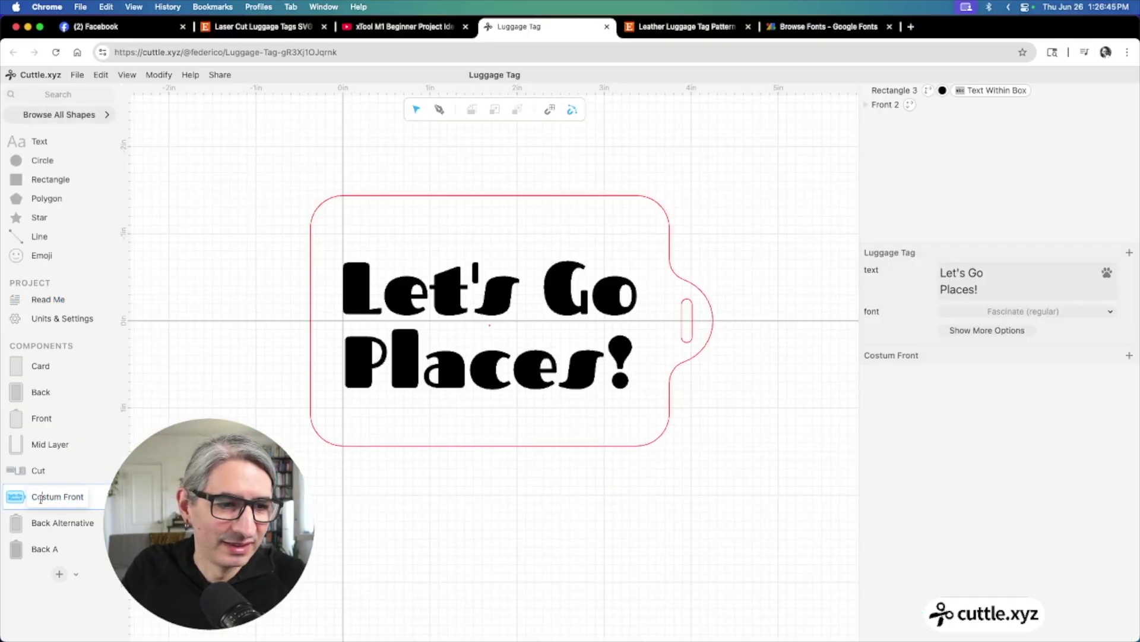
key(BackSpace)
text(u)
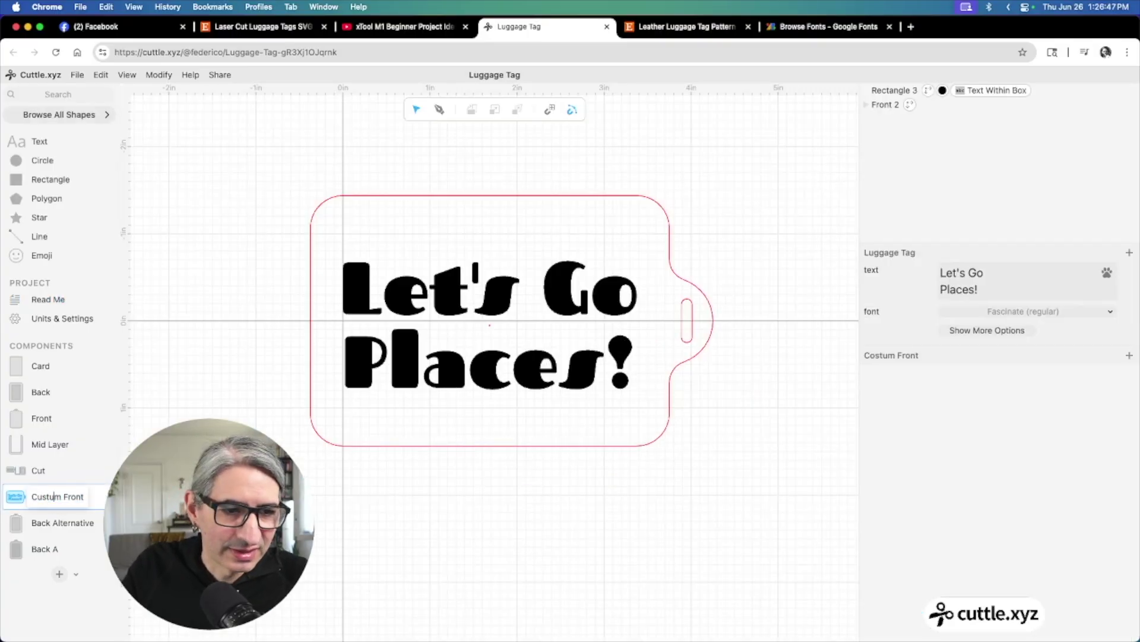
key(BackSpace)
text(o)
key(Return)
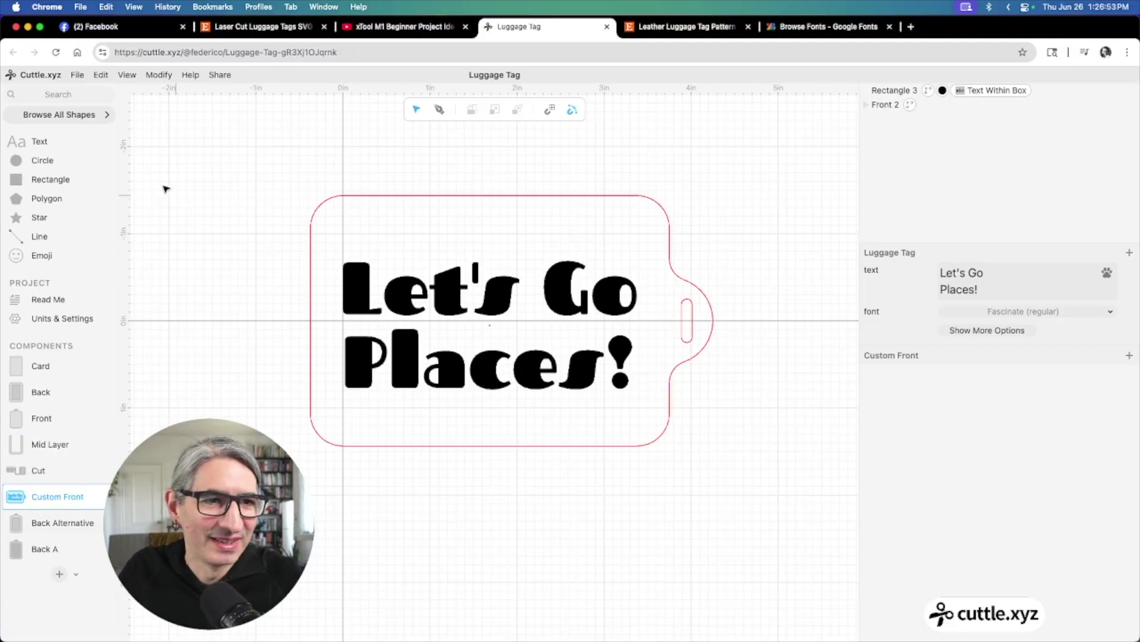
On the Read Me page, replace the tag text with Let's / Travel / the World on three lines, without a trailing space after Let's
click(73, 300)
scroll(767, 353, down, 2)
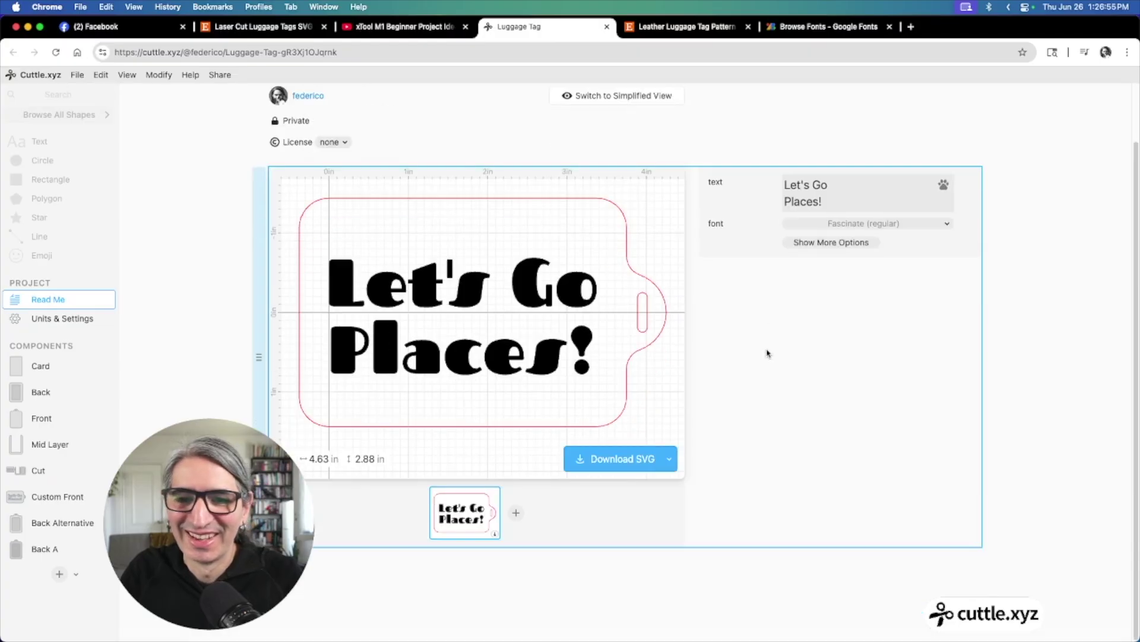
scroll(875, 197, up, 1)
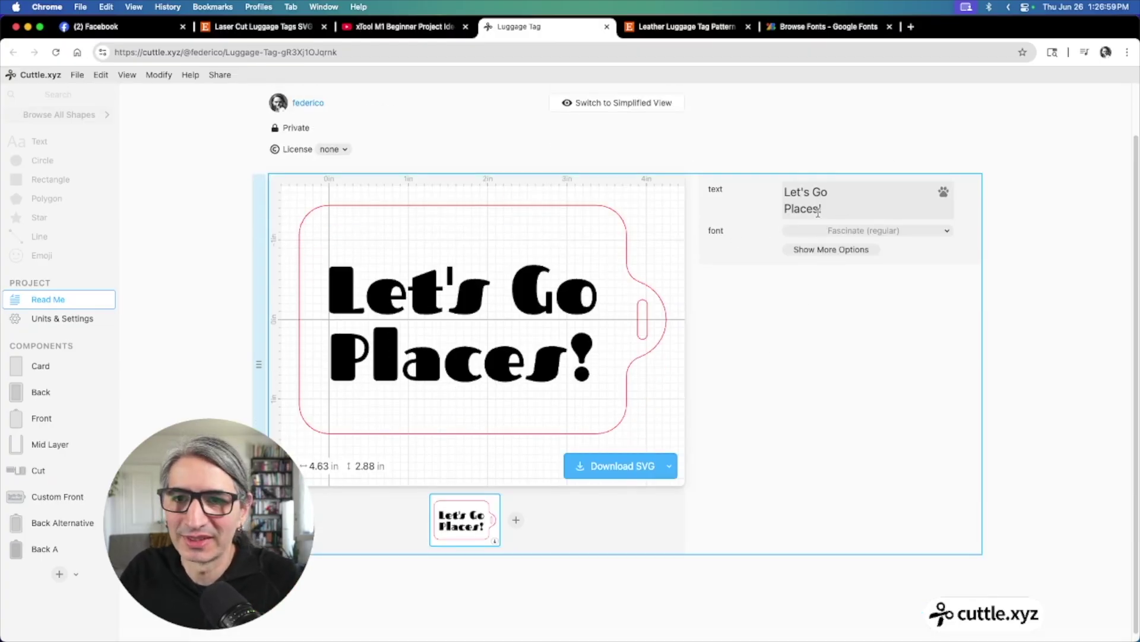
drag(834, 209, 757, 195)
text(Le)
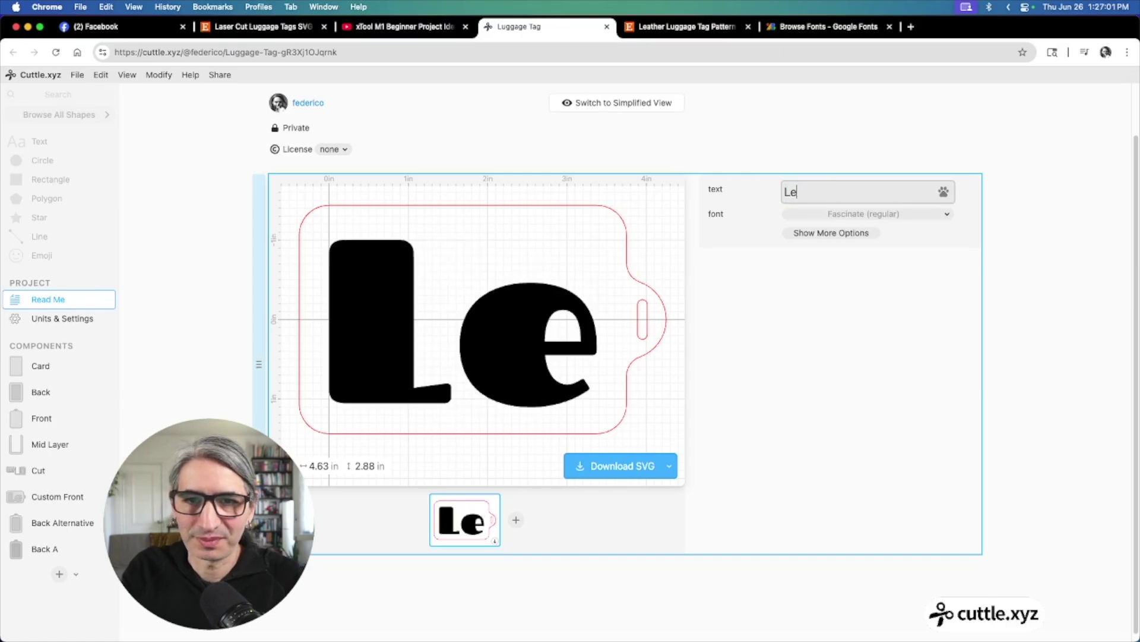
text(t's Trav)
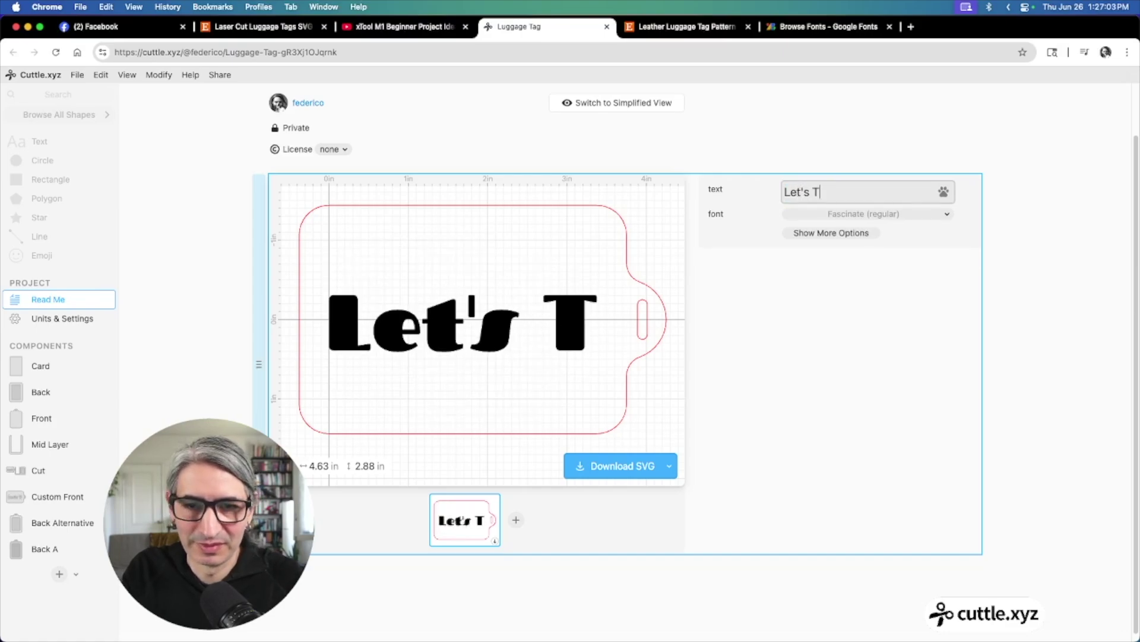
key(BackSpace)
key(BackSpace)
key(BackSpace)
key(BackSpace)
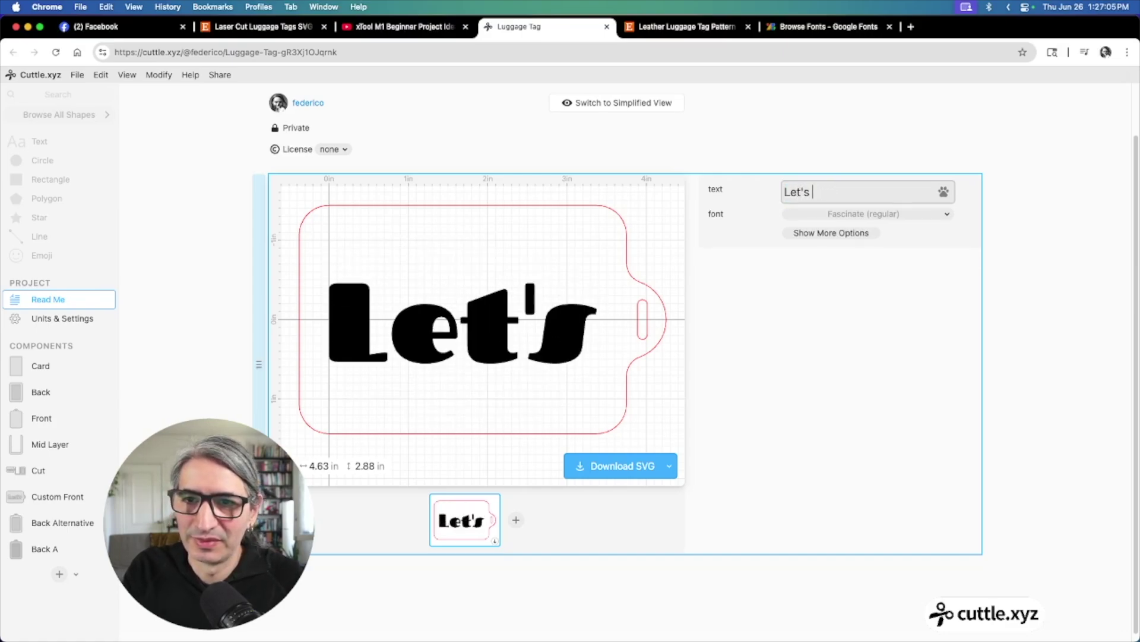
key(Return)
text(Trave)
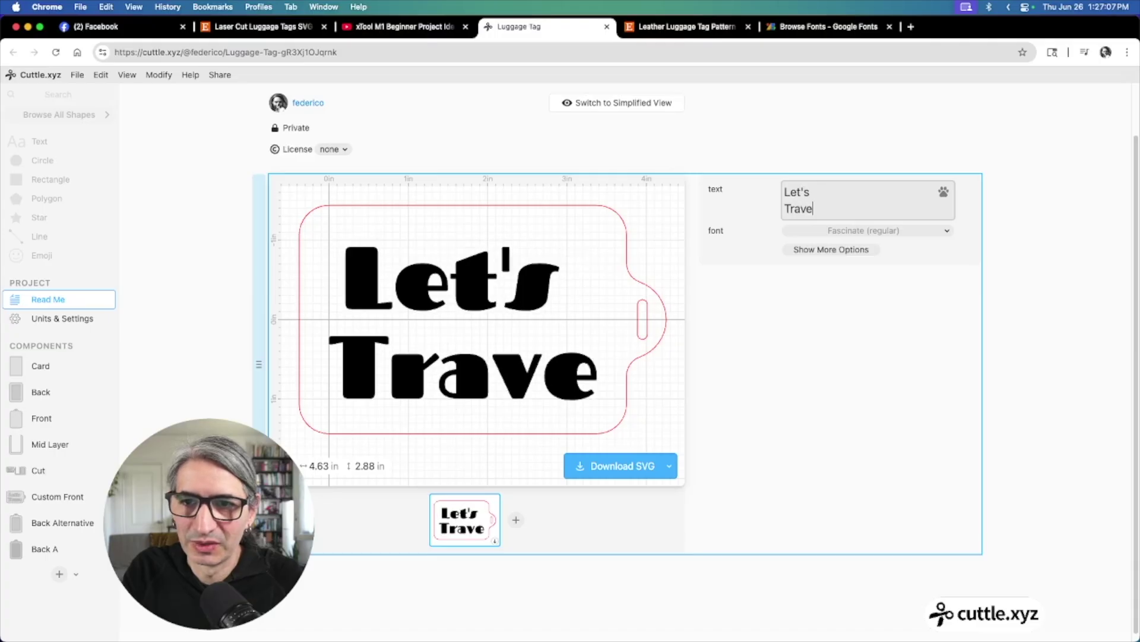
text(l)
key(Return)
text(the )
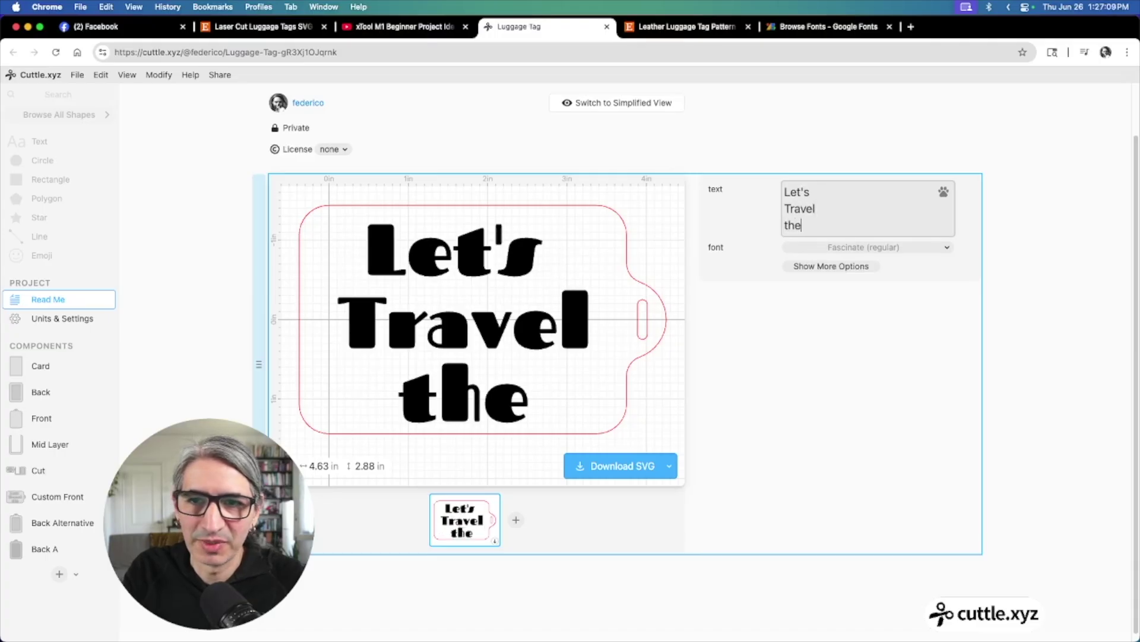
text(Worls)
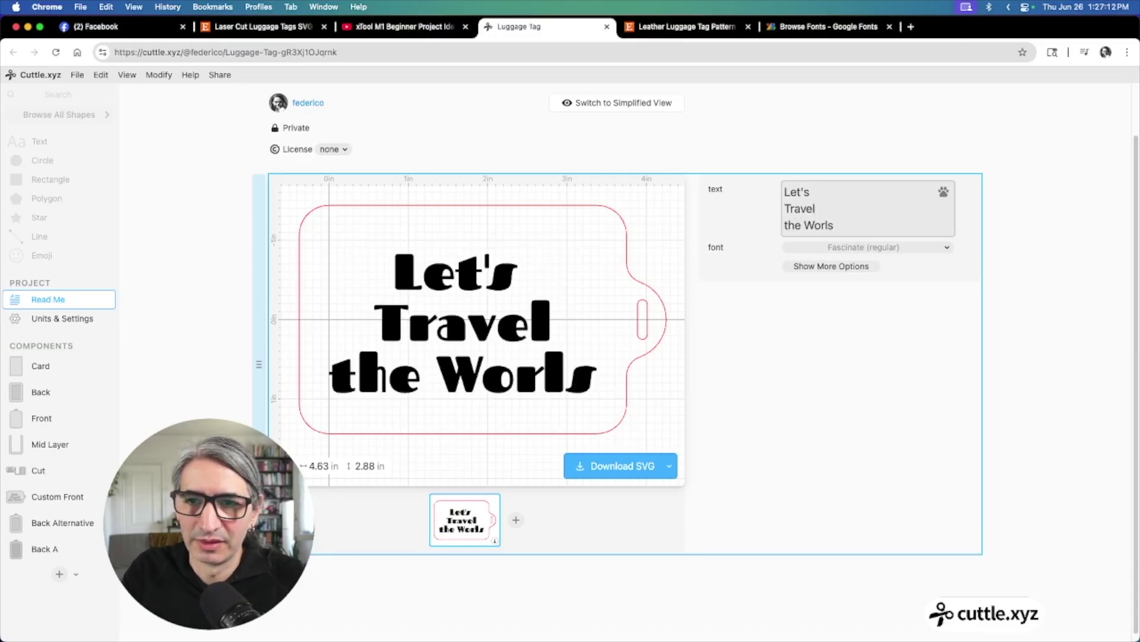
key(BackSpace)
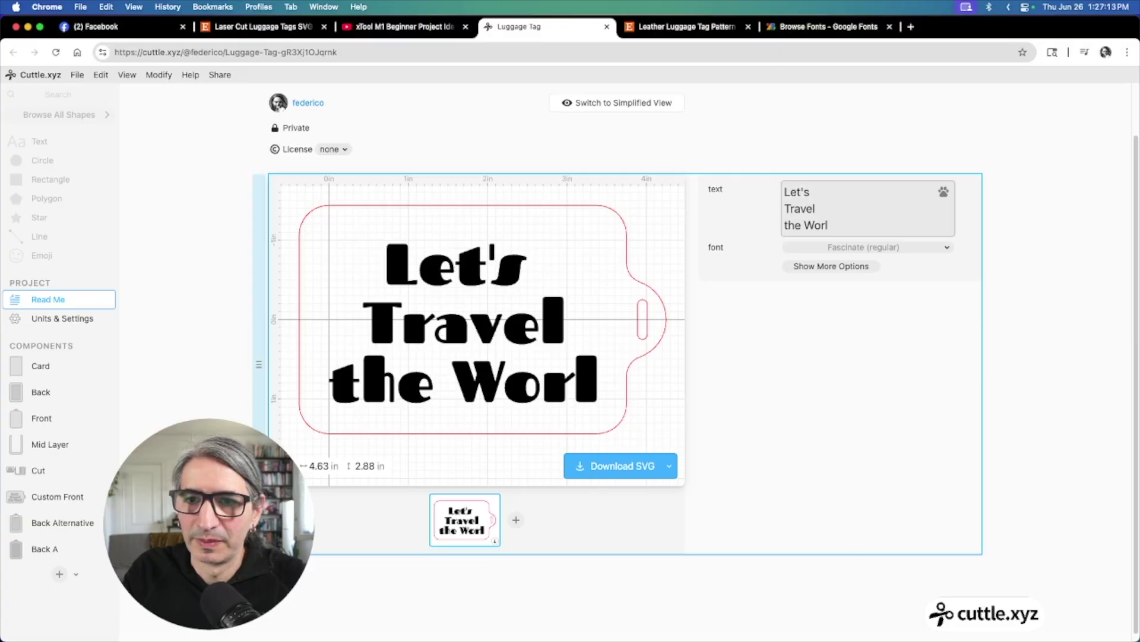
text(d)
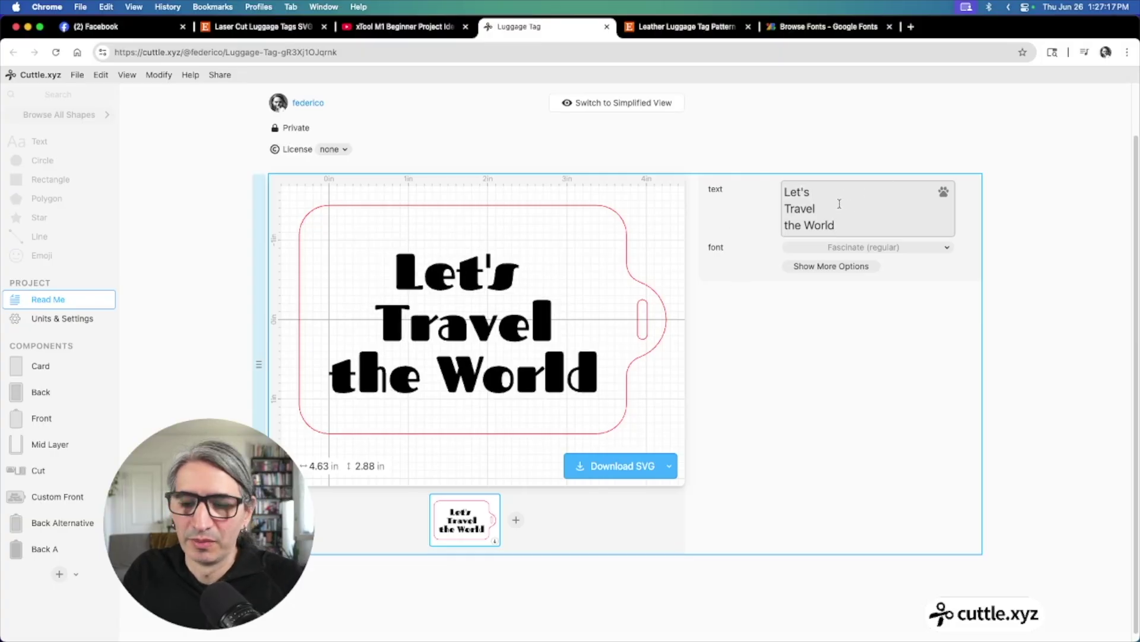
click(811, 191)
key(BackSpace)
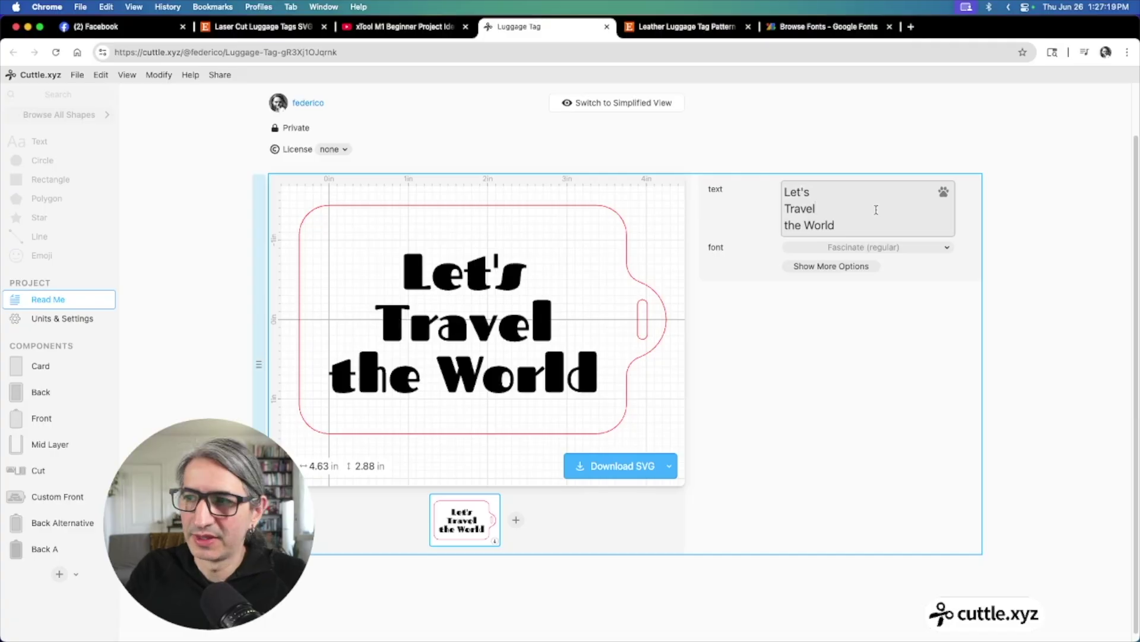
In the Custom Front component, set the Text Within Box alignment of the lettering to left
click(33, 493)
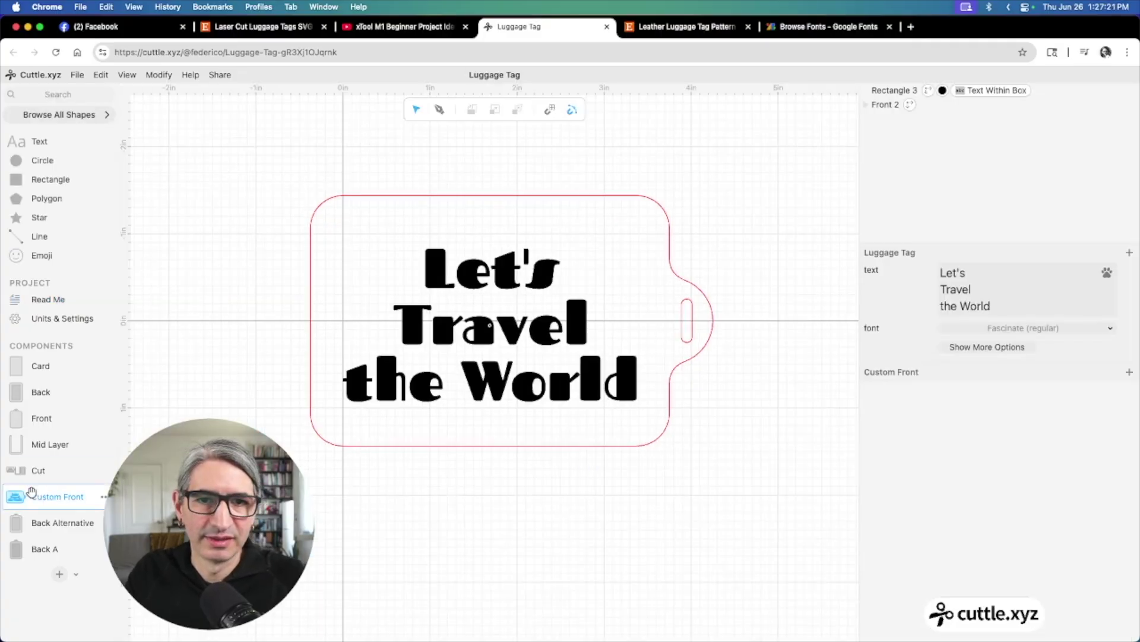
click(481, 264)
scroll(936, 494, down, 5)
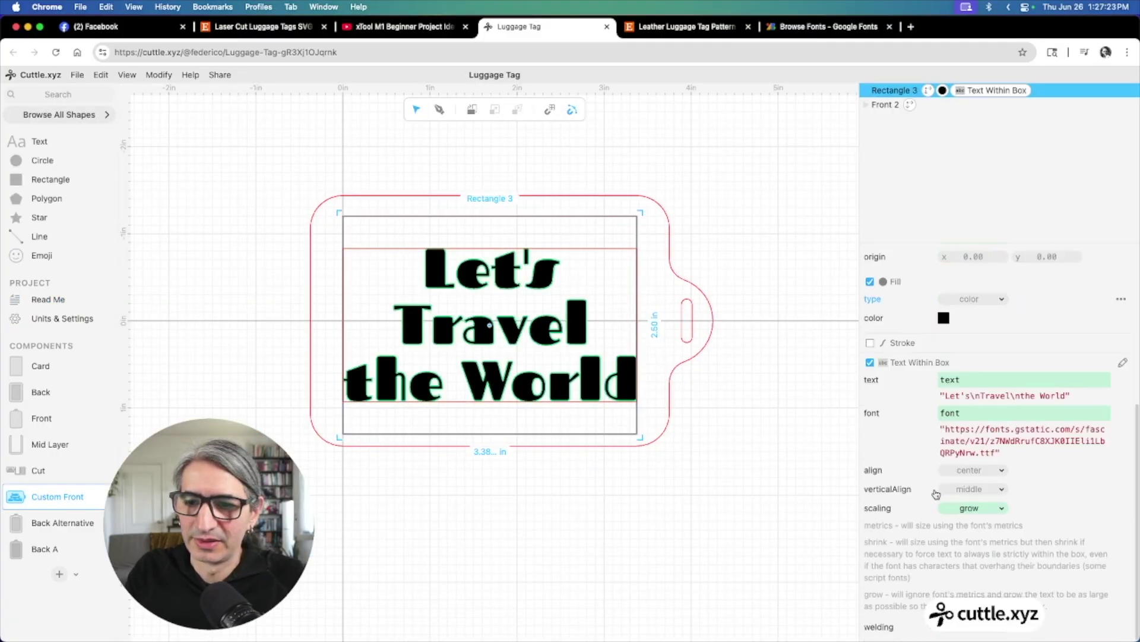
click(965, 470)
click(953, 456)
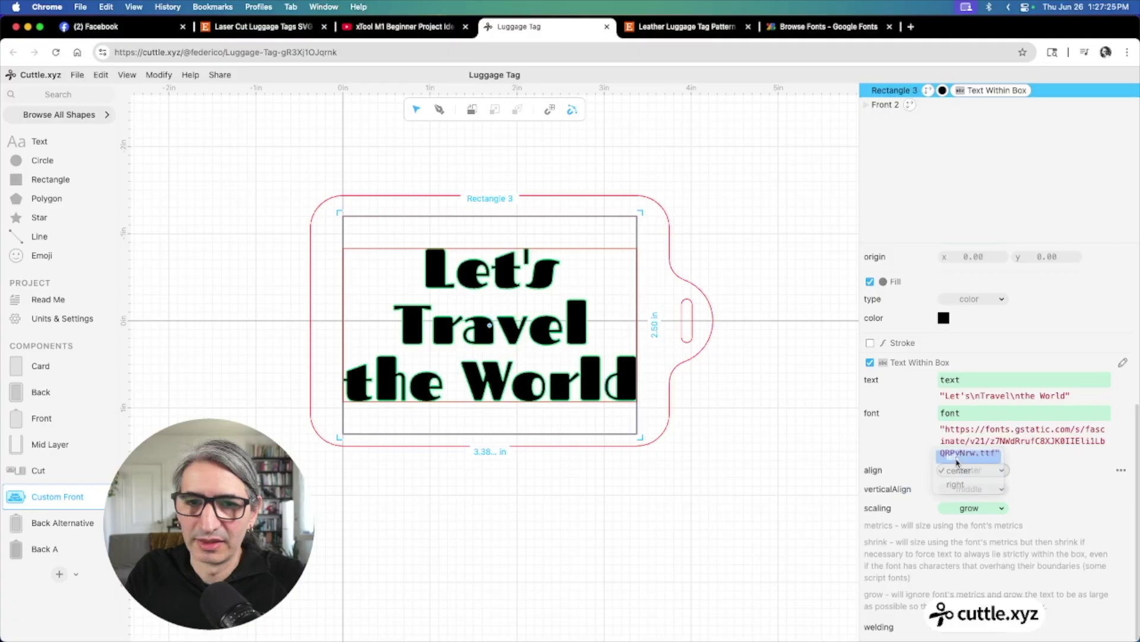
click(801, 465)
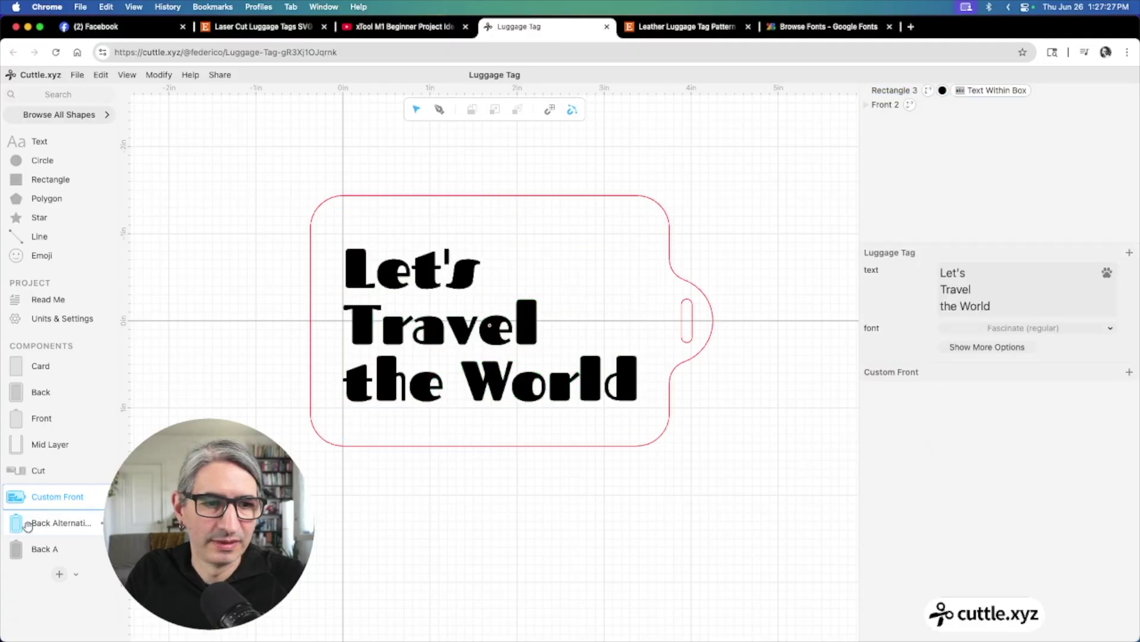
Add the Cut component to the Read Me template beside Custom Front and display its preview
click(40, 295)
scroll(590, 380, down, 2)
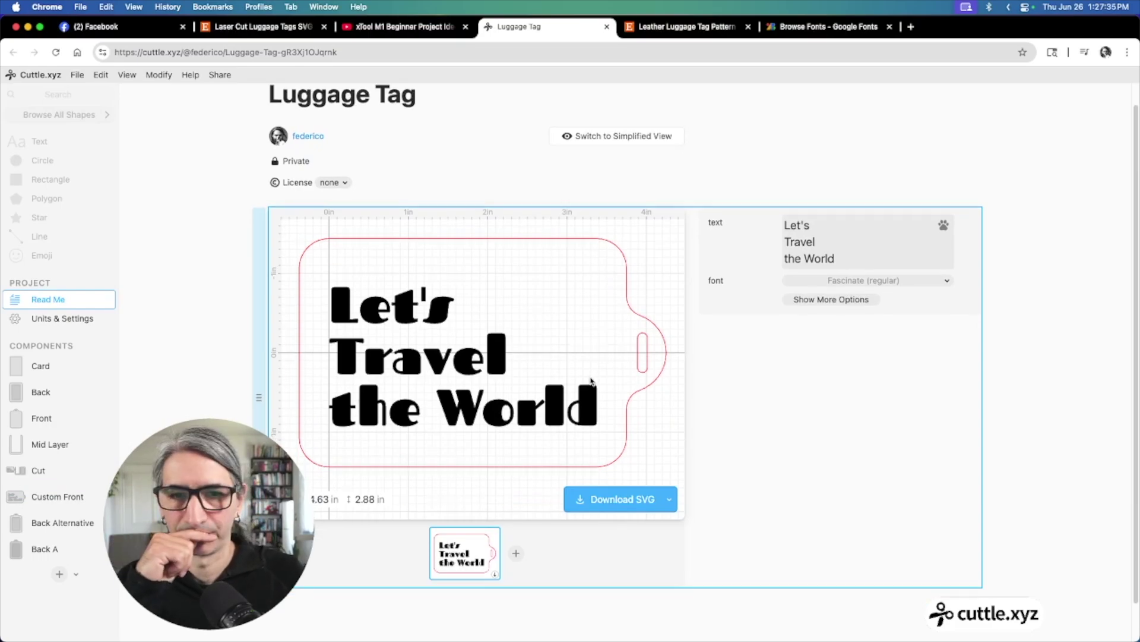
scroll(552, 393, down, 2)
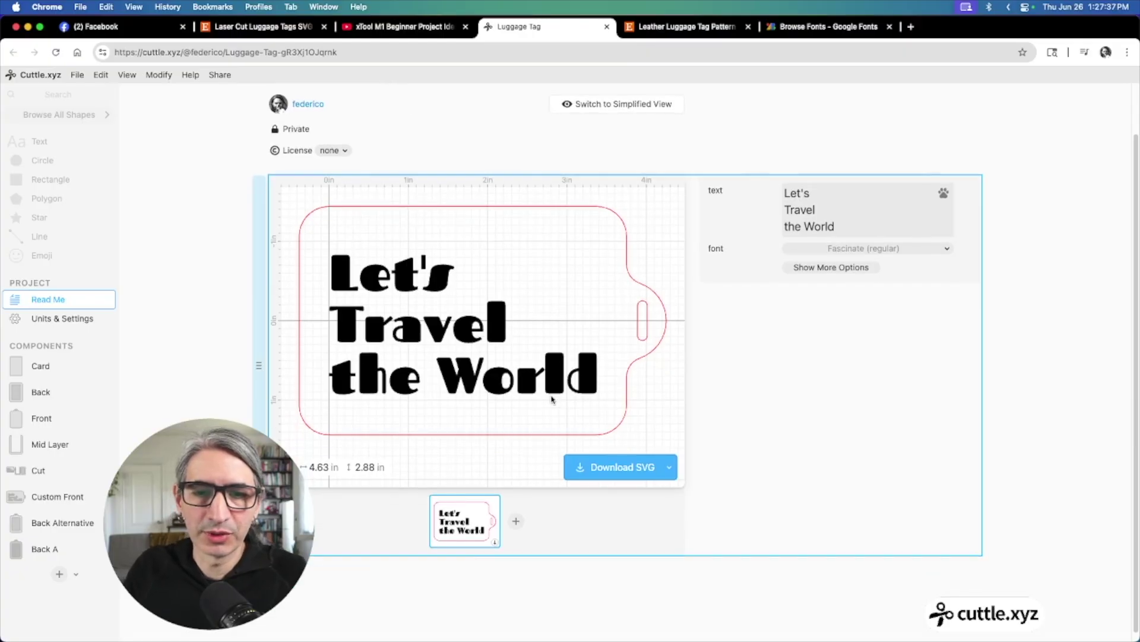
scroll(553, 473, down, 1)
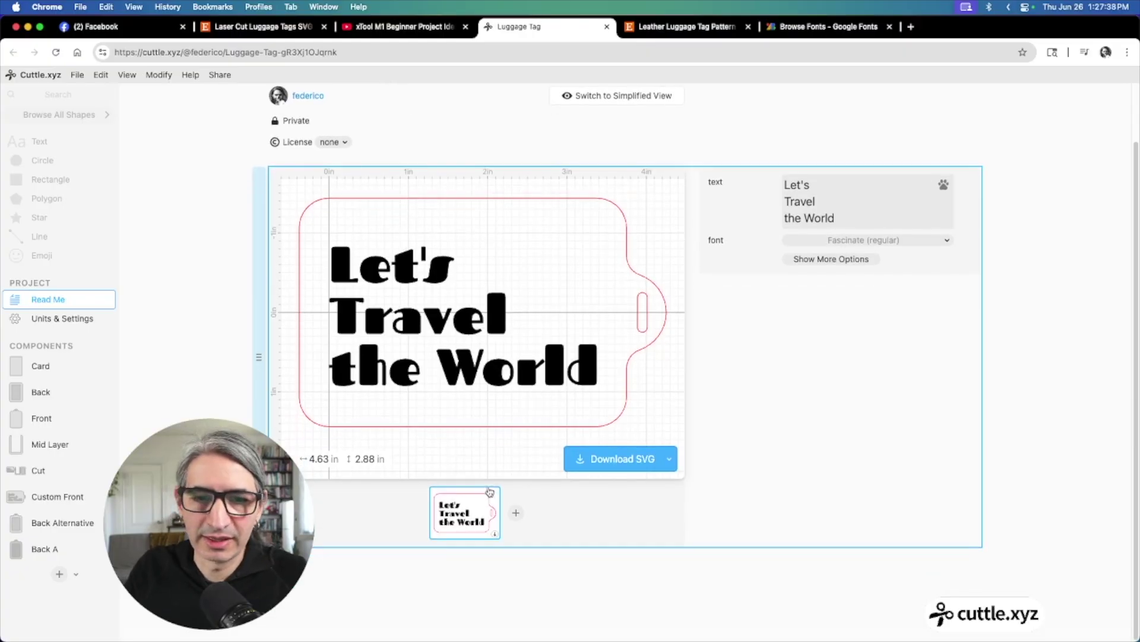
click(514, 515)
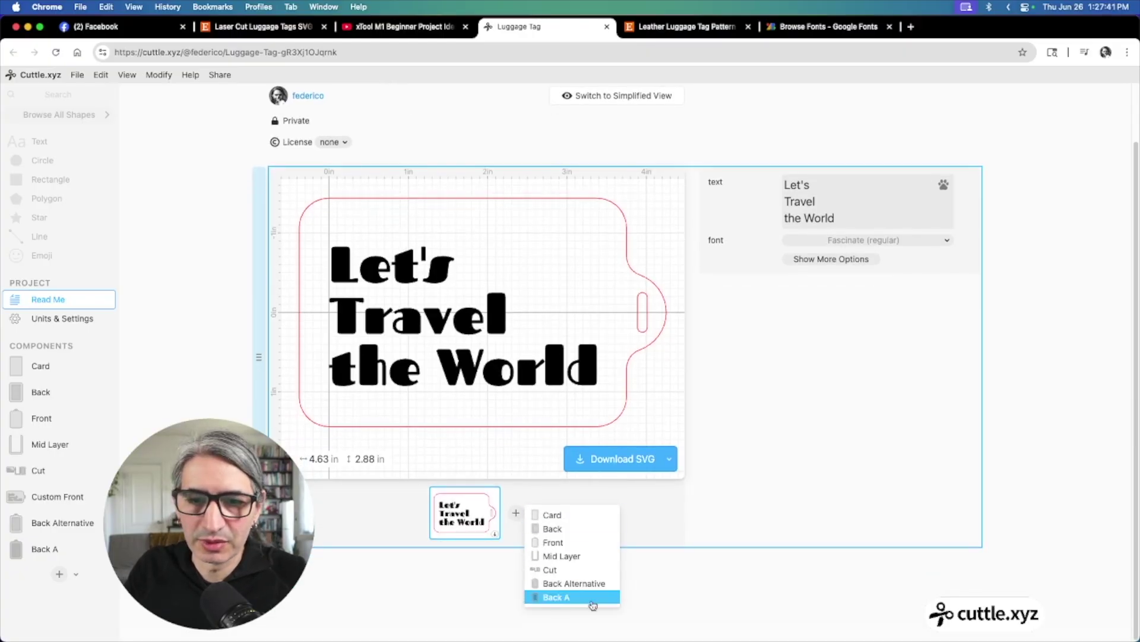
click(549, 569)
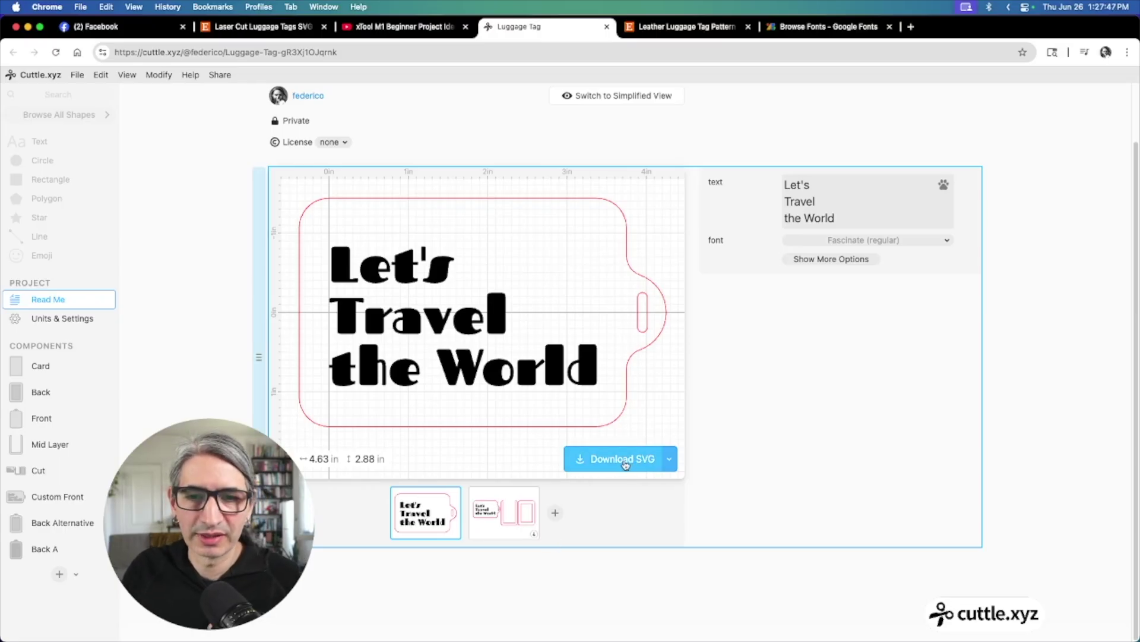
click(493, 515)
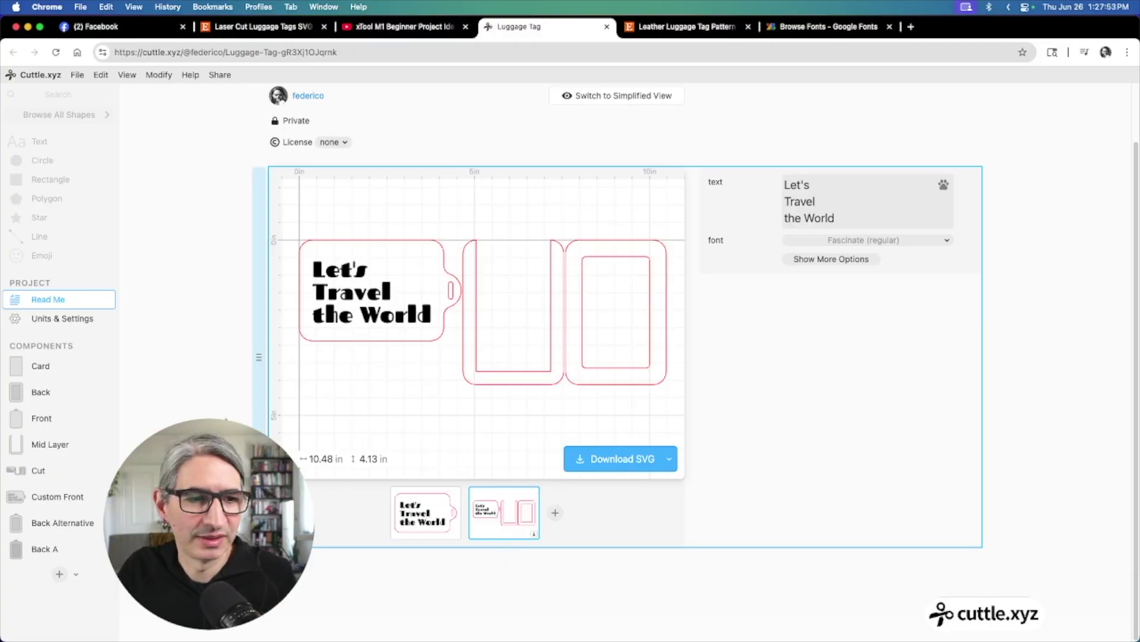
In the Cut component, replace Back with BackAlternative in the Auto Layout pieces list
click(60, 475)
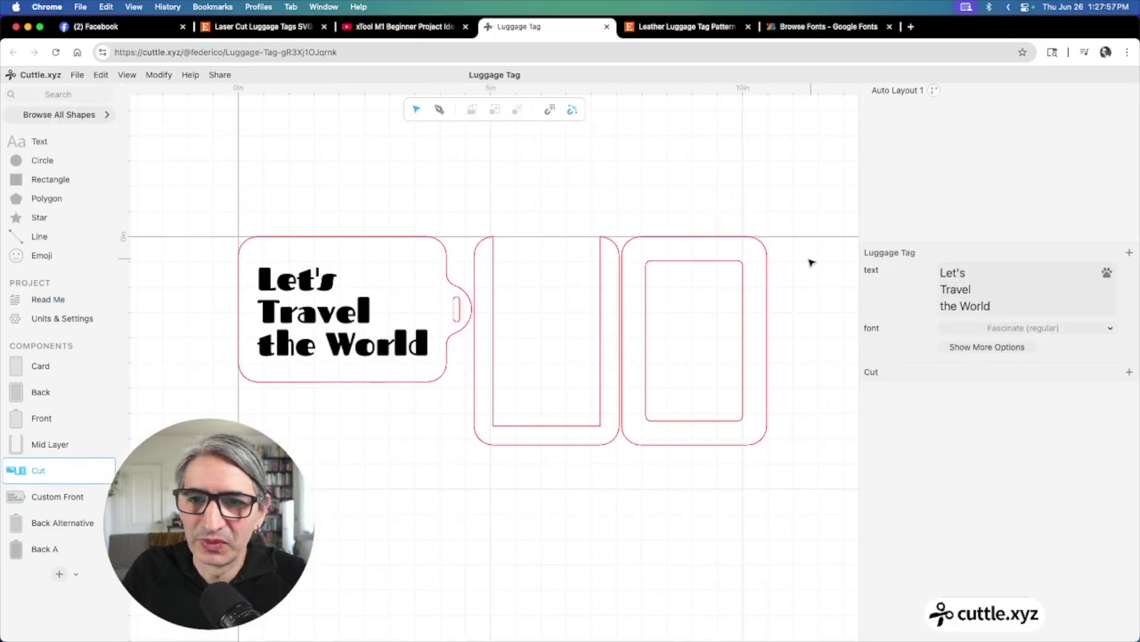
click(905, 91)
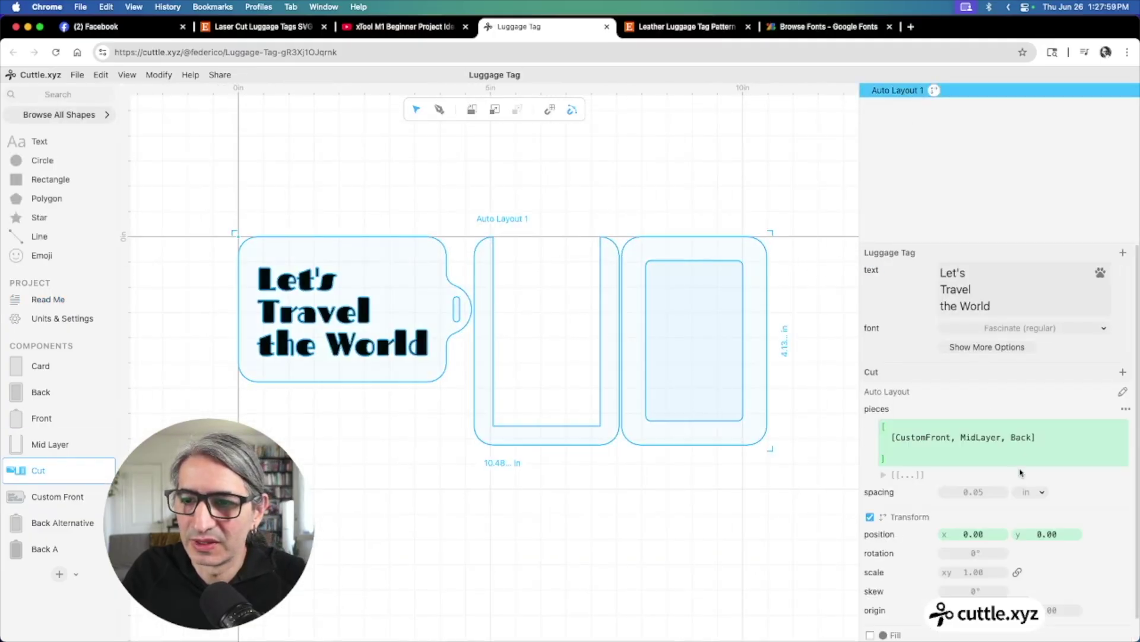
click(1030, 437)
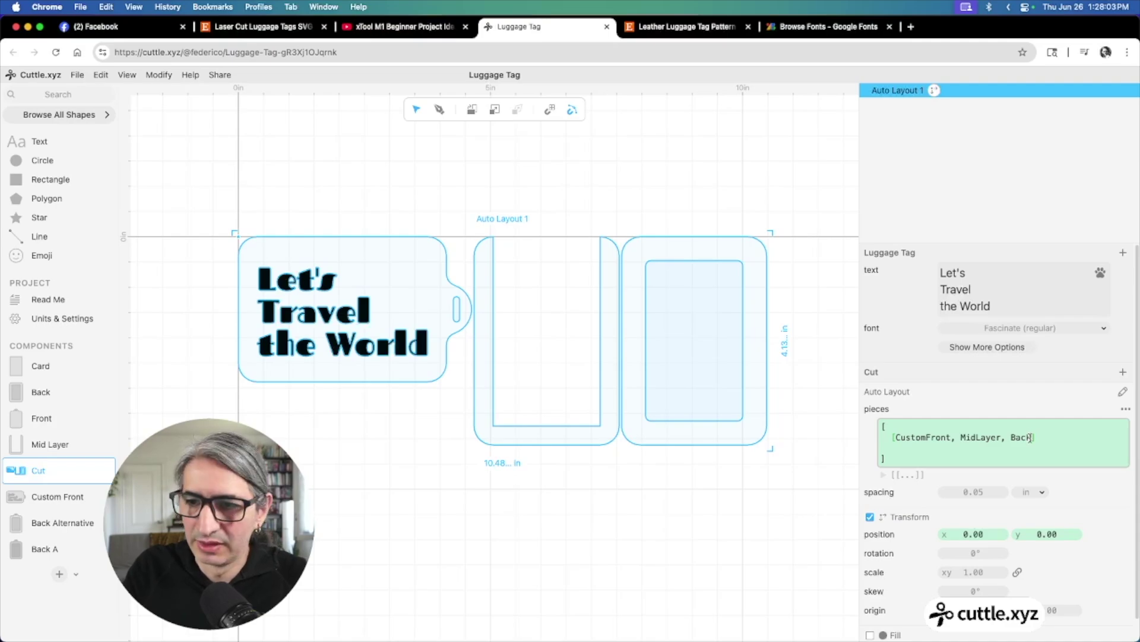
text(Alternative)
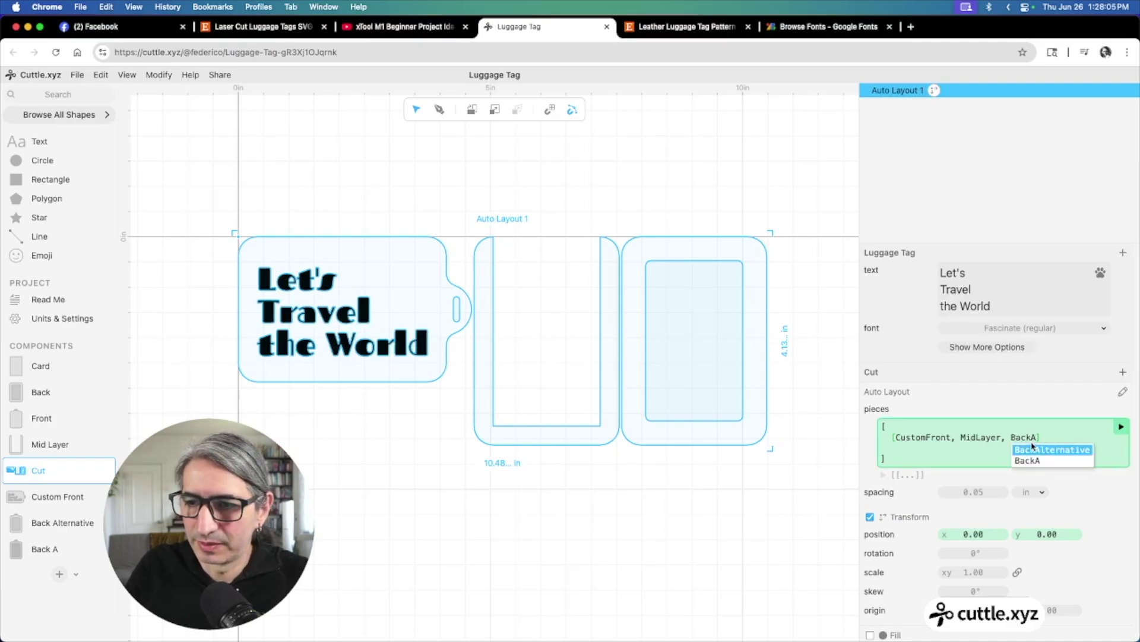
key(Return)
click(1122, 426)
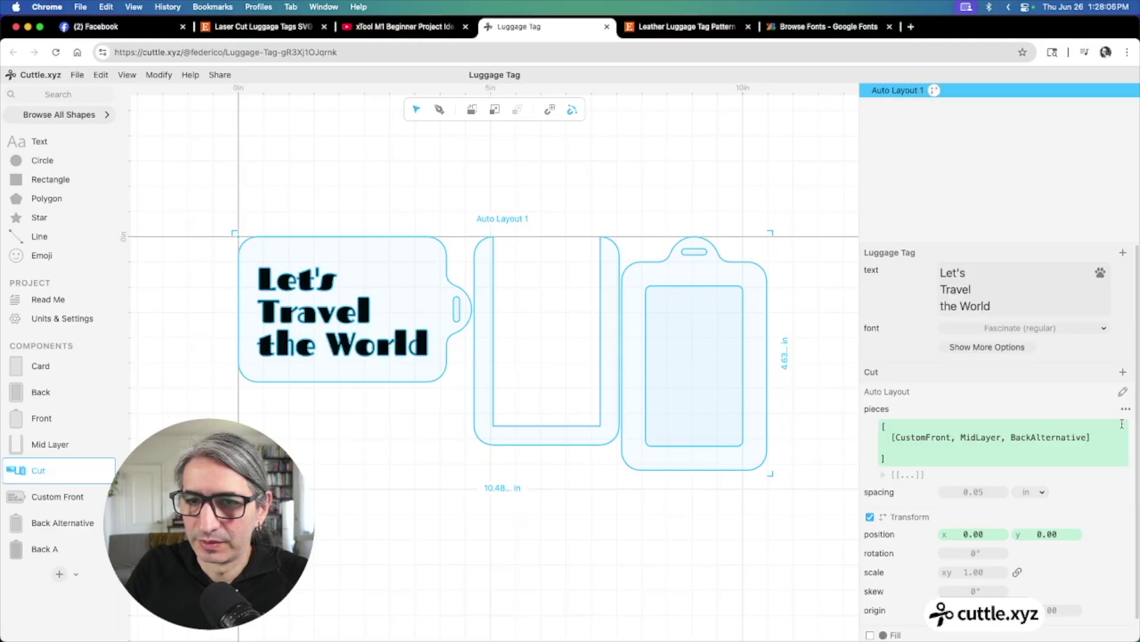
click(590, 545)
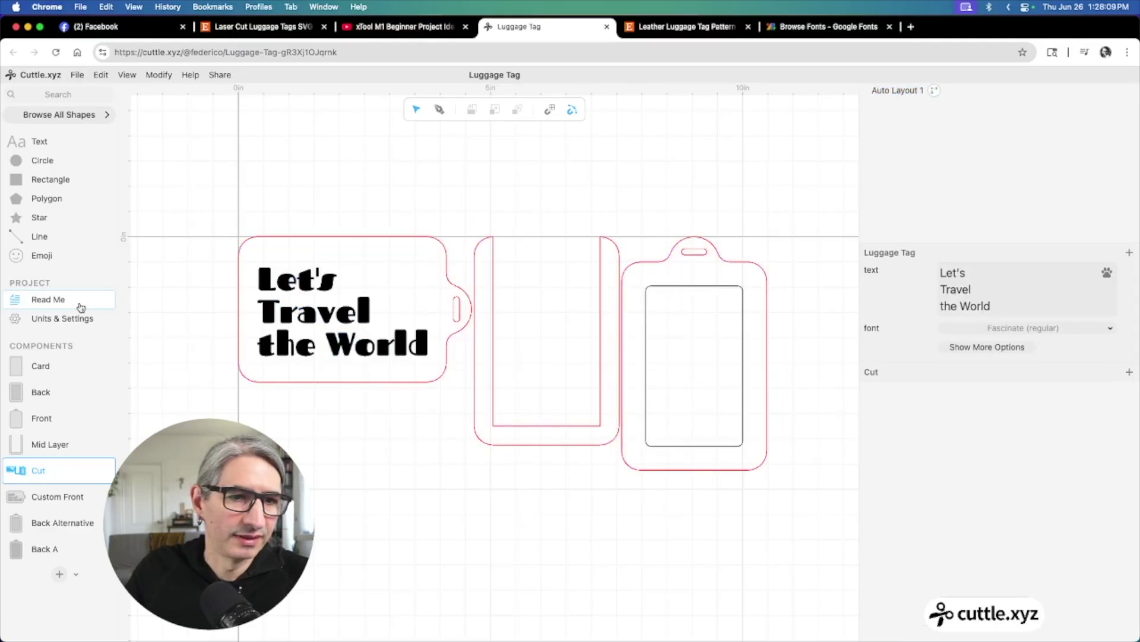
In the Back Alternative component, give the inner card outline a red hairline stroke
click(42, 524)
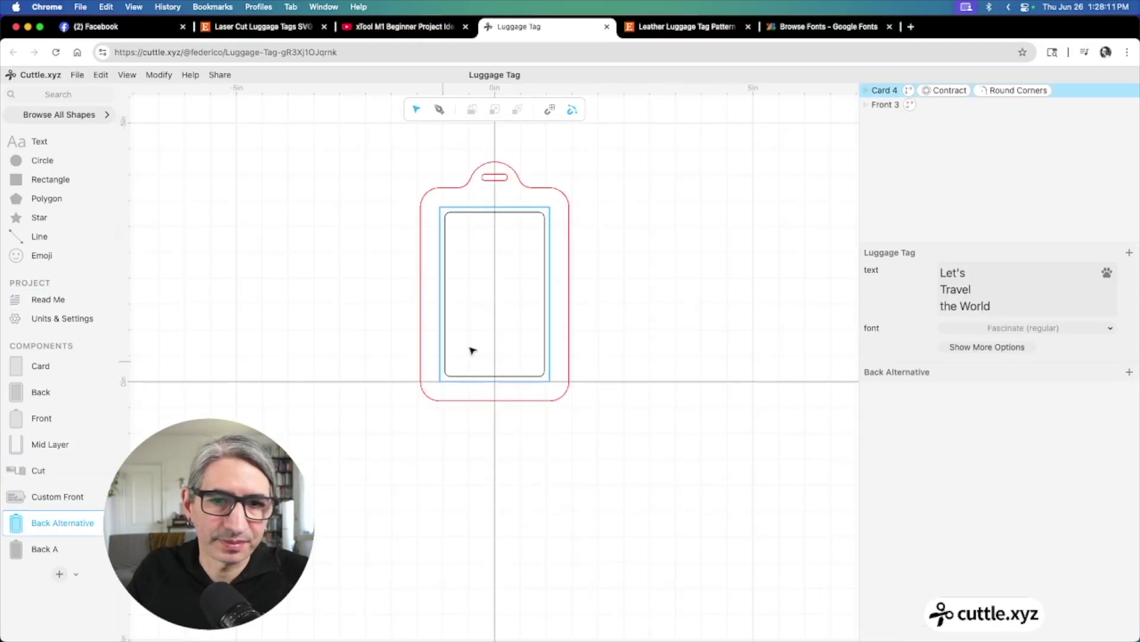
click(537, 207)
scroll(956, 511, down, 2)
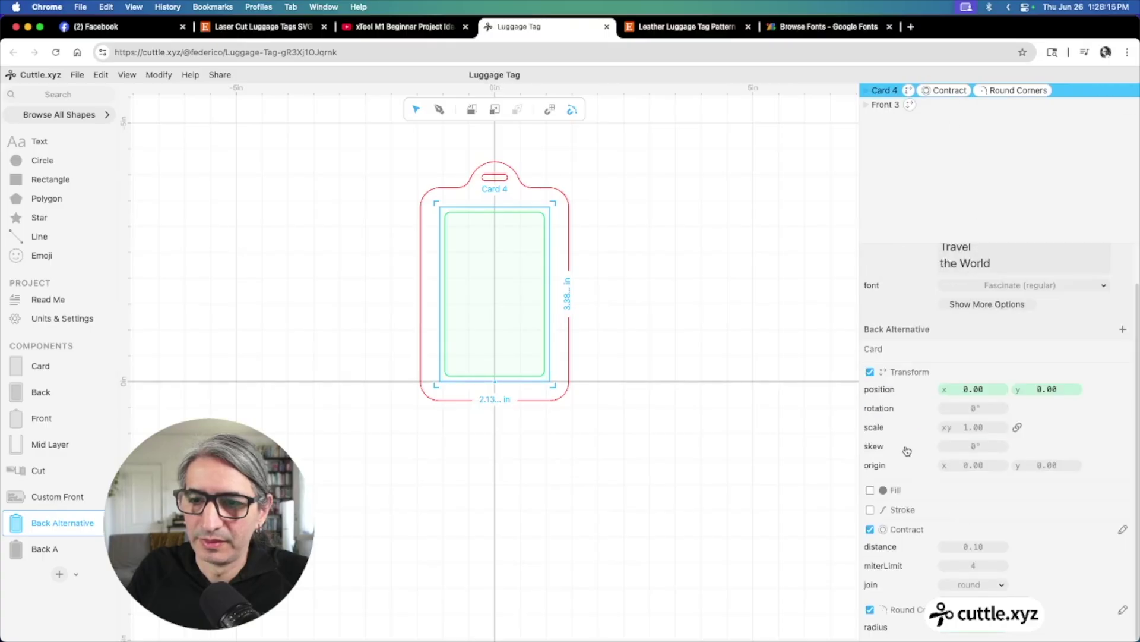
click(871, 509)
click(944, 526)
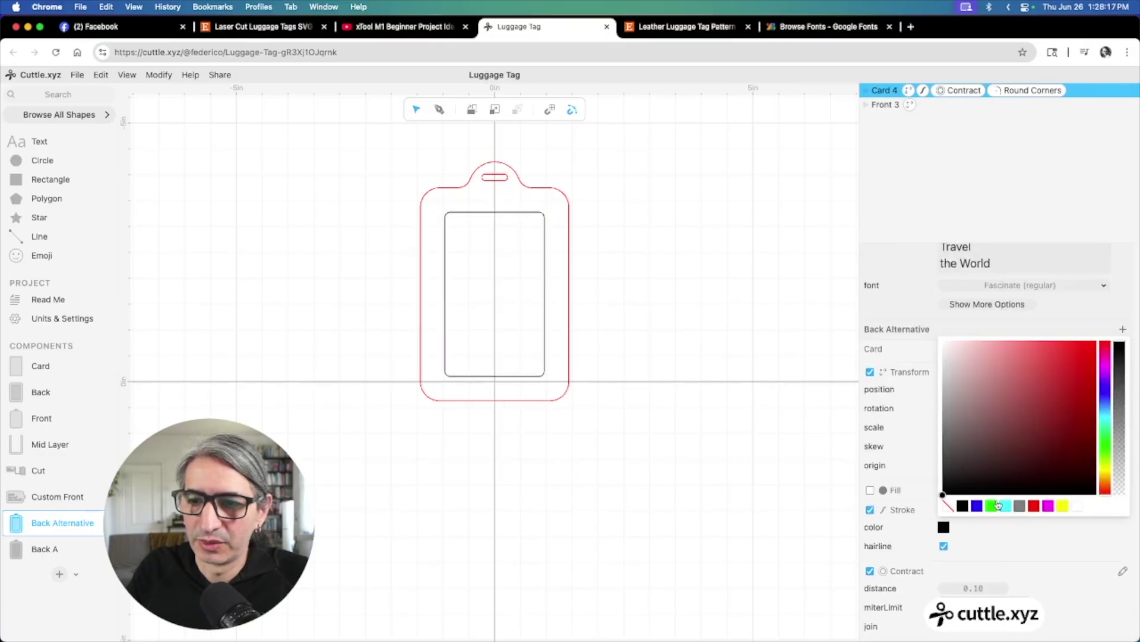
click(1034, 505)
click(713, 449)
Check the Cut layout preview on the Read Me page, then return to the Custom Front preview
click(47, 299)
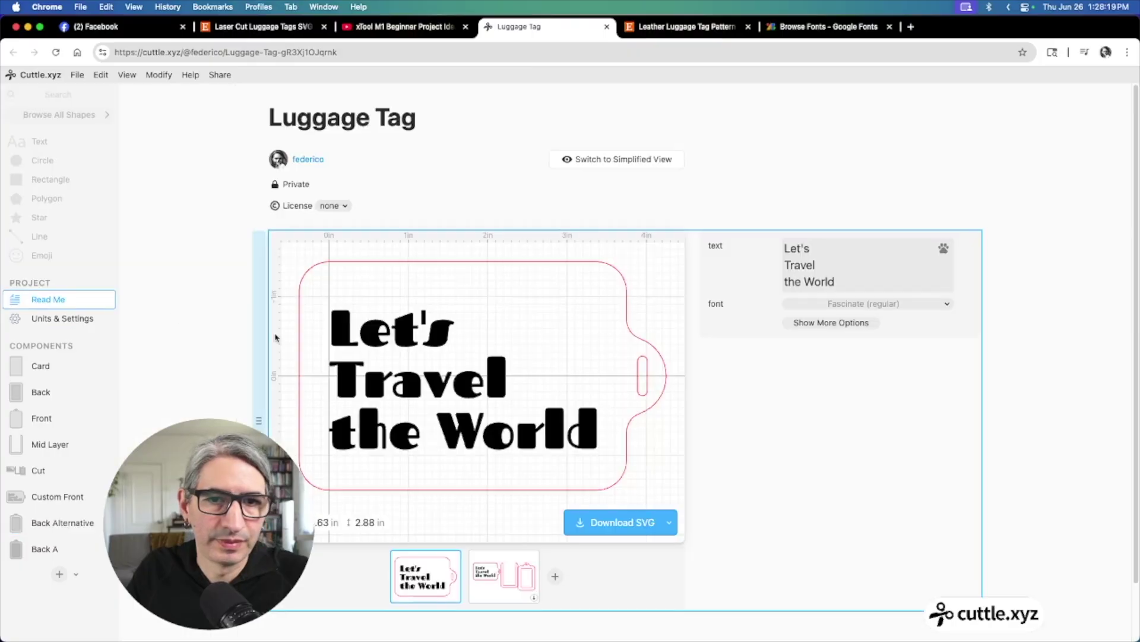
scroll(648, 367, down, 2)
click(502, 531)
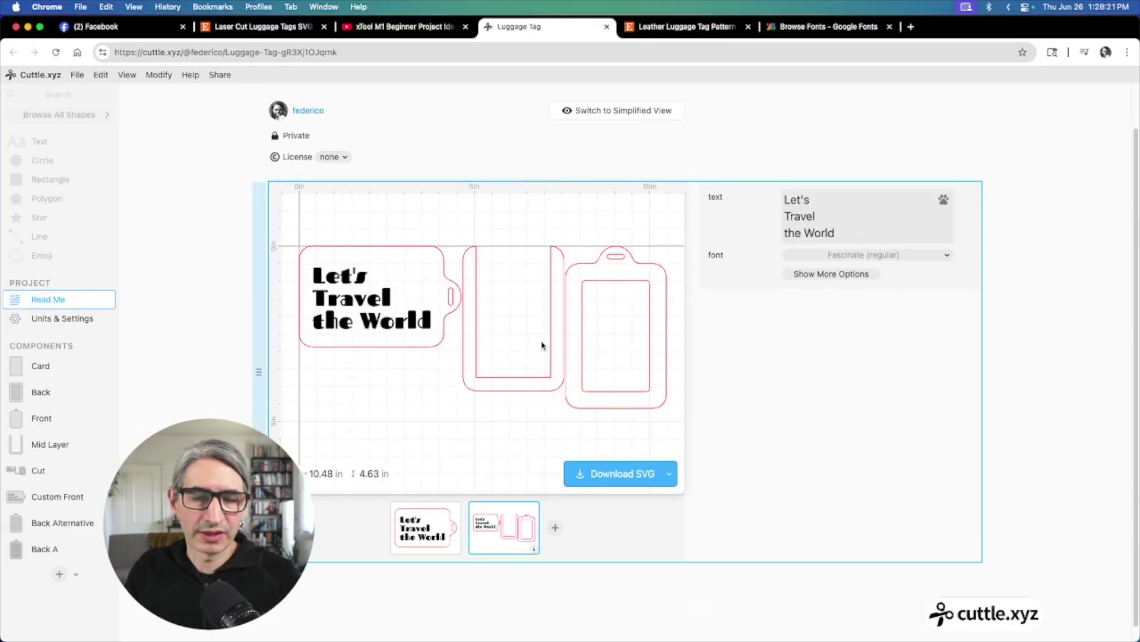
click(440, 536)
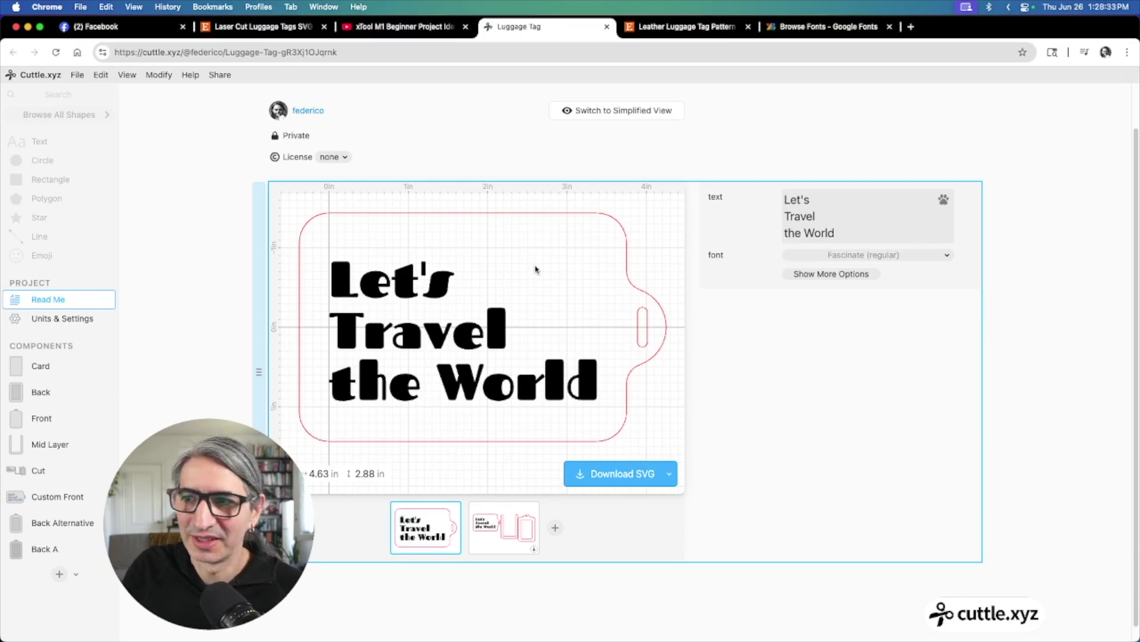
Add a smiley emoji to the upper right of the Custom Front card at about x 3.00, y -0.70, and fill it black
click(27, 491)
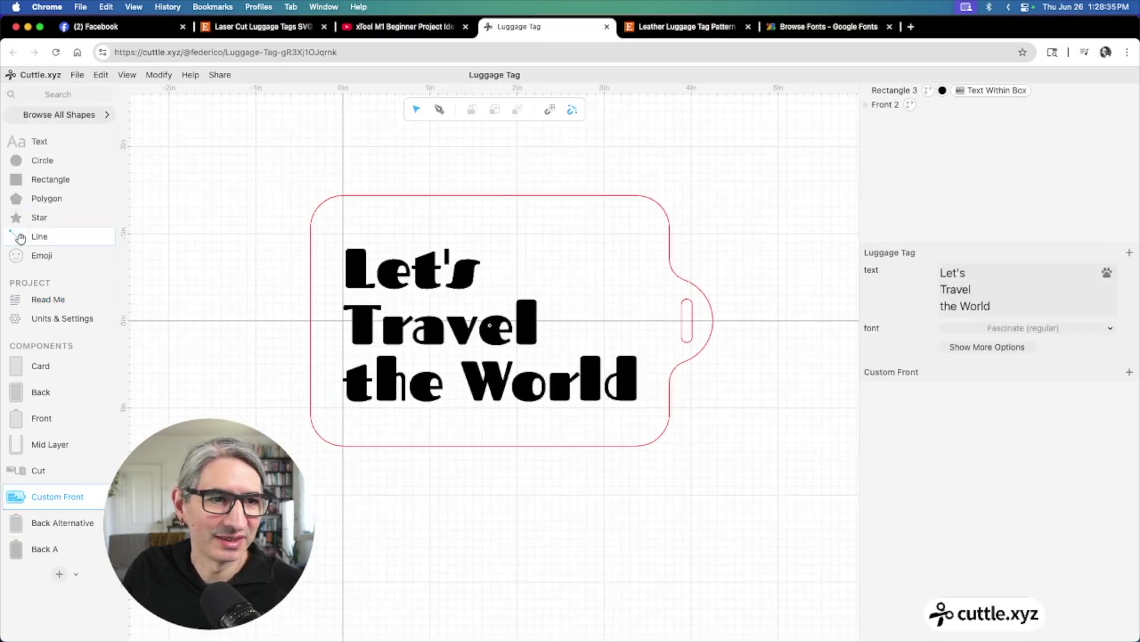
drag(17, 255, 624, 261)
click(944, 594)
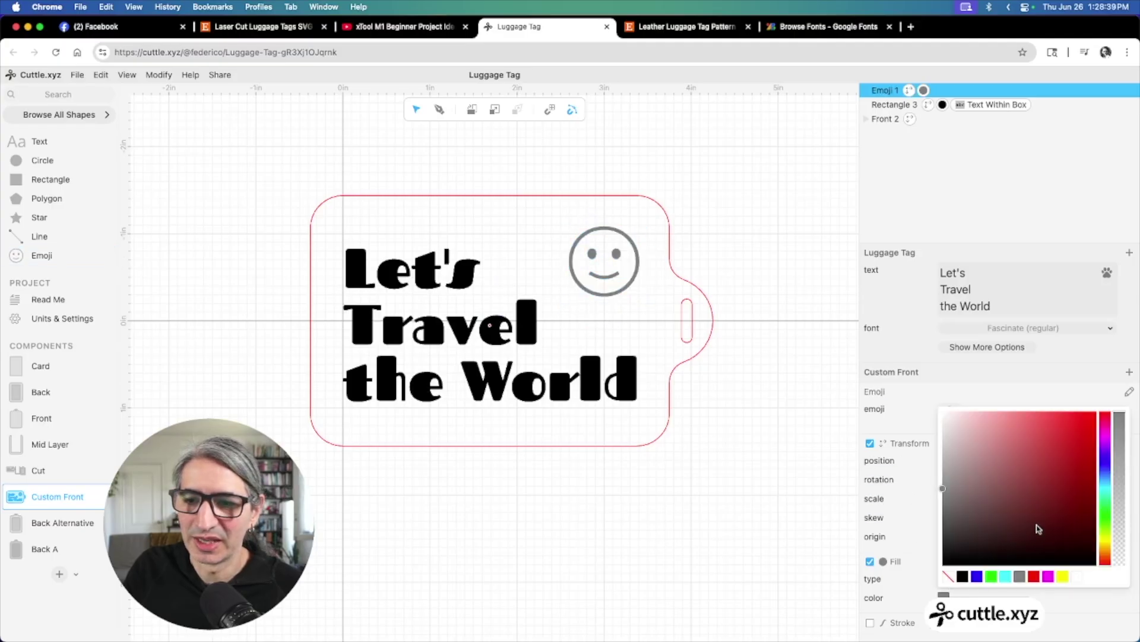
click(963, 576)
click(784, 516)
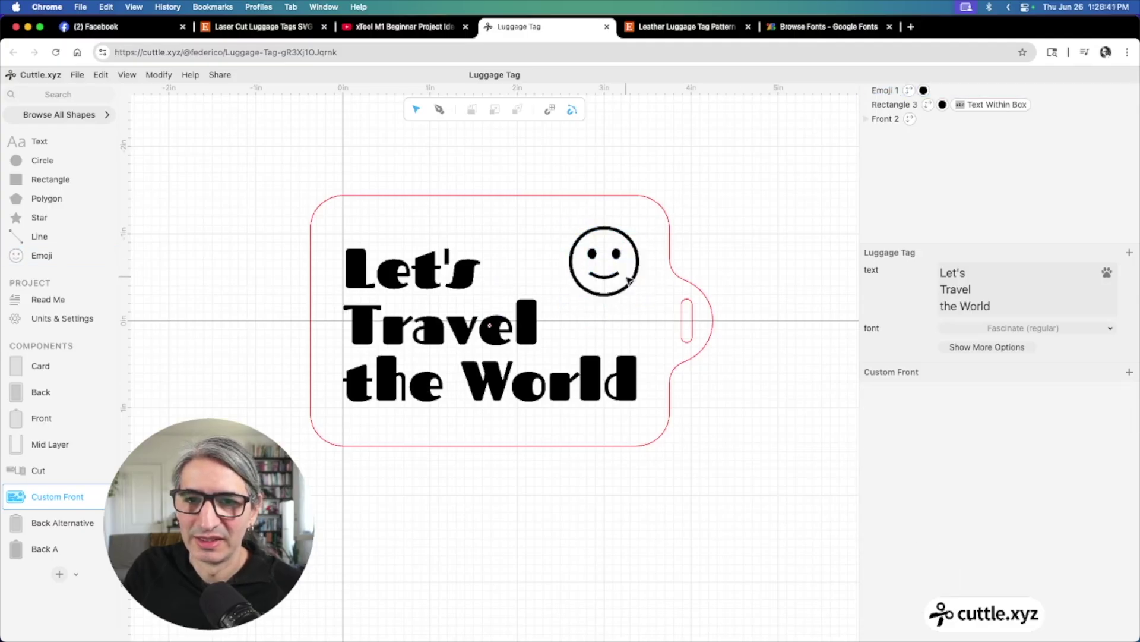
Extract the emoji property of the Custom Front smiley as a project parameter
click(637, 285)
click(950, 414)
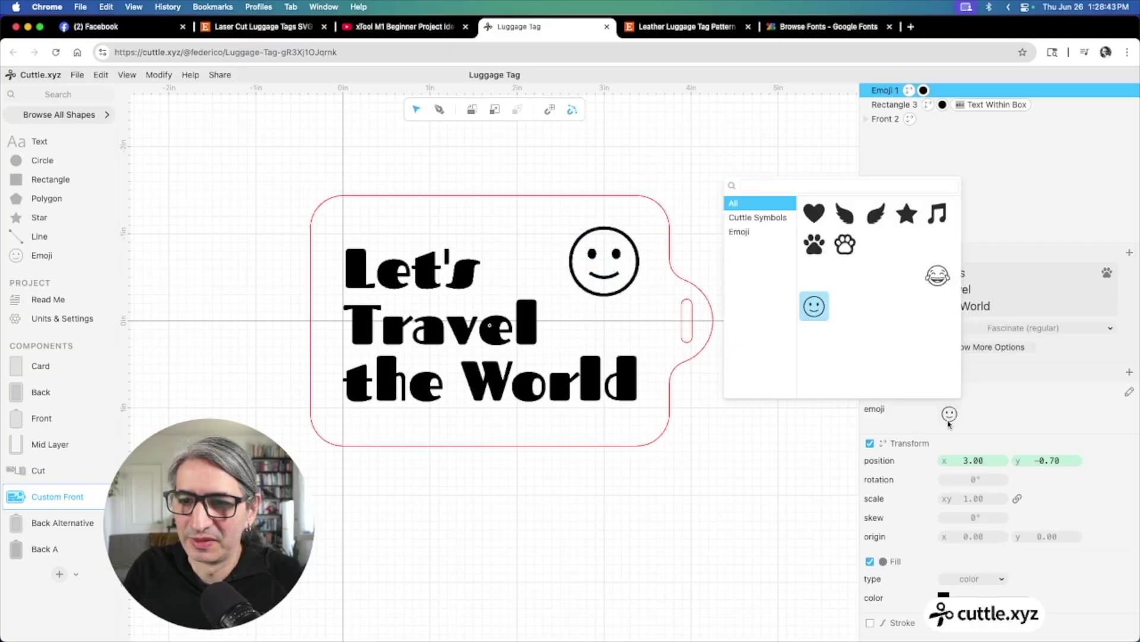
click(1019, 405)
click(1130, 410)
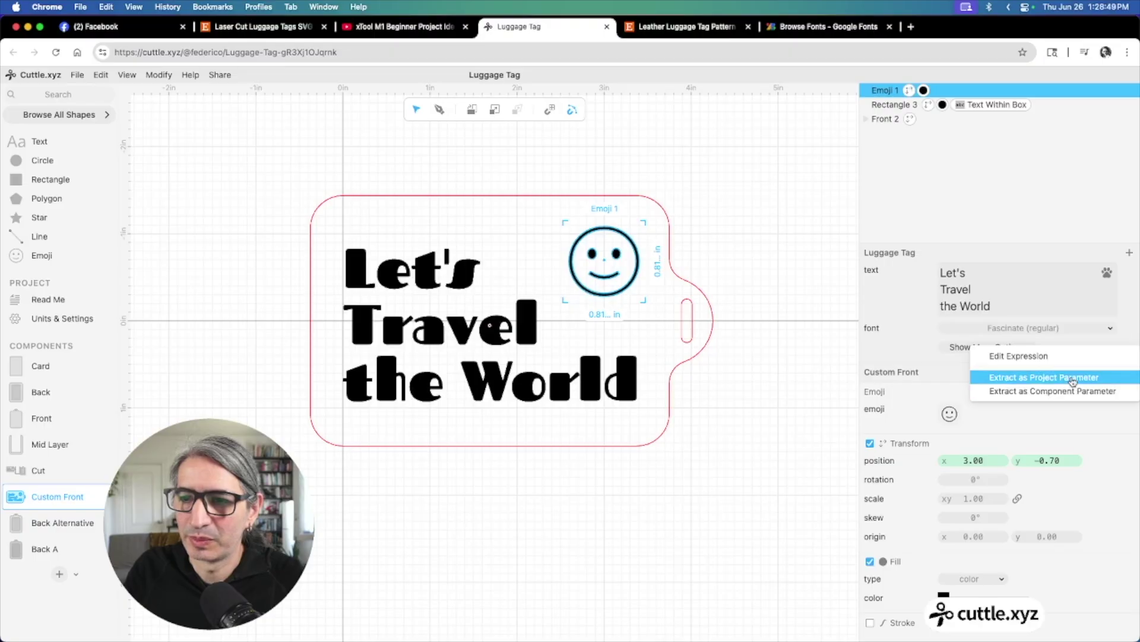
click(1070, 378)
click(1021, 369)
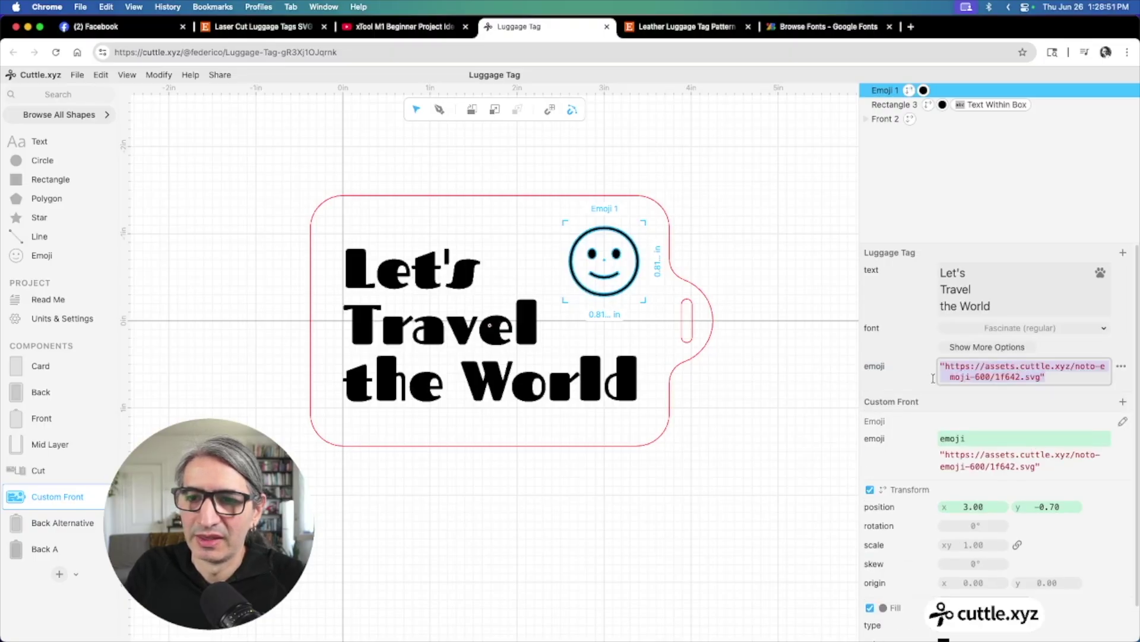
click(775, 393)
On the Read Me page, search the emoji parameter's choices for "air" and set it to the airplane
click(46, 298)
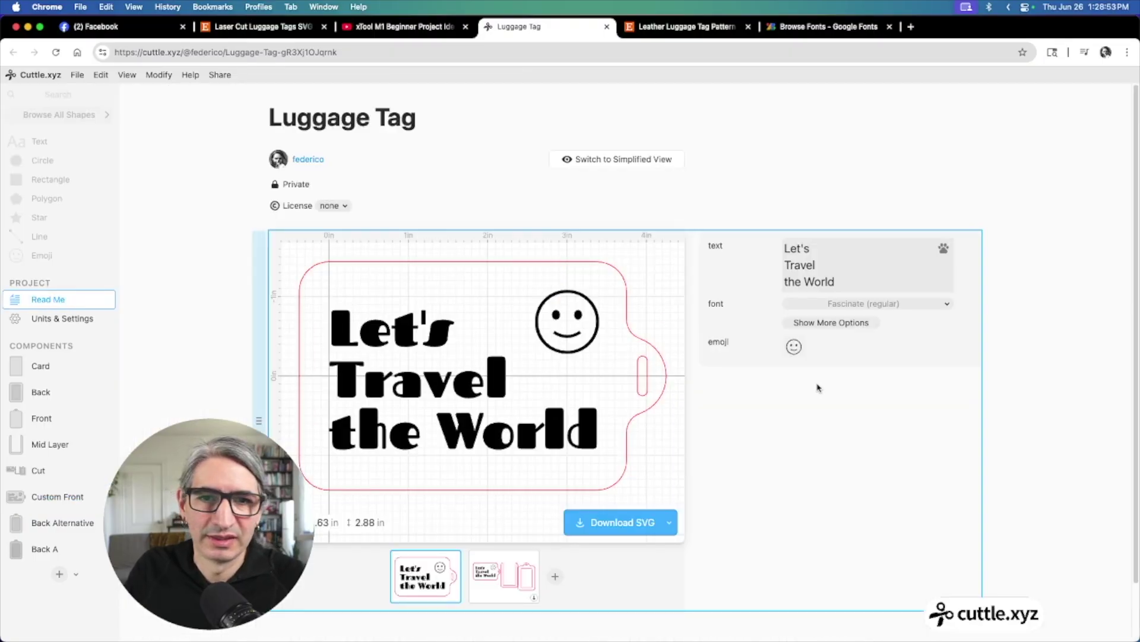
click(794, 347)
click(867, 116)
text(air)
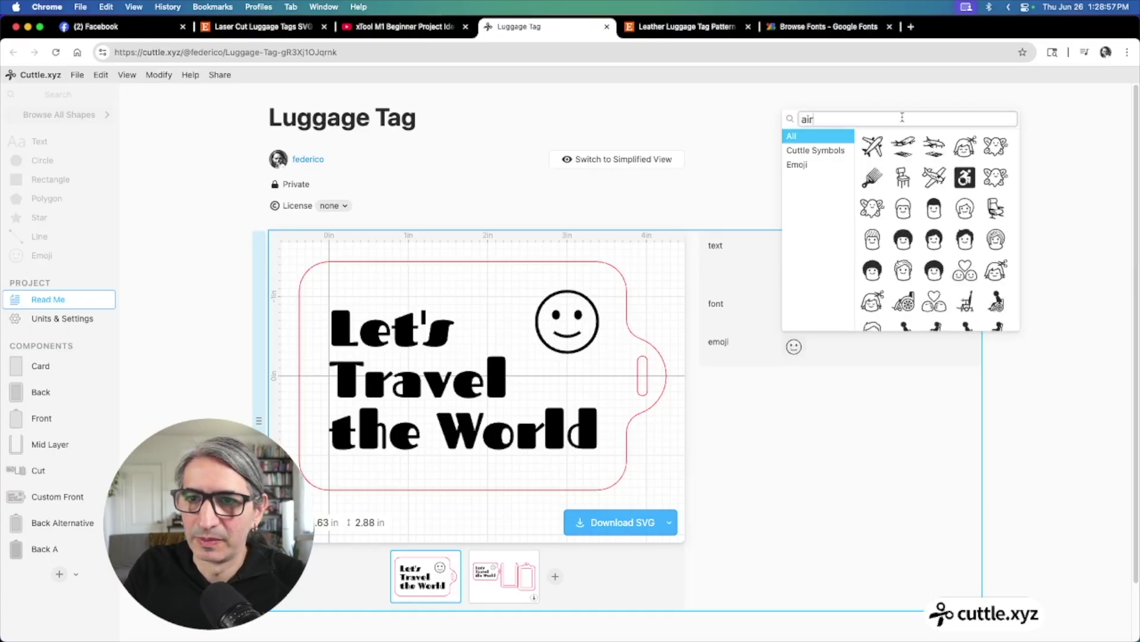
click(872, 146)
click(772, 469)
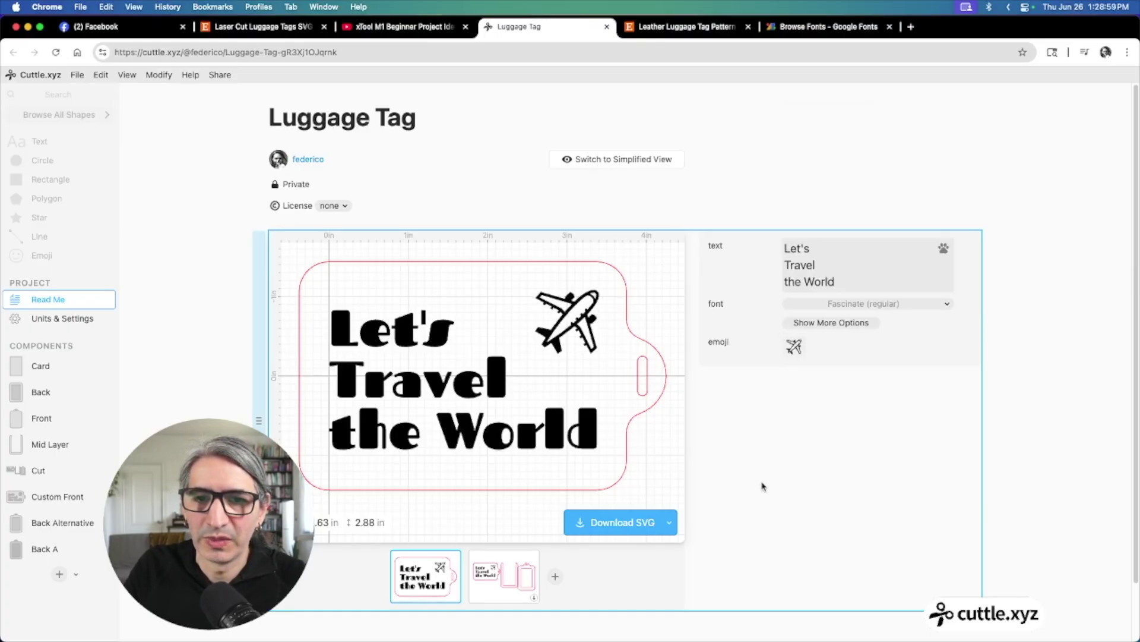
scroll(816, 438, down, 1)
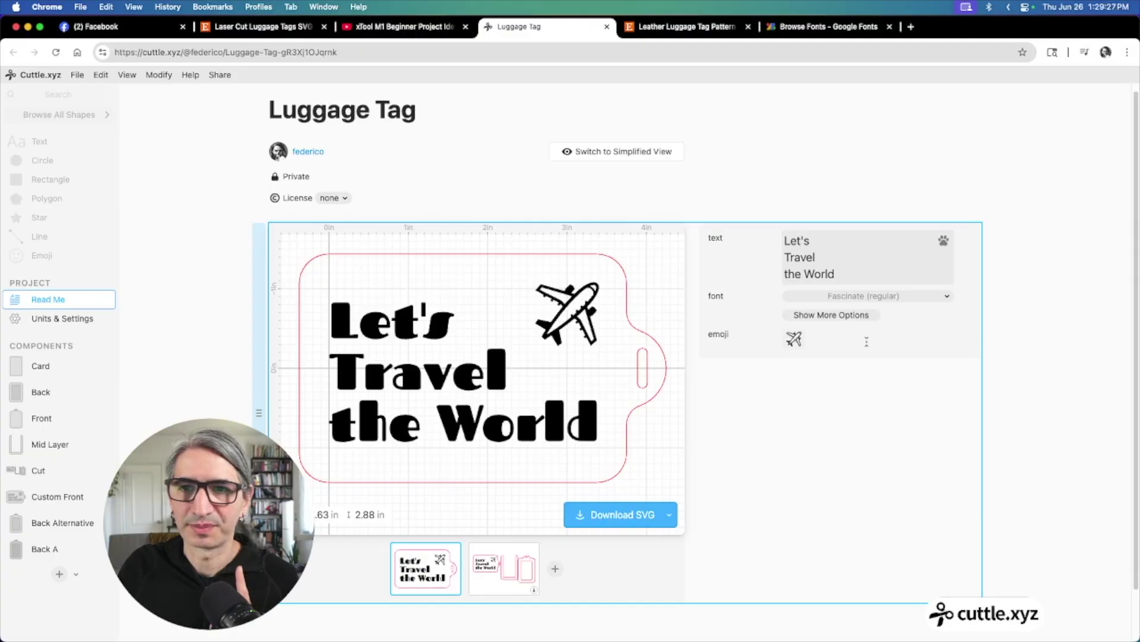
scroll(903, 337, down, 1)
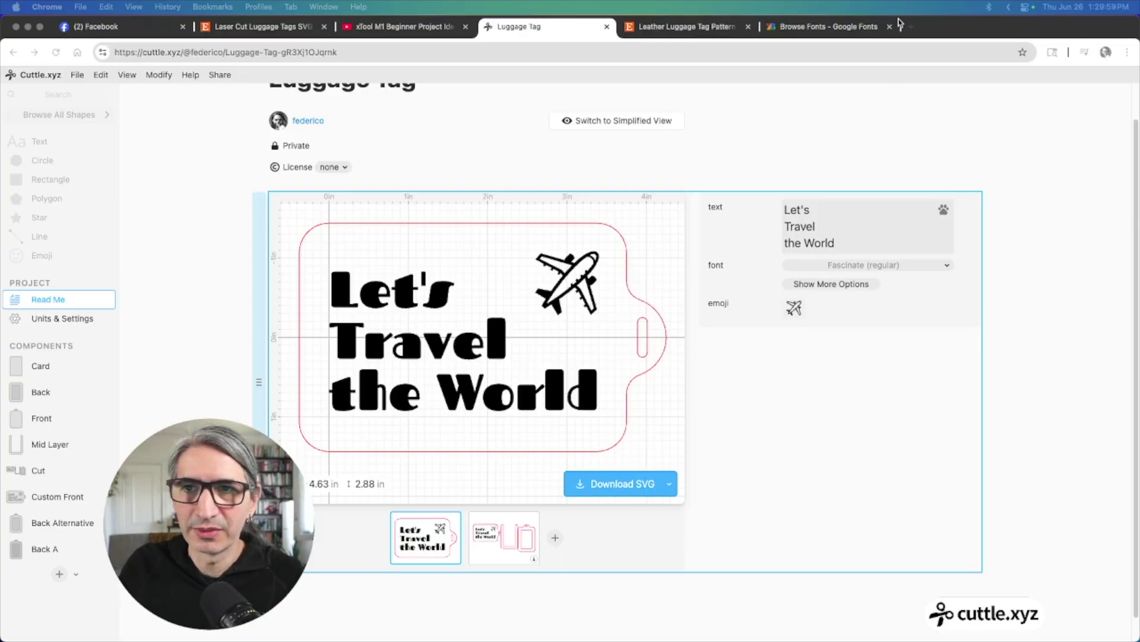
Open the shared Stitch Around Logo project at cuttle.xyz in a new browser tab and bring it into the Cuttle editor
click(911, 27)
text(https://cuttle.xyz/@forresto/Stitch-Around-Logo-N9NdNbN6VqXo)
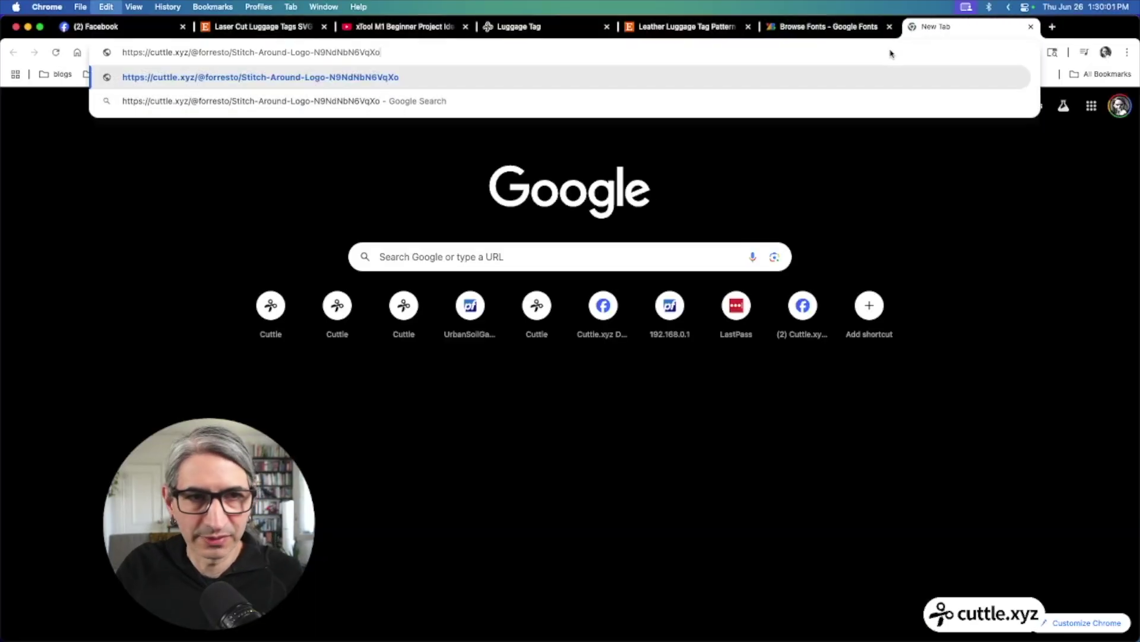
key(Return)
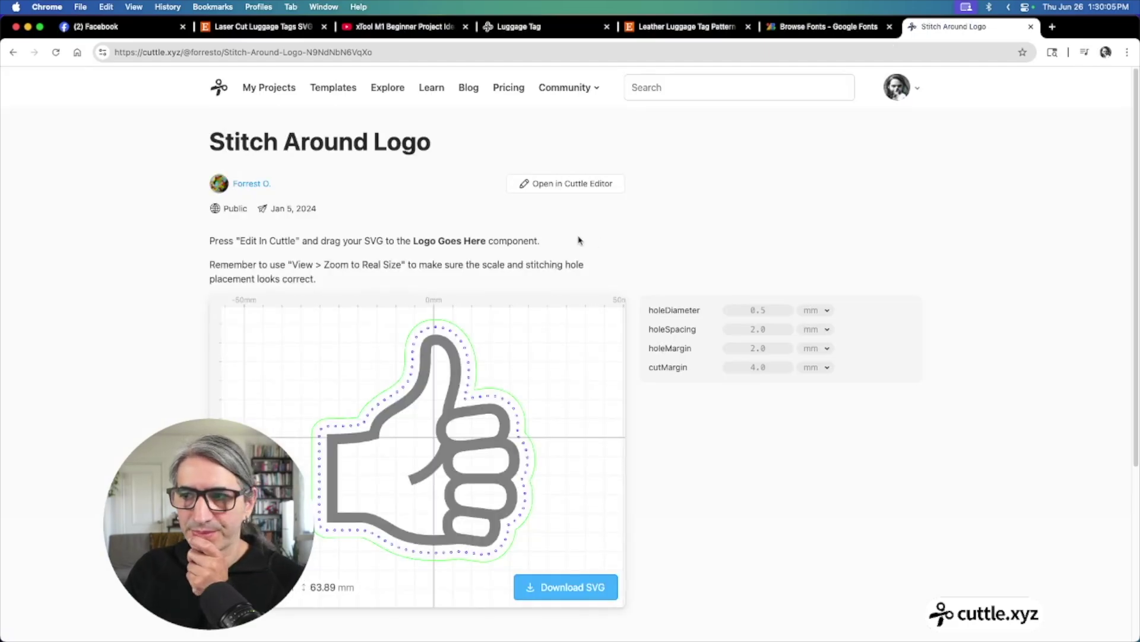
scroll(579, 240, down, 2)
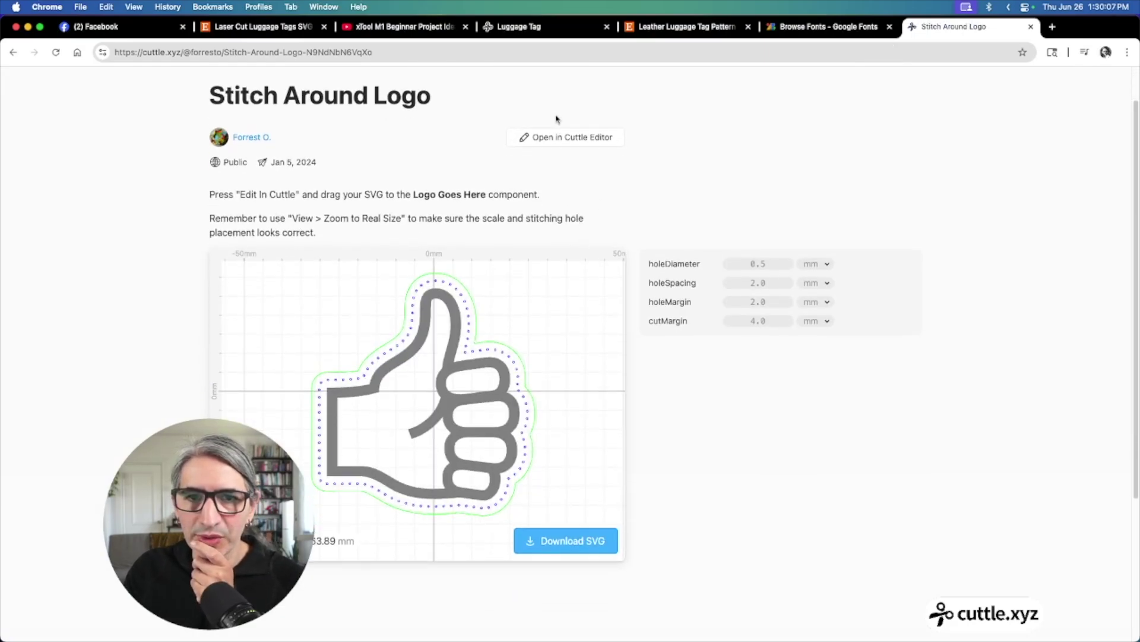
click(562, 139)
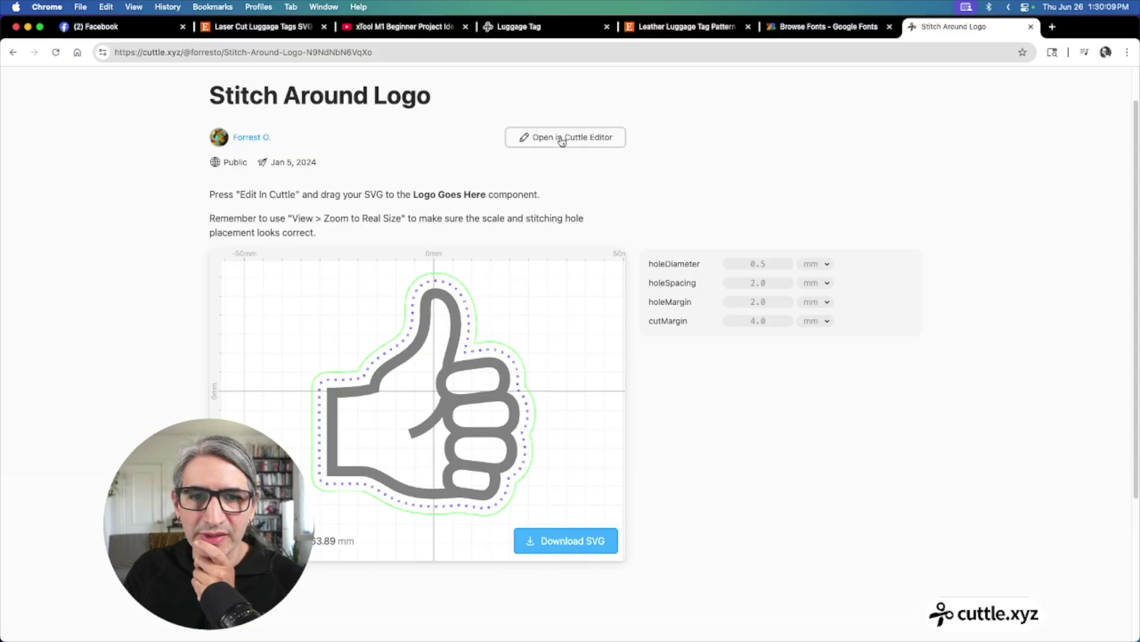
Replace the thumbs-up emoji in Logo Goes Here with the call-me hand and view the stitched result in Stitch Around Logo
click(88, 390)
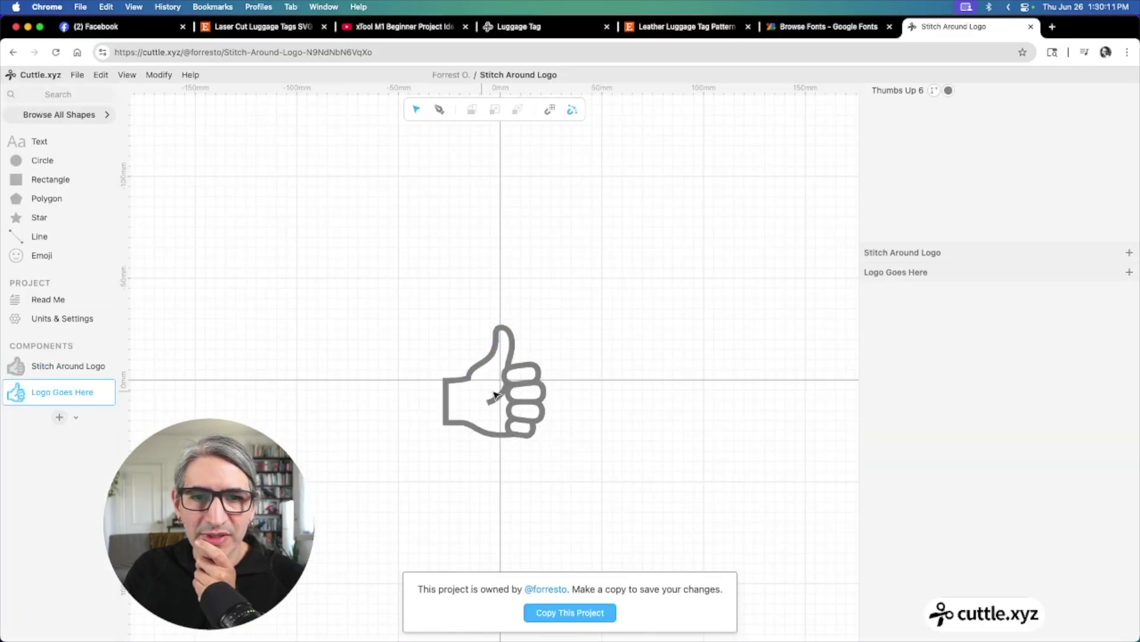
click(495, 395)
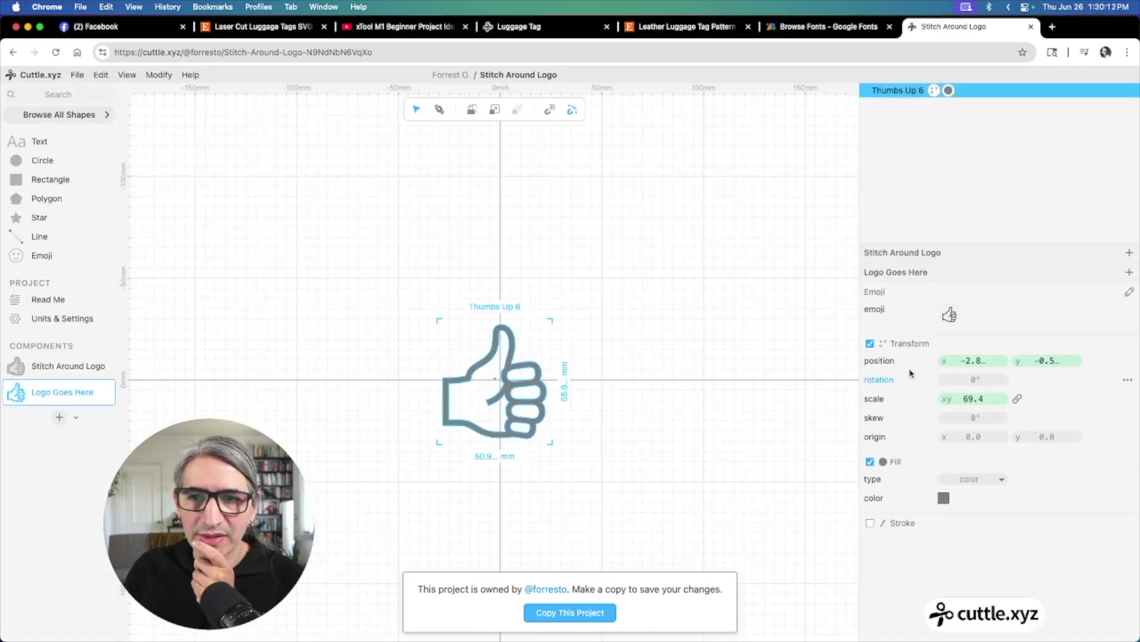
click(949, 315)
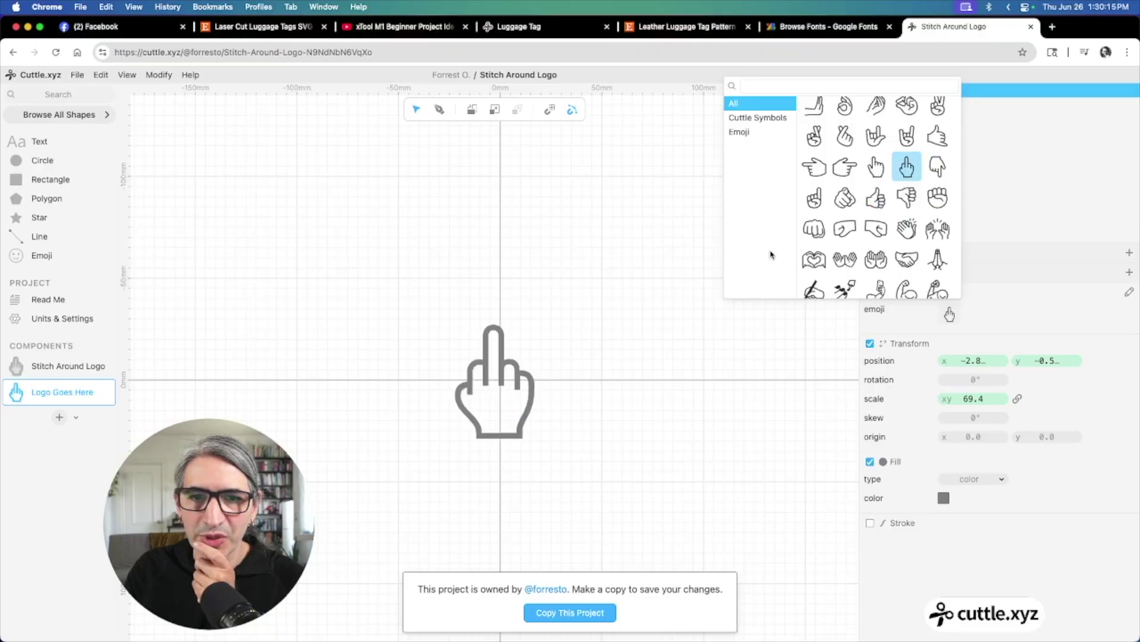
click(938, 136)
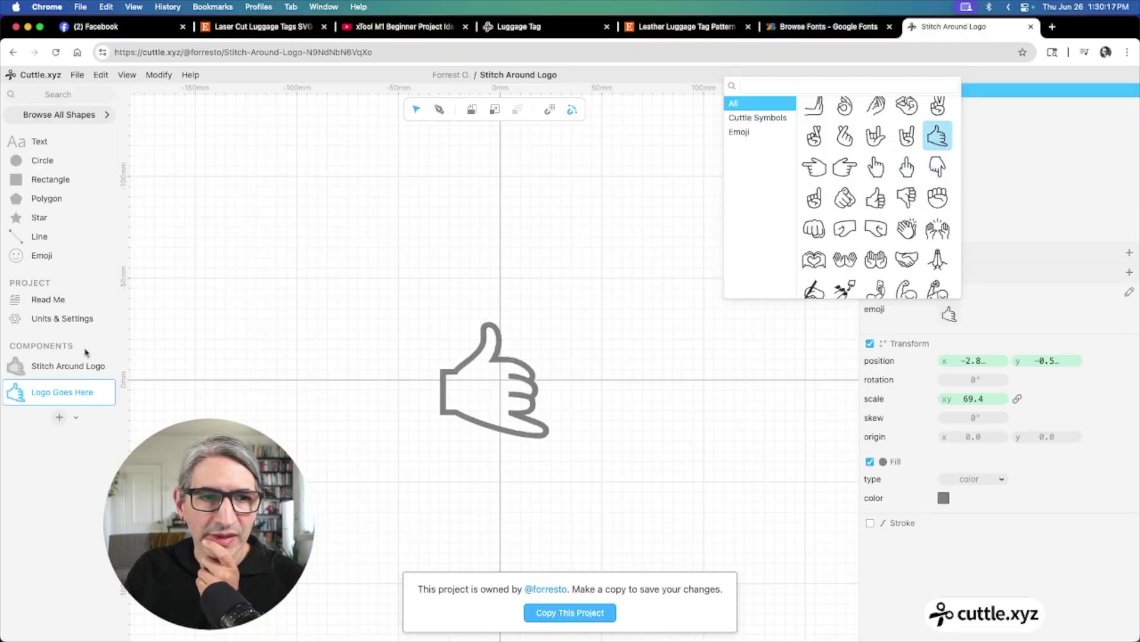
click(69, 364)
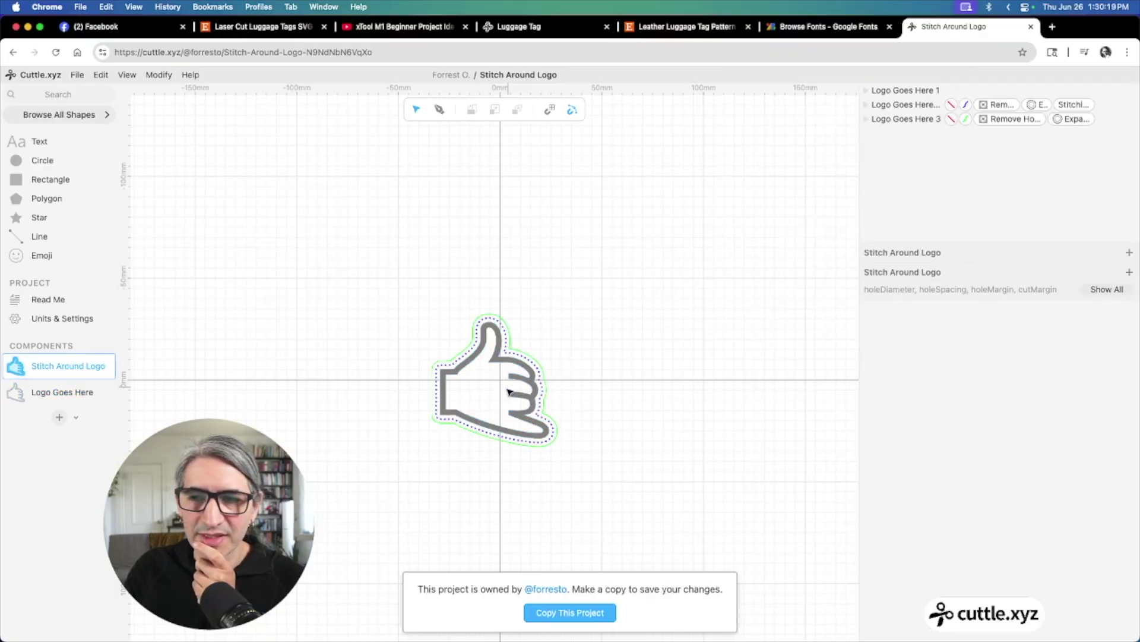
scroll(502, 394, up, 5)
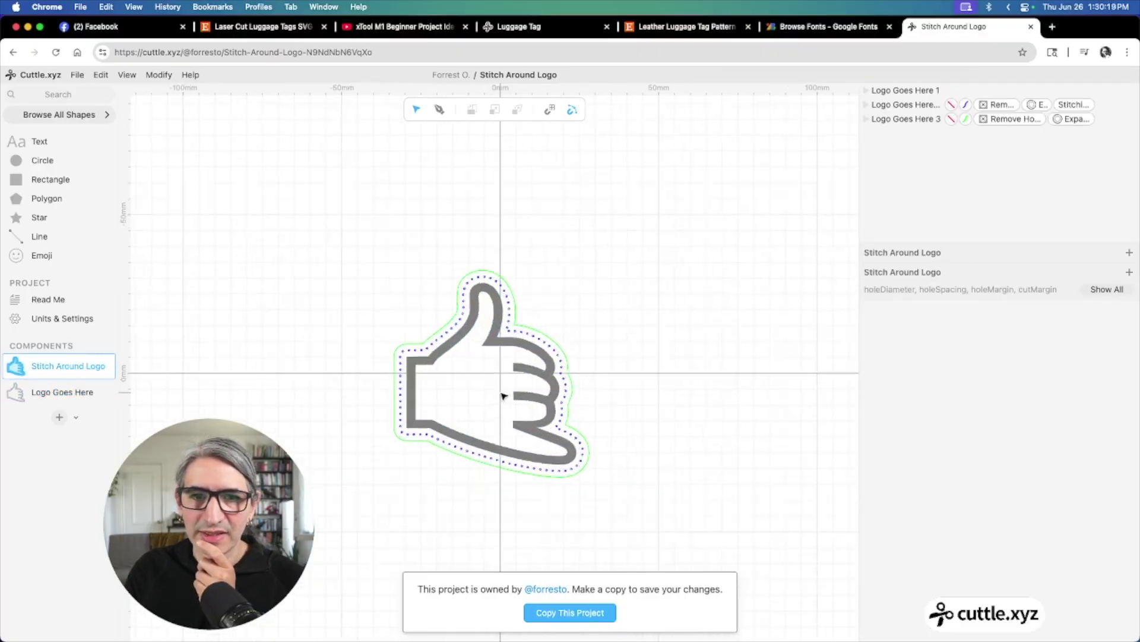
Create a new component containing a uniformly scaled square of about 117.4 mm, centred on the origin
click(59, 419)
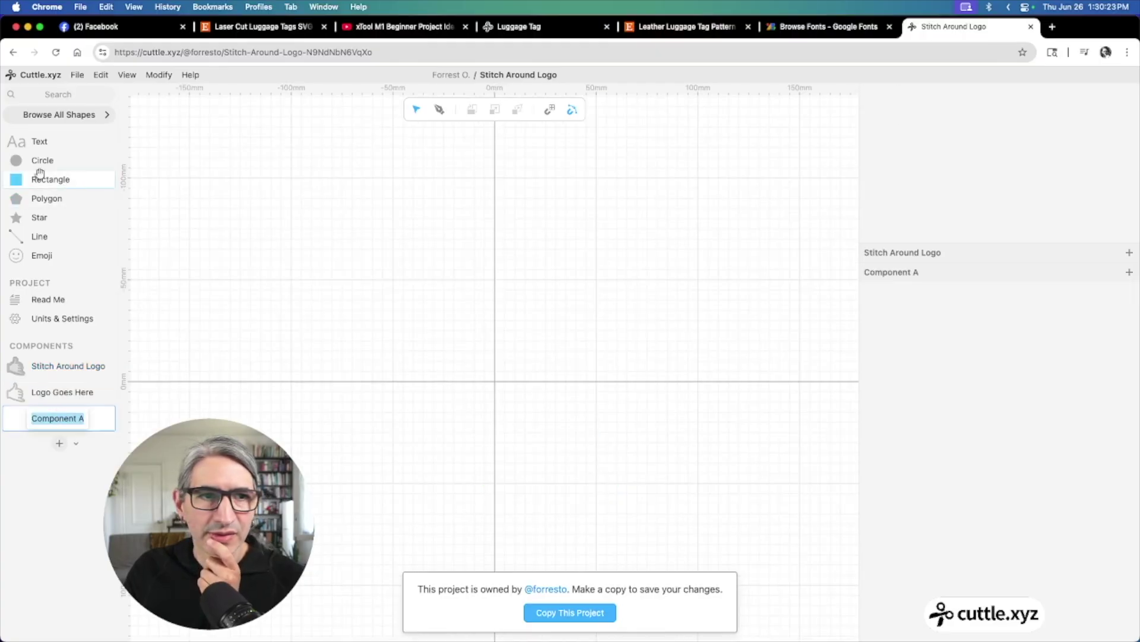
drag(51, 179, 521, 388)
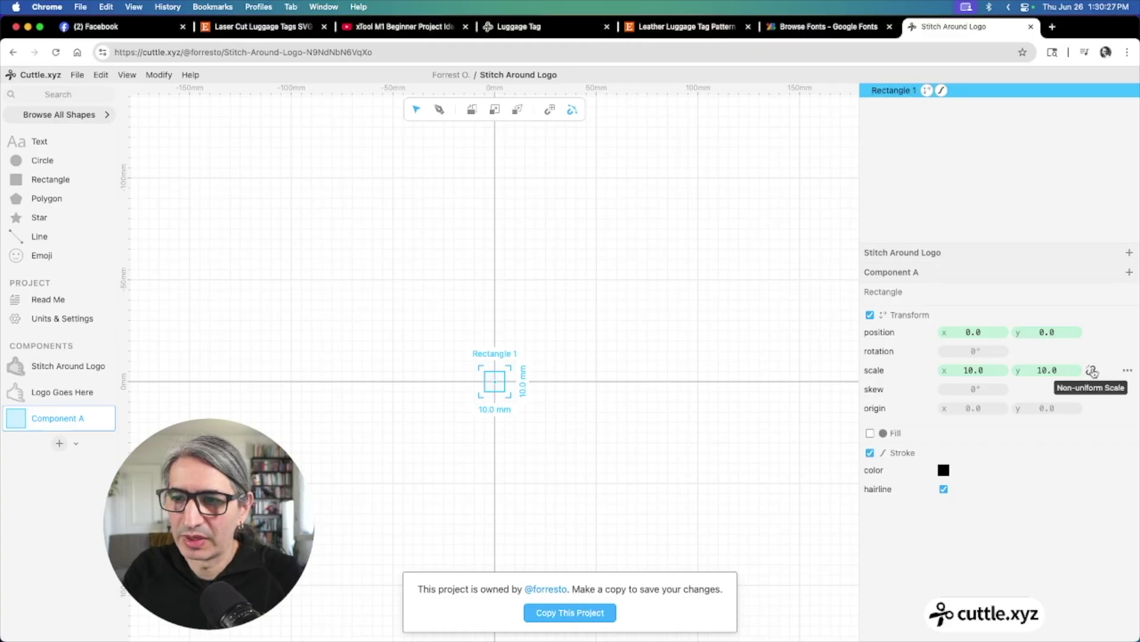
click(1092, 370)
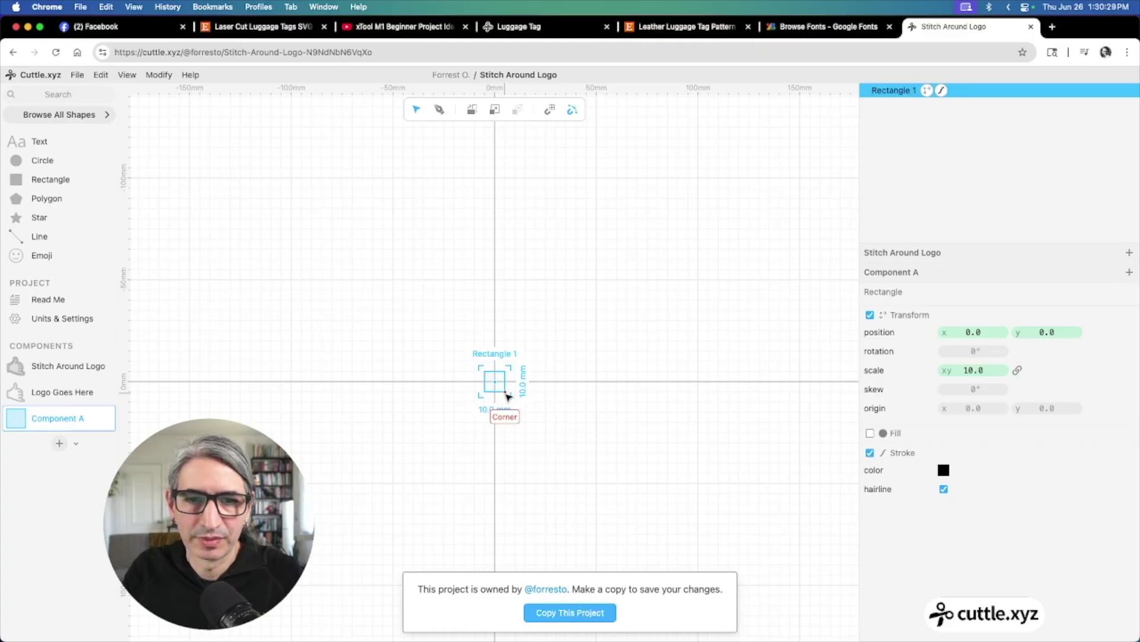
drag(509, 395, 815, 616)
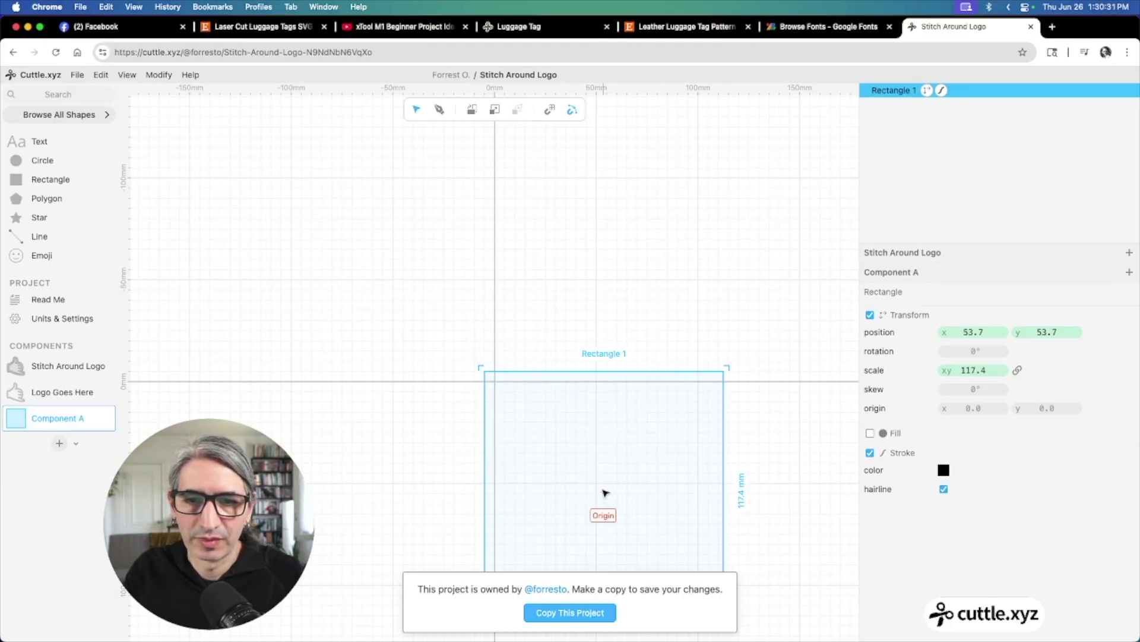
drag(604, 492, 499, 385)
click(257, 334)
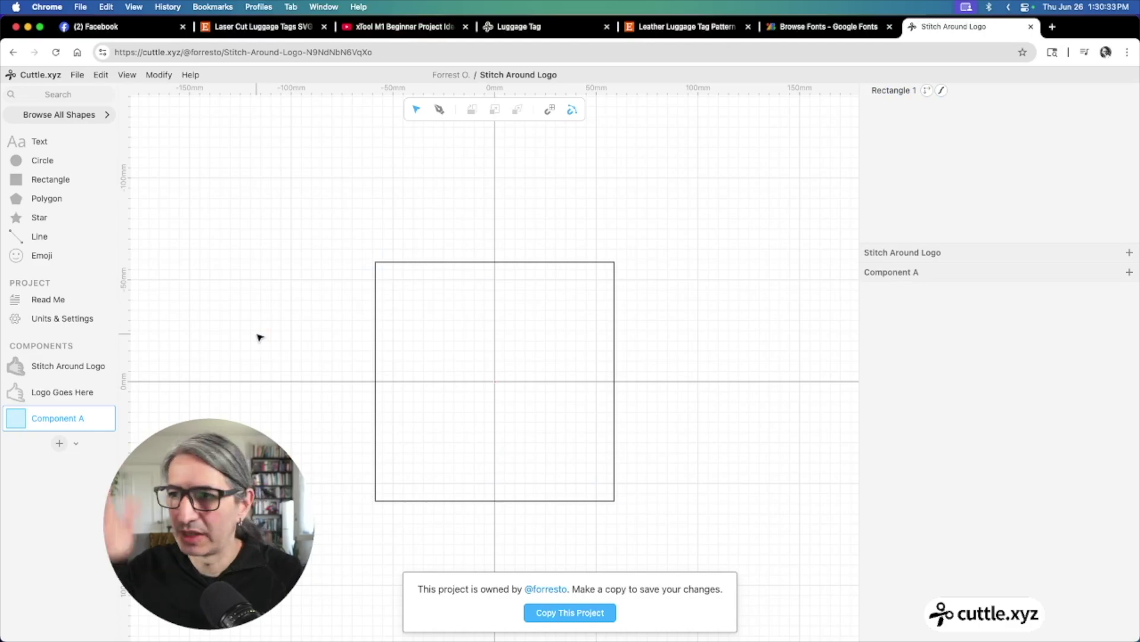
click(439, 109)
click(392, 281)
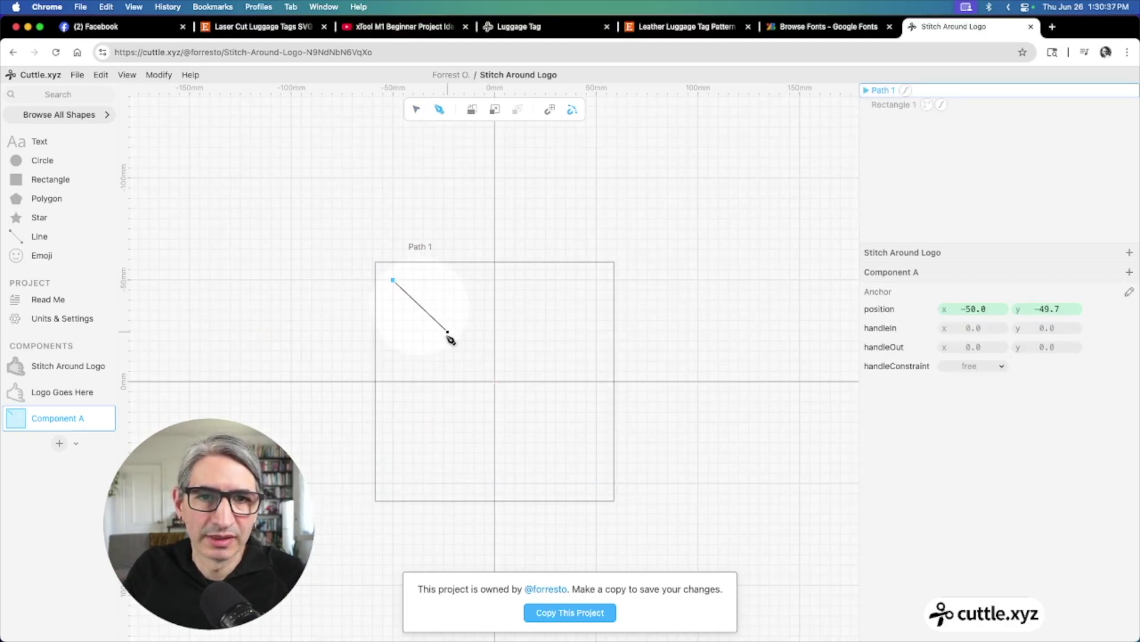
key(Escape)
With extra snapping enabled, use the Pen tool to draw an open three-sided path inside the square, 100 mm wide and high with the lower side open
click(548, 115)
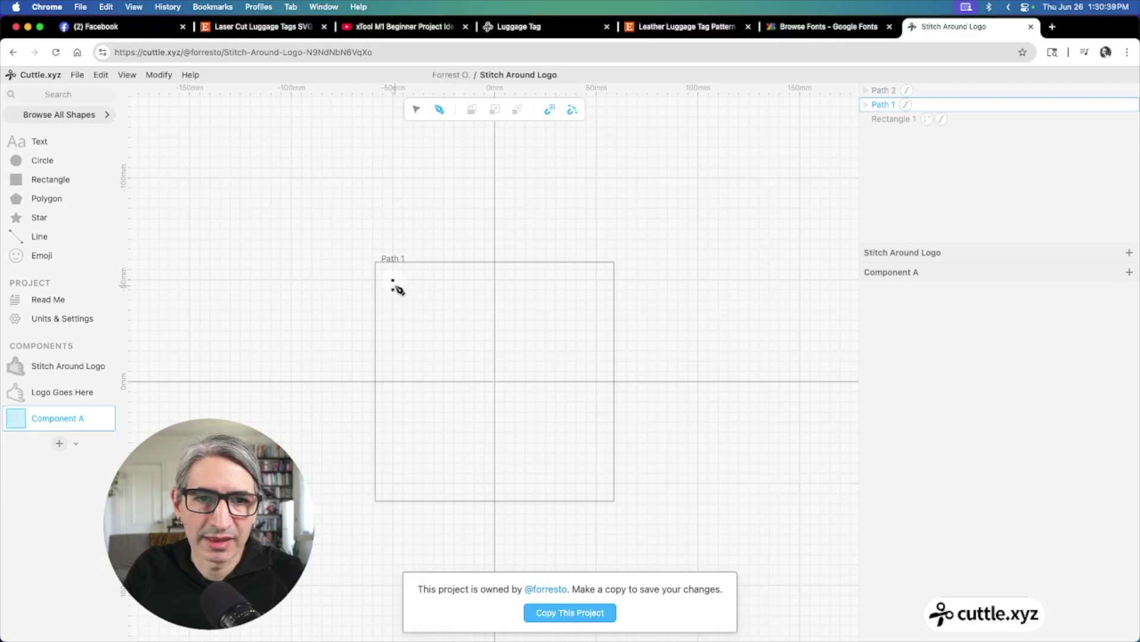
click(393, 482)
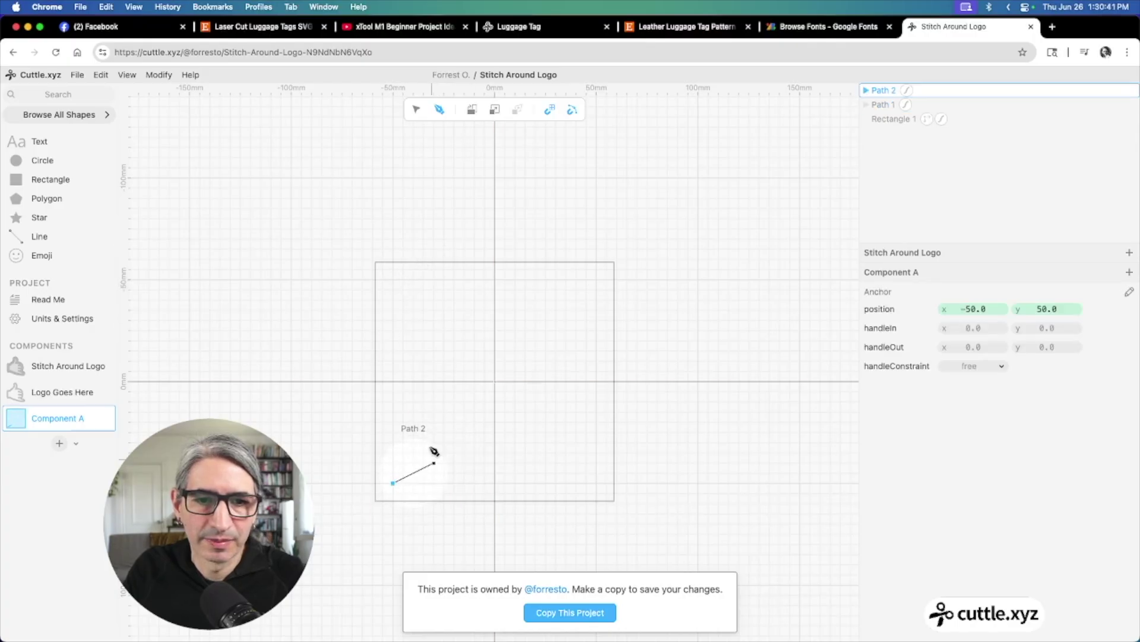
click(394, 280)
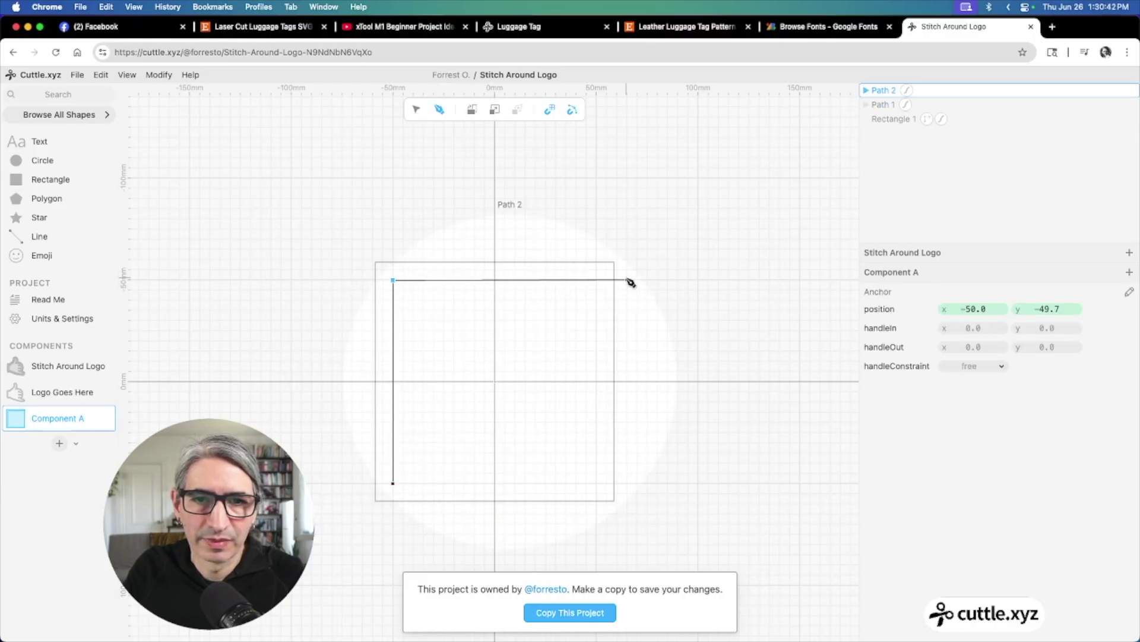
click(598, 280)
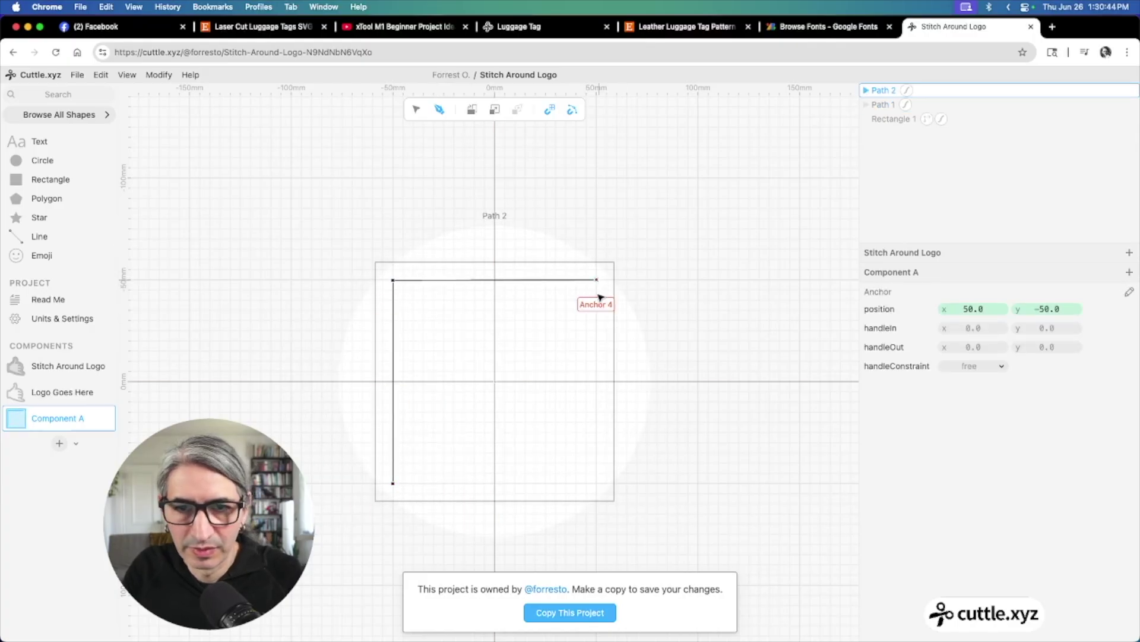
click(597, 482)
key(Escape)
key(Escape)
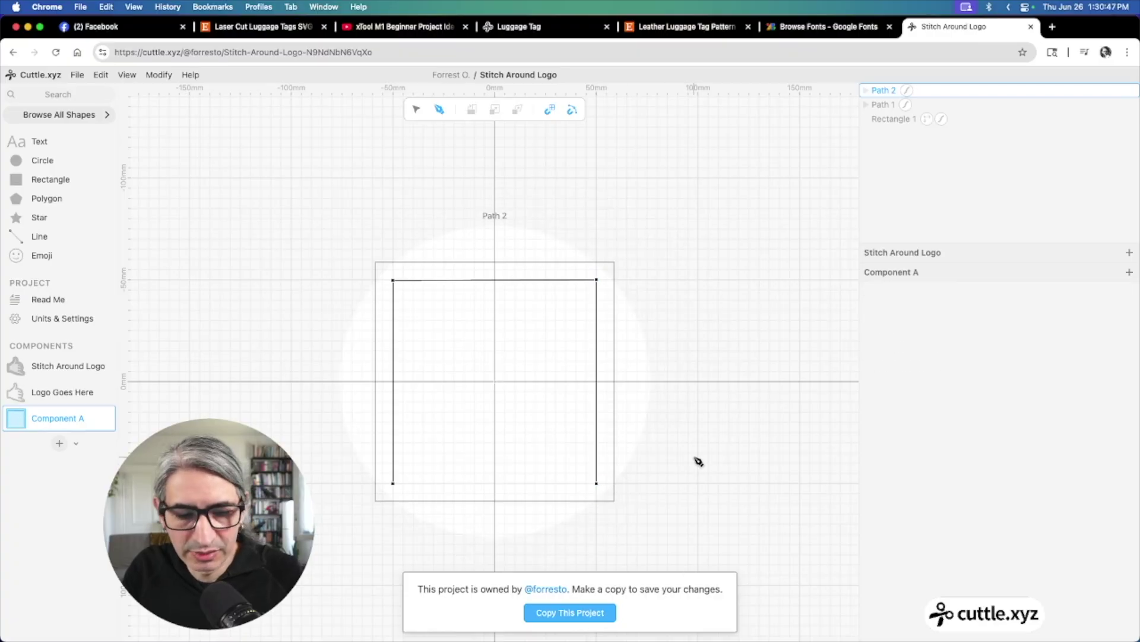
Apply the Stitching Holes modifier to the open three-sided path inside the square
click(704, 250)
click(545, 279)
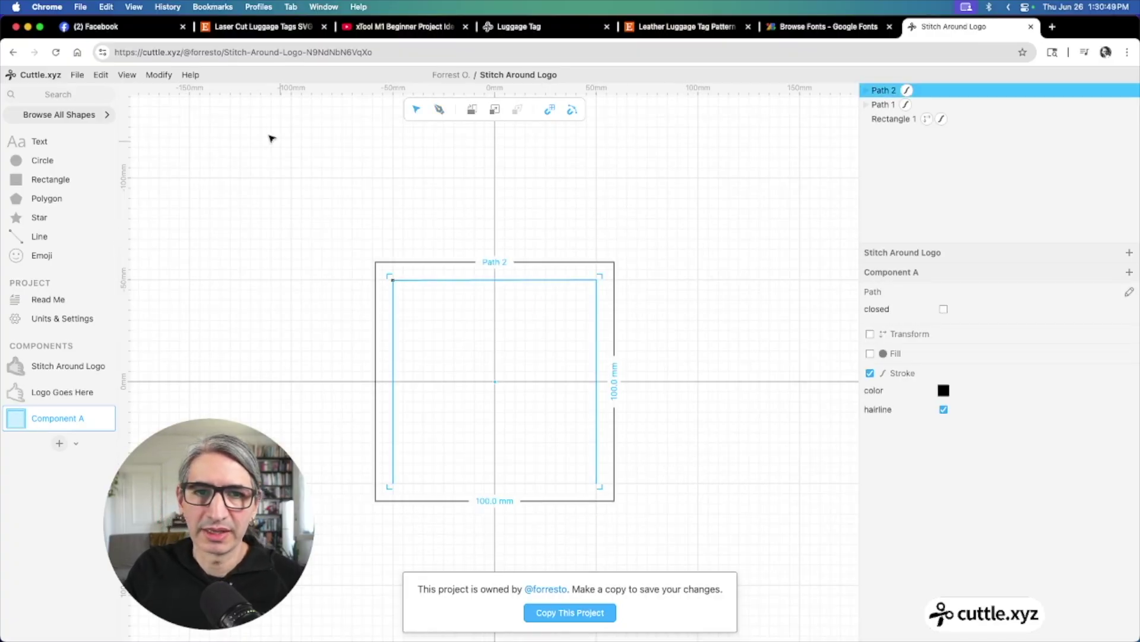
click(159, 75)
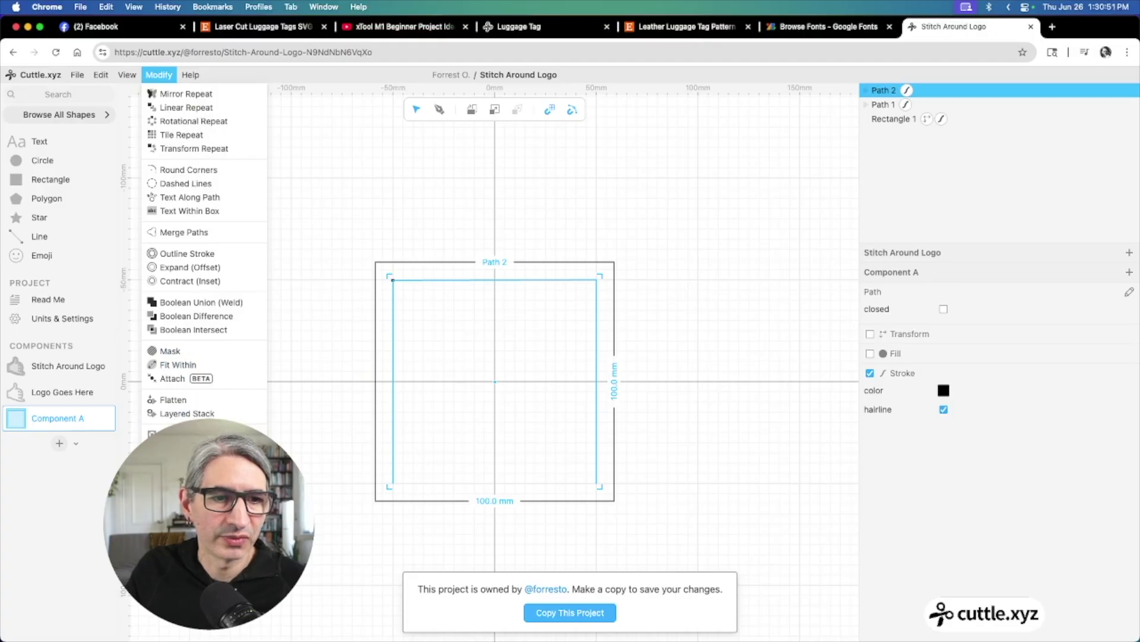
mouse_move(196, 483)
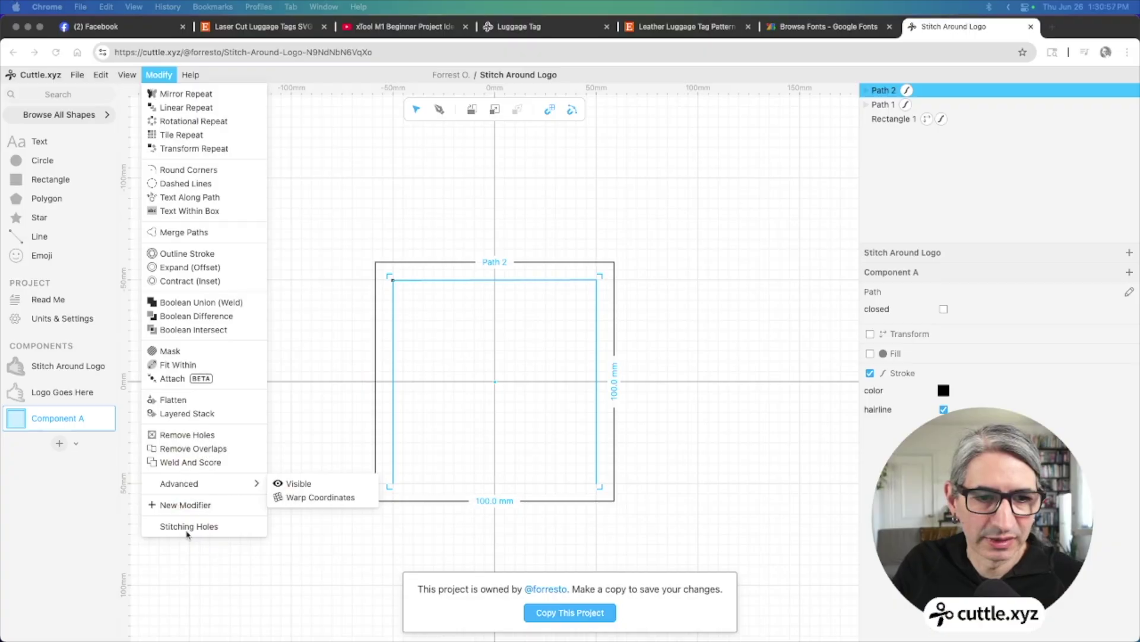
click(187, 527)
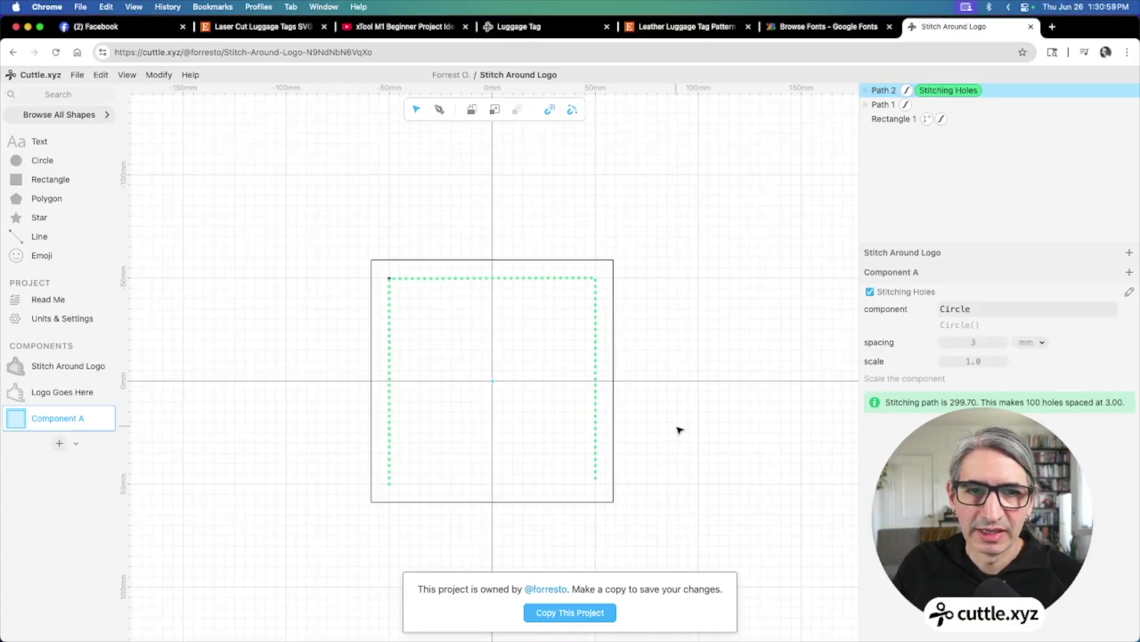
Delete the leftover Path 1 from Component A, keeping the stitched path and the square
scroll(680, 430, up, 2)
click(927, 110)
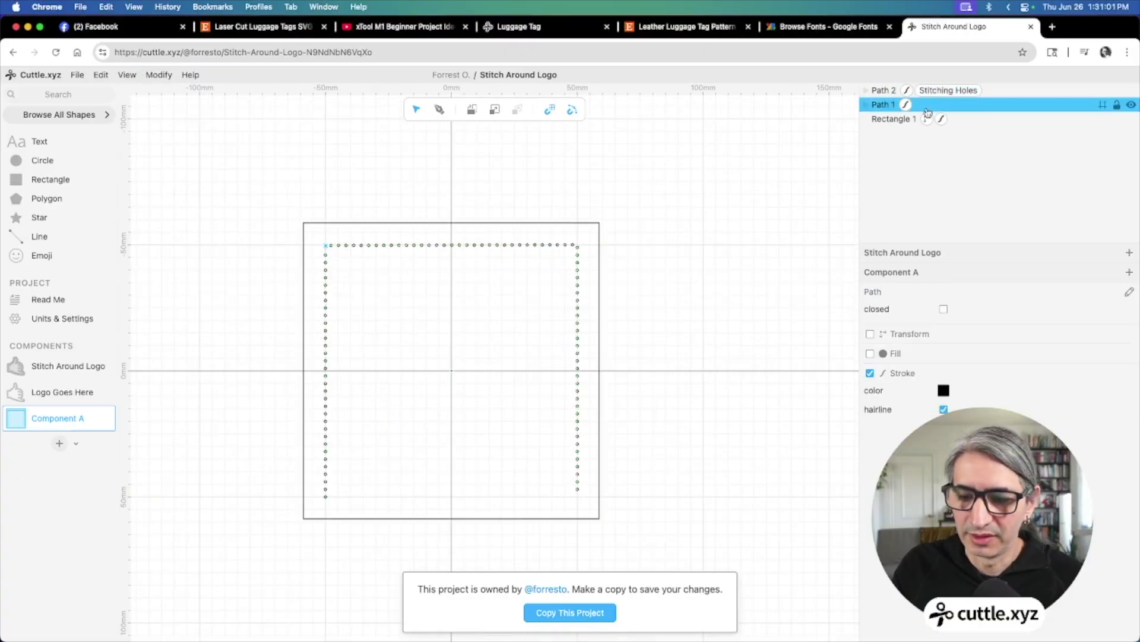
key(BackSpace)
scroll(683, 351, up, 2)
drag(685, 364, 780, 336)
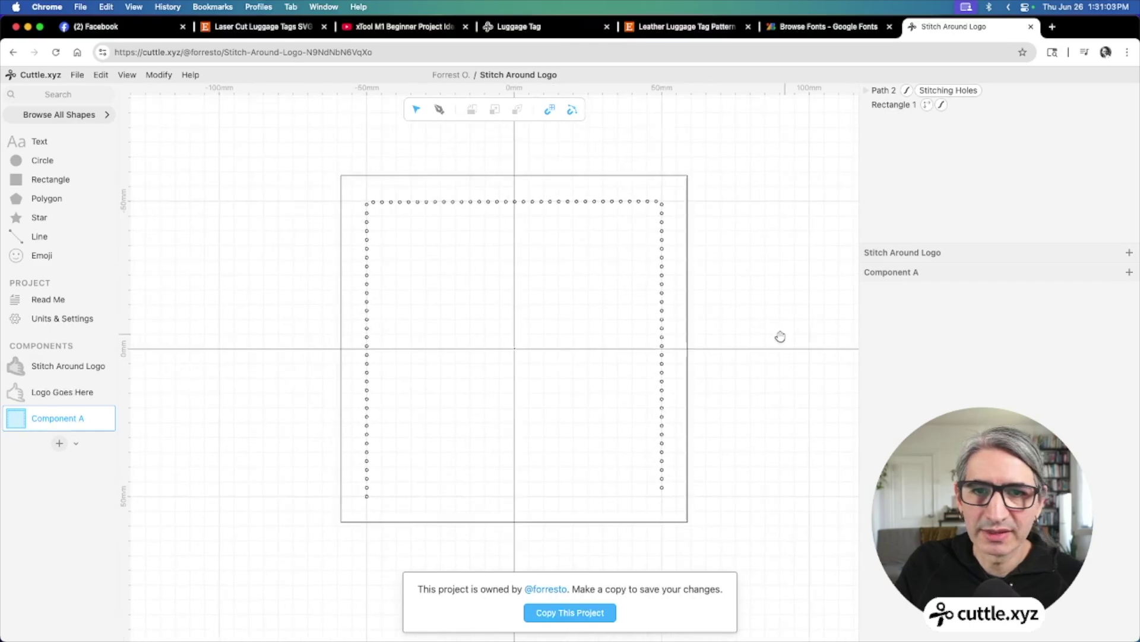
Set the stitching holes on the three-sided path to 4 mm spacing and 1.3 scale, and return to the Luggage Tag project
click(949, 90)
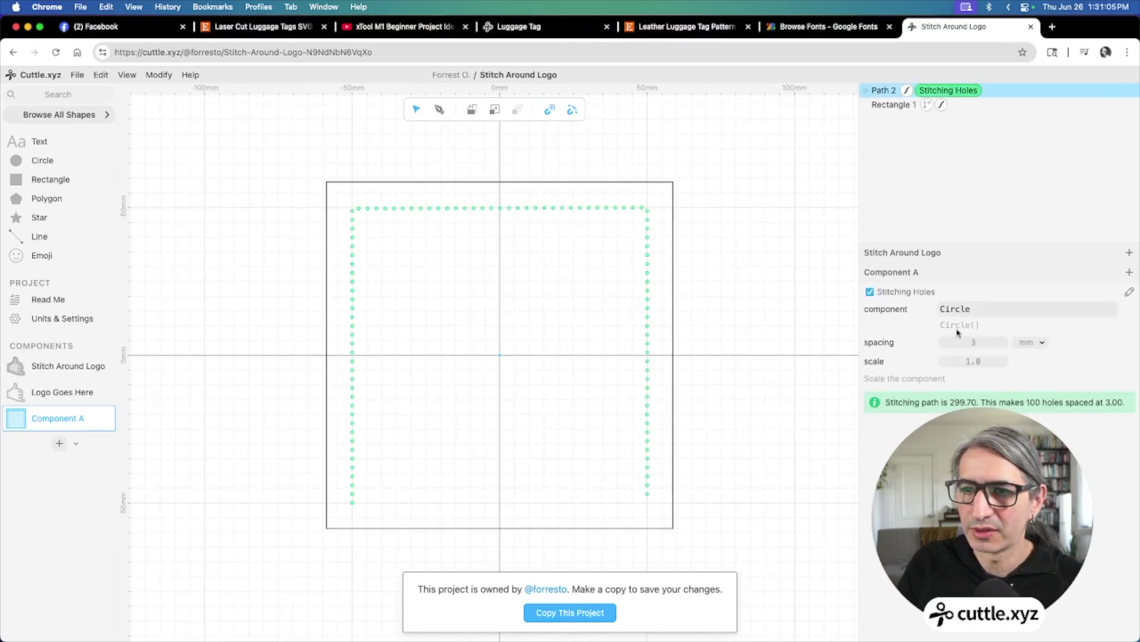
mouse_move(974, 343)
mouse_down()
mouse_move(1009, 342)
mouse_move(959, 343)
mouse_move(975, 360)
mouse_up()
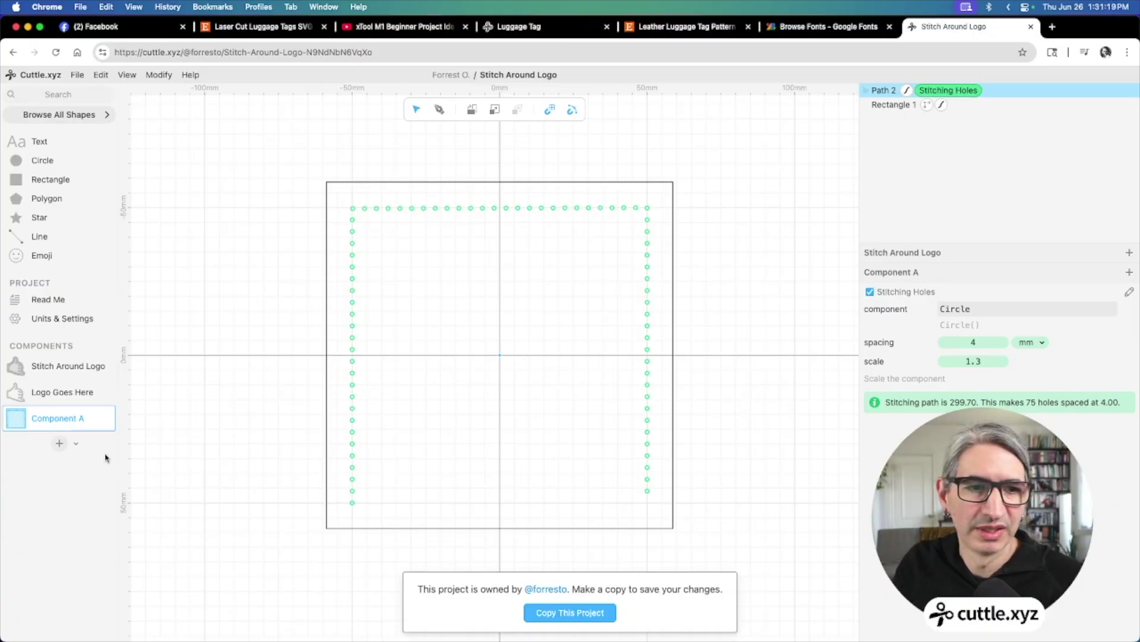
click(777, 329)
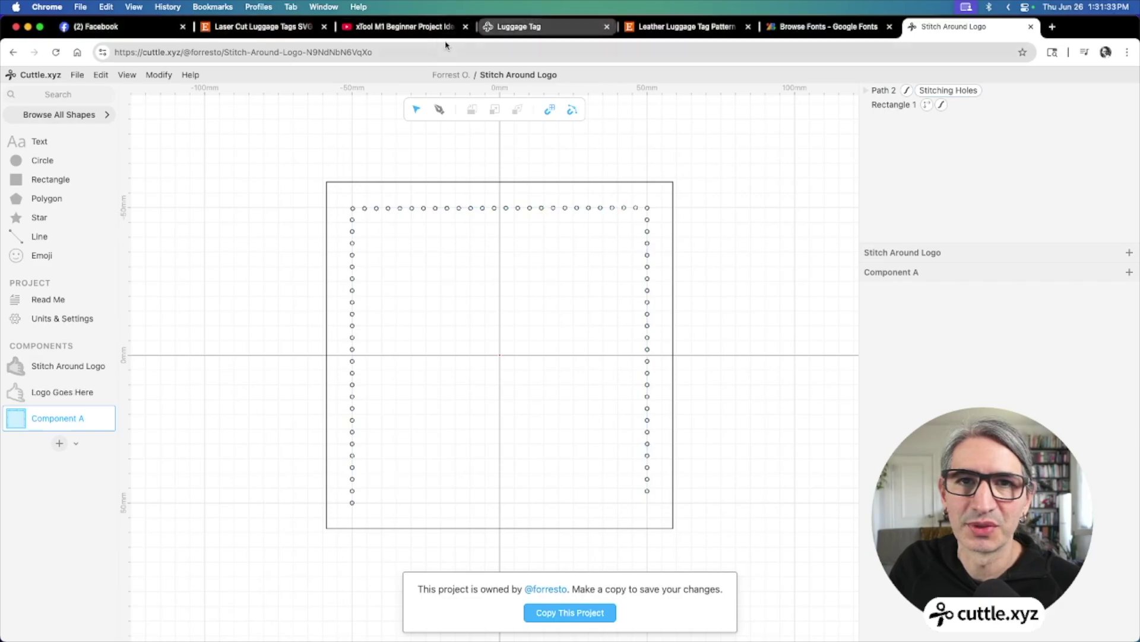
click(516, 26)
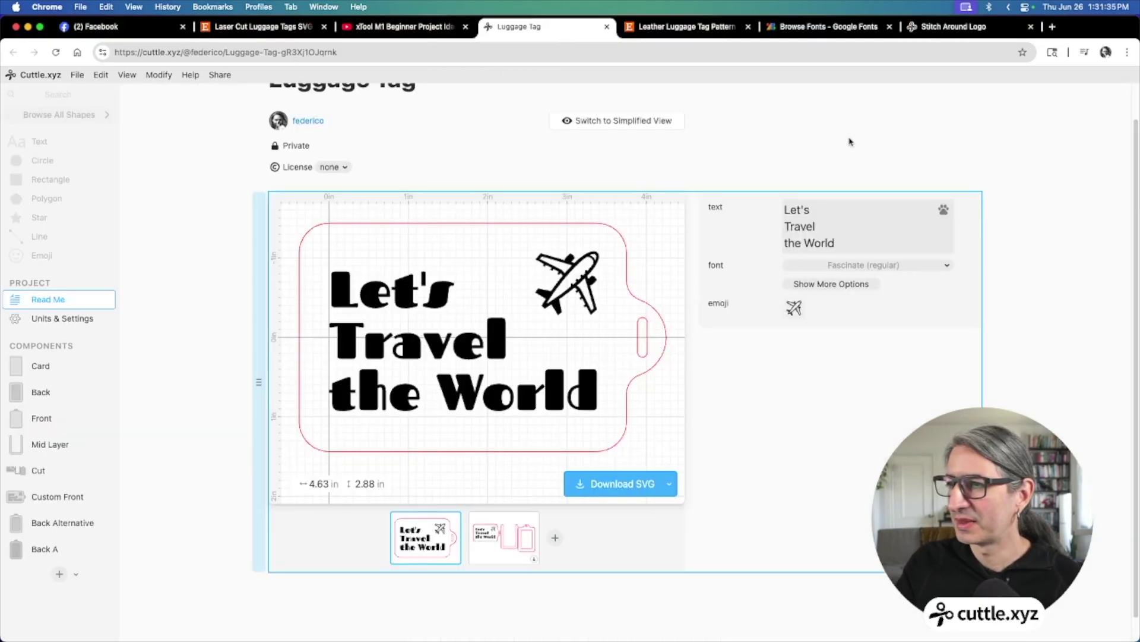